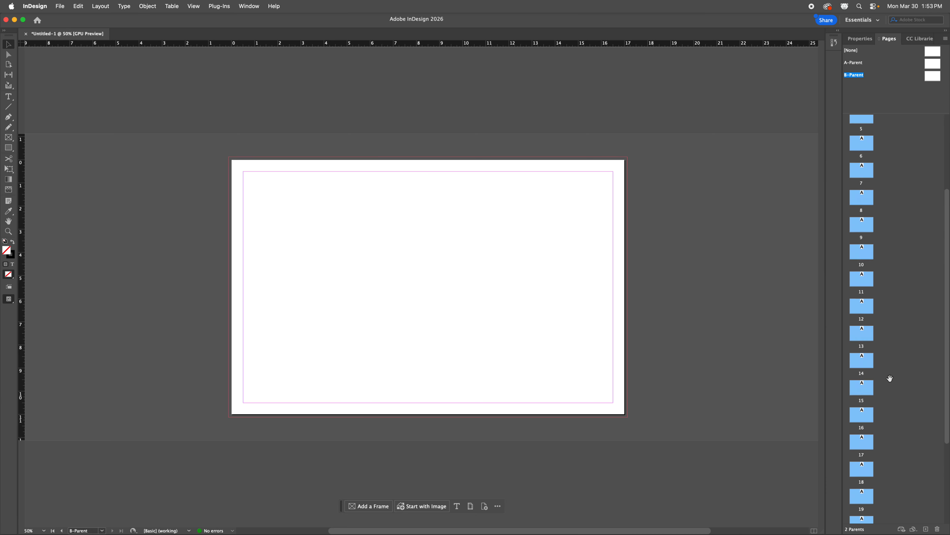
# Step: Apply B-Parent to pages 3, 4 and 5 by dragging its thumbnail onto them
pyautogui.click(927, 80)
pyautogui.moveTo(927, 80); pyautogui.dragTo(862, 178)
pyautogui.moveTo(938, 78); pyautogui.dragTo(864, 210)
pyautogui.moveTo(926, 94); pyautogui.dragTo(864, 240)
# Step: Apply B-Parent to pages 15, 13, 12 and 11, after briefly checking the page options menu
pyautogui.click(865, 267)
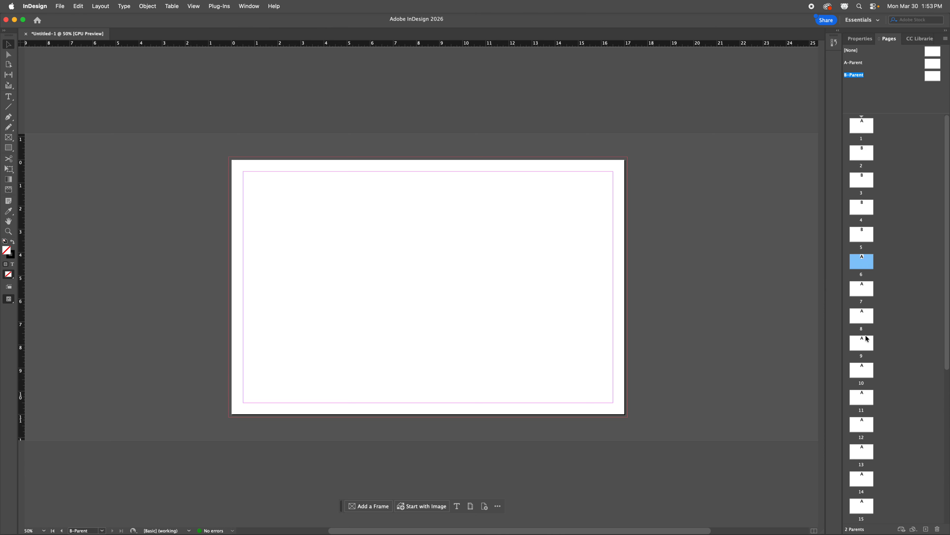
pyautogui.scroll(-5, 867, 339)
pyautogui.keyDown('shift'); pyautogui.click(867, 506); pyautogui.keyUp('shift')
pyautogui.rightClick(865, 505)
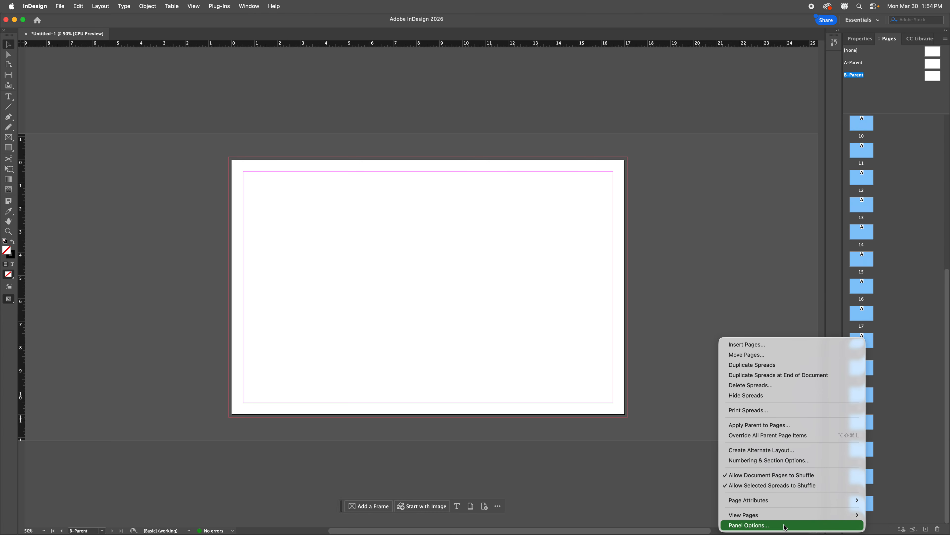
pyautogui.click(913, 143)
pyautogui.moveTo(934, 81); pyautogui.dragTo(861, 262)
pyautogui.moveTo(932, 79); pyautogui.dragTo(863, 204)
pyautogui.moveTo(934, 81); pyautogui.dragTo(862, 179)
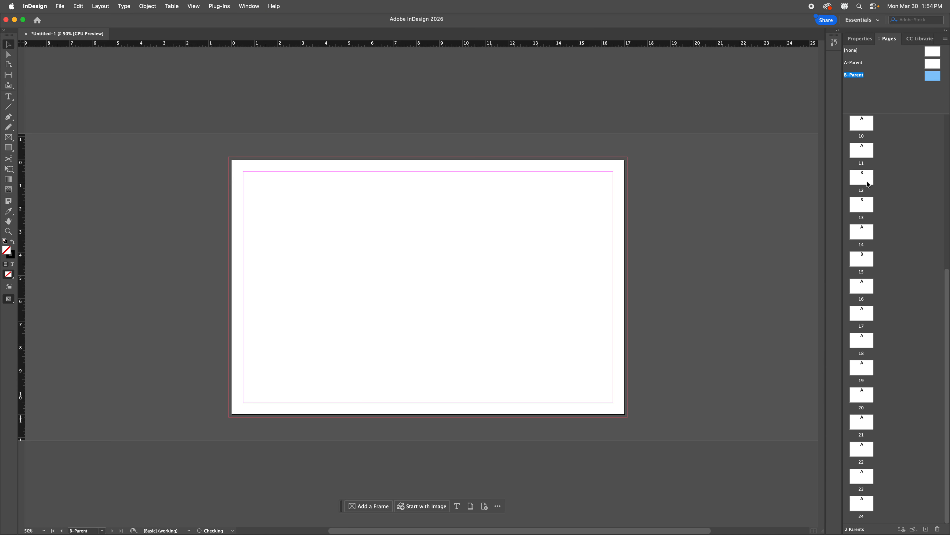
pyautogui.moveTo(931, 79); pyautogui.dragTo(862, 125)
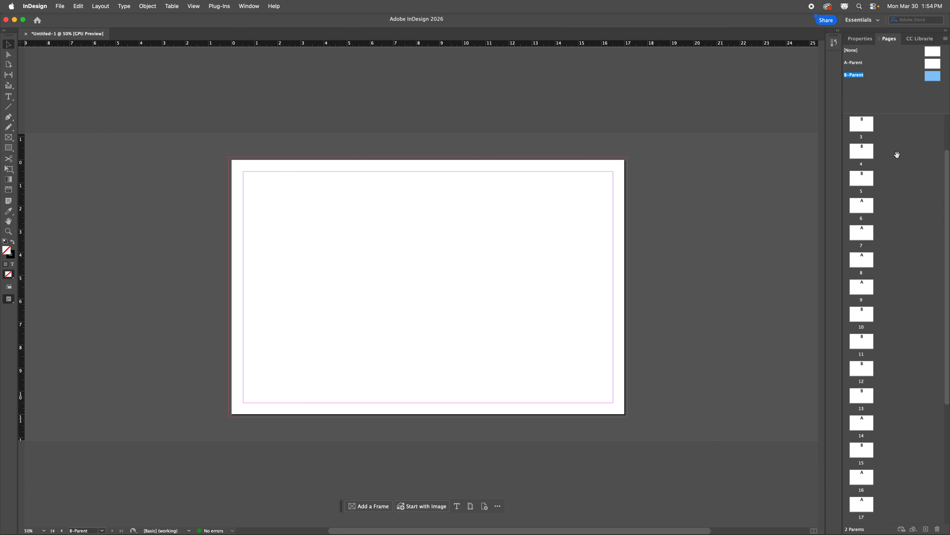
# Step: Apply B-Parent to pages 6 and 7
pyautogui.scroll(5, 898, 154)
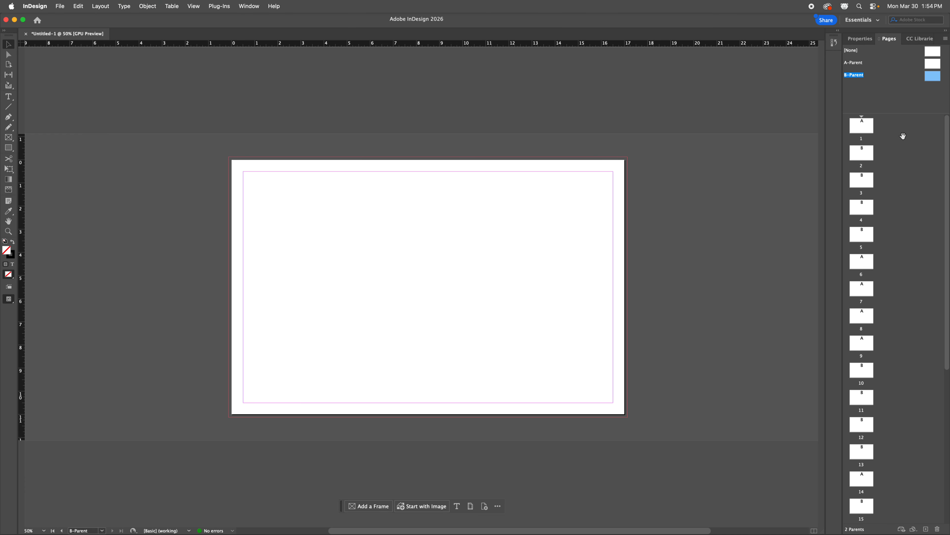
pyautogui.moveTo(934, 77); pyautogui.dragTo(865, 264)
pyautogui.moveTo(934, 77); pyautogui.dragTo(865, 285)
pyautogui.click(861, 294)
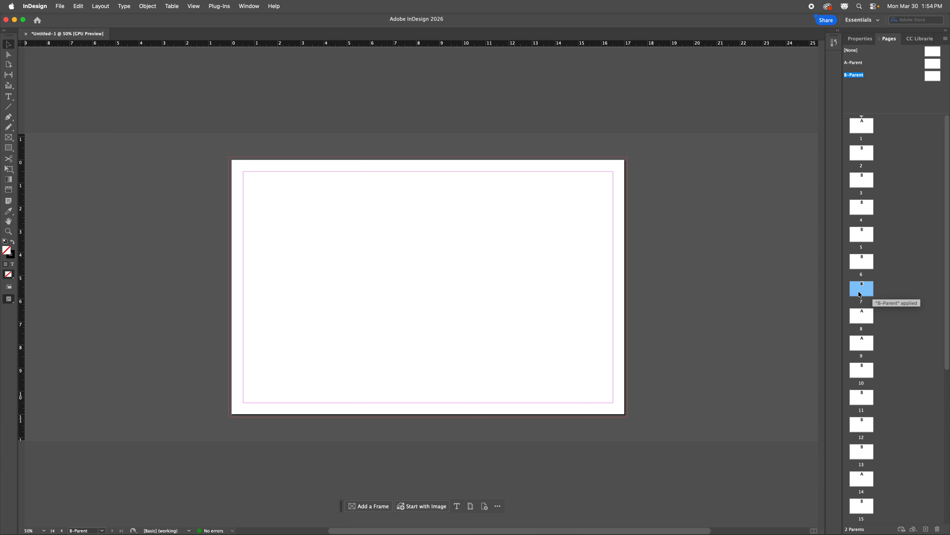
pyautogui.doubleClick(933, 76)
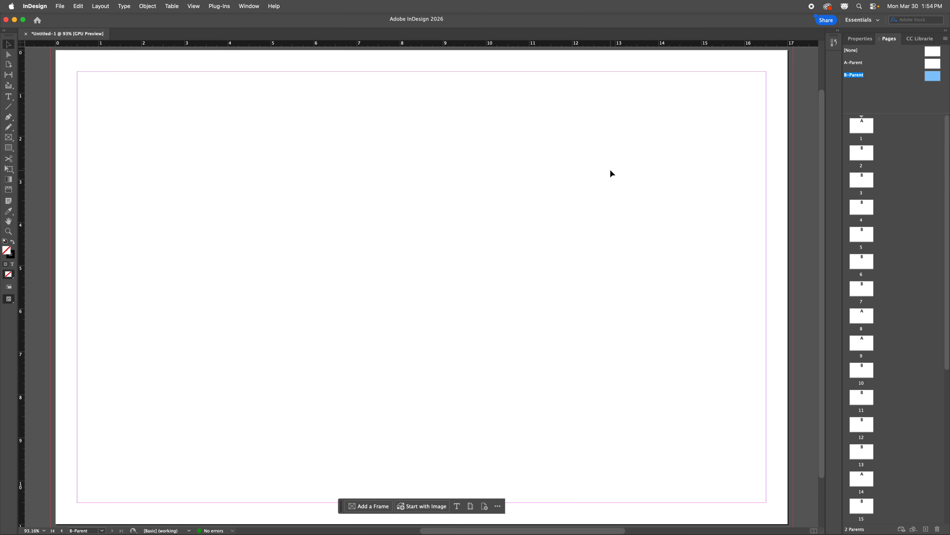
pyautogui.scroll(3, 294, 255)
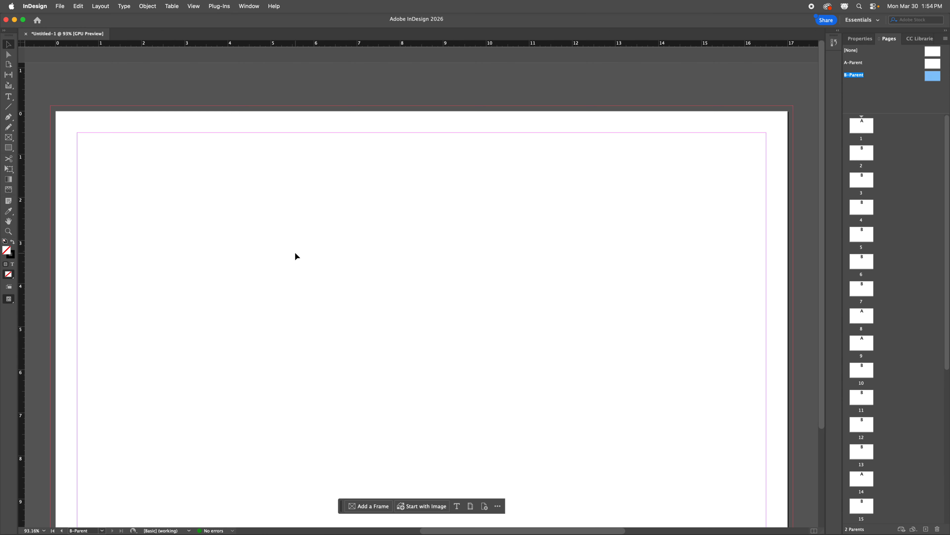
pyautogui.press('super+minus')
pyautogui.press('super+minus')
pyautogui.press('super+minus')
pyautogui.press('super+minus')
pyautogui.press('super+minus')
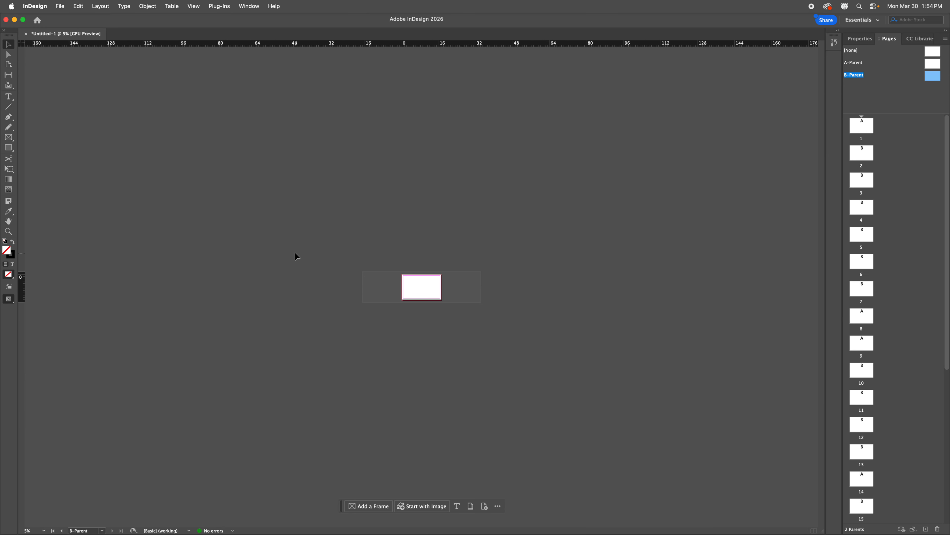
pyautogui.press('super+equal')
pyautogui.press('super+equal')
pyautogui.press('super+equal')
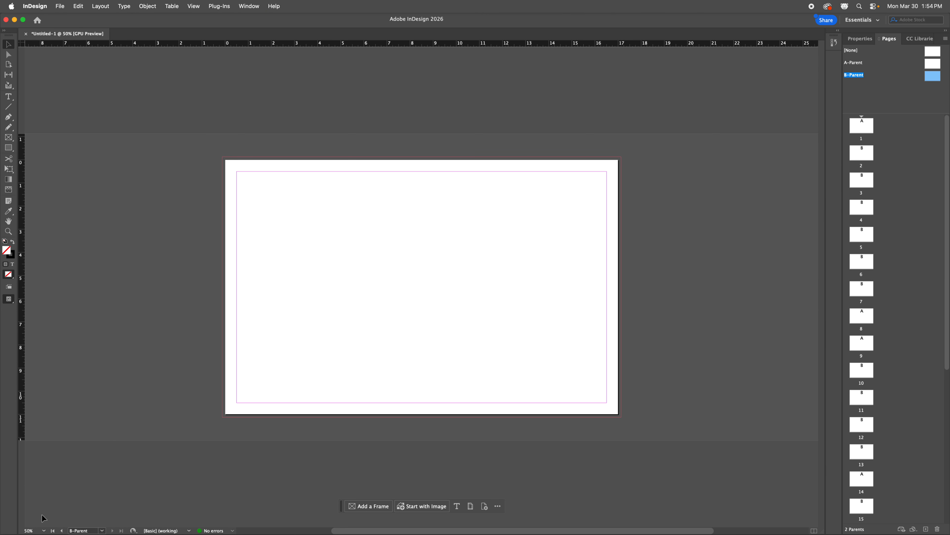
# Step: In Illustrator, select the gold broken ring and zoom in on it
pyautogui.moveTo(43, 534)
pyautogui.press('super+Tab')
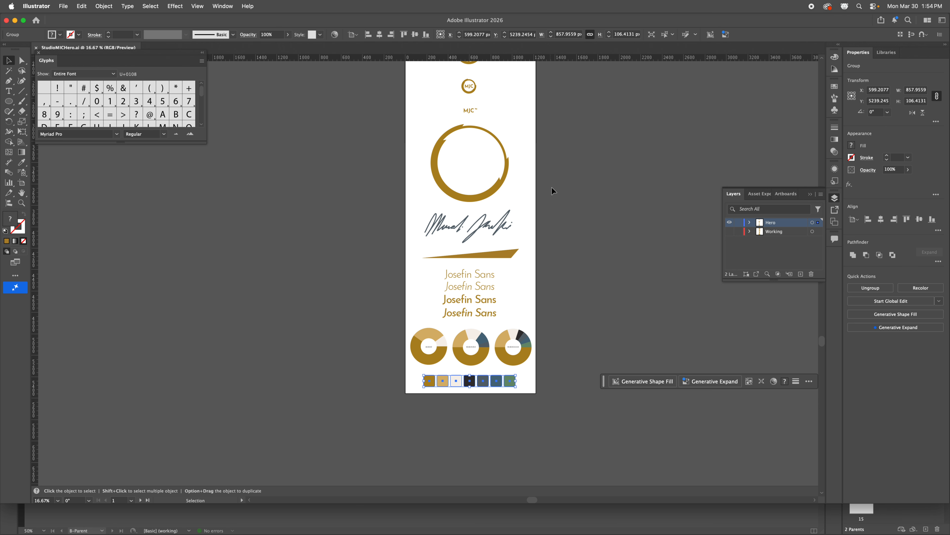
pyautogui.click(493, 195)
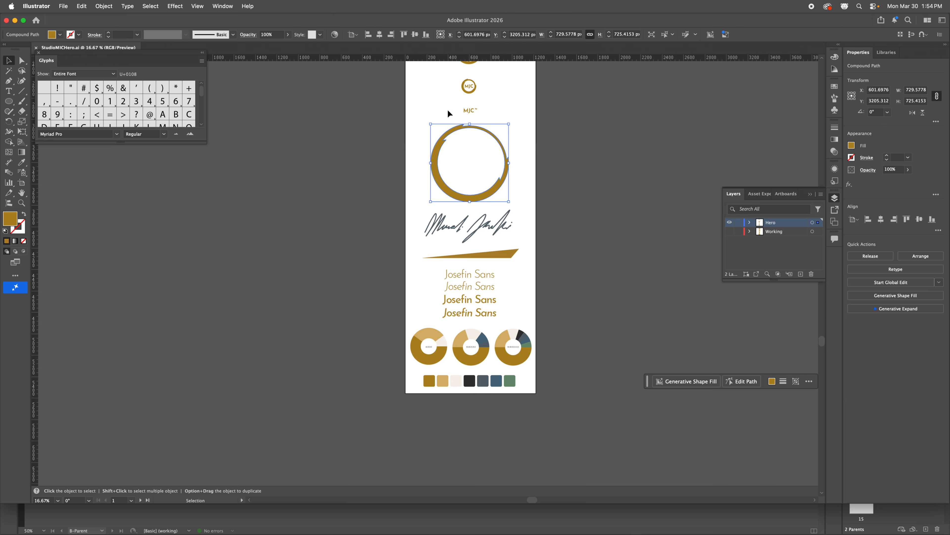
pyautogui.press('space')
pyautogui.moveTo(641, 144); pyautogui.dragTo(471, 444)
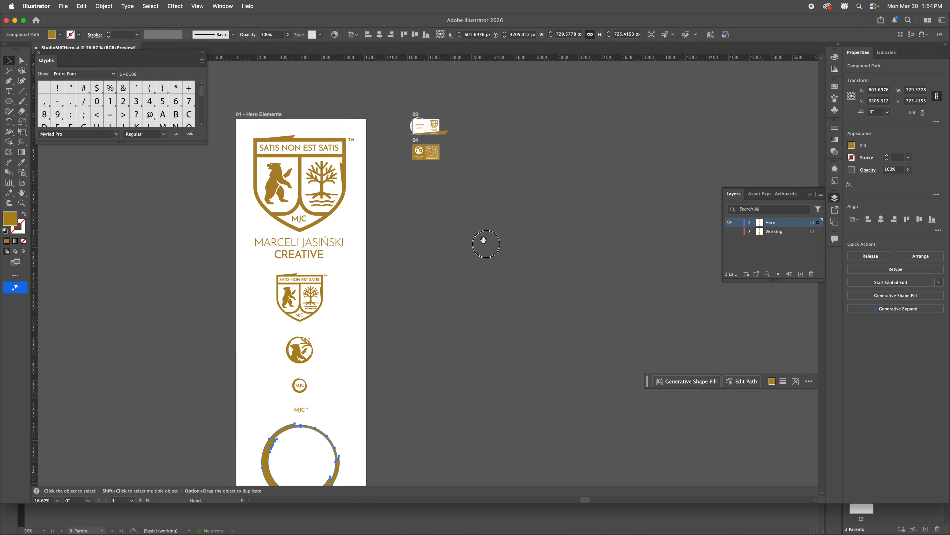
pyautogui.moveTo(483, 239); pyautogui.dragTo(532, 243)
pyautogui.press('super+equal')
pyautogui.press('super+equal')
pyautogui.press('super+equal')
pyautogui.press('space')
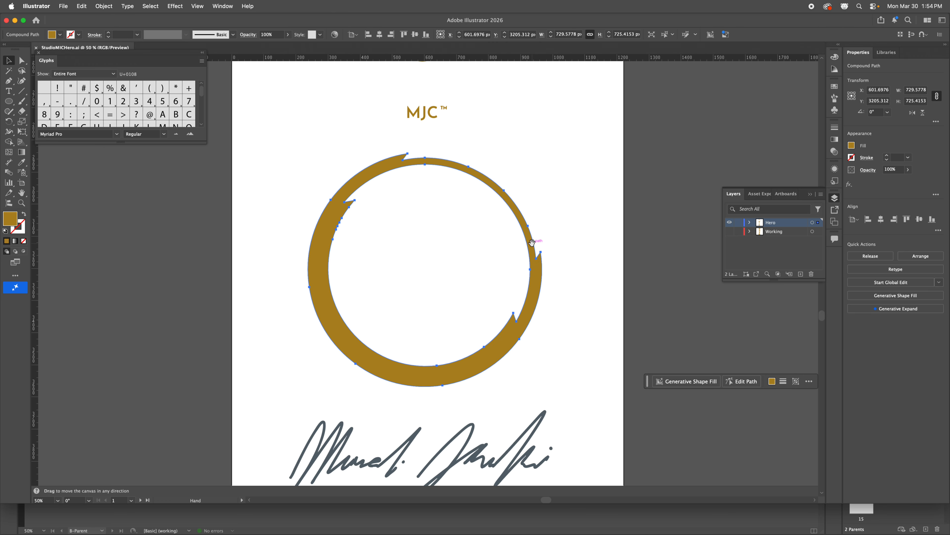
# Step: Pan to the business card front and select its pale beige broken ring
pyautogui.moveTo(671, 120); pyautogui.dragTo(550, 412)
pyautogui.moveTo(565, 101); pyautogui.dragTo(563, 445)
pyautogui.moveTo(565, 179); pyautogui.dragTo(548, 350)
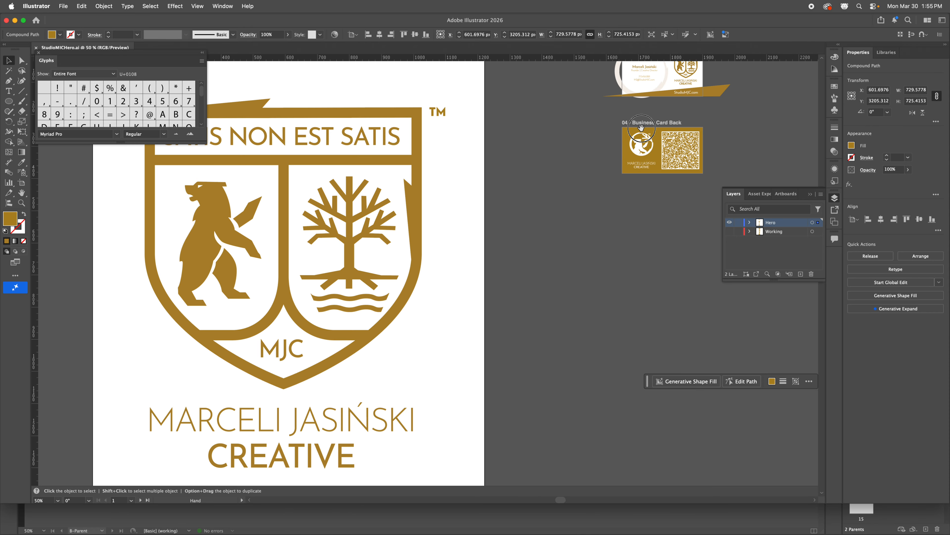
pyautogui.moveTo(622, 89); pyautogui.dragTo(527, 305)
pyautogui.click(524, 279)
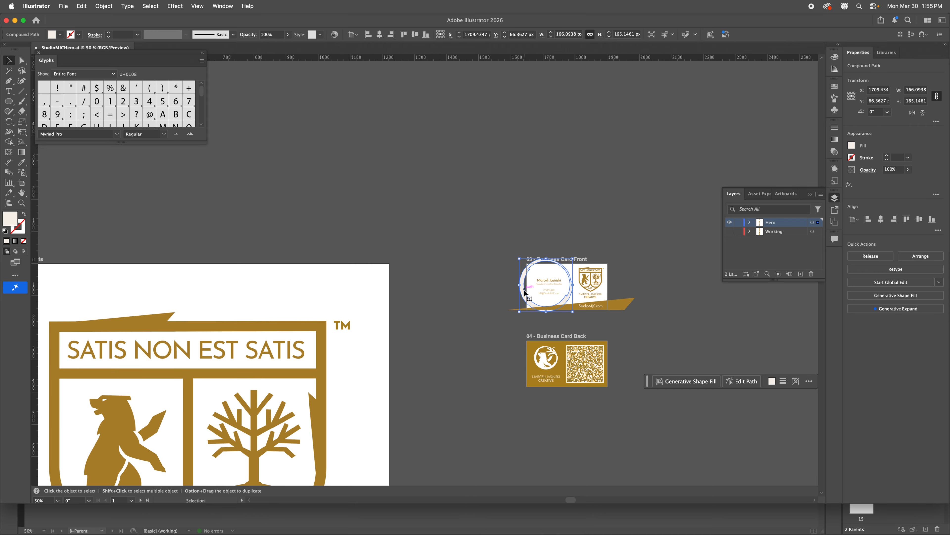
pyautogui.hscroll(3, 470, 296)
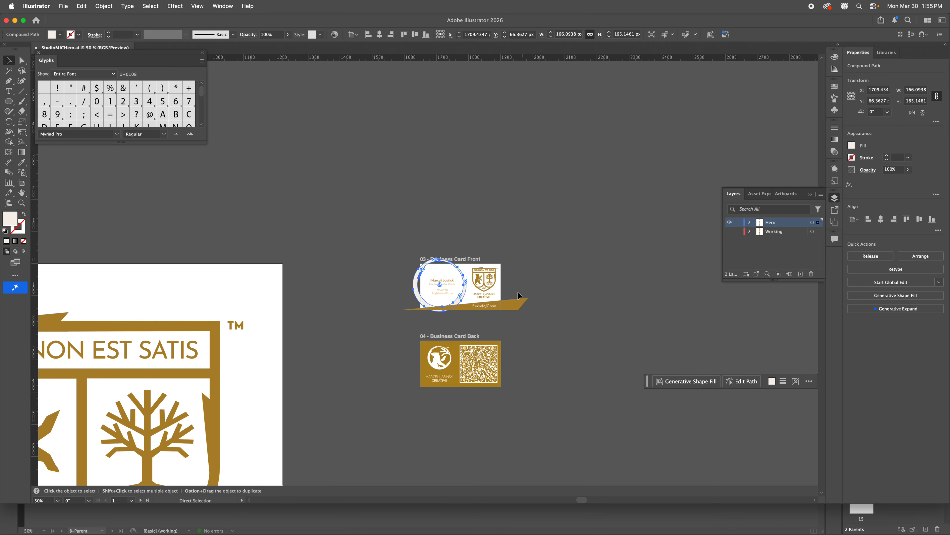
pyautogui.scroll(5, 470, 295)
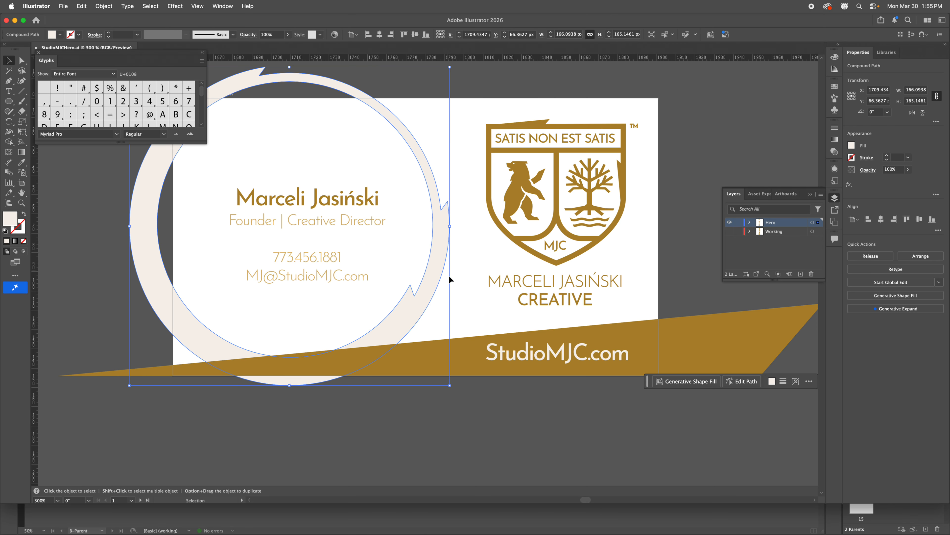
# Step: Paste the ring onto B-Parent, enlarge it to bleed off the top-right, and preview
pyautogui.press('super+Tab')
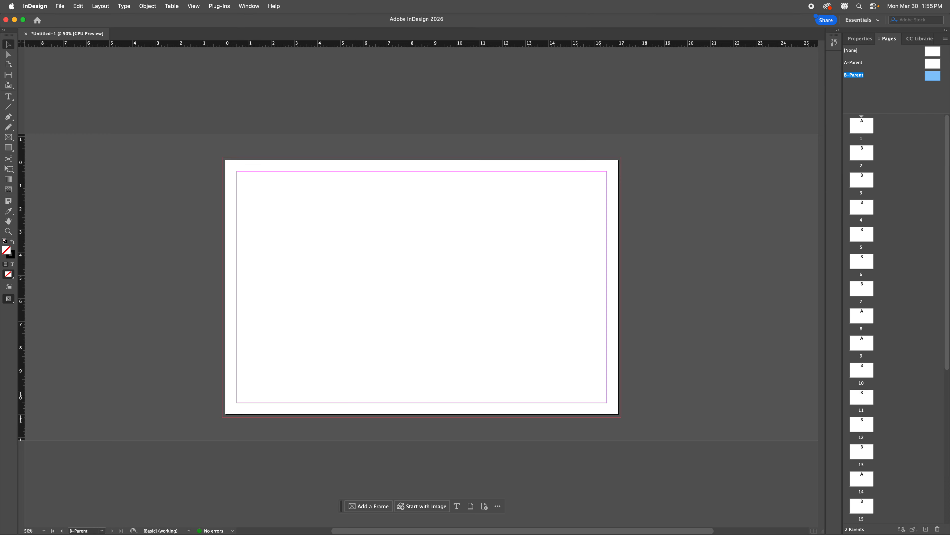
pyautogui.press('super+v')
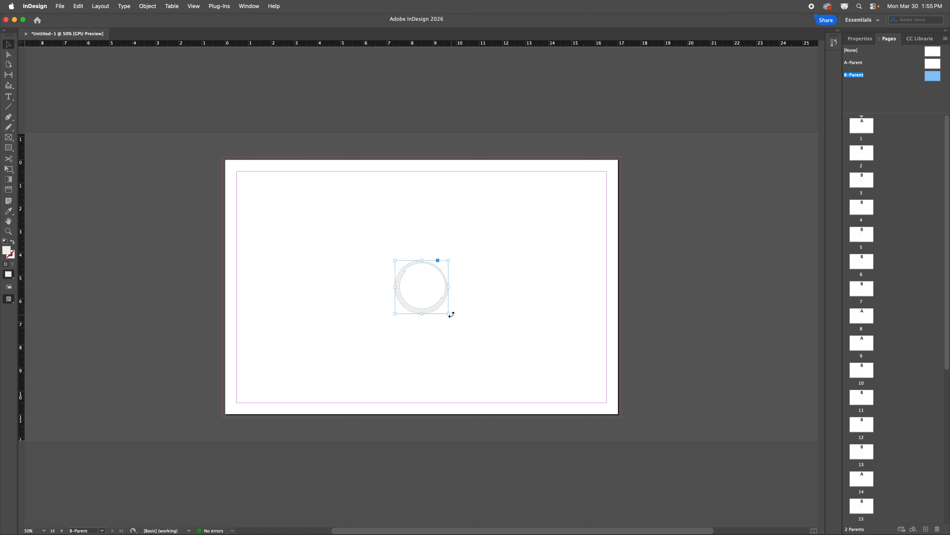
pyautogui.moveTo(449, 313); pyautogui.dragTo(635, 448)
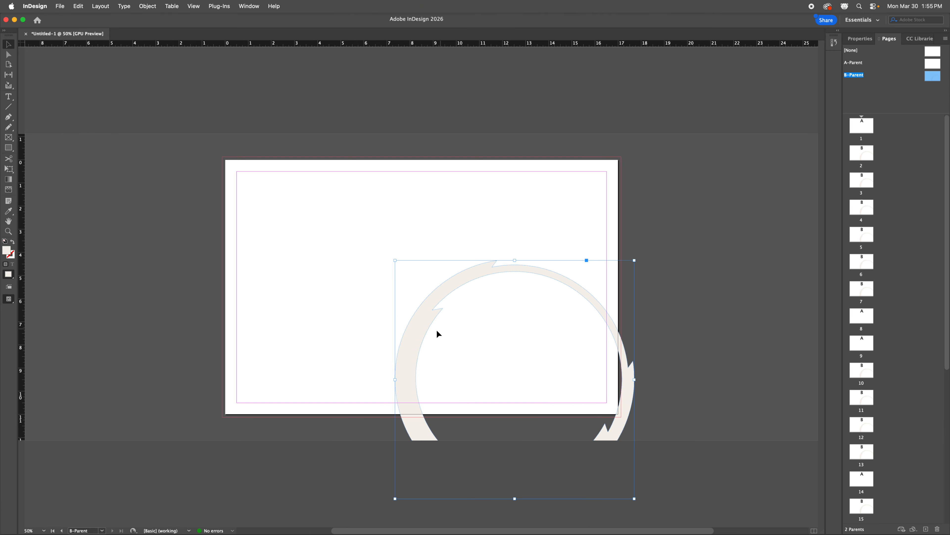
pyautogui.moveTo(436, 333); pyautogui.dragTo(436, 212)
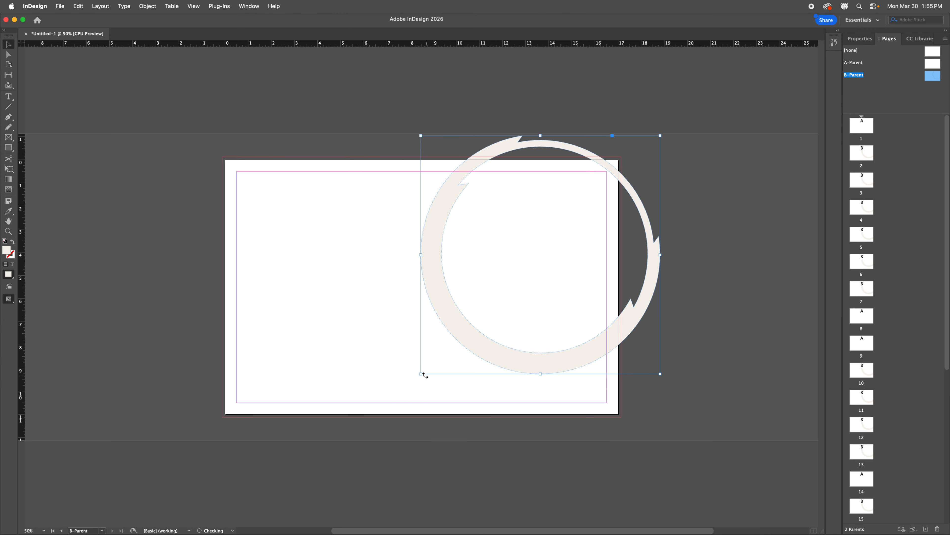
pyautogui.moveTo(415, 379); pyautogui.dragTo(346, 446)
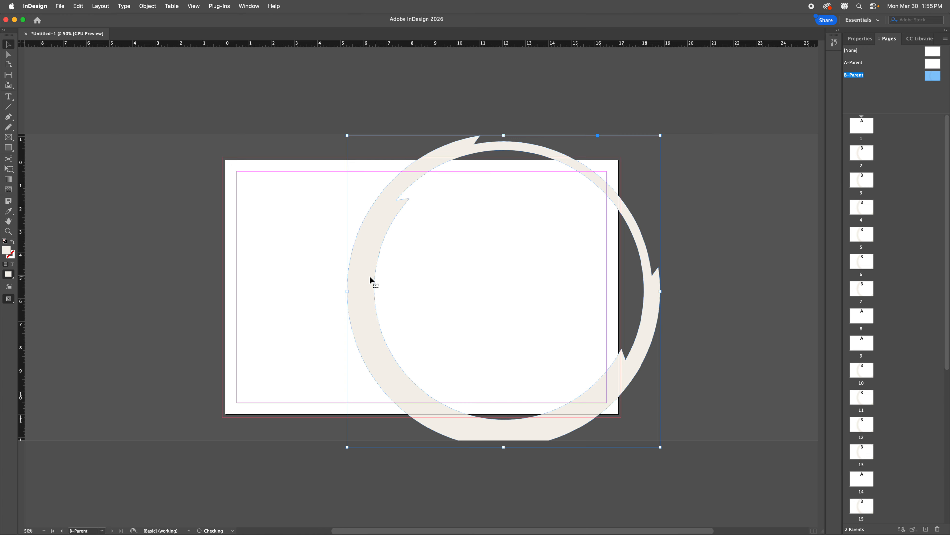
pyautogui.moveTo(387, 279); pyautogui.dragTo(388, 274)
pyautogui.click(726, 313)
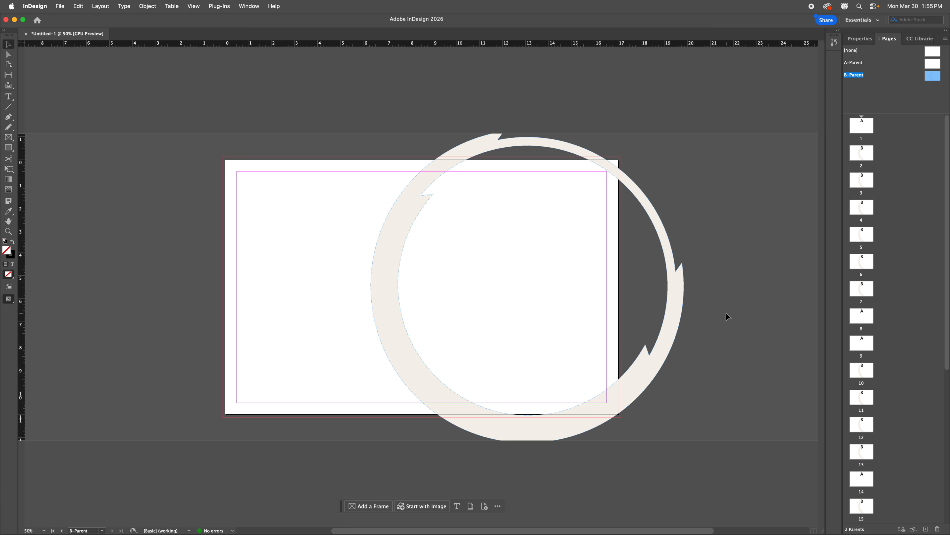
pyautogui.press('w')
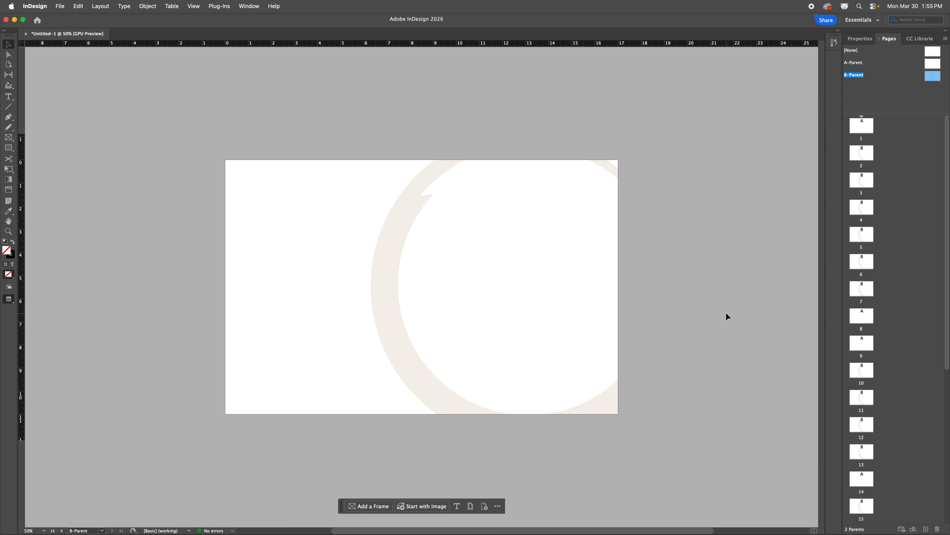
# Step: Nudge the ring up and right, then draw a wide text frame across the top margin
pyautogui.press('w')
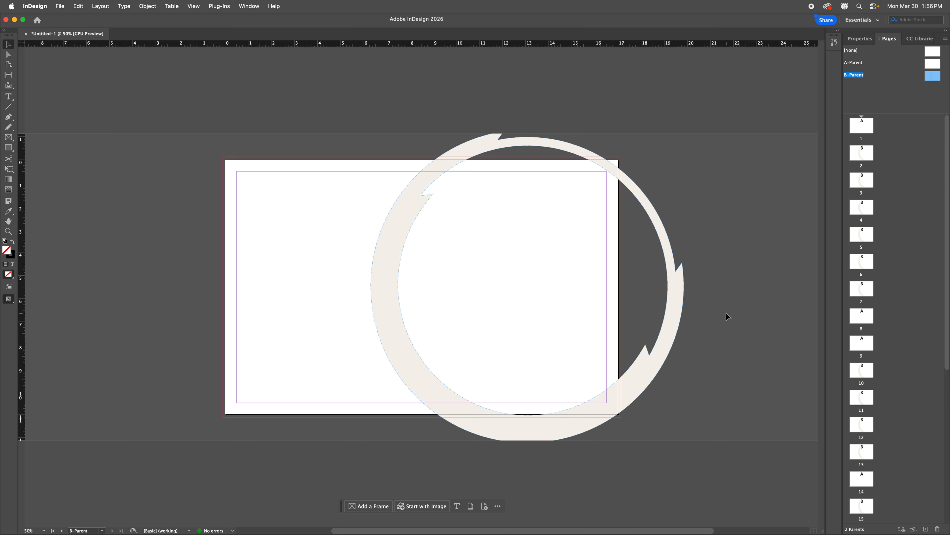
pyautogui.moveTo(669, 293)
pyautogui.mouseDown()
pyautogui.moveTo(670, 284)
pyautogui.moveTo(671, 295)
pyautogui.mouseUp()
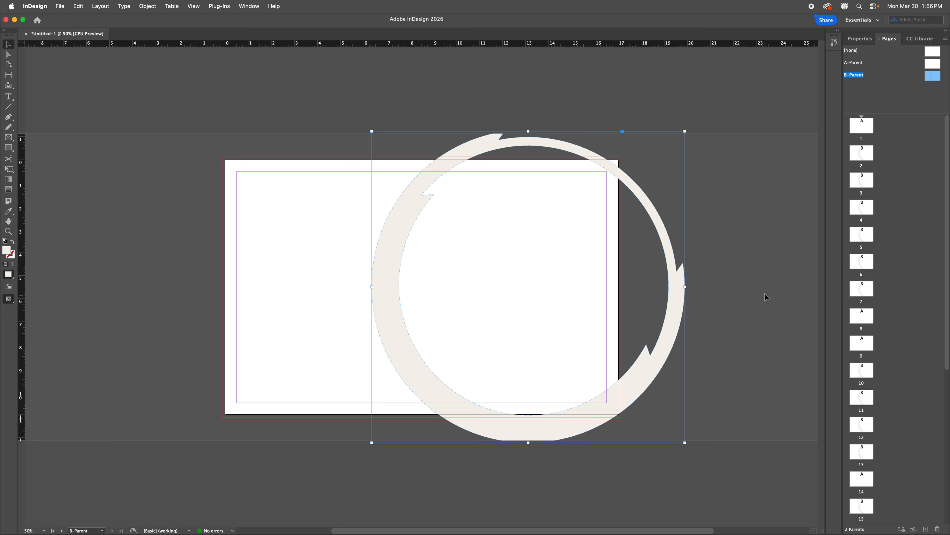
pyautogui.click(747, 286)
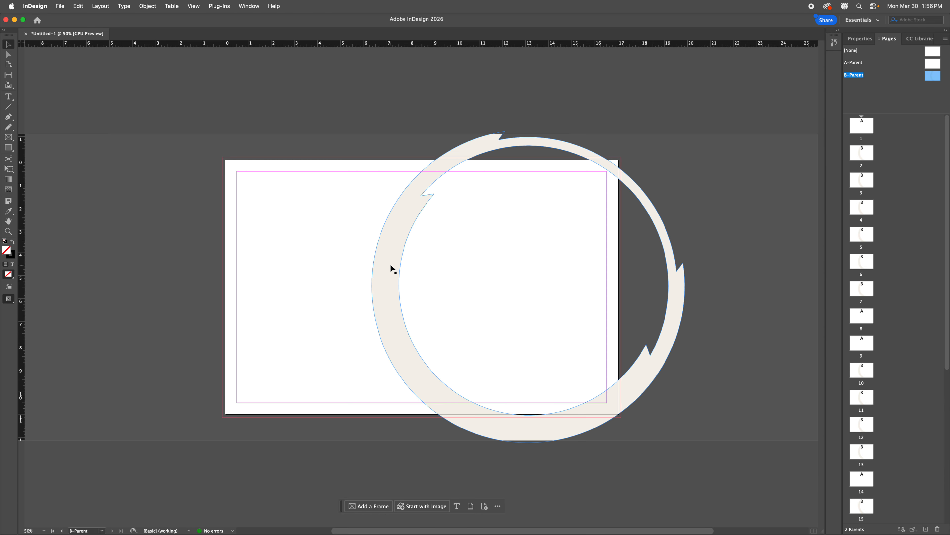
pyautogui.moveTo(393, 270); pyautogui.dragTo(396, 267)
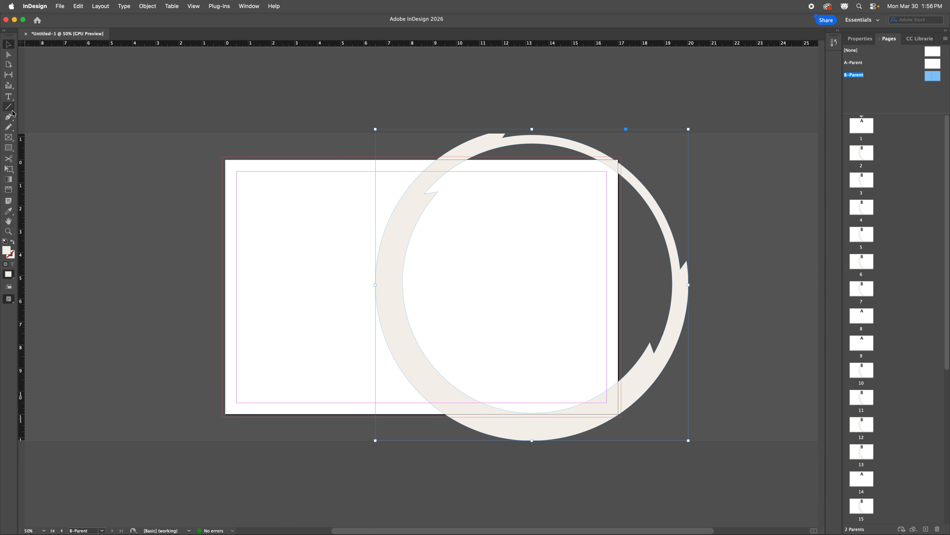
pyautogui.click(8, 96)
pyautogui.moveTo(243, 176); pyautogui.dragTo(490, 201)
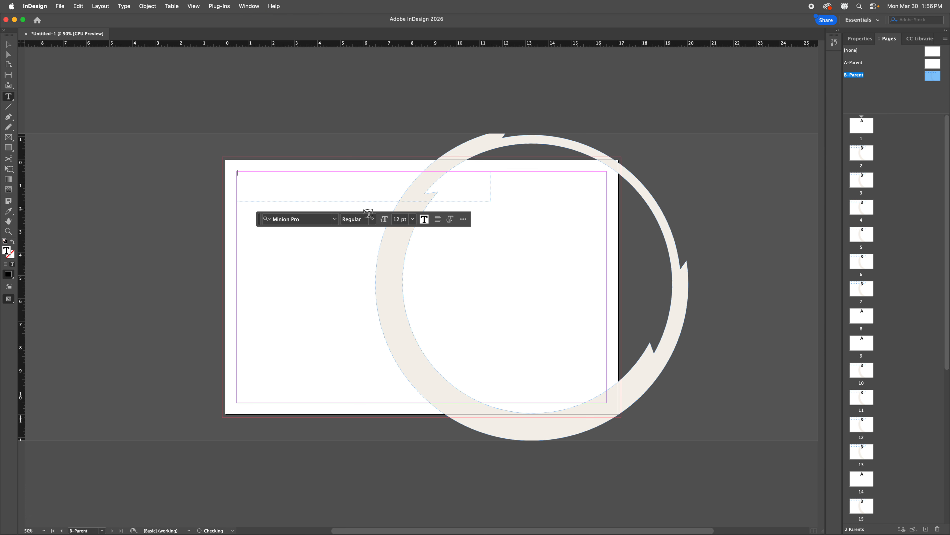
# Step: Set the font size to 48 pt, then delete the empty top text frame
pyautogui.click(414, 220)
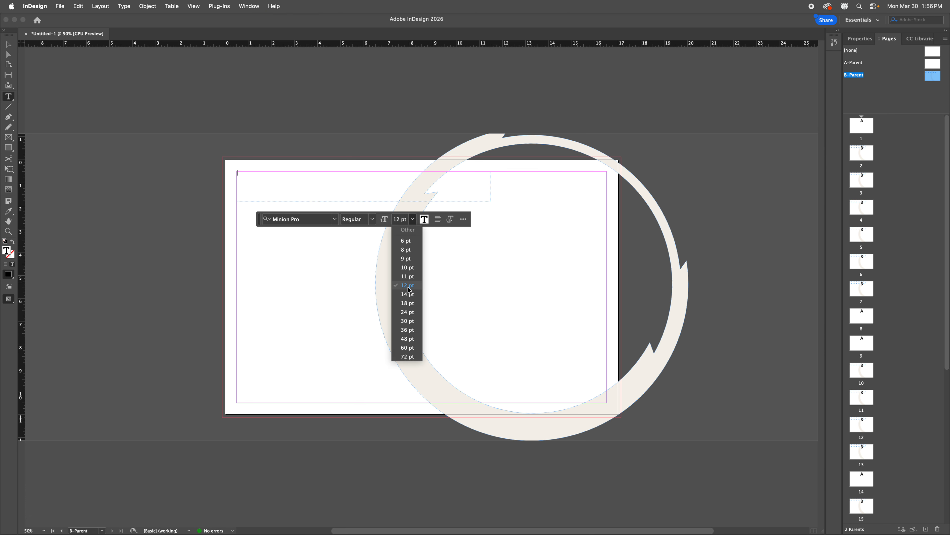
pyautogui.click(408, 338)
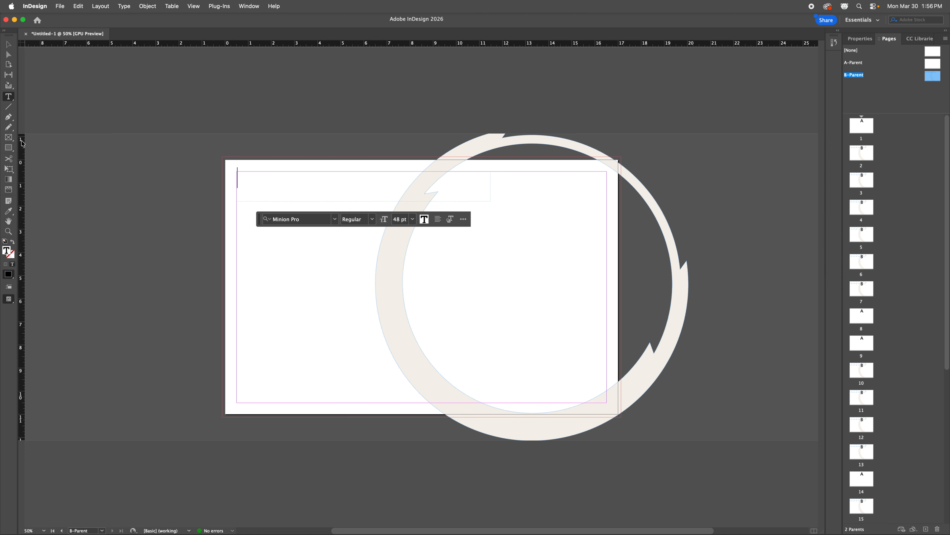
pyautogui.click(9, 44)
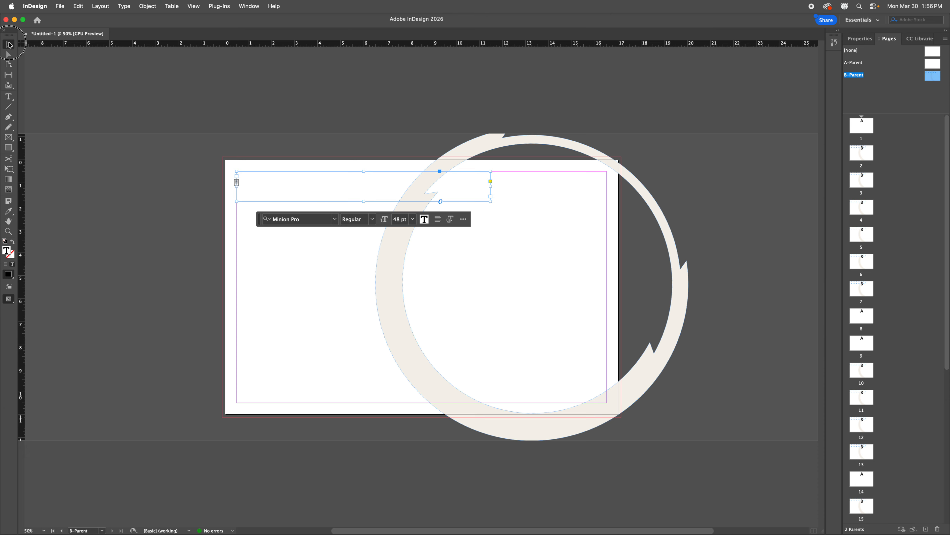
pyautogui.click(195, 223)
pyautogui.click(303, 191)
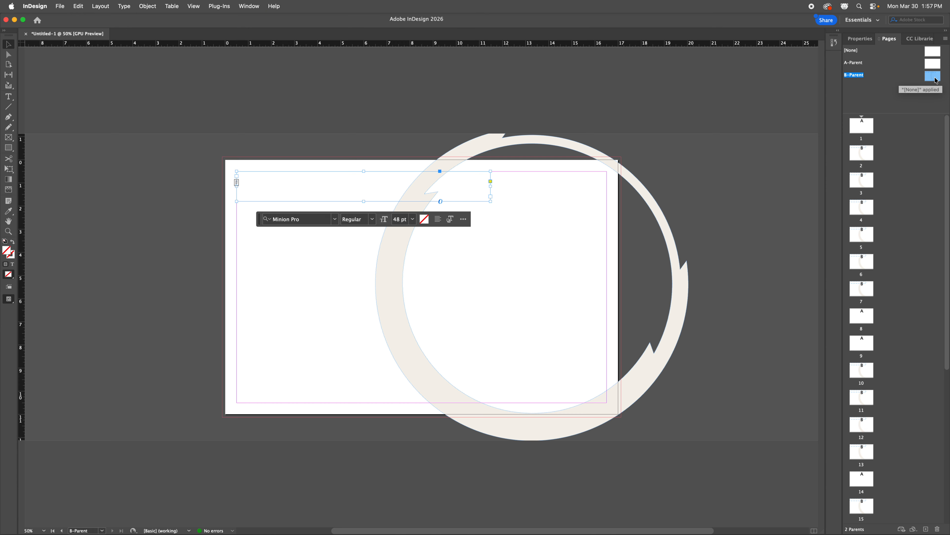
pyautogui.press('Delete')
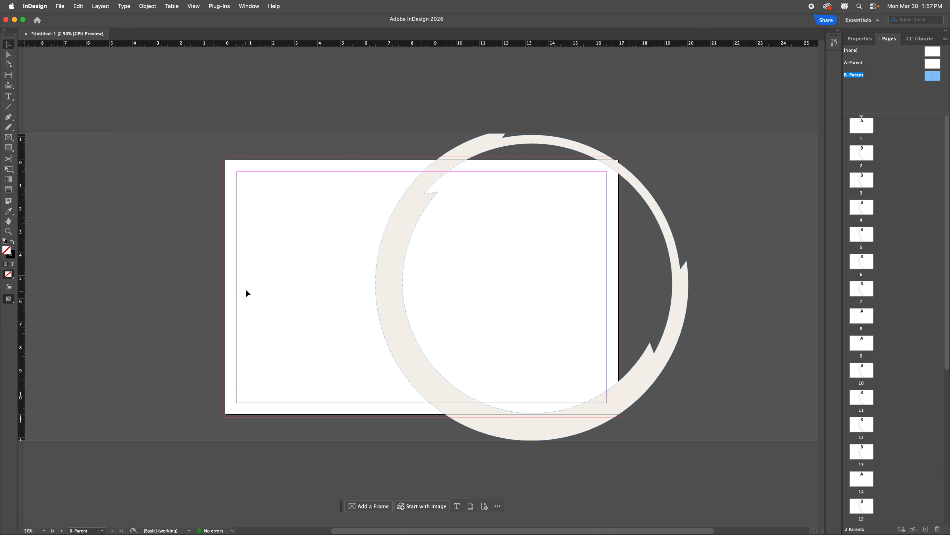
# Step: Draw a footer text frame along the bottom margin and type the contact e-mail address
pyautogui.click(9, 97)
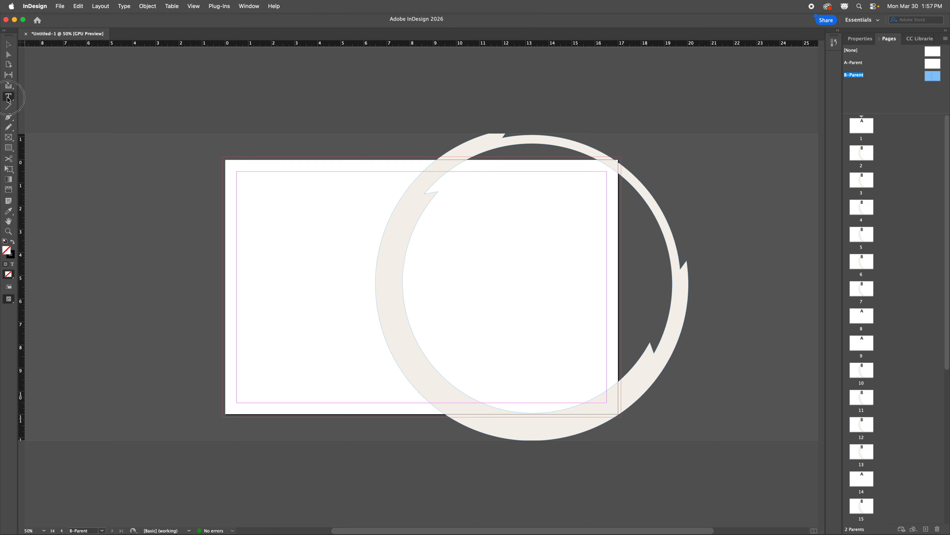
pyautogui.moveTo(241, 395); pyautogui.dragTo(606, 403)
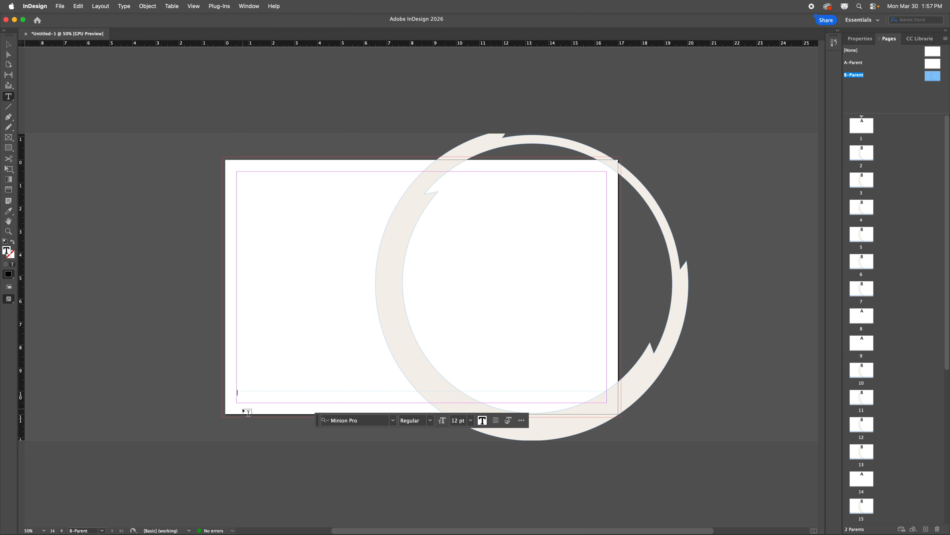
pyautogui.press('super+equal')
pyautogui.press('super+equal')
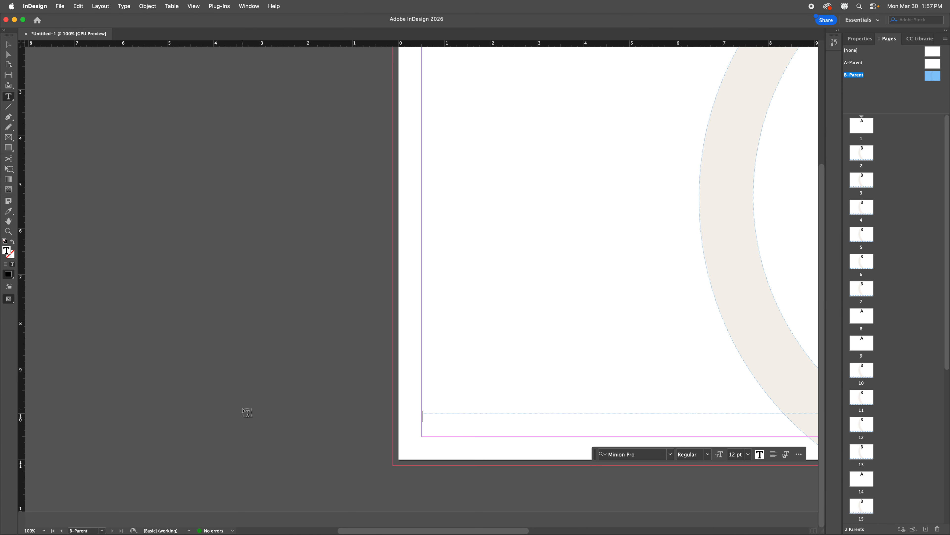
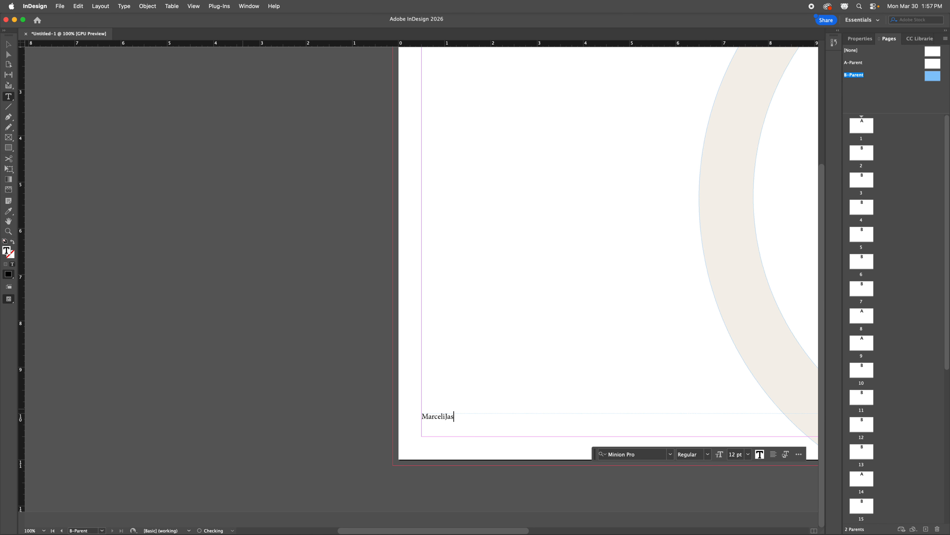
pyautogui.press('Left')
pyautogui.press('Left')
pyautogui.press('Left')
pyautogui.press('Left')
pyautogui.press('Left')
pyautogui.press('Left')
pyautogui.press('Left')
pyautogui.press('Left')
pyautogui.press('Left')
pyautogui.press('BackSpace')
pyautogui.write('T')
# Step: After a tab, add a '|' separator and the web address 'Triton.edu'
pyautogui.press('Tab')
pyautogui.write('|    triton c')
pyautogui.press('BackSpace')
pyautogui.press('BackSpace')
pyautogui.press('BackSpace')
pyautogui.press('BackSpace')
pyautogui.press('BackSpace')
pyautogui.press('BackSpace')
pyautogui.press('BackSpace')
pyautogui.write('Triton.edu')
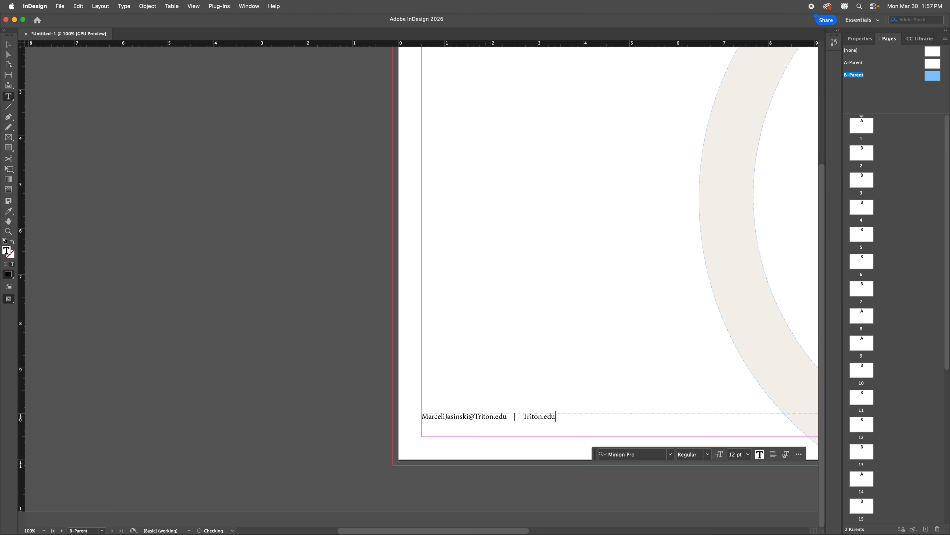
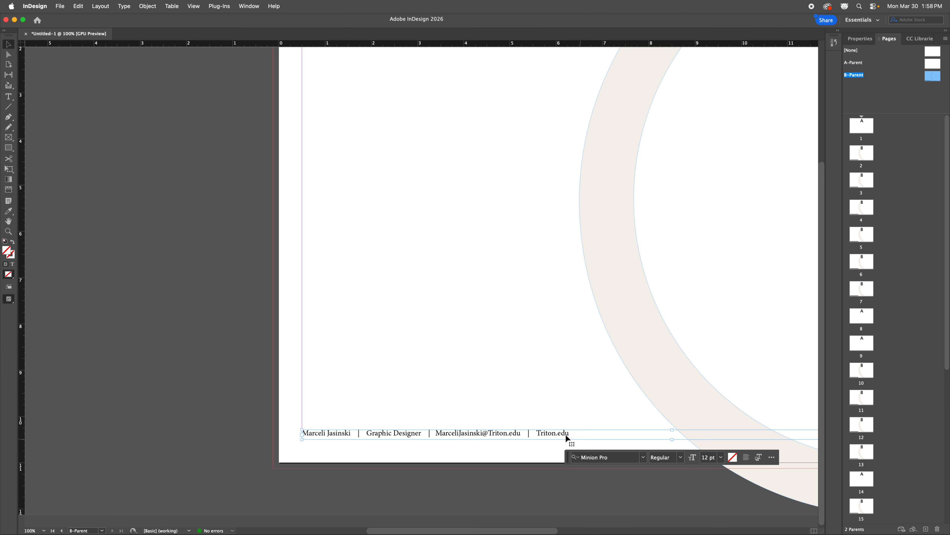
# Step: Change the footer contact line's font from Minion Pro to Josefin Sans Light
pyautogui.click(528, 435)
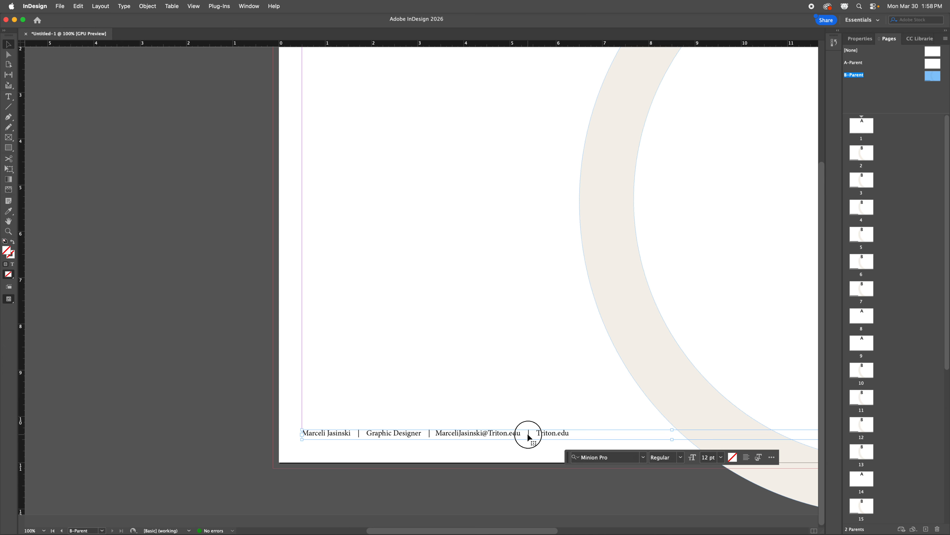
pyautogui.click(643, 459)
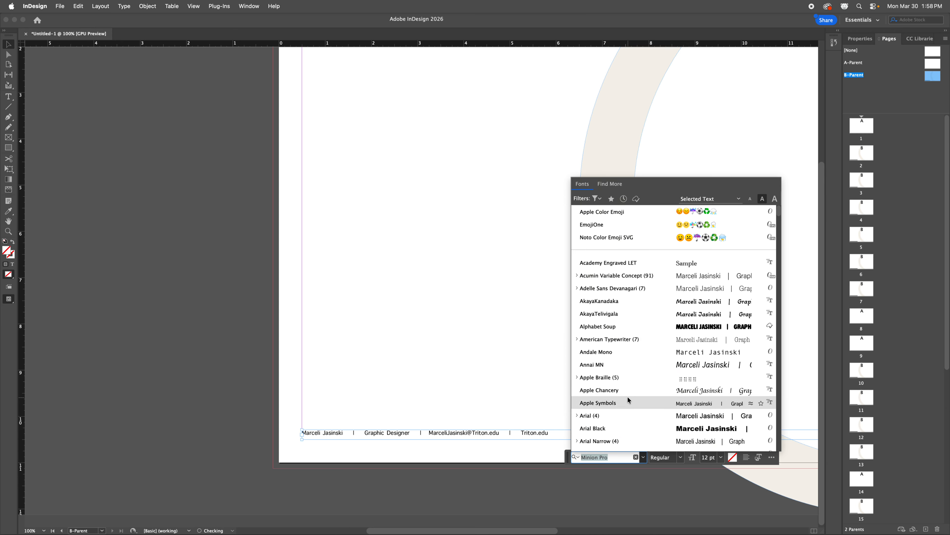
pyautogui.write('jose')
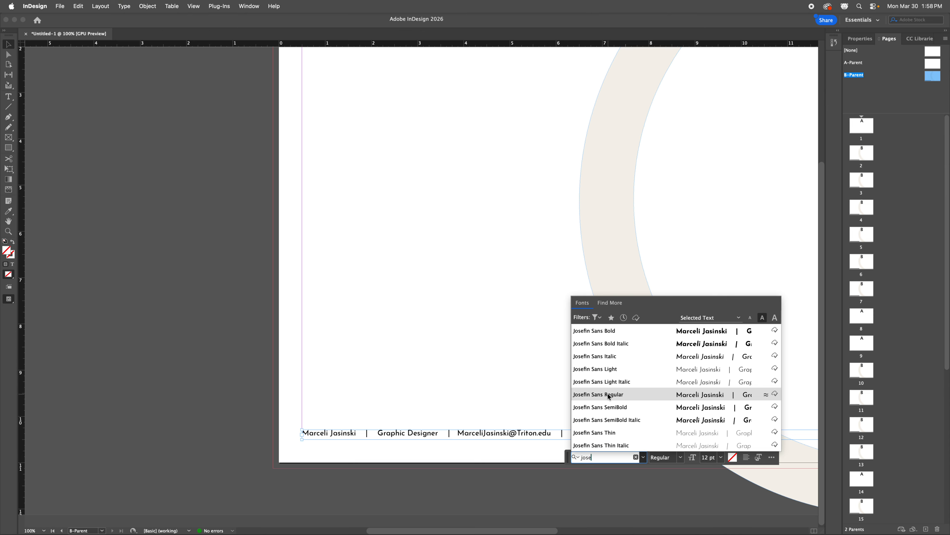
pyautogui.click(608, 369)
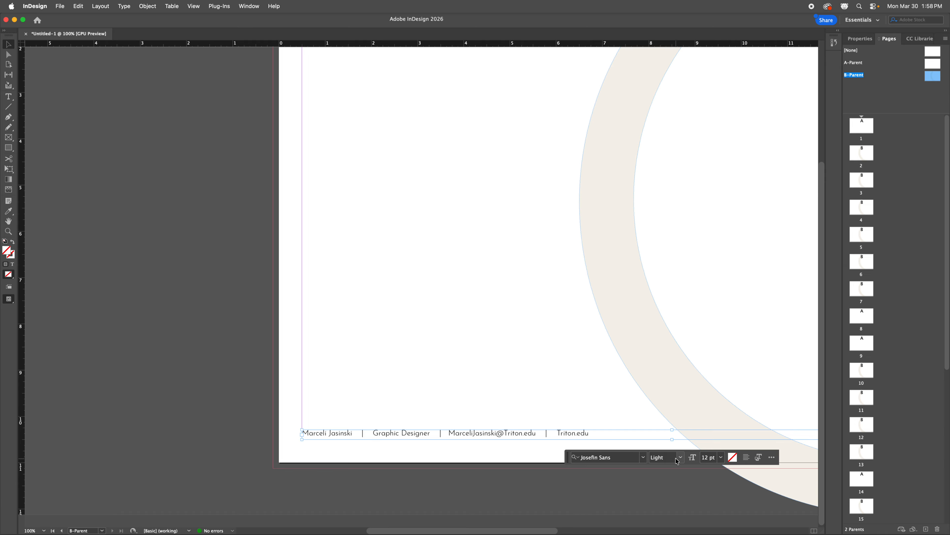
# Step: Browse the footer text's Fill swatches without applying a new colour
pyautogui.click(13, 265)
pyautogui.click(858, 40)
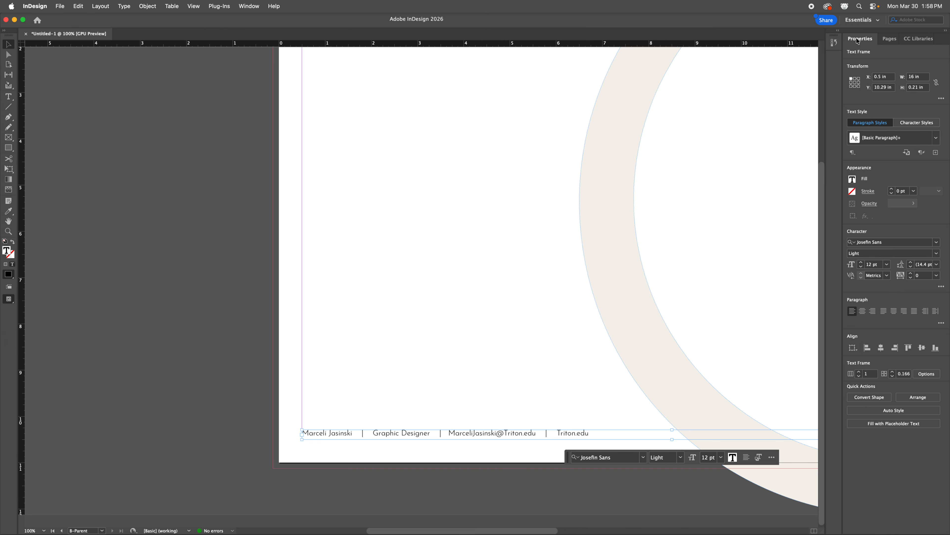
pyautogui.click(853, 180)
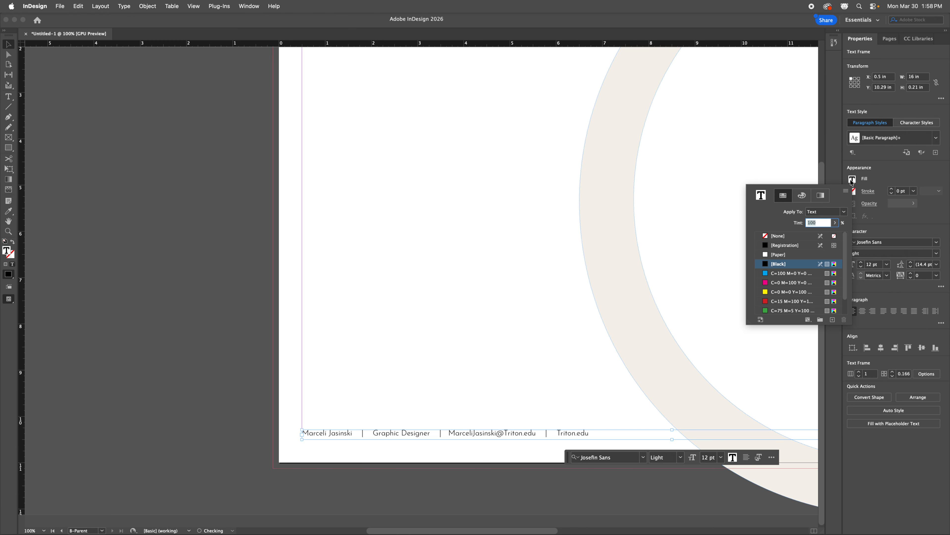
pyautogui.scroll(-2, 793, 281)
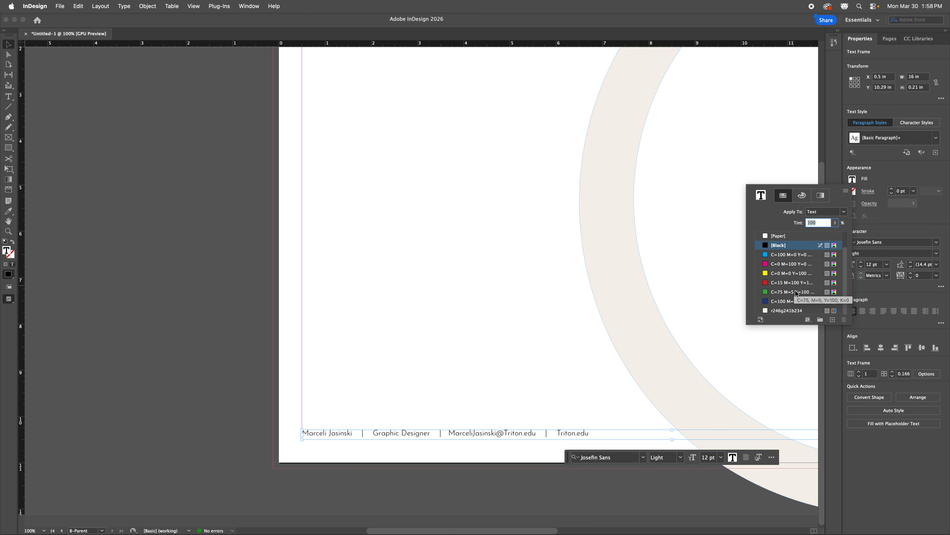
pyautogui.scroll(2, 801, 299)
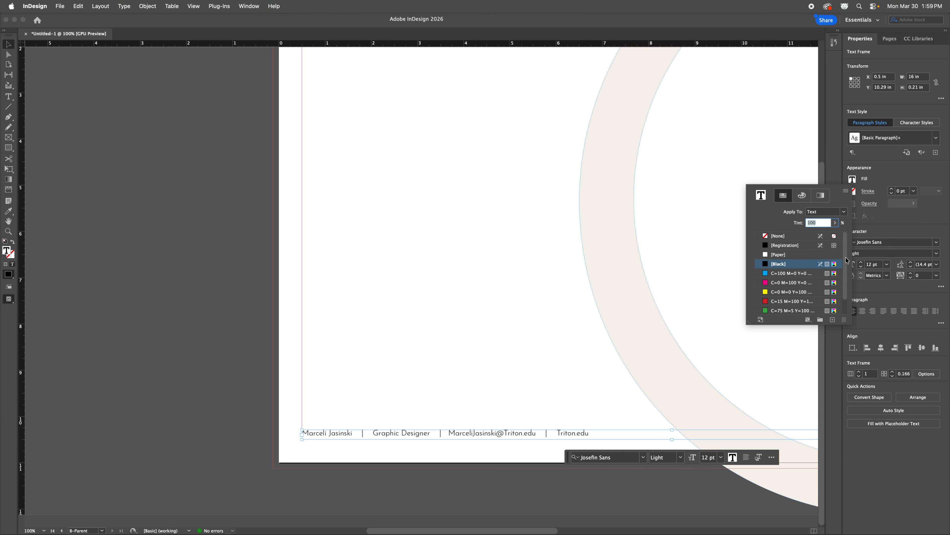
pyautogui.click(182, 281)
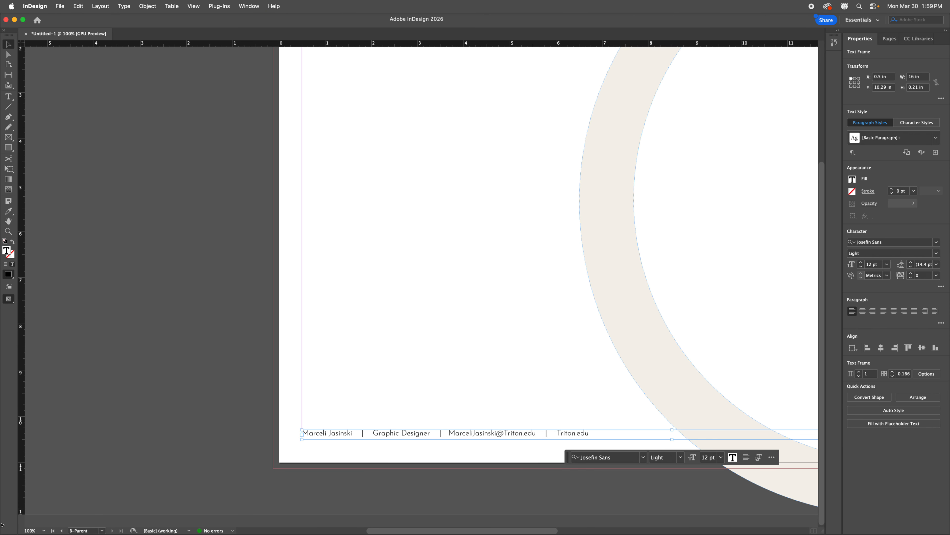
# Step: Switch to Illustrator's StudioMJCHero file and scroll down to its palette section
pyautogui.moveTo(133, 511)
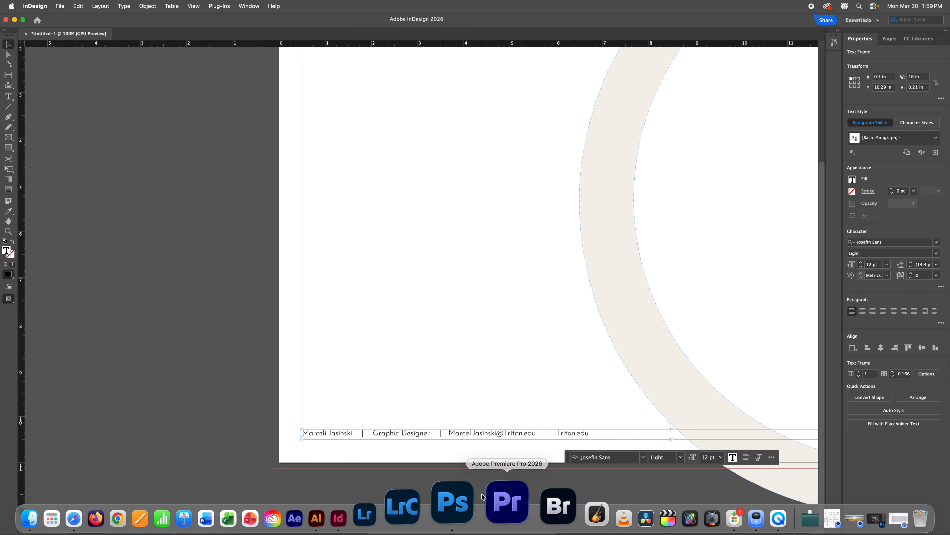
pyautogui.click(391, 502)
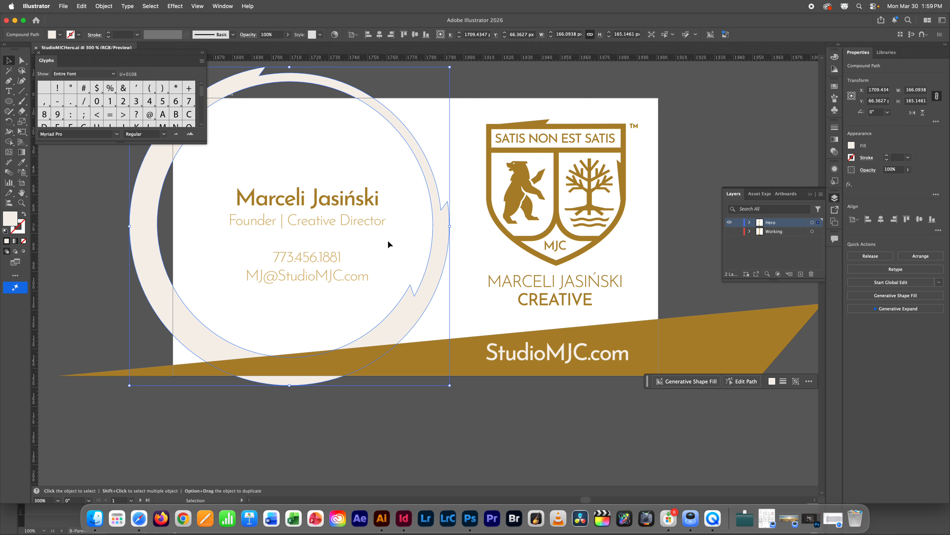
pyautogui.scroll(-3, 387, 247)
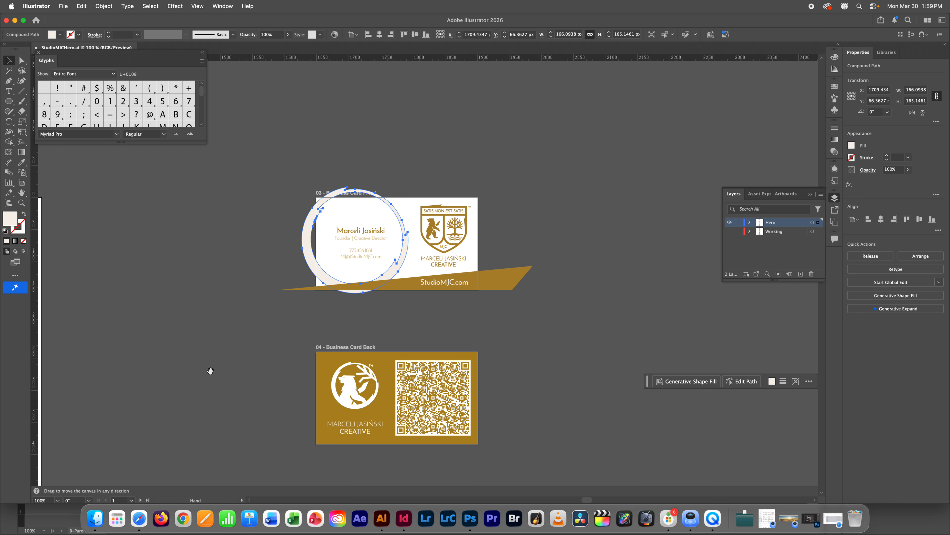
pyautogui.moveTo(117, 436); pyautogui.dragTo(443, 191)
pyautogui.hscroll(-10, 393, 311)
pyautogui.scroll(-20, 392, 311)
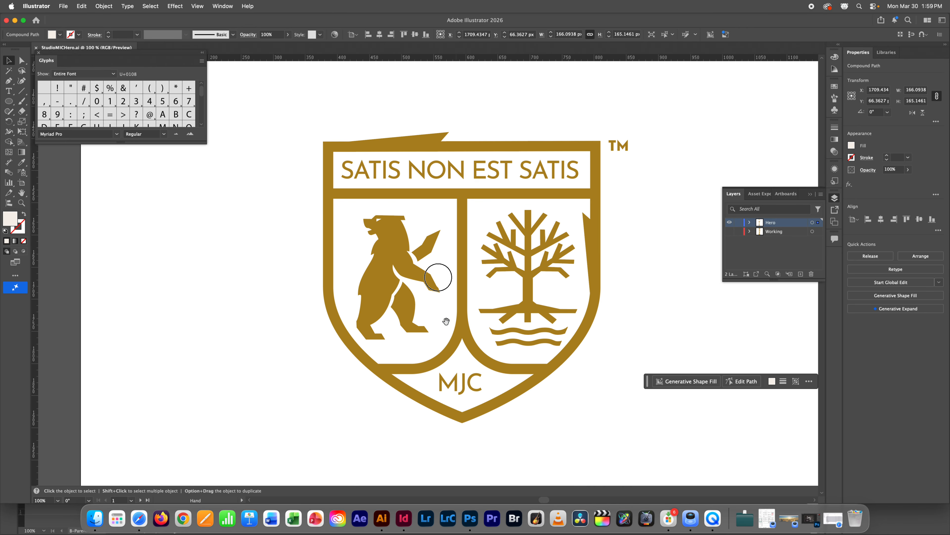
pyautogui.scroll(-20, 434, 181)
pyautogui.hscroll(-4, 434, 180)
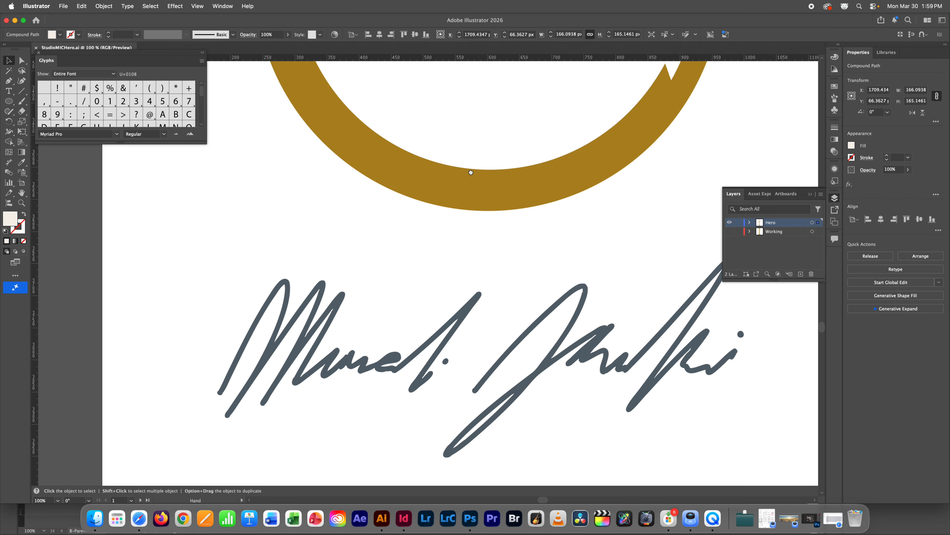
pyautogui.scroll(-20, 460, 316)
pyautogui.hscroll(2, 460, 316)
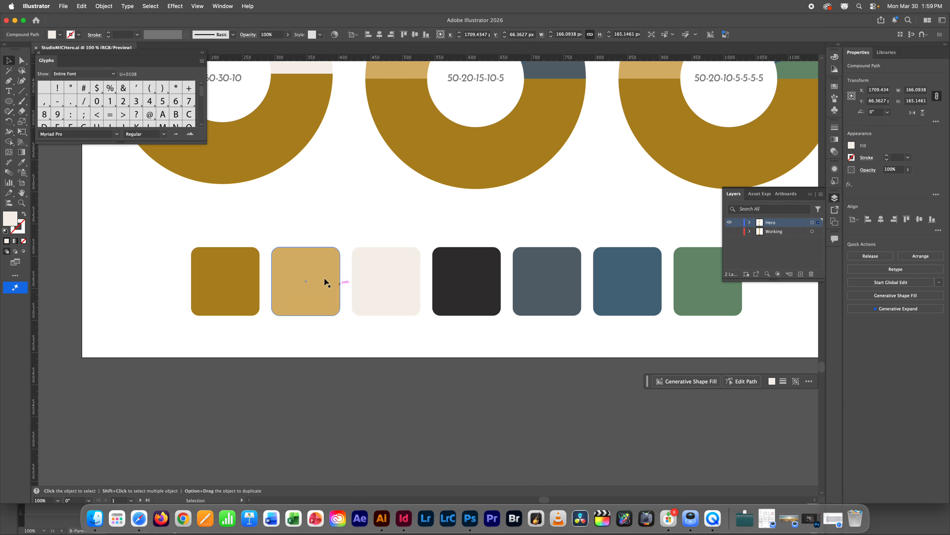
# Step: Select the group of seven rounded brand colour swatches
pyautogui.click(231, 295)
pyautogui.press('a')
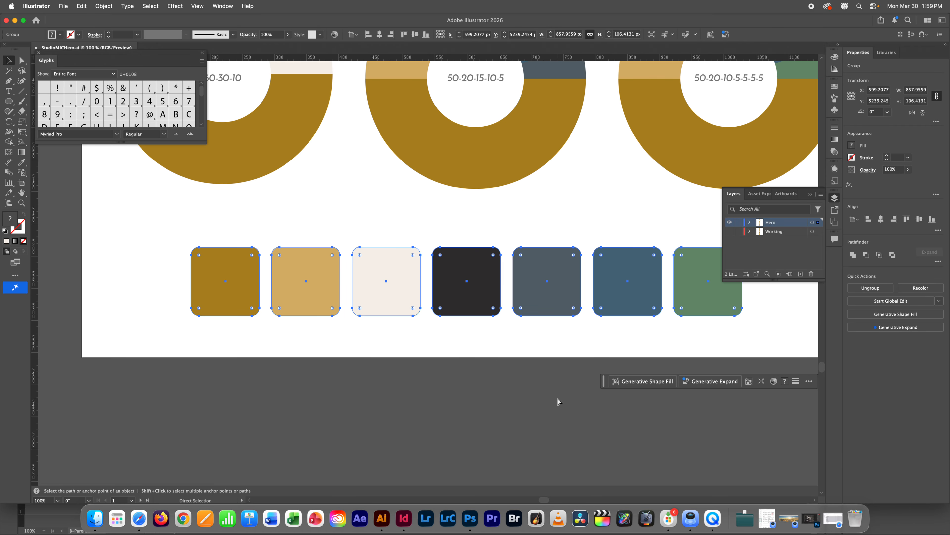
pyautogui.press('v')
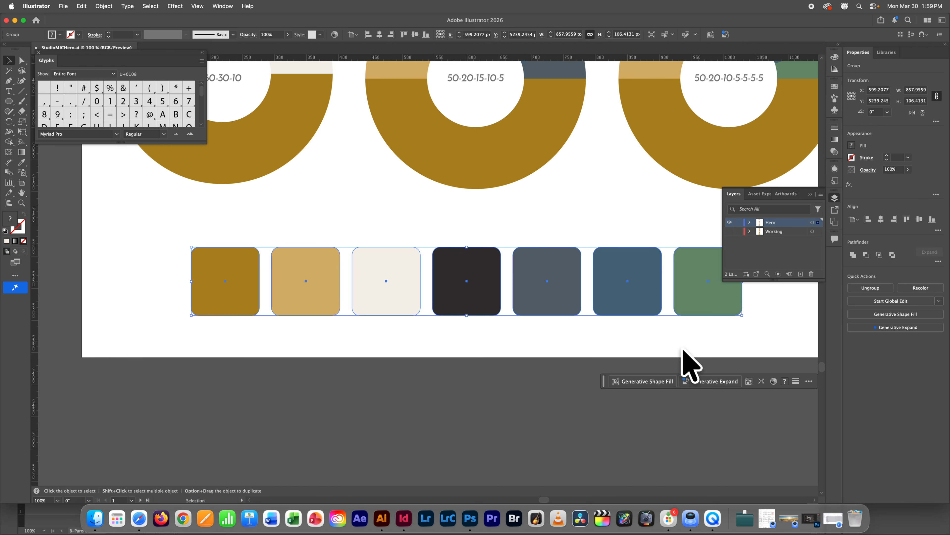
# Step: Paste the Illustrator swatch group into InDesign and move it onto the pasteboard
pyautogui.click(408, 512)
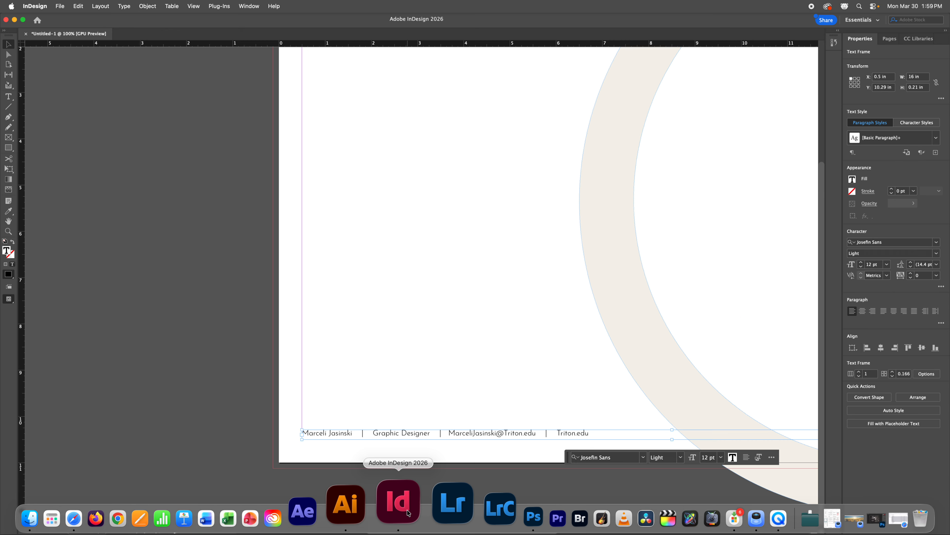
pyautogui.press('super+v')
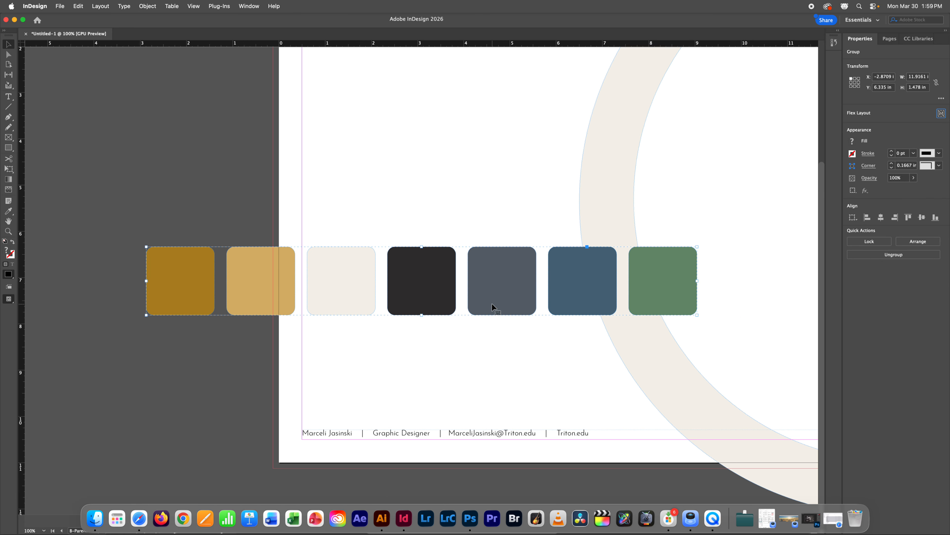
pyautogui.moveTo(687, 285); pyautogui.dragTo(229, 310)
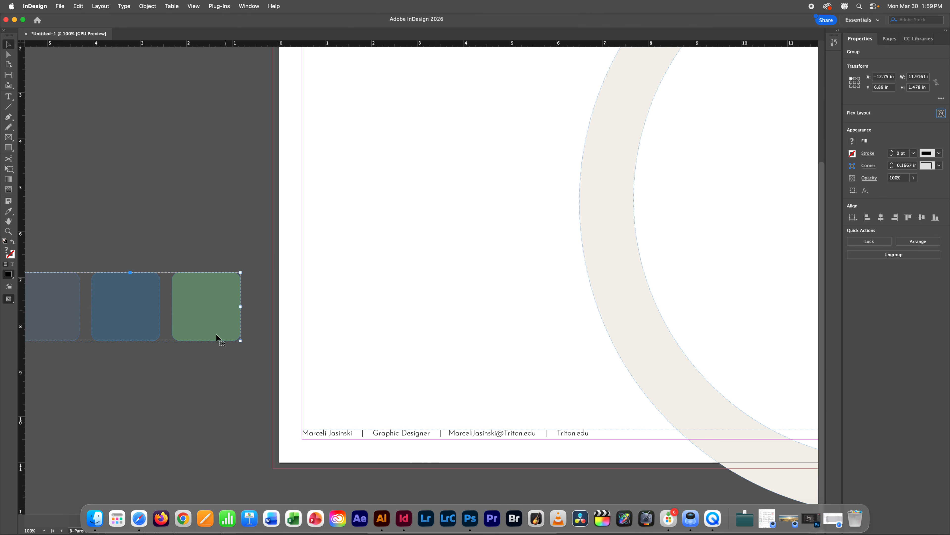
pyautogui.click(350, 281)
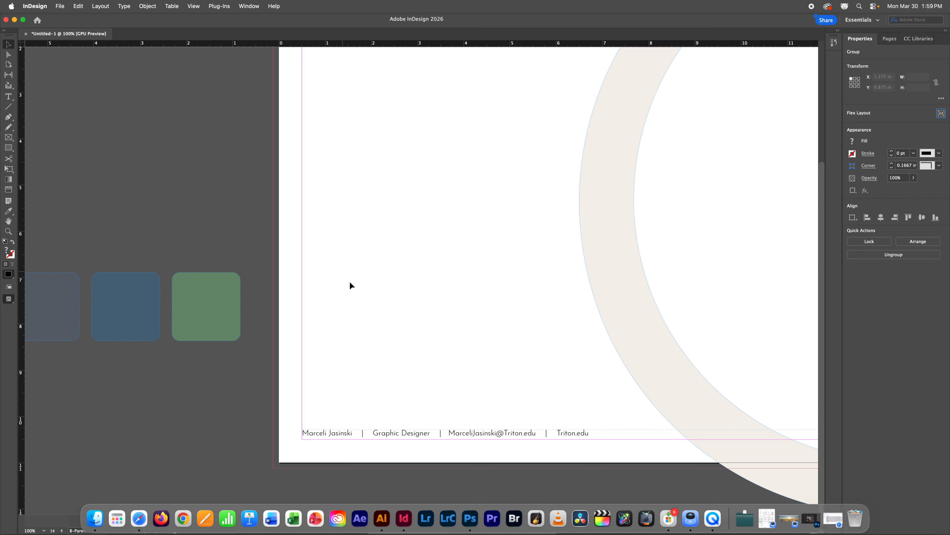
# Step: Confirm the brand colours appear in the footer text's Fill swatches, then delete the pasted squares
pyautogui.click(420, 432)
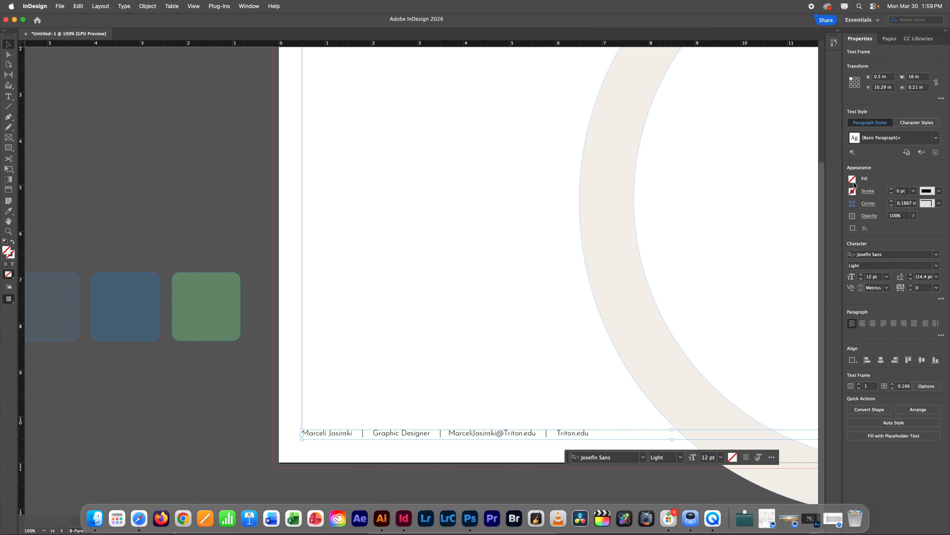
pyautogui.click(13, 264)
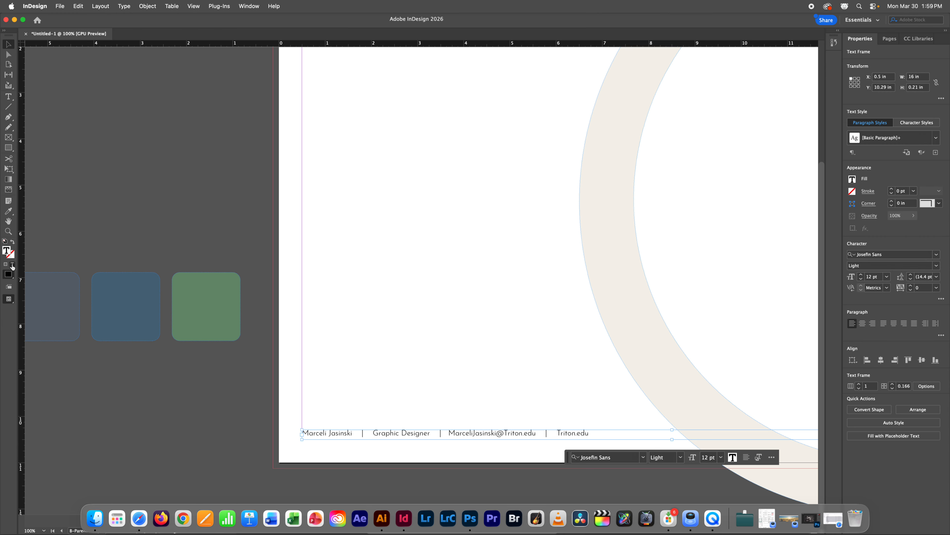
pyautogui.click(852, 180)
pyautogui.moveTo(846, 258); pyautogui.dragTo(845, 300)
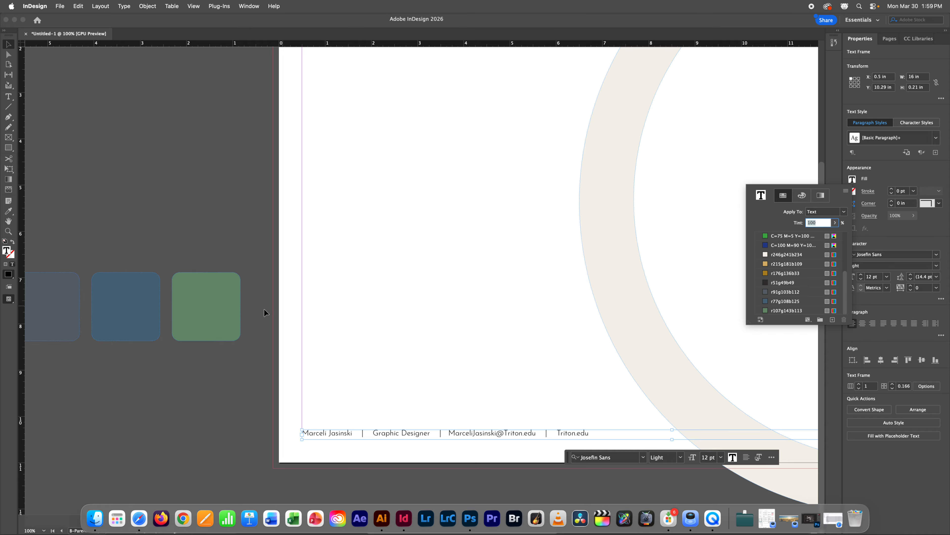
pyautogui.click(222, 314)
pyautogui.click(223, 318)
pyautogui.press('Delete')
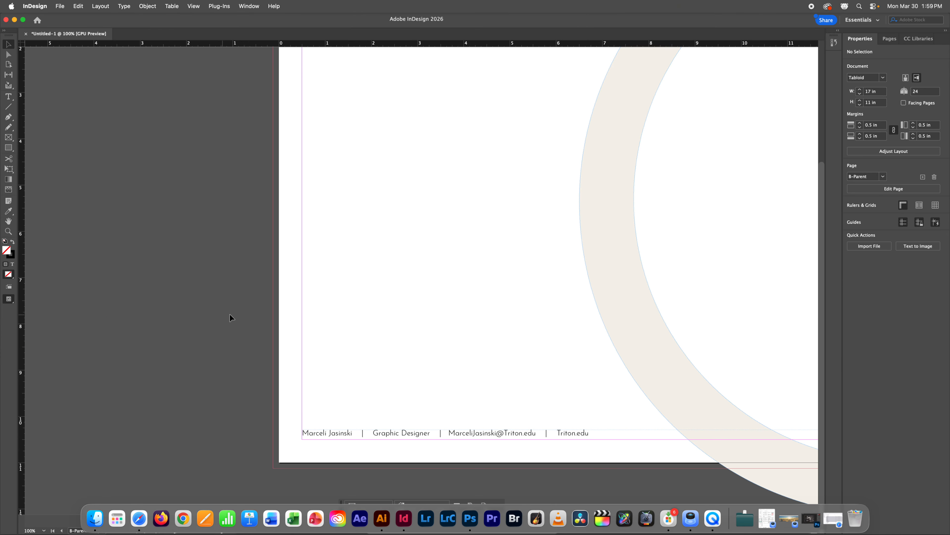
# Step: Colour the footer contact text tan (R215 G181 B109)
pyautogui.click(533, 437)
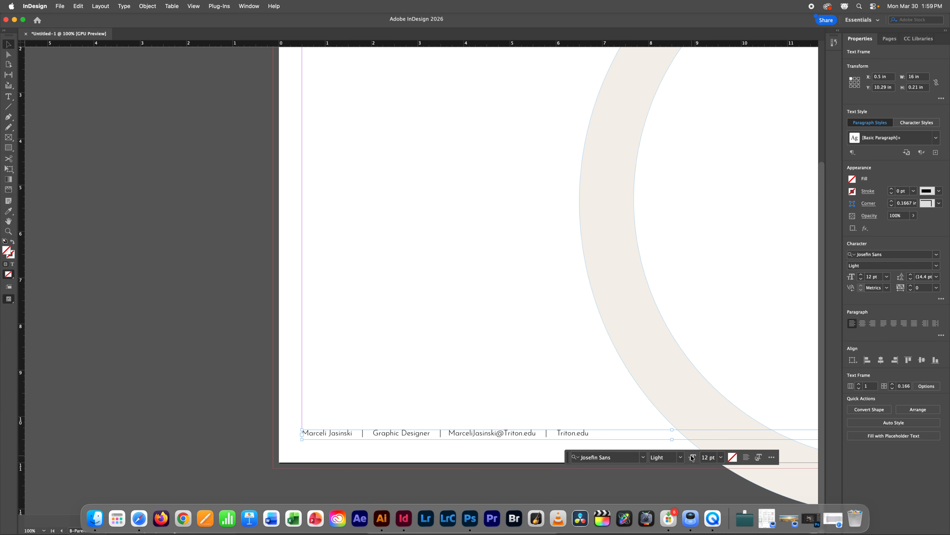
pyautogui.click(13, 264)
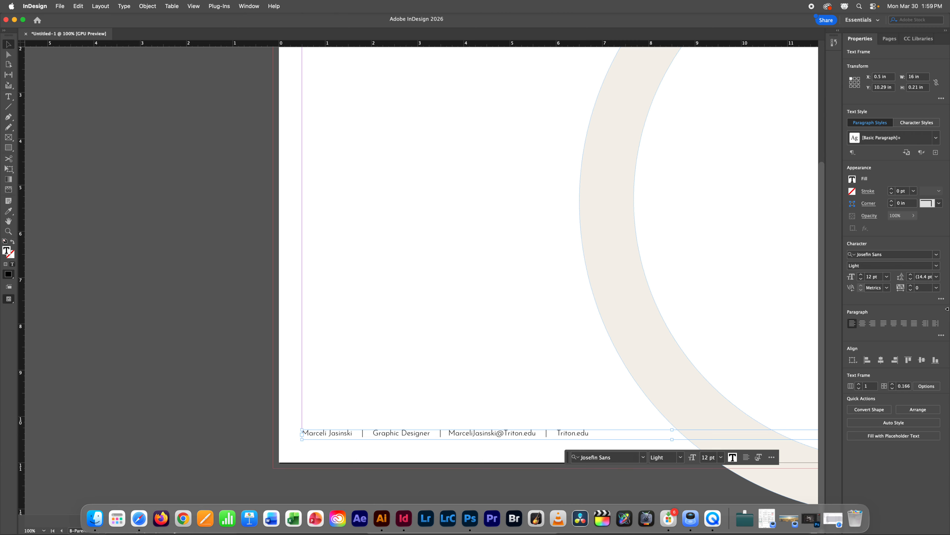
pyautogui.click(852, 179)
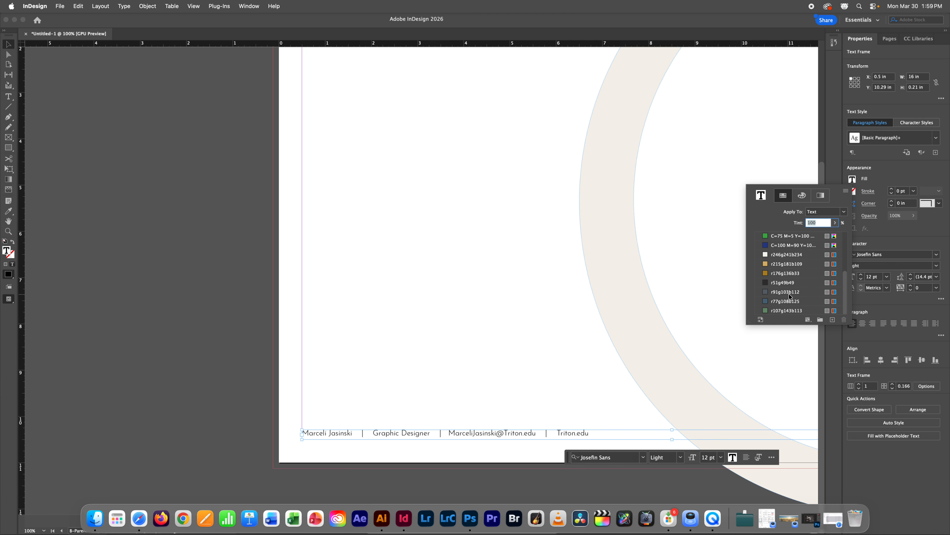
pyautogui.click(781, 266)
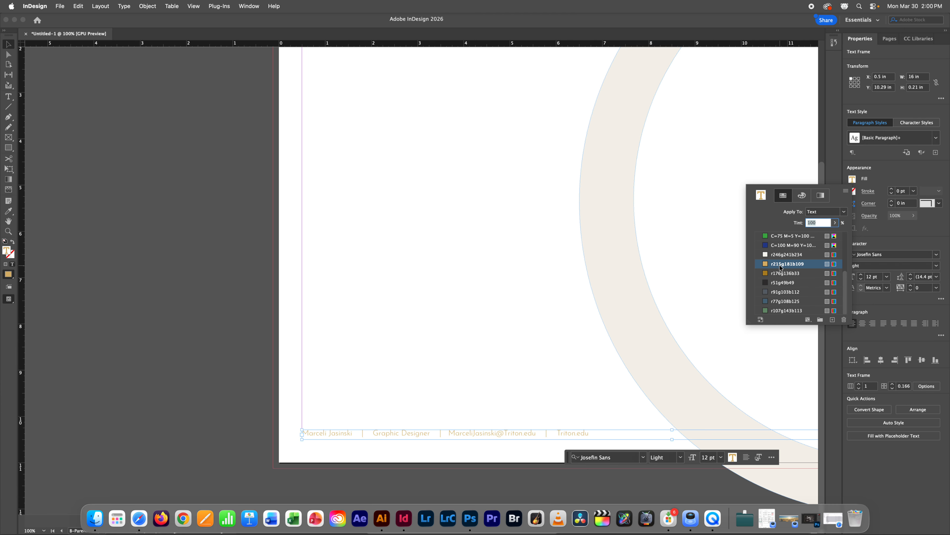
pyautogui.scroll(3, 779, 276)
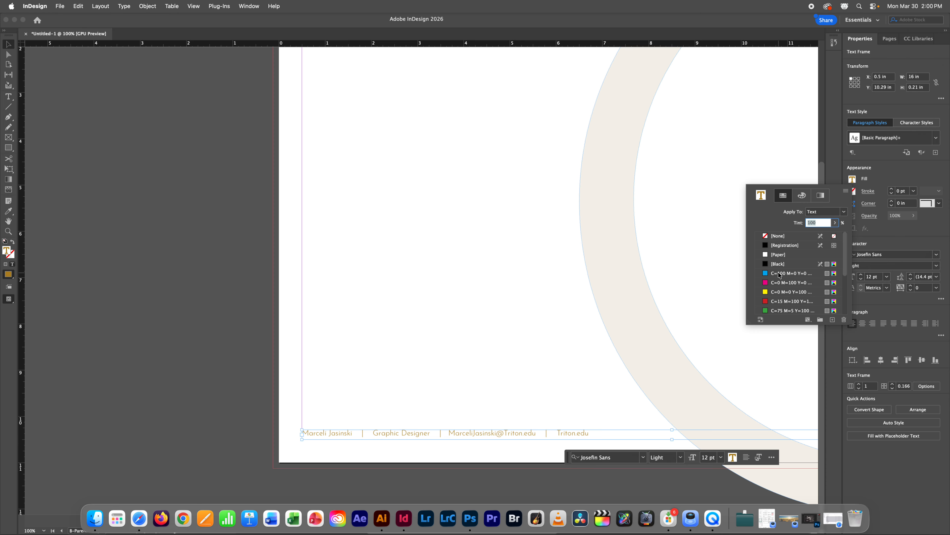
pyautogui.click(430, 229)
# Step: Nudge the footer frame slightly lower, to about Y 10.33 in, and deselect it
pyautogui.press('Down')
pyautogui.press('Down')
pyautogui.press('Down')
pyautogui.press('Down')
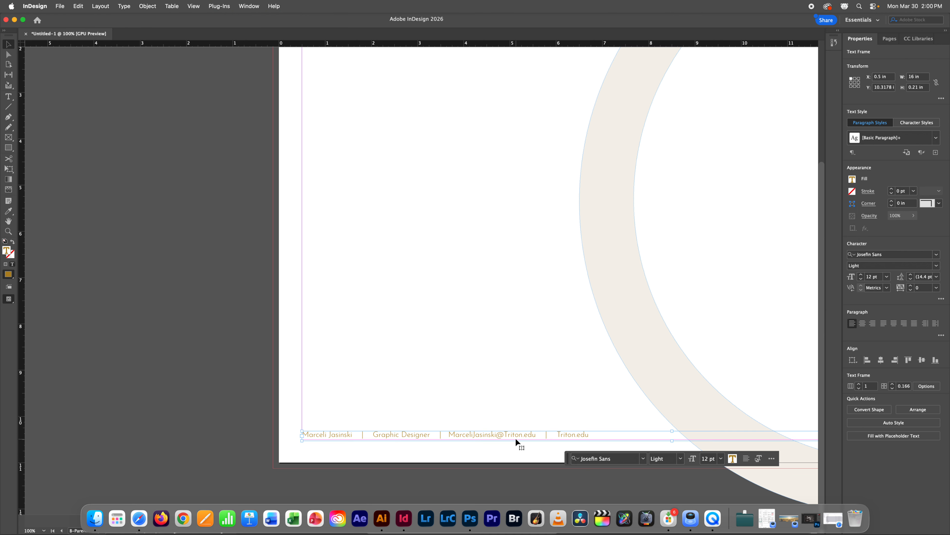
pyautogui.press('Up')
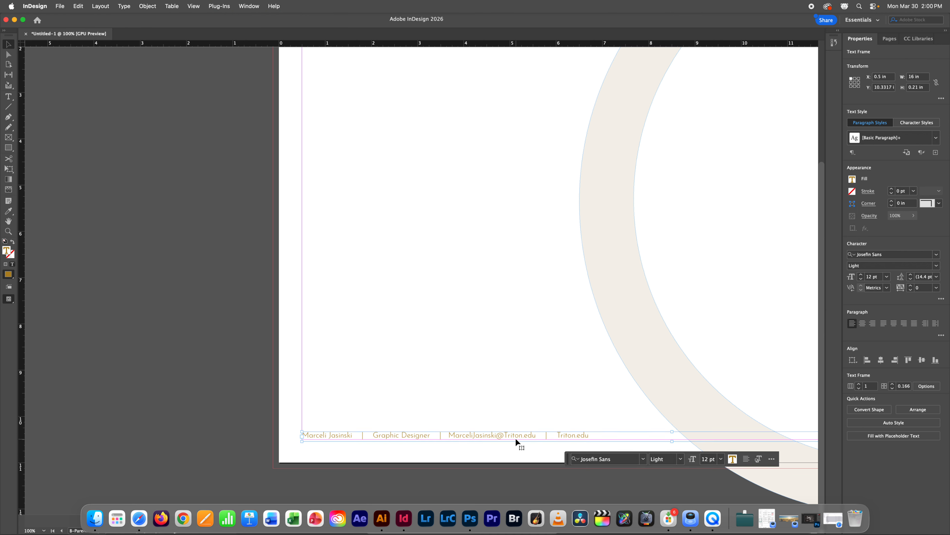
pyautogui.click(484, 361)
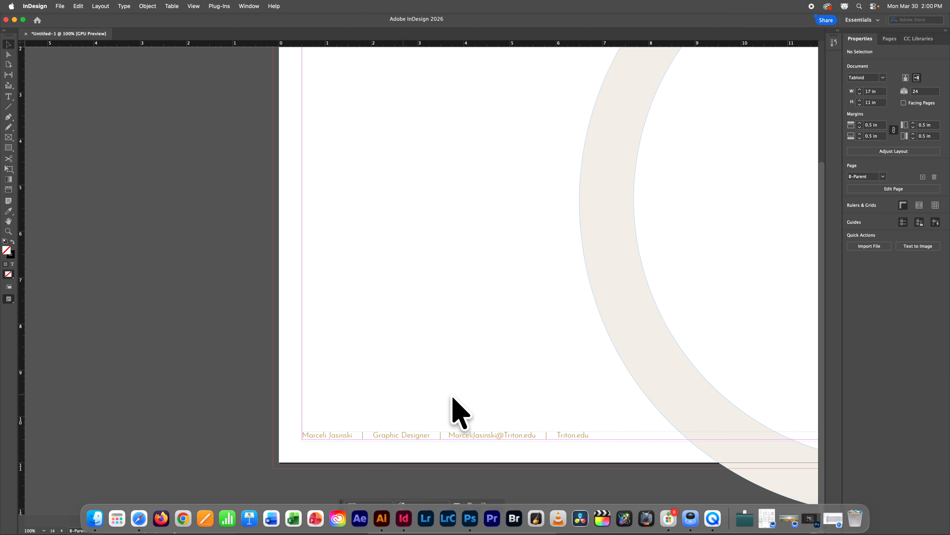
# Step: Draw a text frame at the page's top-left and set its font to Josefin Sans Regular
pyautogui.scroll(2, 502, 377)
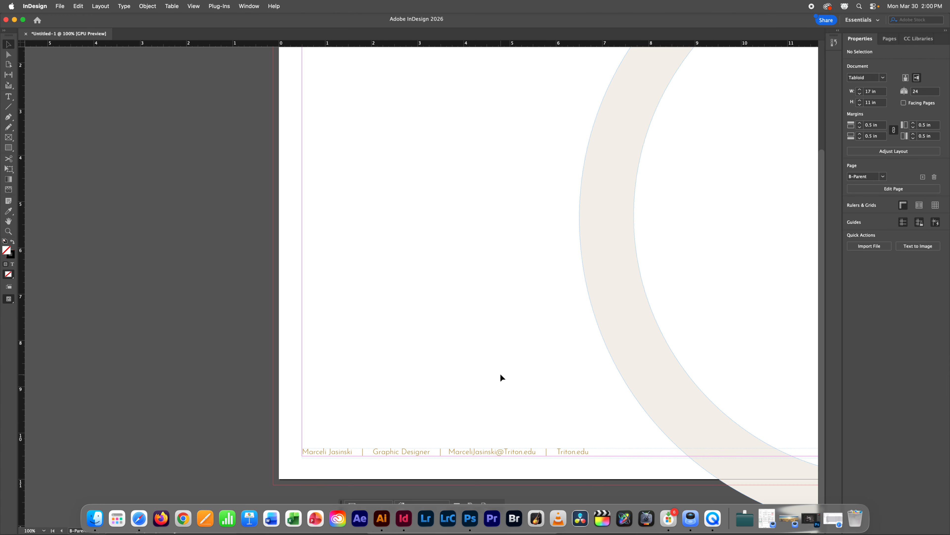
pyautogui.scroll(10, 501, 377)
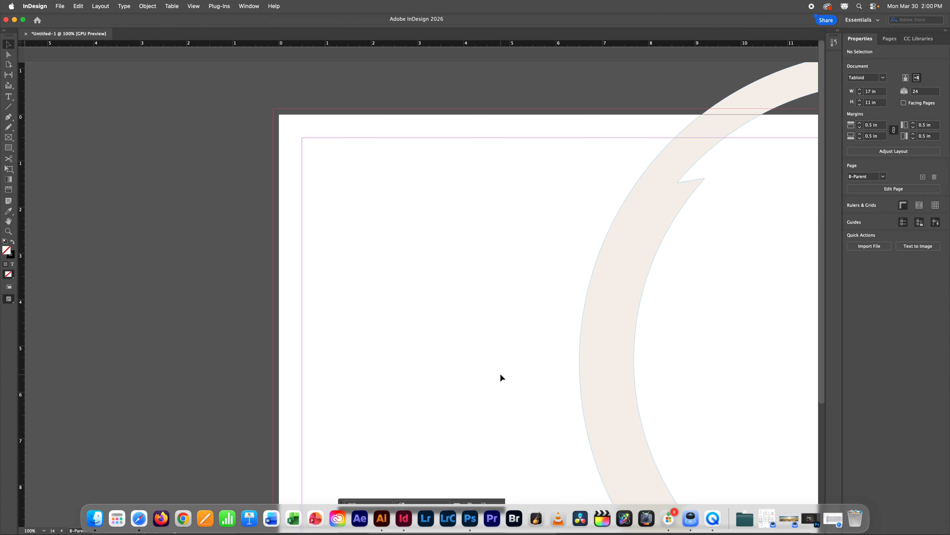
pyautogui.moveTo(547, 346); pyautogui.dragTo(320, 338)
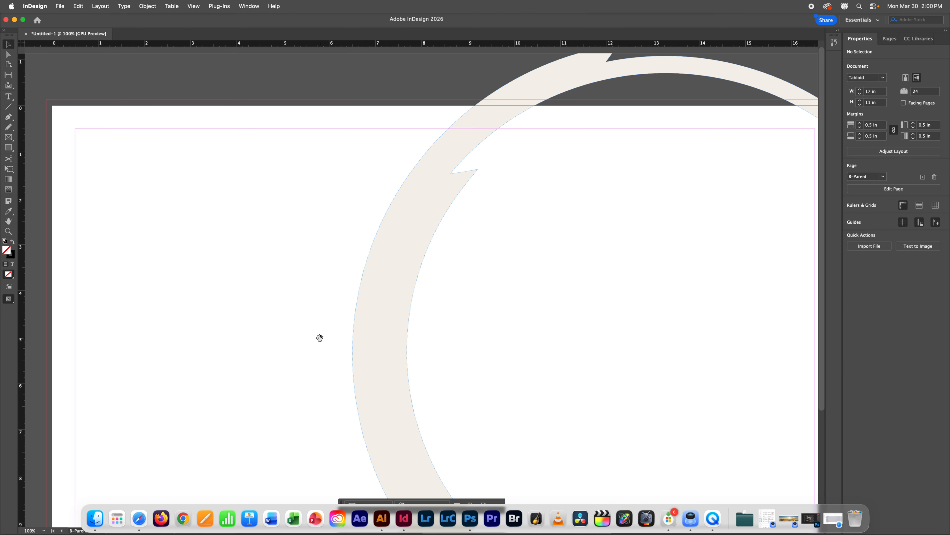
pyautogui.press('super+minus')
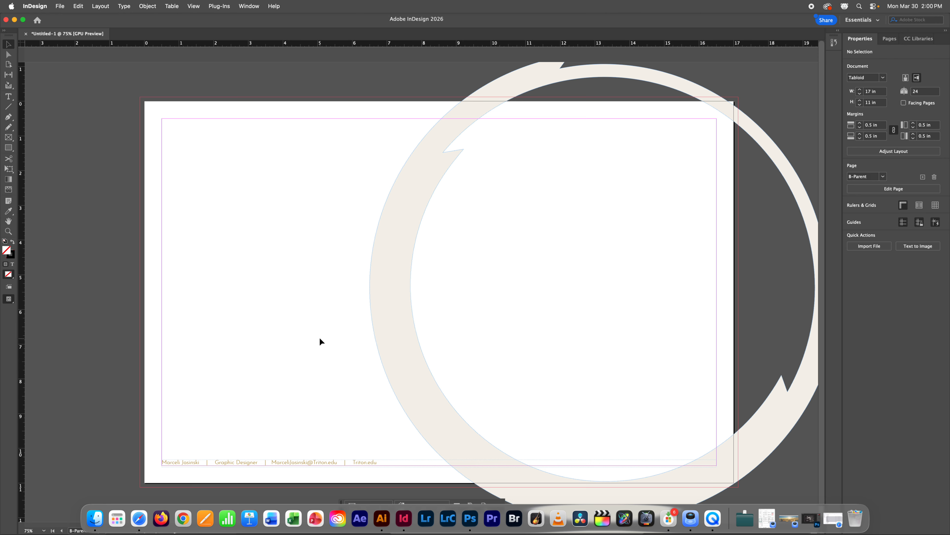
pyautogui.click(8, 96)
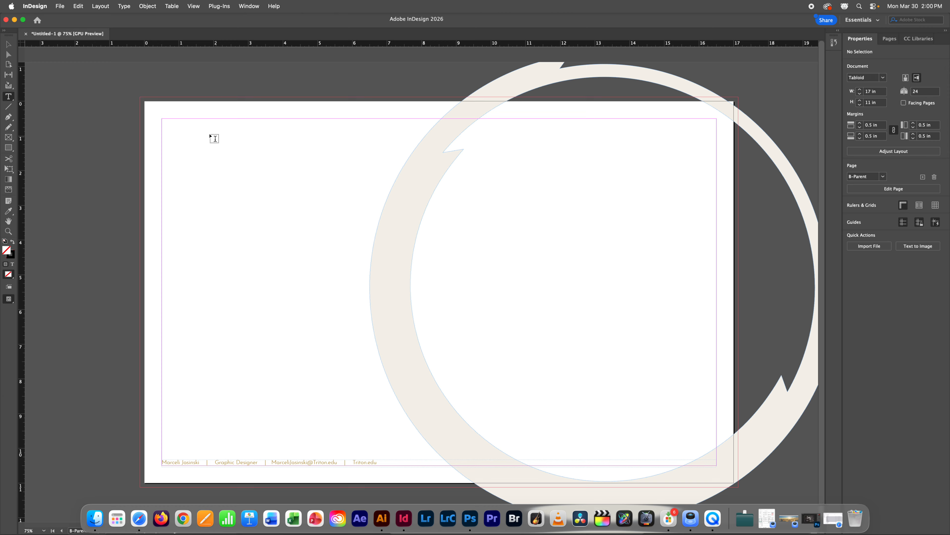
pyautogui.moveTo(162, 120); pyautogui.dragTo(431, 157)
pyautogui.click(242, 176)
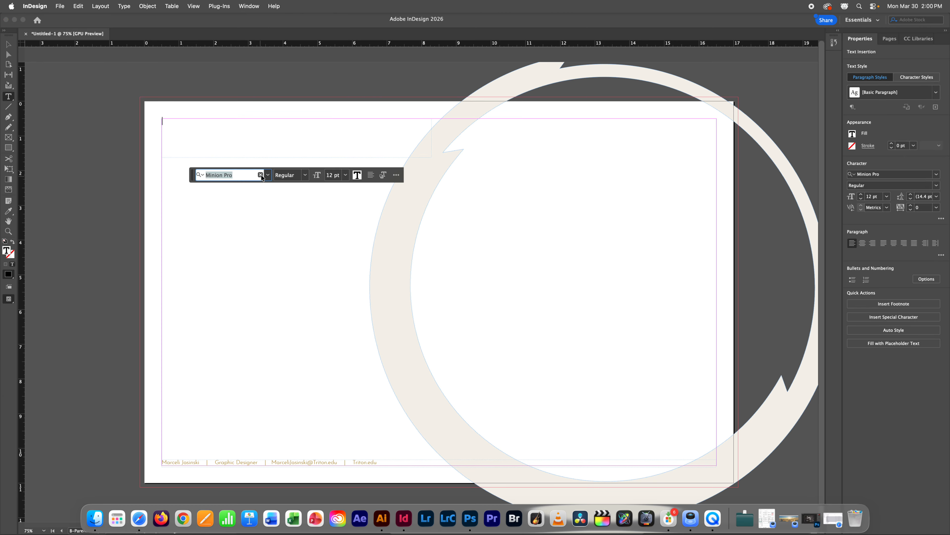
pyautogui.click(267, 174)
pyautogui.scroll(10, 243, 224)
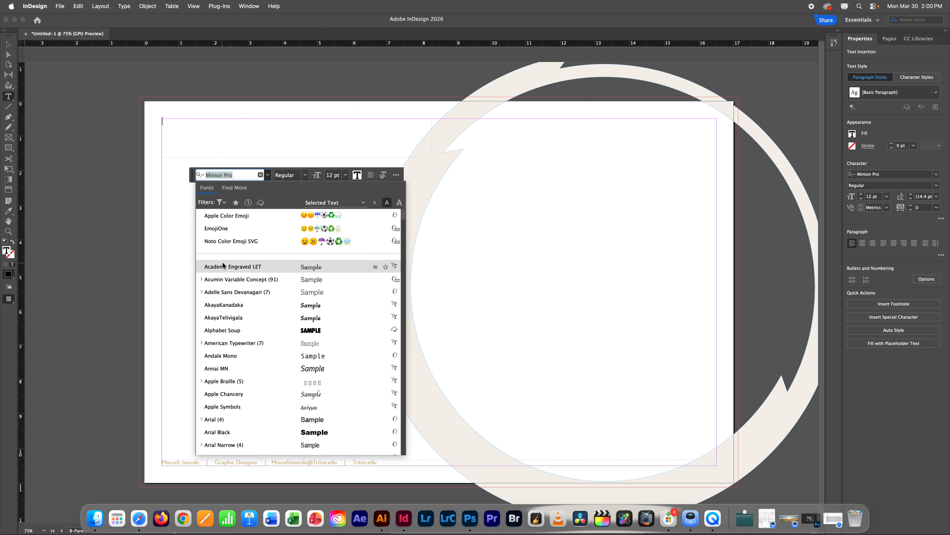
pyautogui.write('jose')
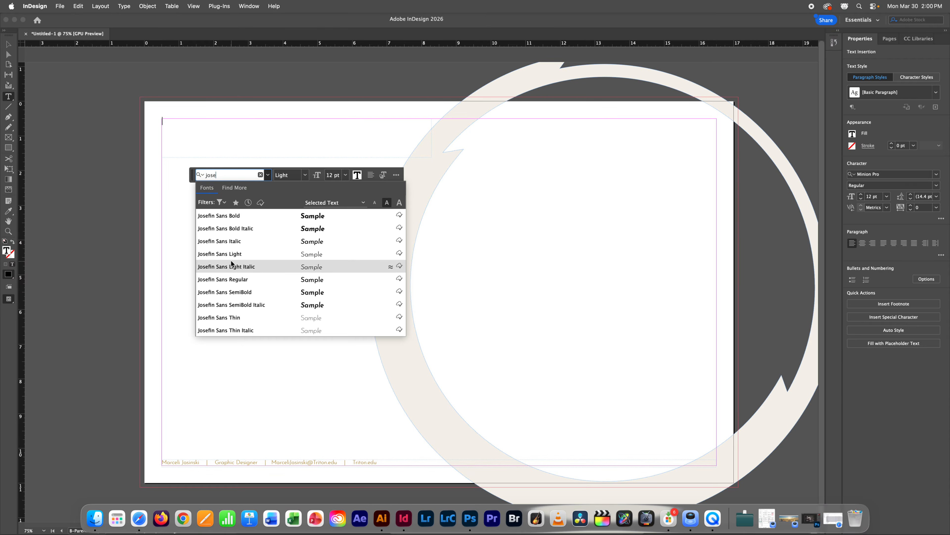
pyautogui.click(235, 279)
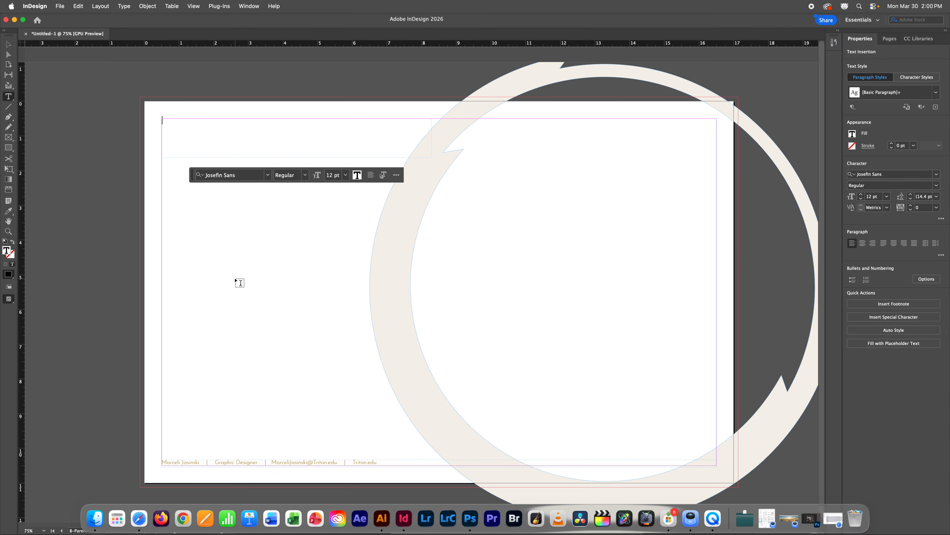
# Step: Type the heading 'Logo Design' and size it to 36 pt
pyautogui.click(346, 176)
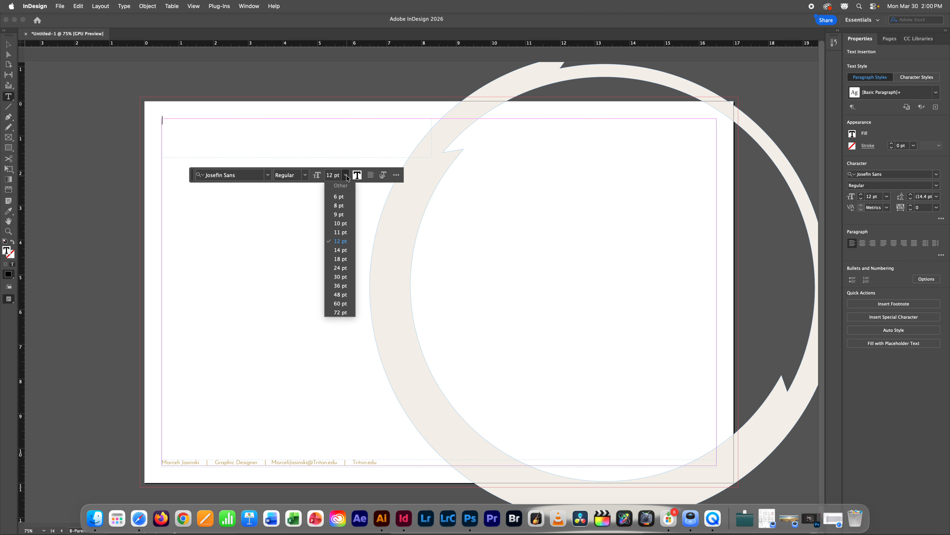
pyautogui.click(346, 302)
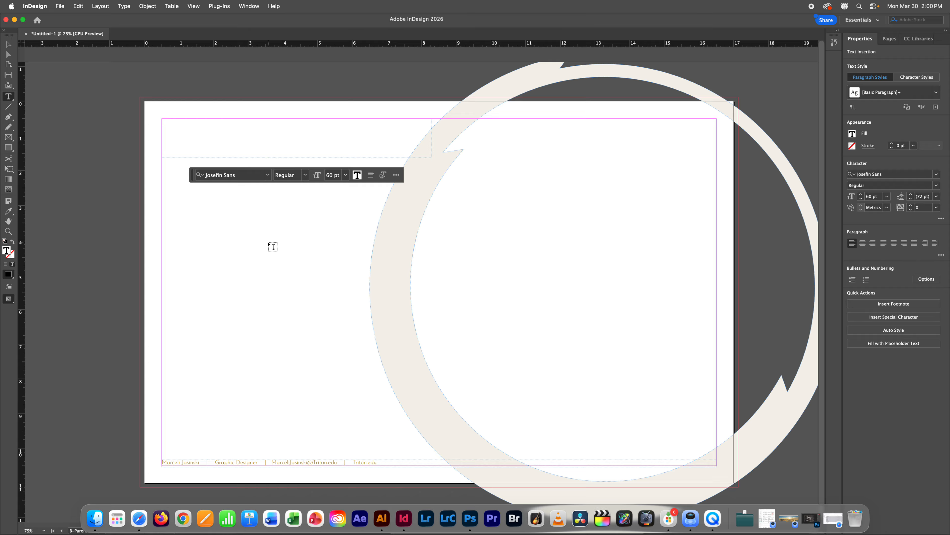
pyautogui.write('Logo ')
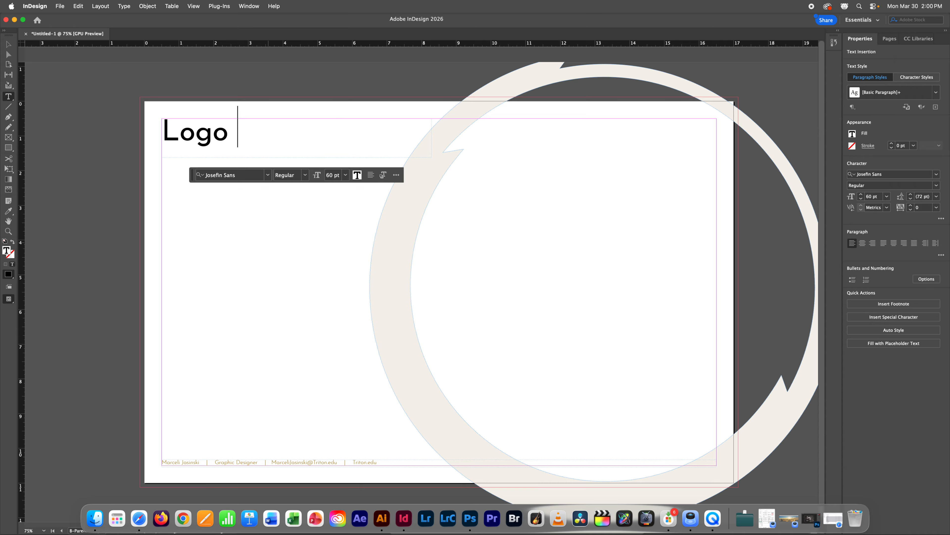
pyautogui.write('Design')
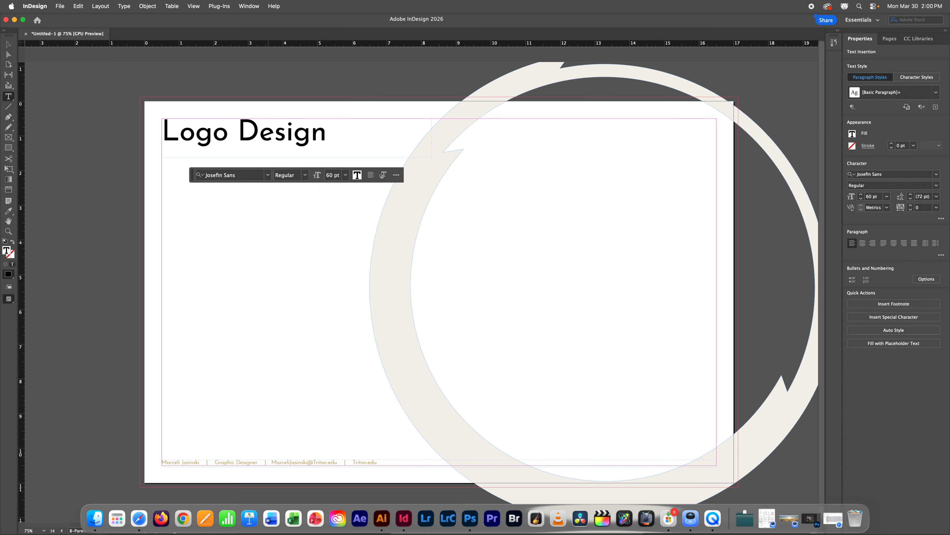
pyautogui.moveTo(335, 135); pyautogui.dragTo(152, 138)
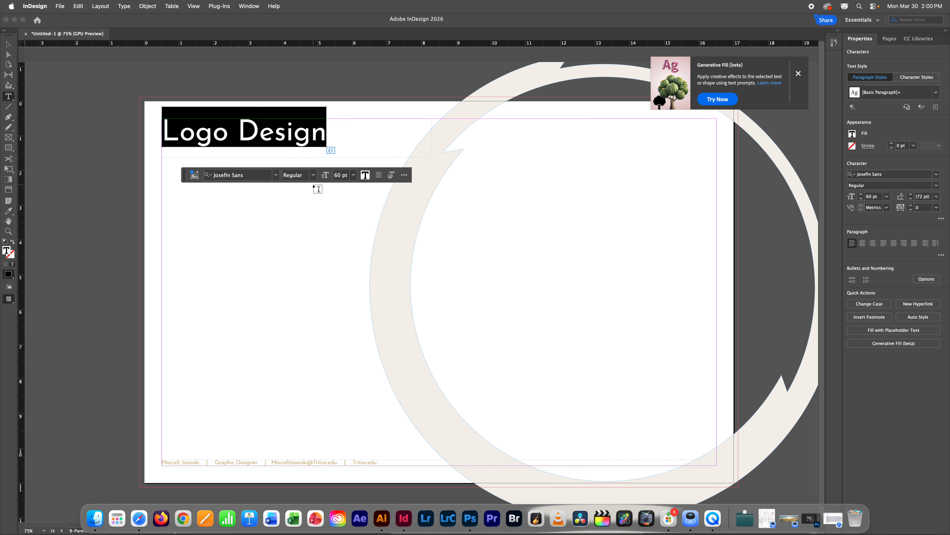
pyautogui.click(353, 175)
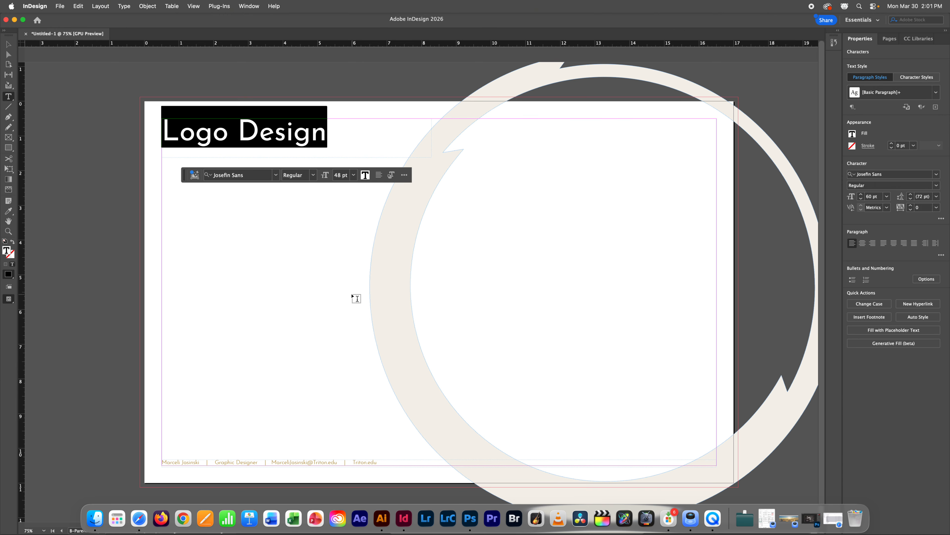
pyautogui.click(350, 295)
pyautogui.click(352, 175)
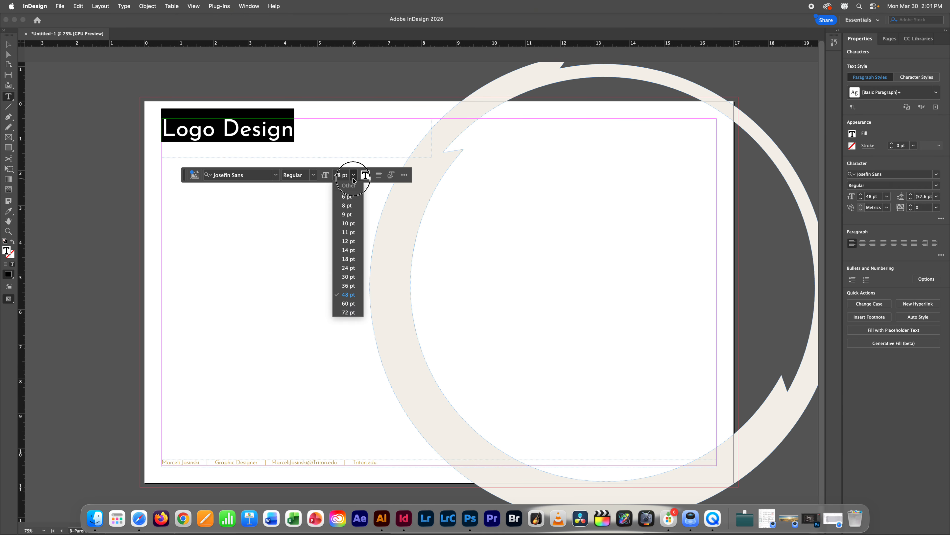
pyautogui.click(352, 287)
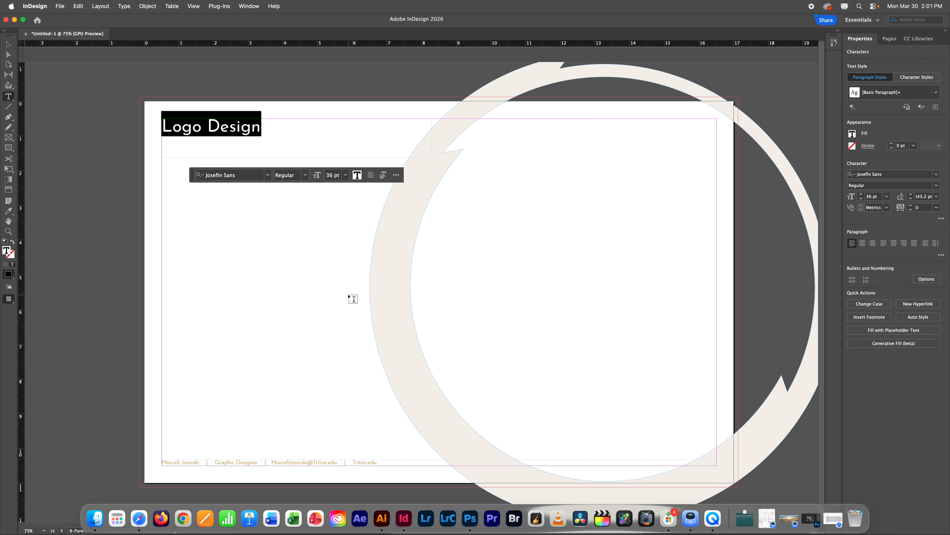
pyautogui.press('Escape')
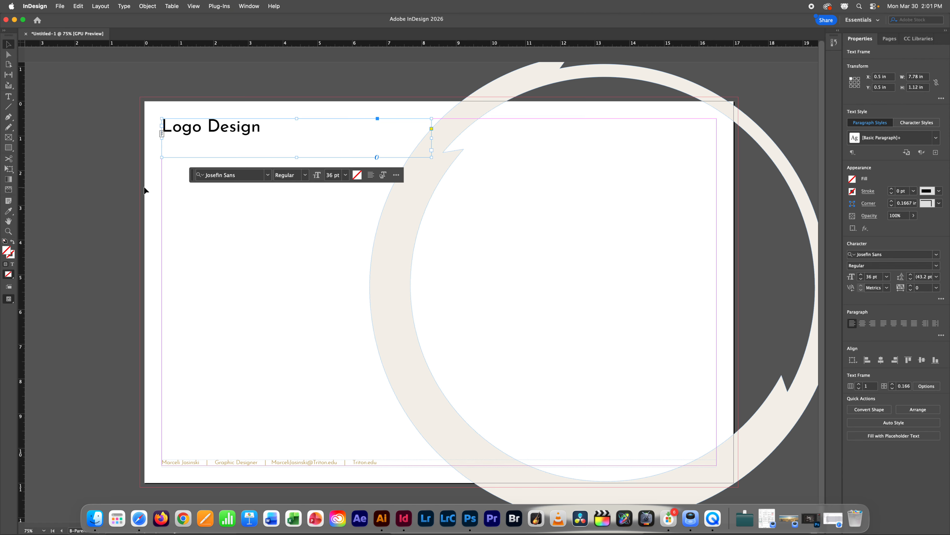
pyautogui.click(146, 191)
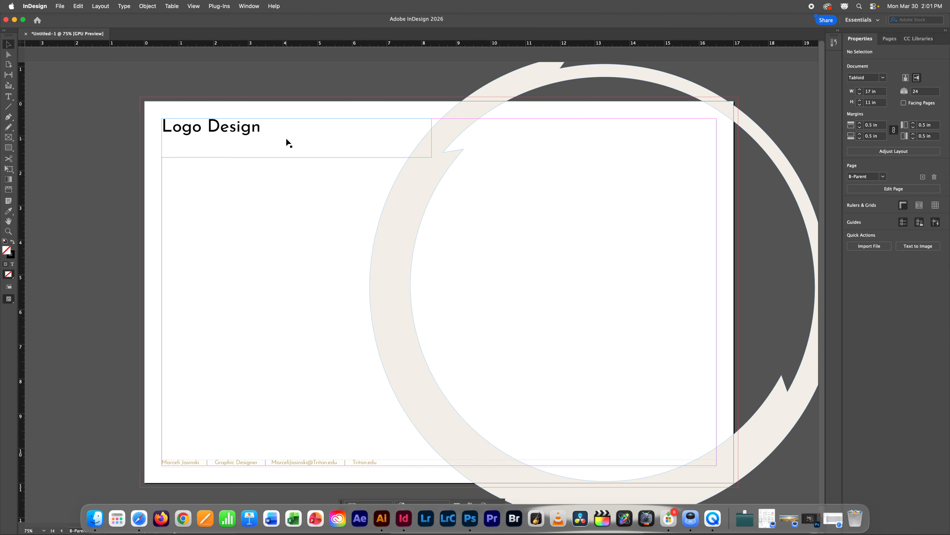
pyautogui.click(9, 108)
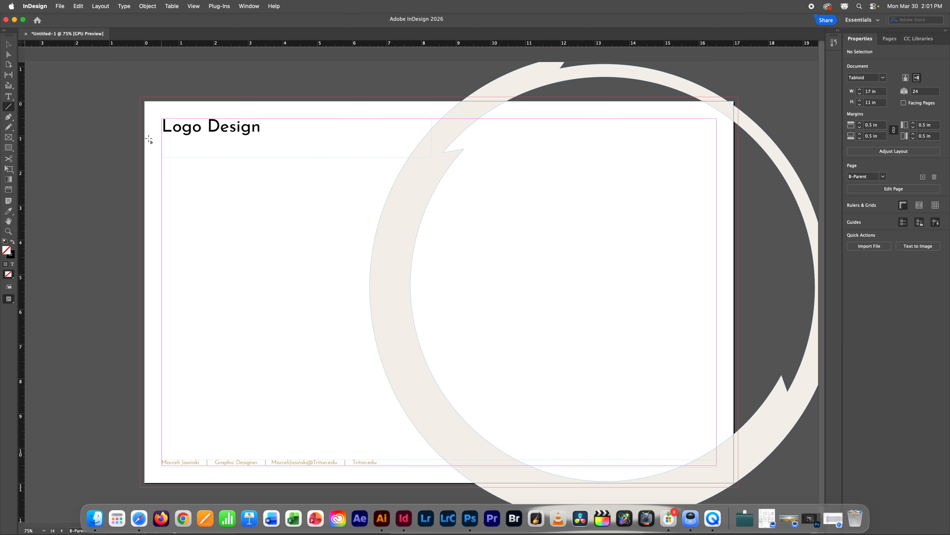
# Step: Draw a 2 pt gold rule (R176 G136 B33) under the Logo Design heading
pyautogui.click(10, 109)
pyautogui.moveTo(161, 140); pyautogui.dragTo(408, 160)
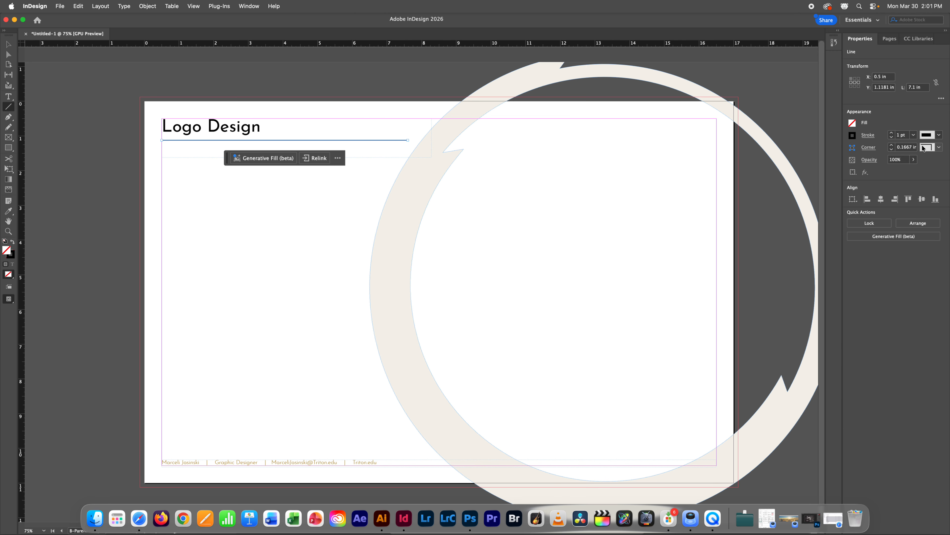
pyautogui.click(893, 133)
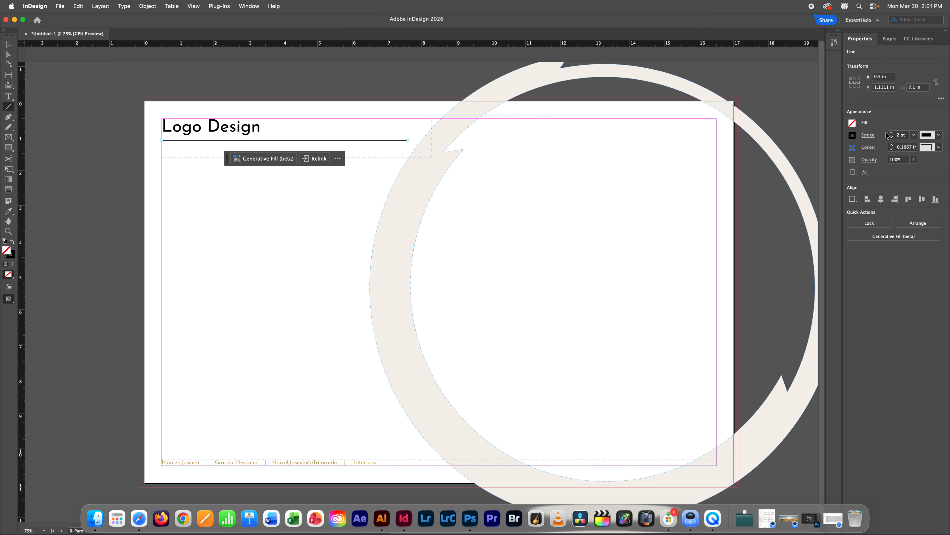
pyautogui.click(853, 136)
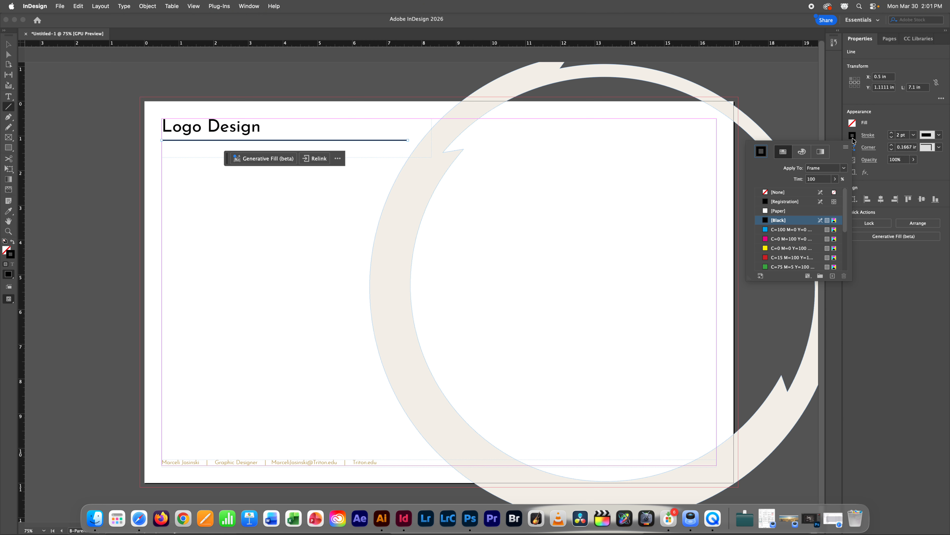
pyautogui.moveTo(845, 209); pyautogui.dragTo(770, 232)
pyautogui.click(777, 240)
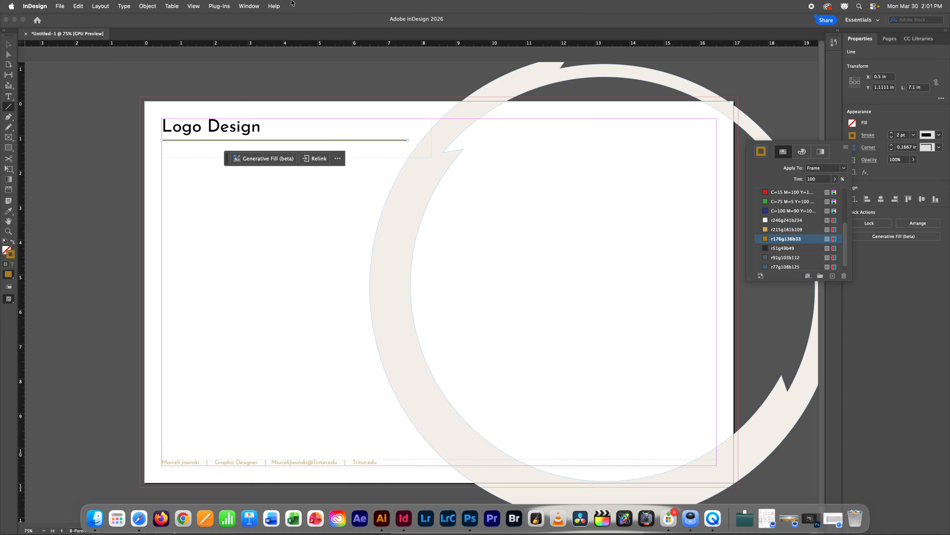
pyautogui.click(21, 60)
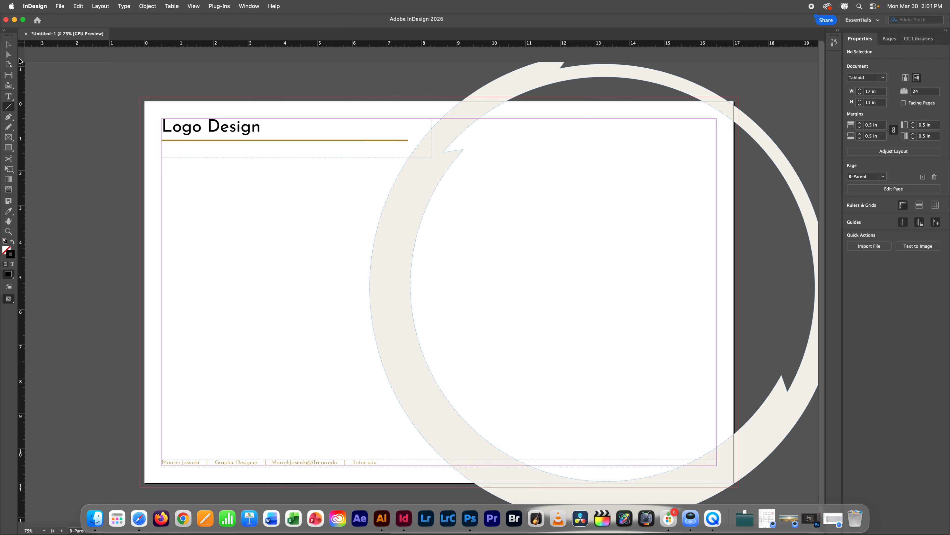
# Step: Remove the Logo Design heading from the B-Parent layout and show the Pages panel
pyautogui.click(7, 45)
pyautogui.click(236, 129)
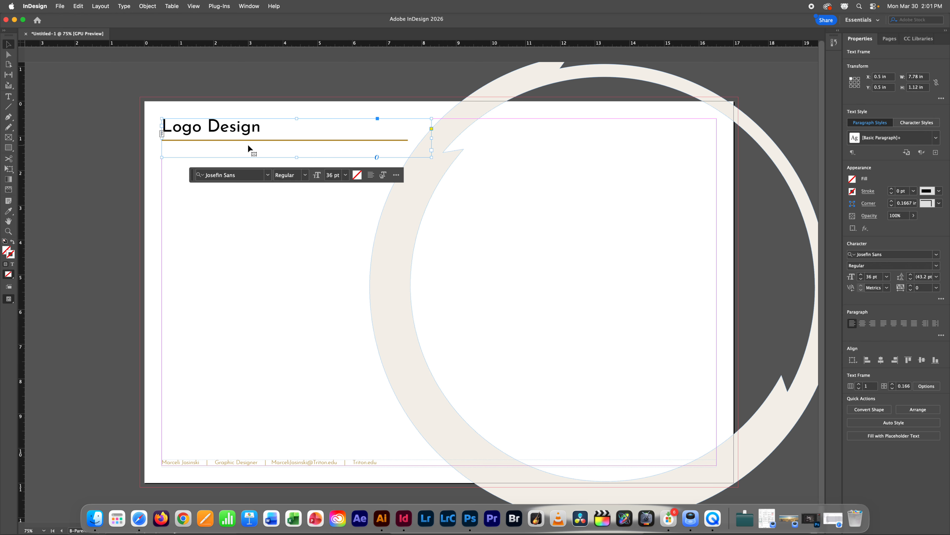
pyautogui.press('Delete')
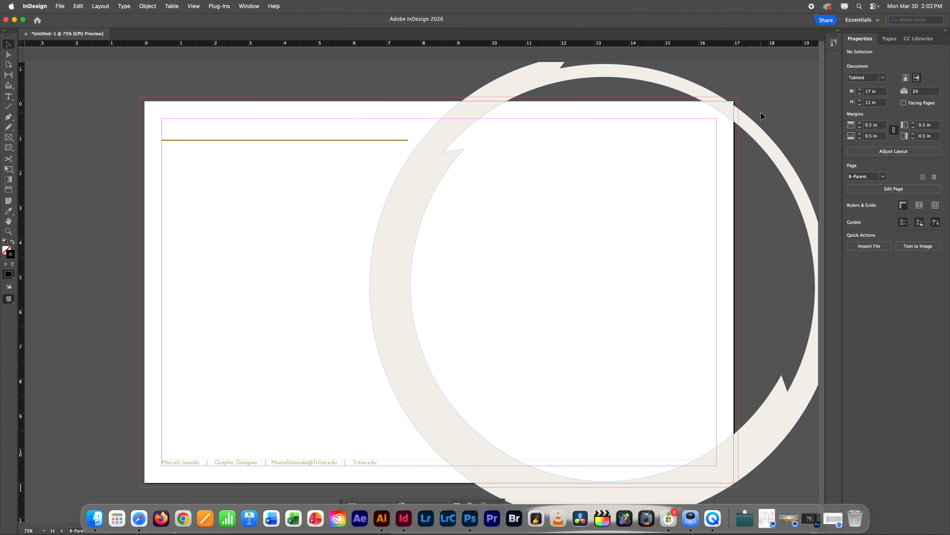
pyautogui.click(890, 38)
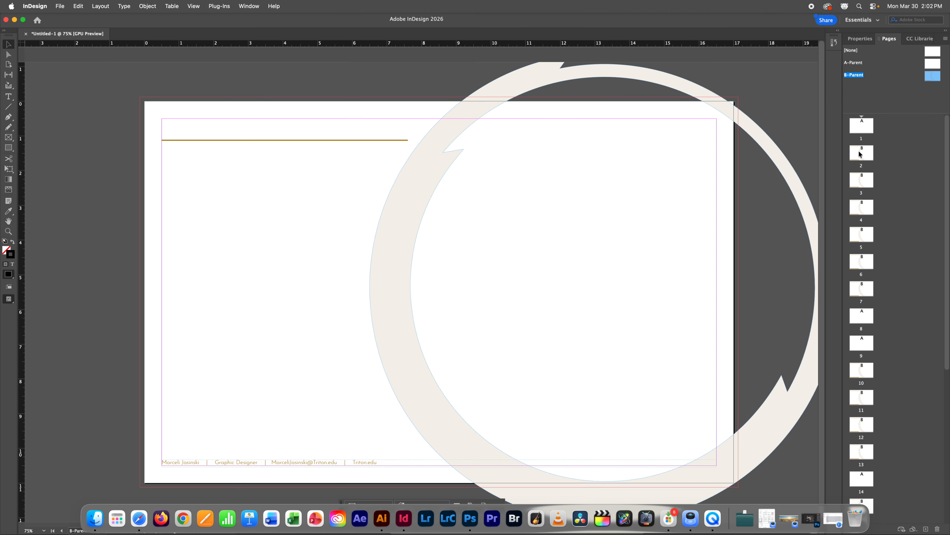
# Step: Browse pages 1 and 2 to review the B-Parent design
pyautogui.doubleClick(864, 129)
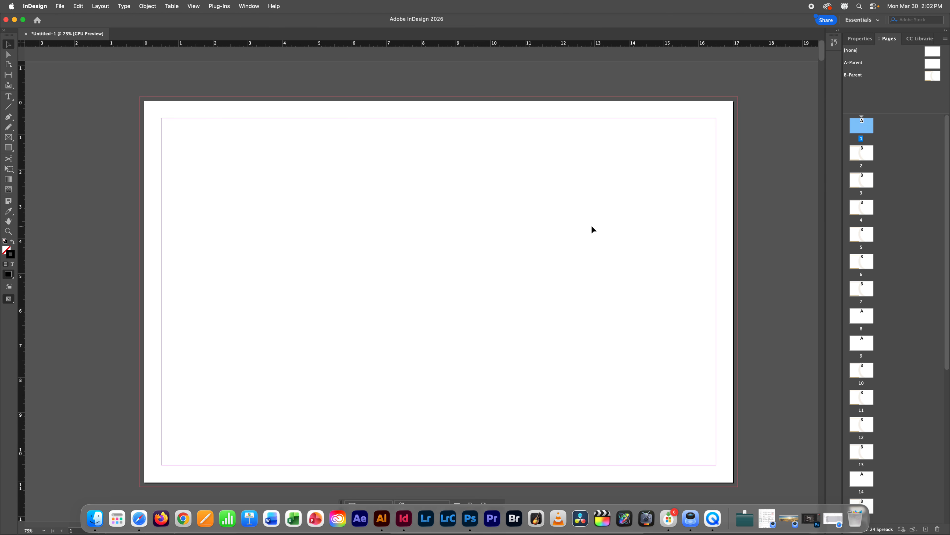
pyautogui.scroll(-1, 591, 225)
pyautogui.click(861, 160)
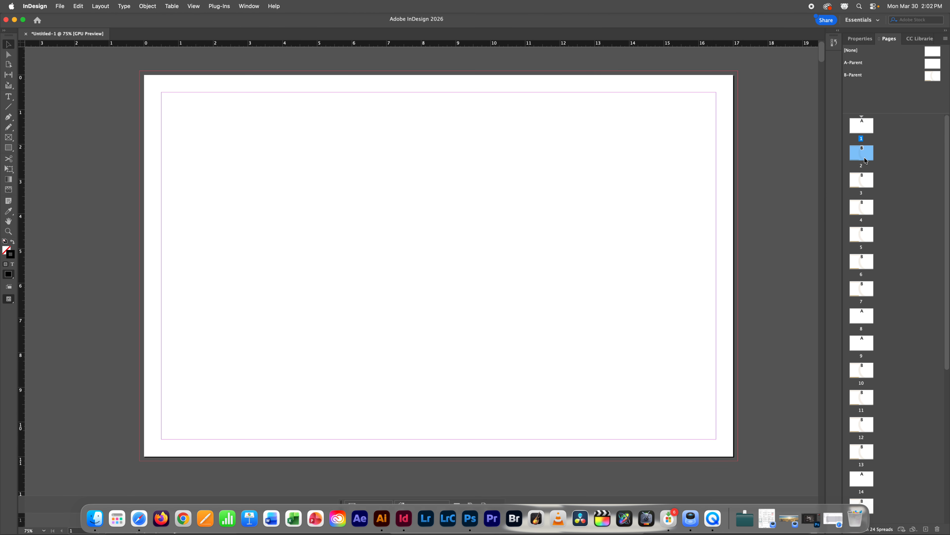
pyautogui.doubleClick(865, 160)
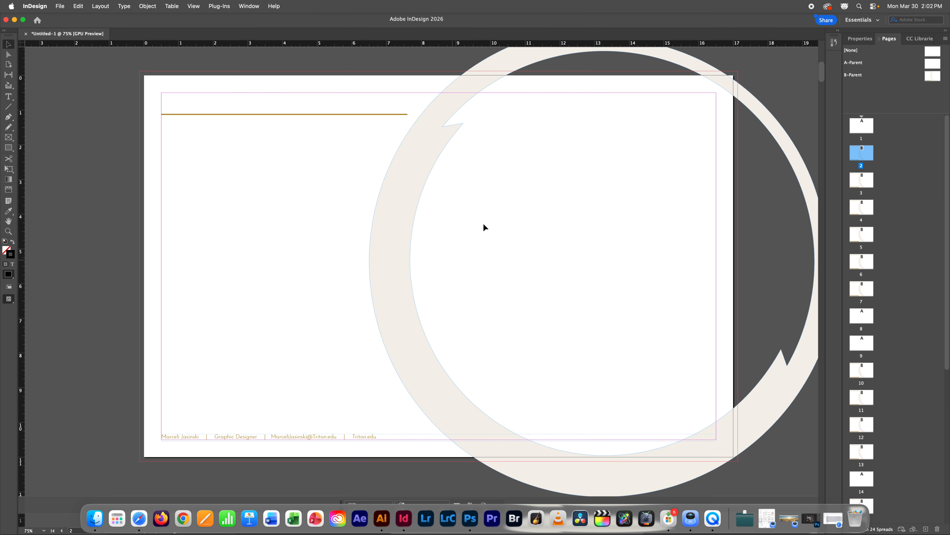
pyautogui.moveTo(101, 91); pyautogui.dragTo(698, 466)
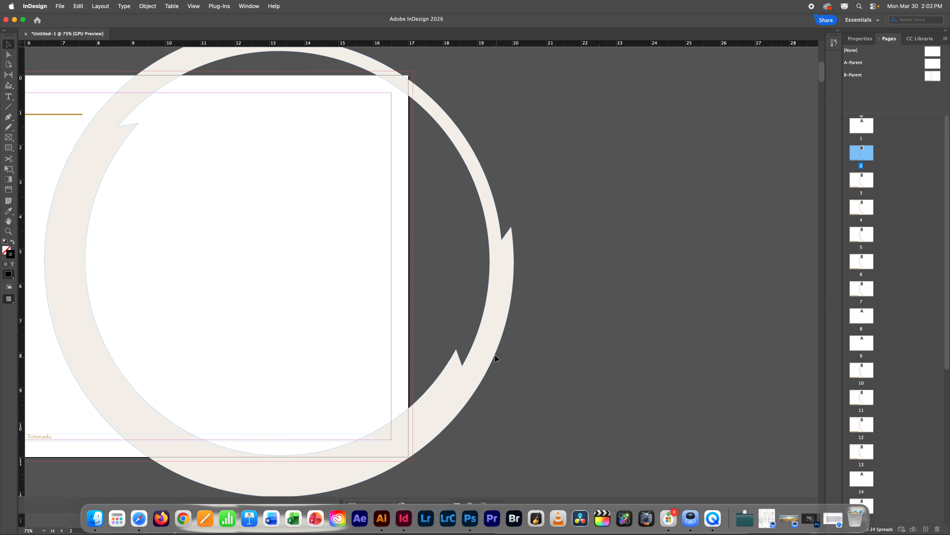
pyautogui.moveTo(468, 347); pyautogui.dragTo(481, 369)
pyautogui.click(938, 78)
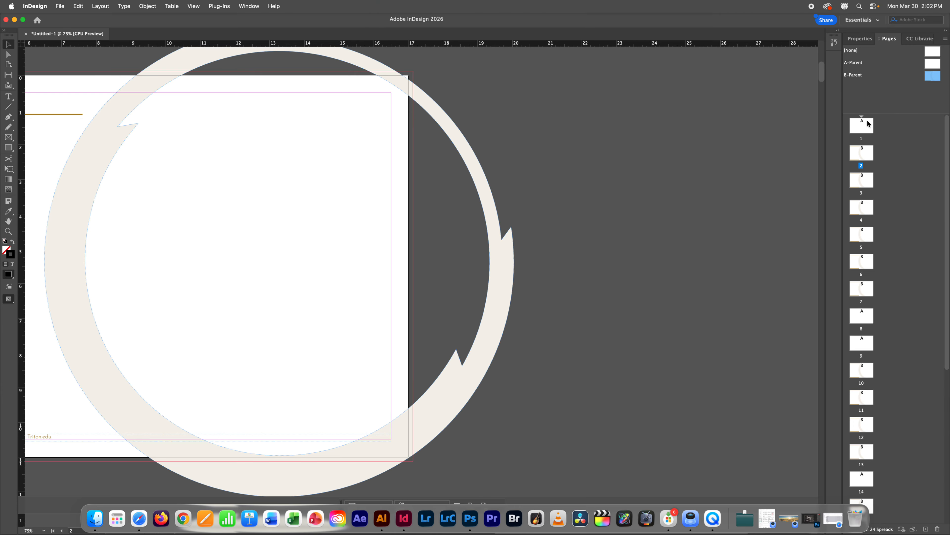
# Step: Apply the B-Parent layout to page 8
pyautogui.moveTo(224, 273); pyautogui.dragTo(539, 263)
pyautogui.scroll(-3, 539, 264)
pyautogui.scroll(-2, 539, 264)
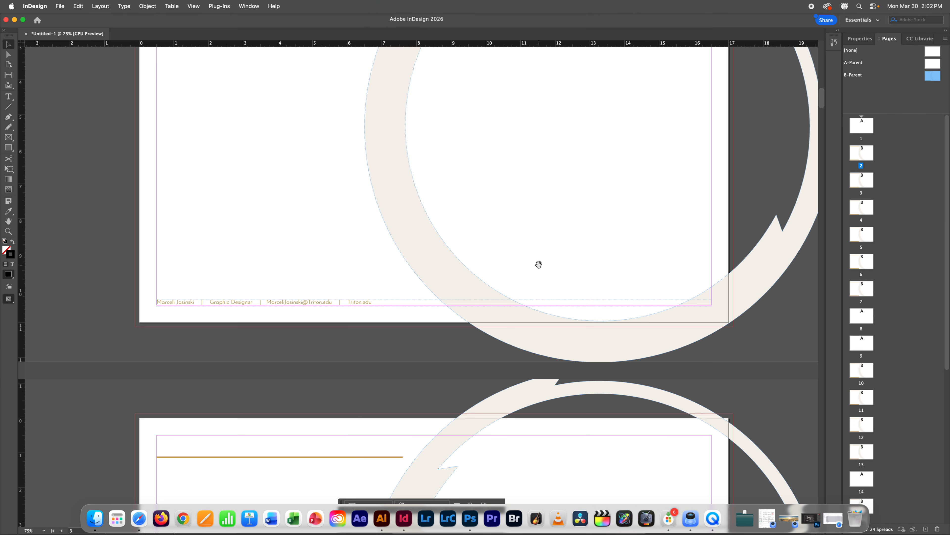
pyautogui.scroll(-15, 538, 264)
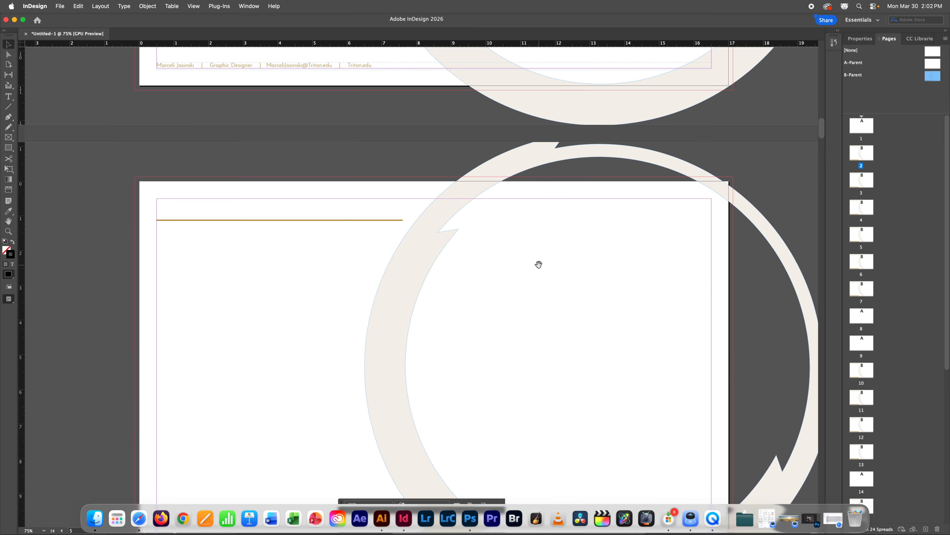
pyautogui.scroll(-20, 539, 264)
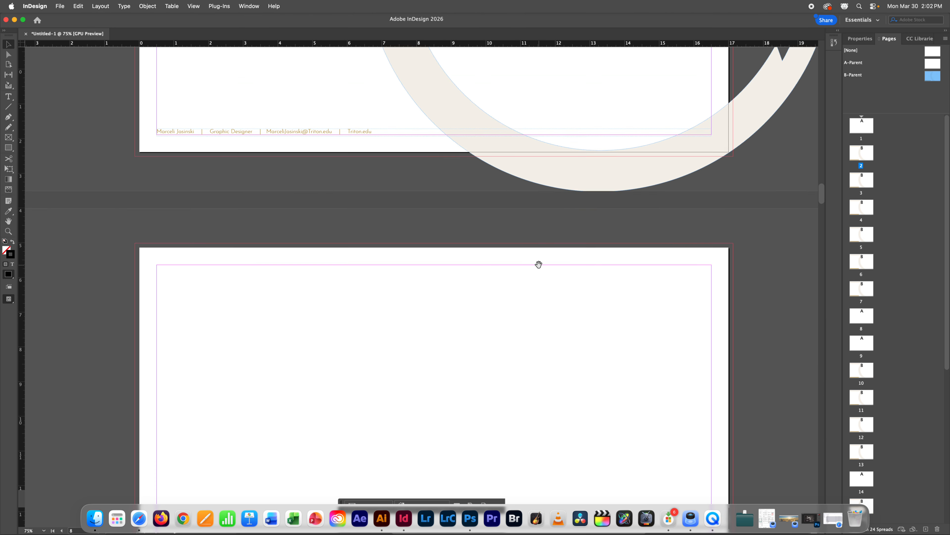
pyautogui.scroll(-10, 539, 265)
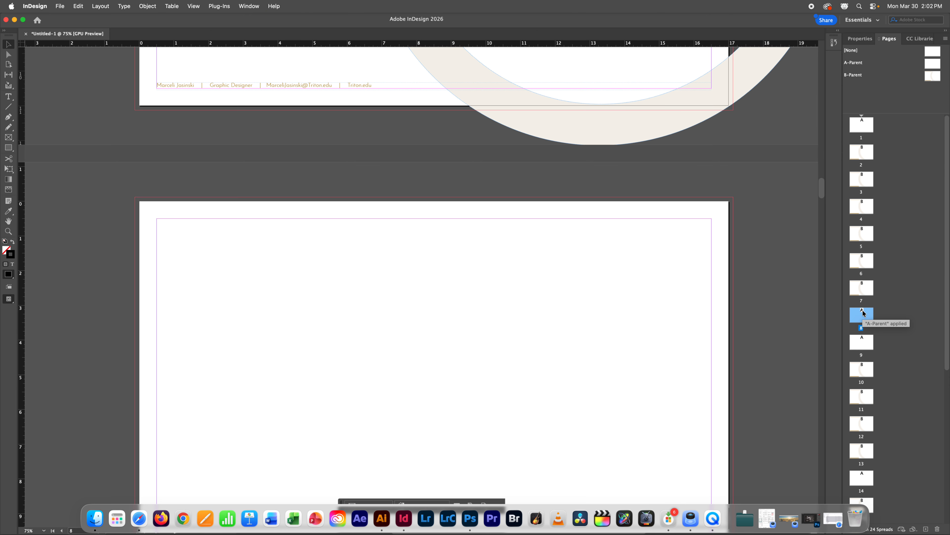
pyautogui.moveTo(935, 78); pyautogui.dragTo(865, 318)
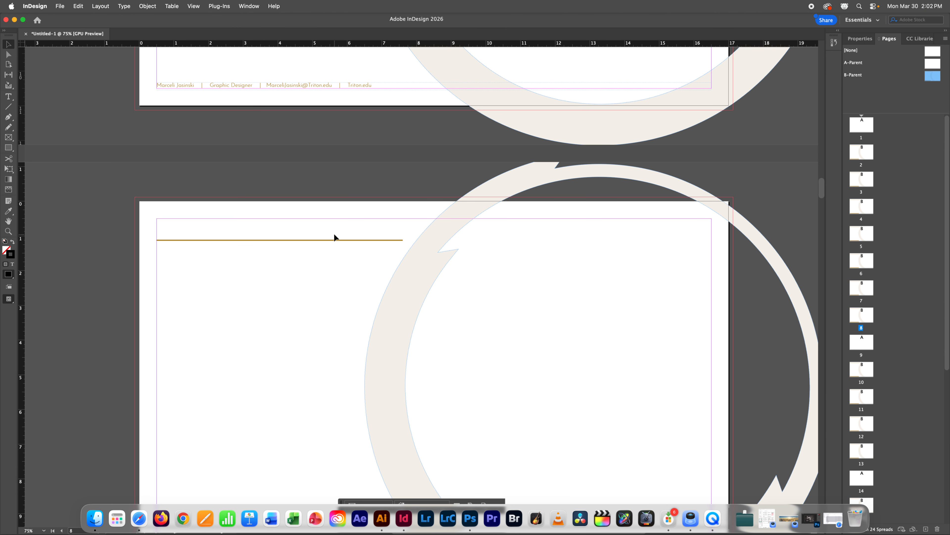
pyautogui.scroll(-3, 522, 263)
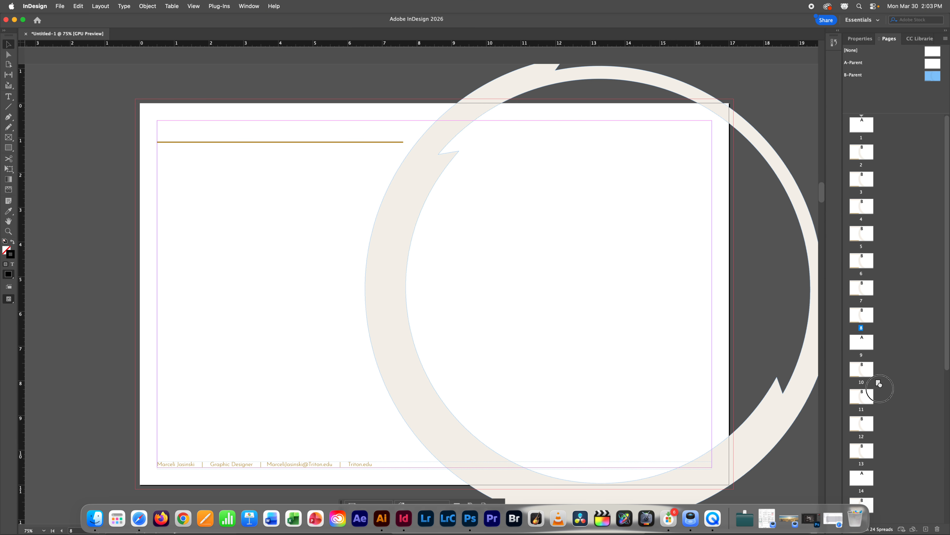
# Step: Apply the B-Parent layout to pages 9 and 16
pyautogui.click(863, 370)
pyautogui.moveTo(864, 370); pyautogui.dragTo(865, 342)
pyautogui.moveTo(947, 296); pyautogui.dragTo(943, 471)
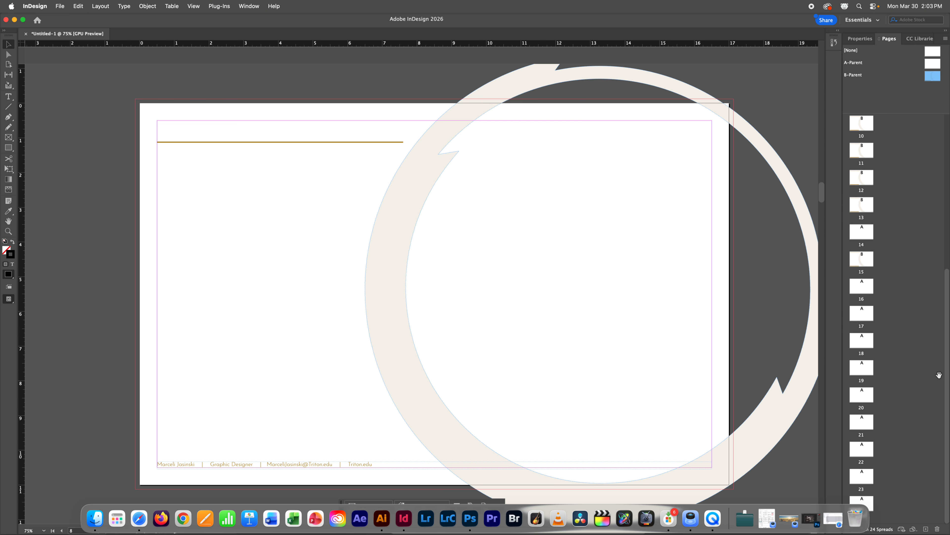
pyautogui.moveTo(936, 80); pyautogui.dragTo(862, 286)
# Step: Delete pages 17–24 and add eight new pages after page 16
pyautogui.click(862, 314)
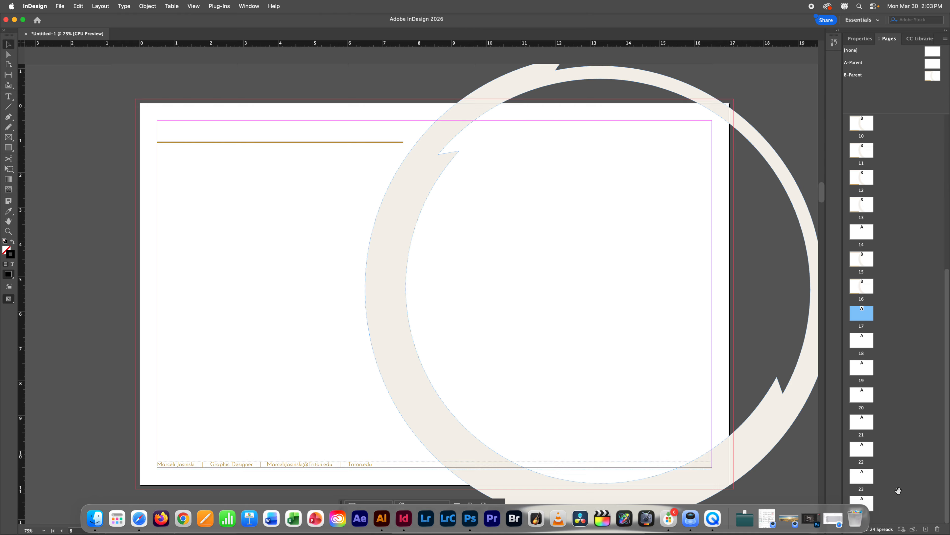
pyautogui.keyDown('shift'); pyautogui.click(862, 502); pyautogui.keyUp('shift')
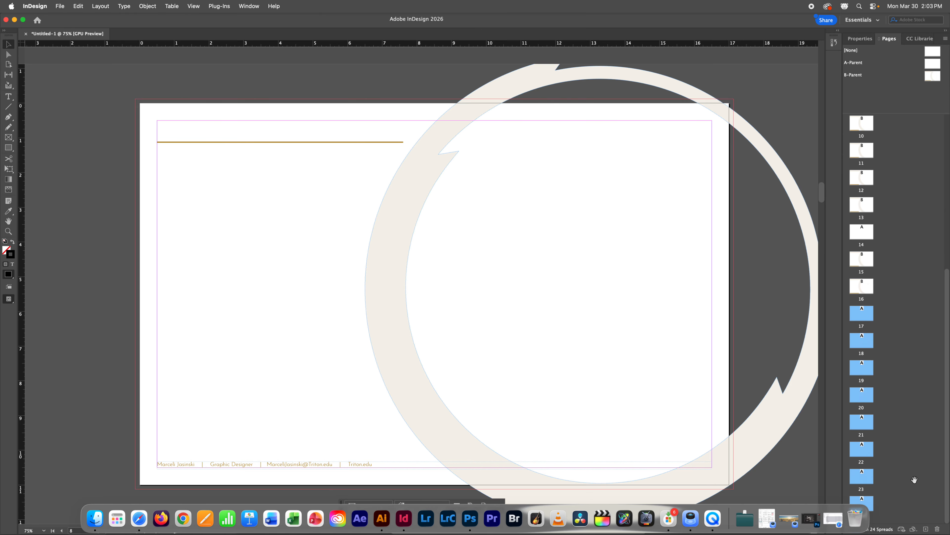
pyautogui.click(938, 529)
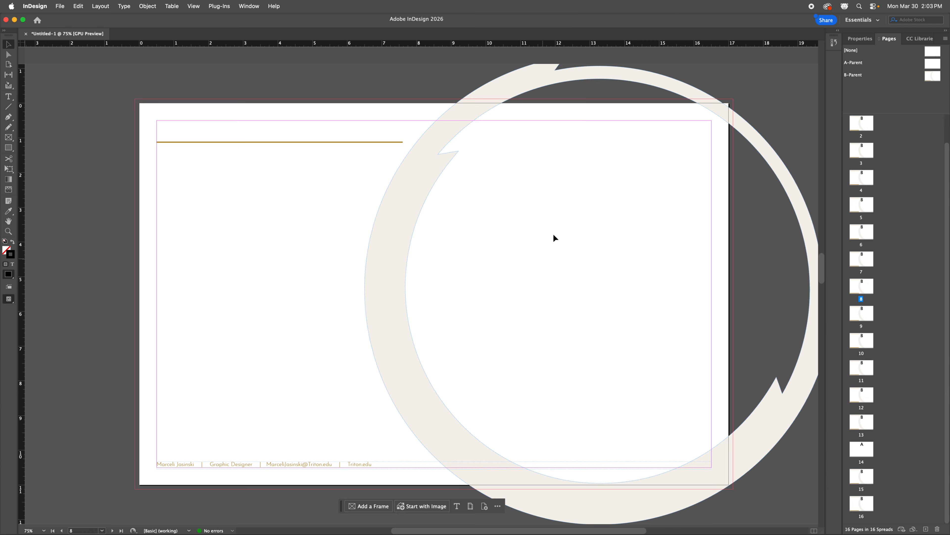
pyautogui.click(861, 506)
pyautogui.moveTo(927, 529); pyautogui.dragTo(863, 505)
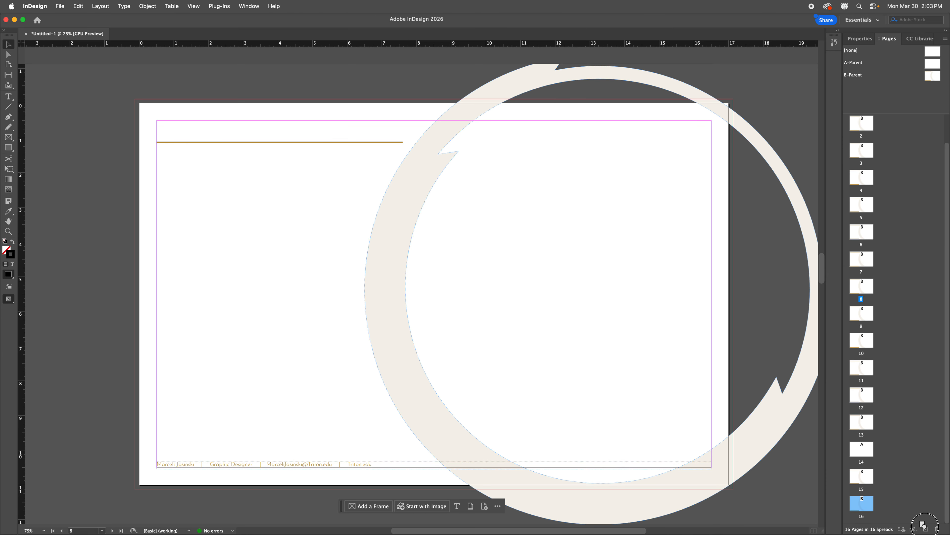
pyautogui.click(926, 529)
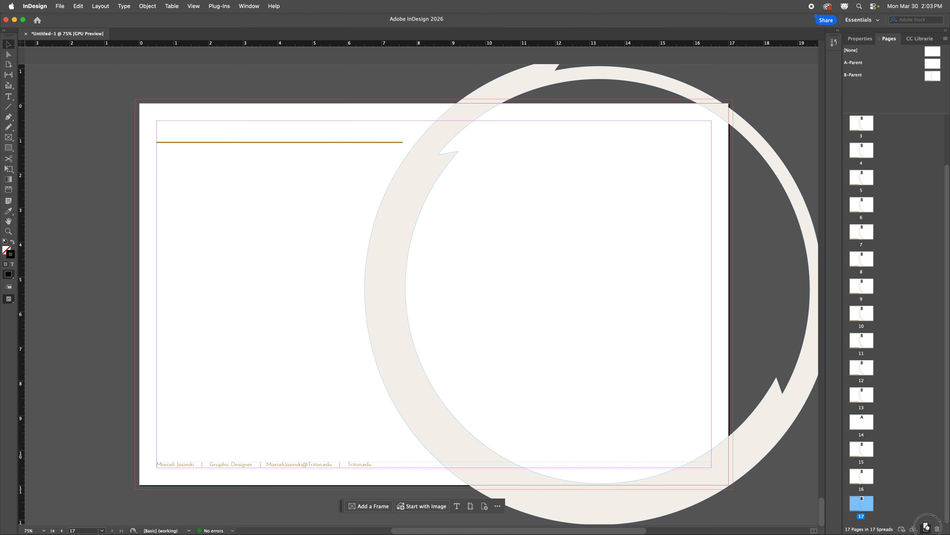
pyautogui.click(926, 529)
pyautogui.click(926, 529)
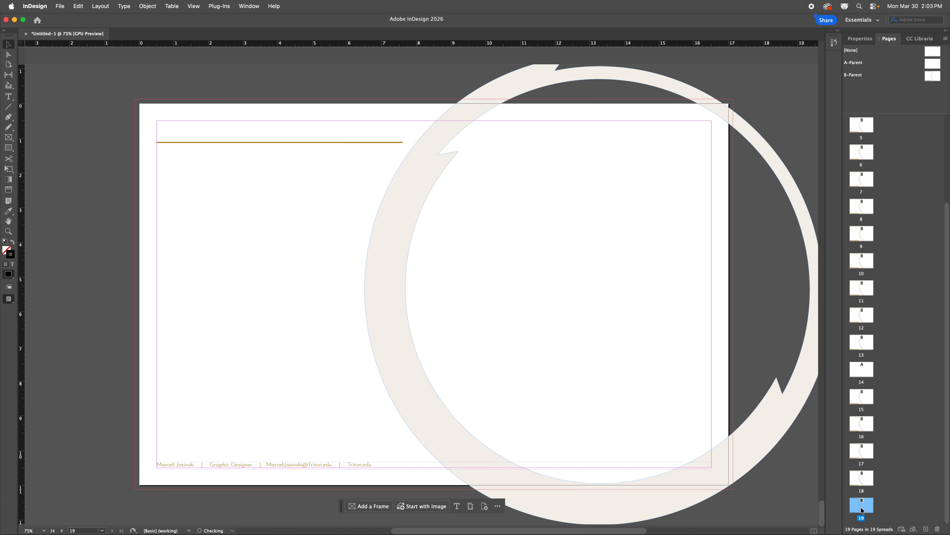
pyautogui.click(926, 529)
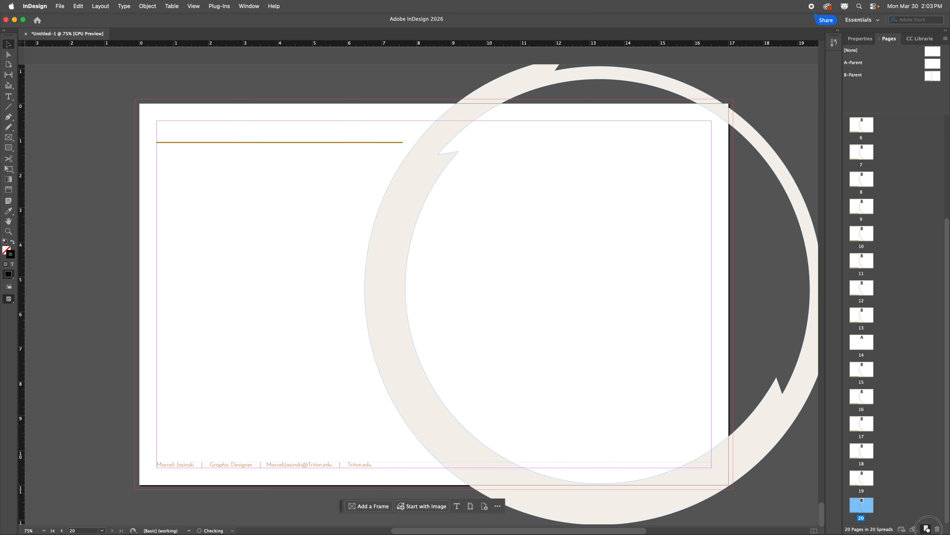
pyautogui.click(926, 529)
pyautogui.click(926, 529)
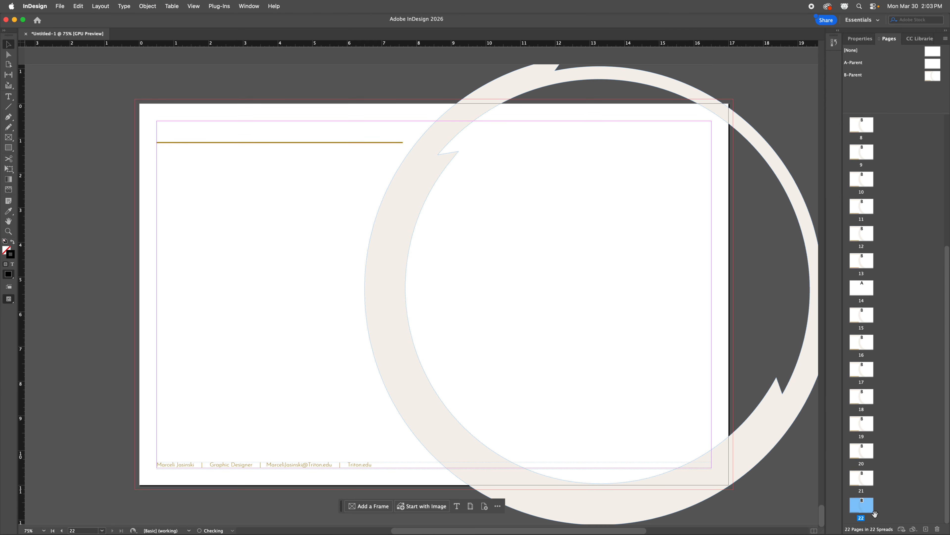
pyautogui.click(926, 528)
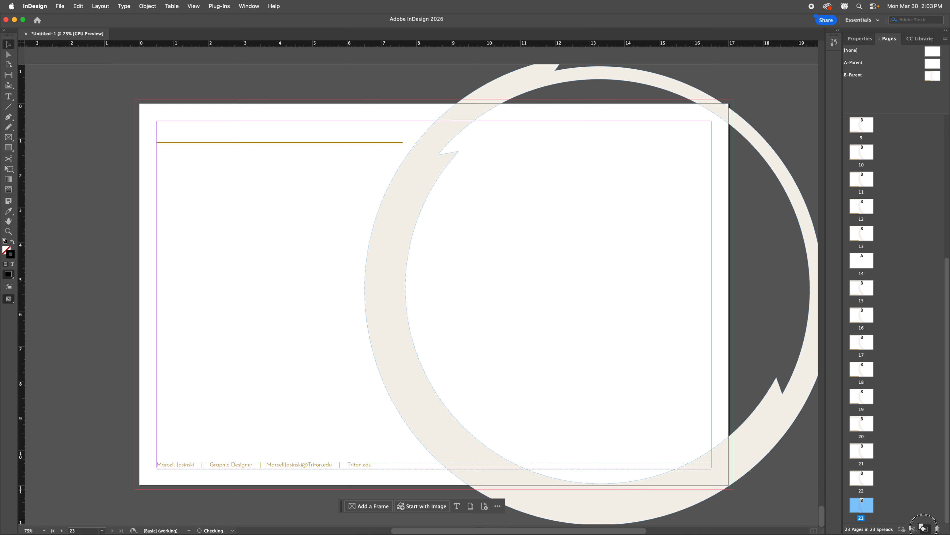
pyautogui.click(926, 528)
# Step: Go back to page 2 to view its rule, ring and footer
pyautogui.scroll(5, 864, 509)
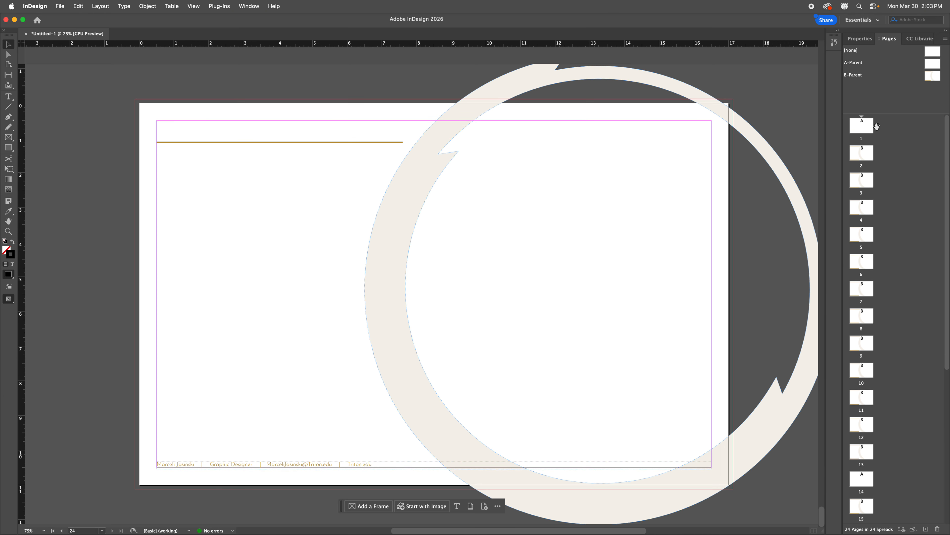
pyautogui.doubleClick(864, 124)
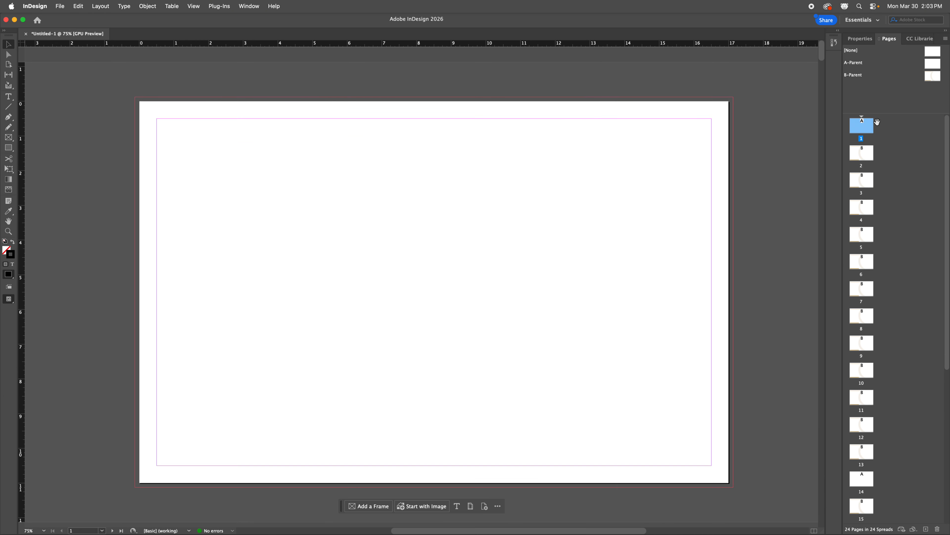
pyautogui.doubleClick(862, 157)
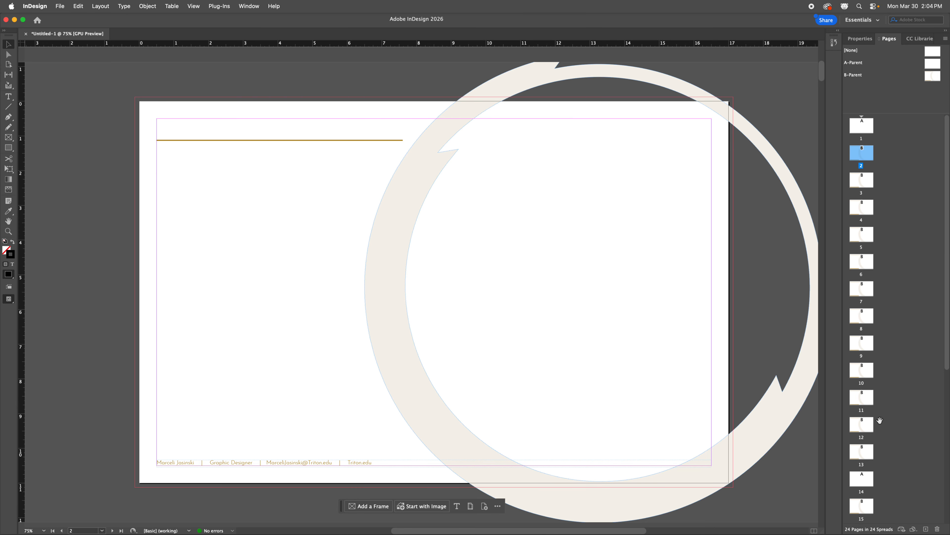
# Step: Paste the Logo Design heading onto page 2, just above the gold rule, and shorten its frame
pyautogui.doubleClick(933, 75)
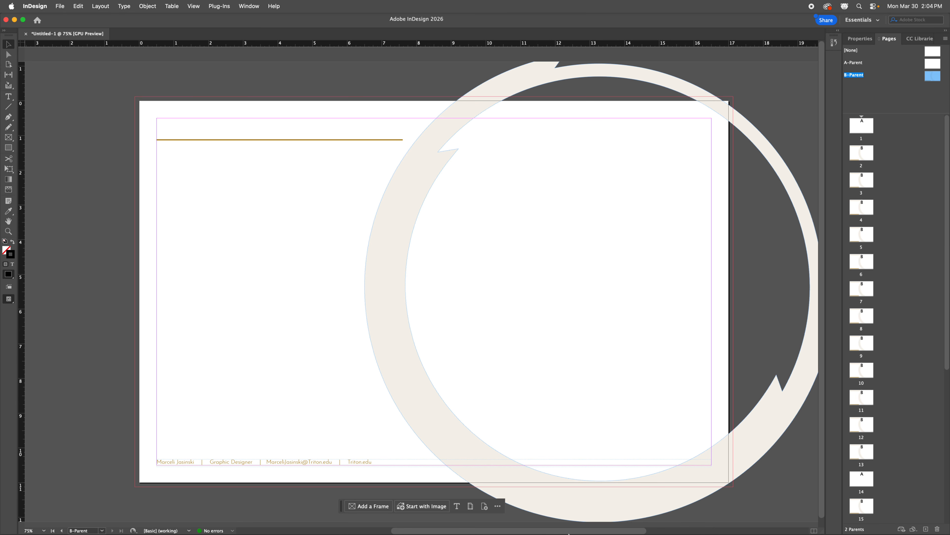
pyautogui.doubleClick(861, 156)
pyautogui.click(295, 123)
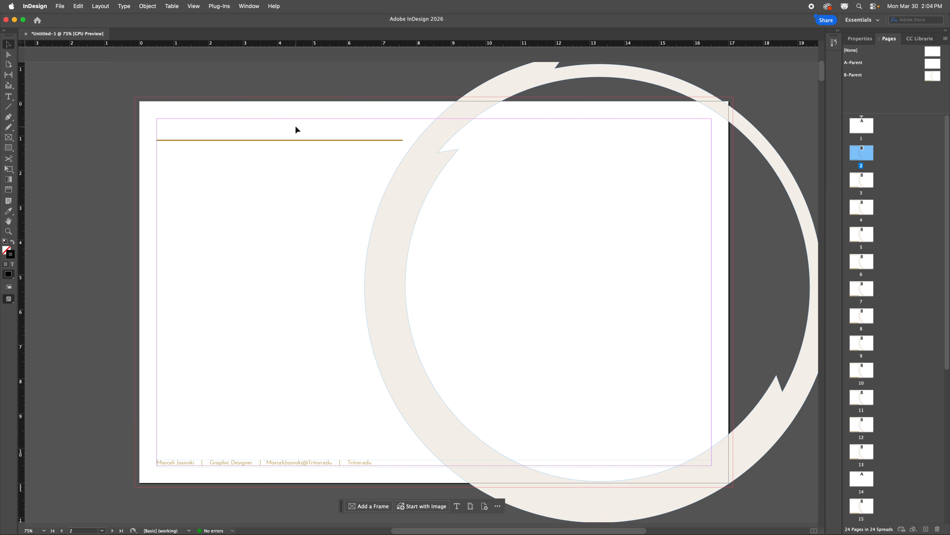
pyautogui.press('super+v')
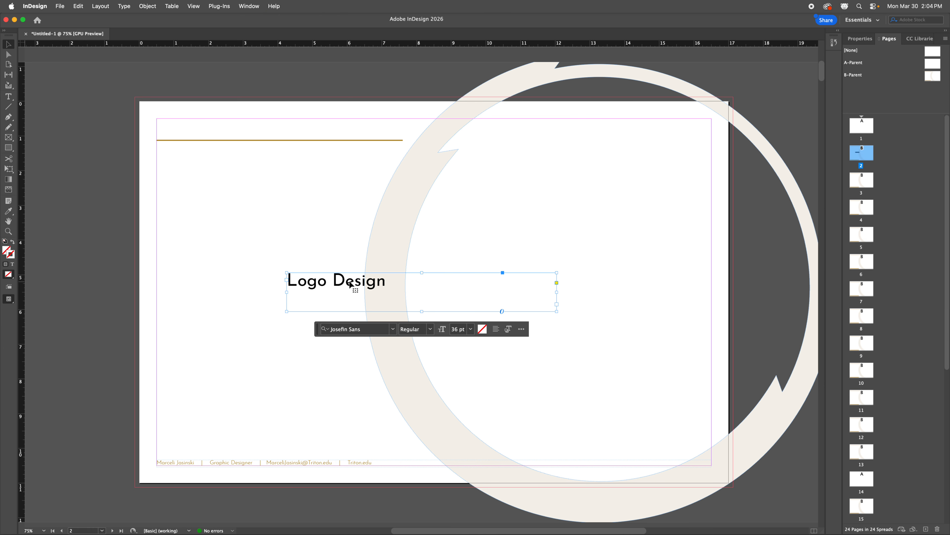
pyautogui.moveTo(350, 285); pyautogui.dragTo(223, 131)
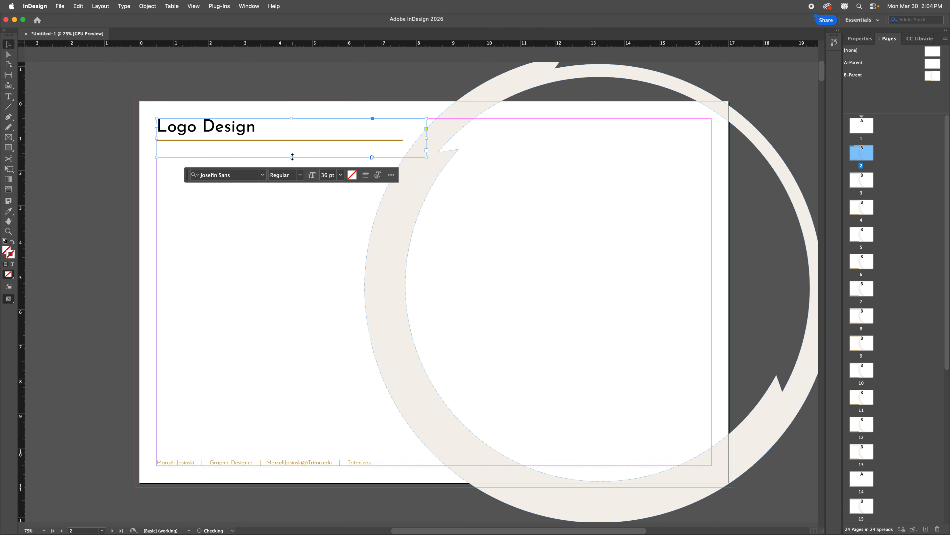
pyautogui.moveTo(293, 157); pyautogui.dragTo(292, 136)
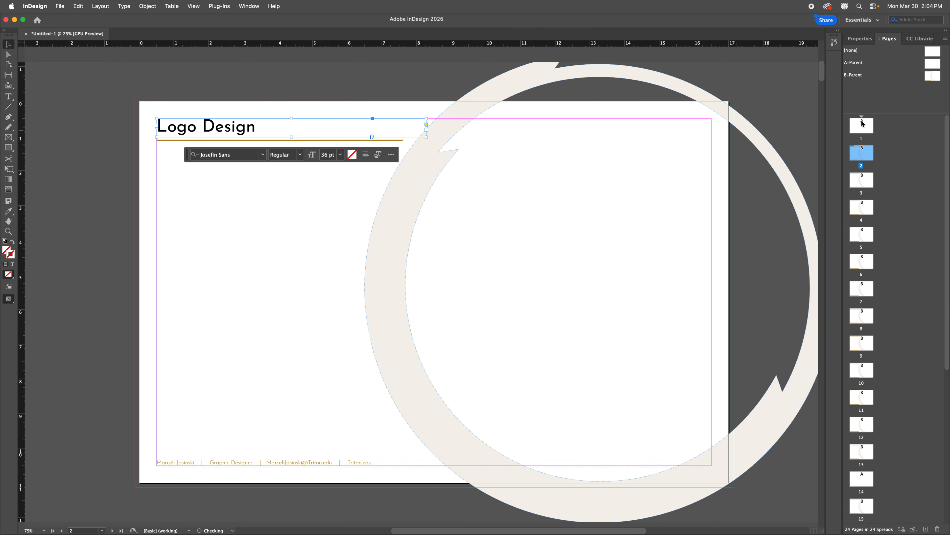
# Step: Switch to the Essentials Classic workspace and show the heading frame's properties (7.78 × 0.53 in)
pyautogui.click(863, 20)
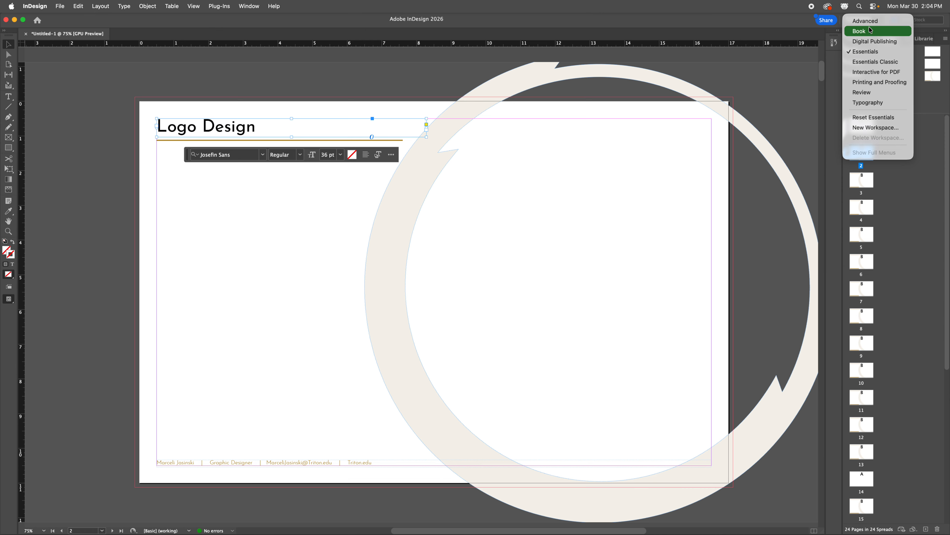
pyautogui.click(877, 62)
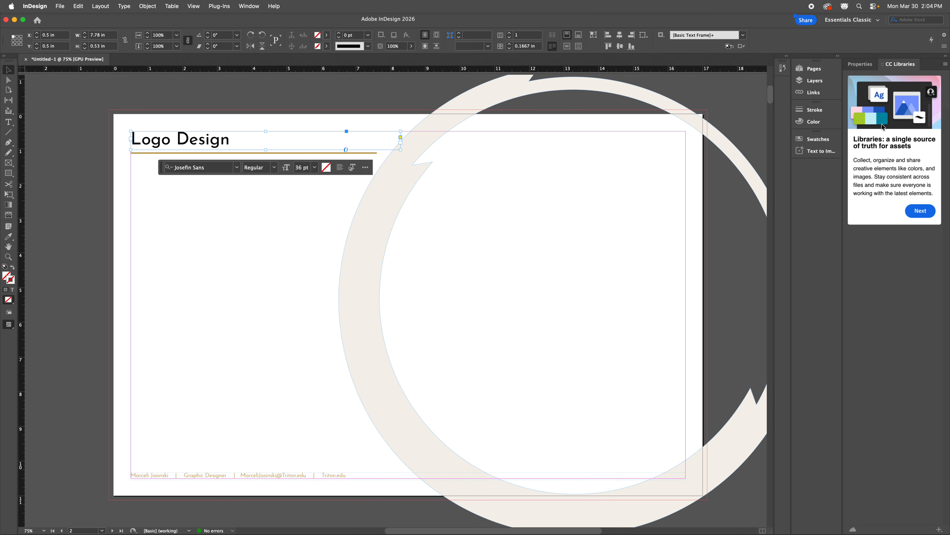
pyautogui.click(860, 63)
pyautogui.click(815, 74)
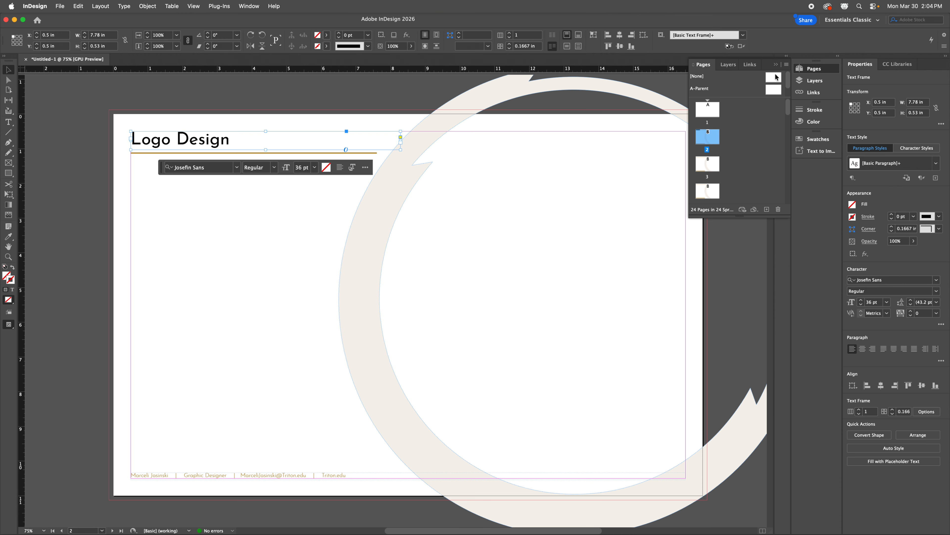
pyautogui.click(814, 68)
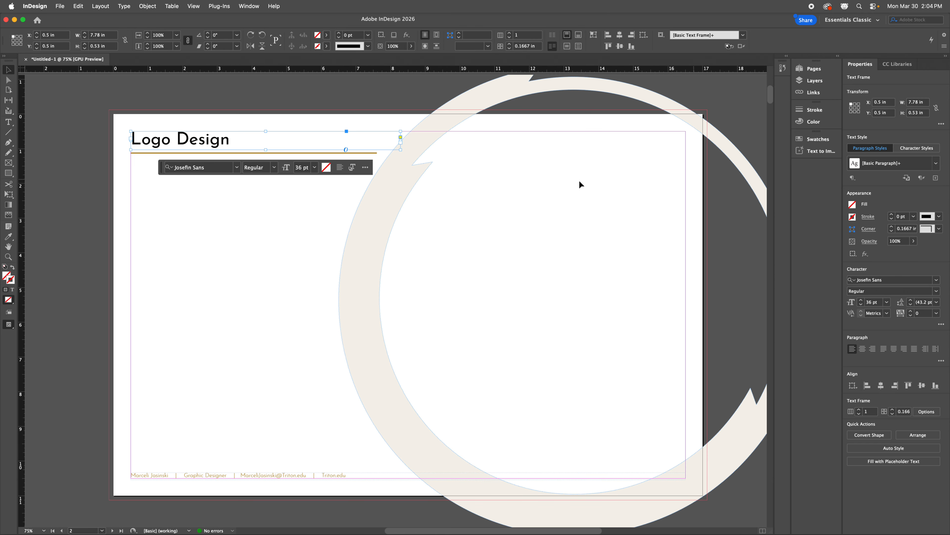
pyautogui.click(198, 143)
# Step: Colour the 'Logo Design' title text with the brown r176g136b33 swatch, then reselect its frame
pyautogui.doubleClick(196, 135)
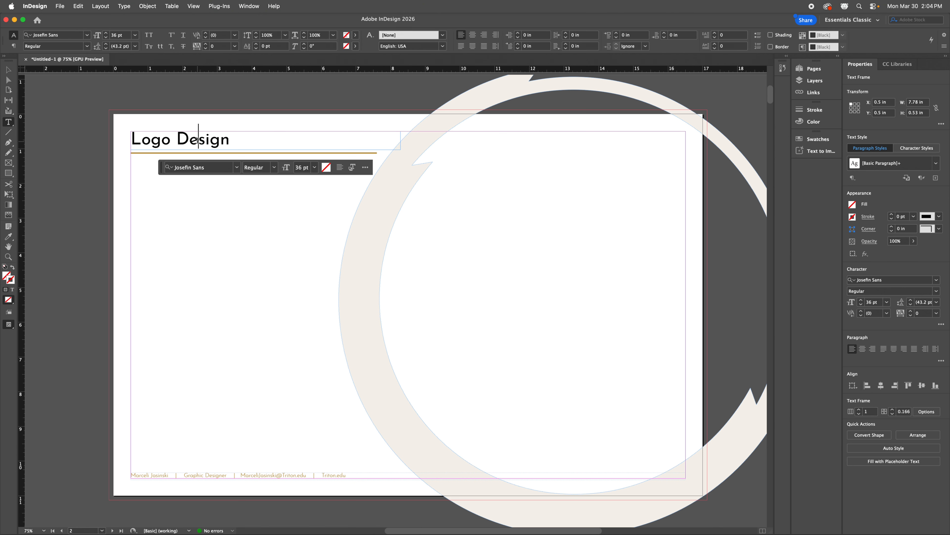
pyautogui.moveTo(248, 136); pyautogui.dragTo(102, 132)
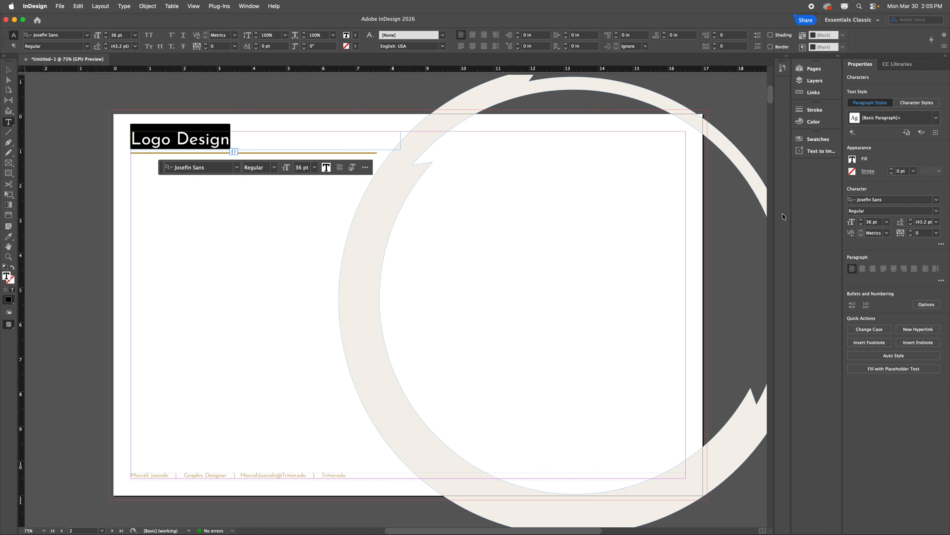
pyautogui.click(853, 160)
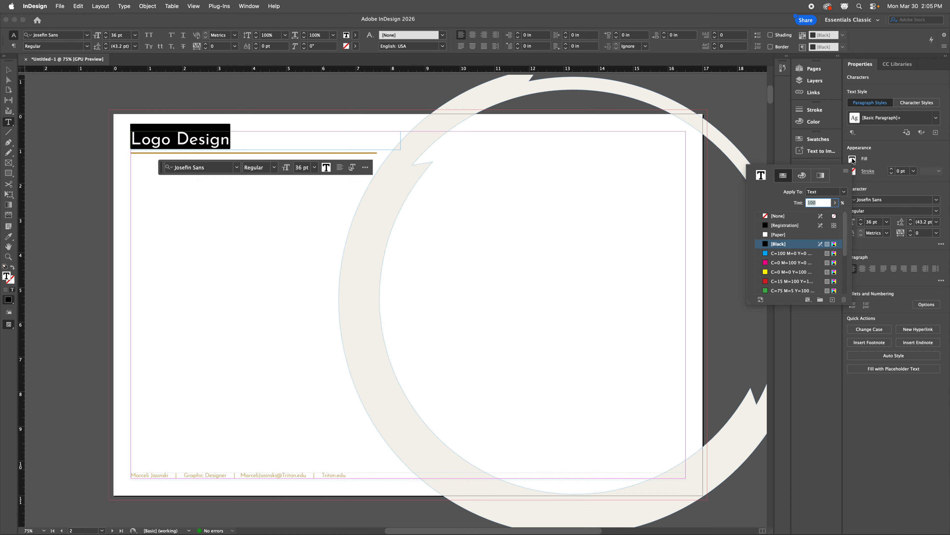
pyautogui.scroll(-3, 786, 254)
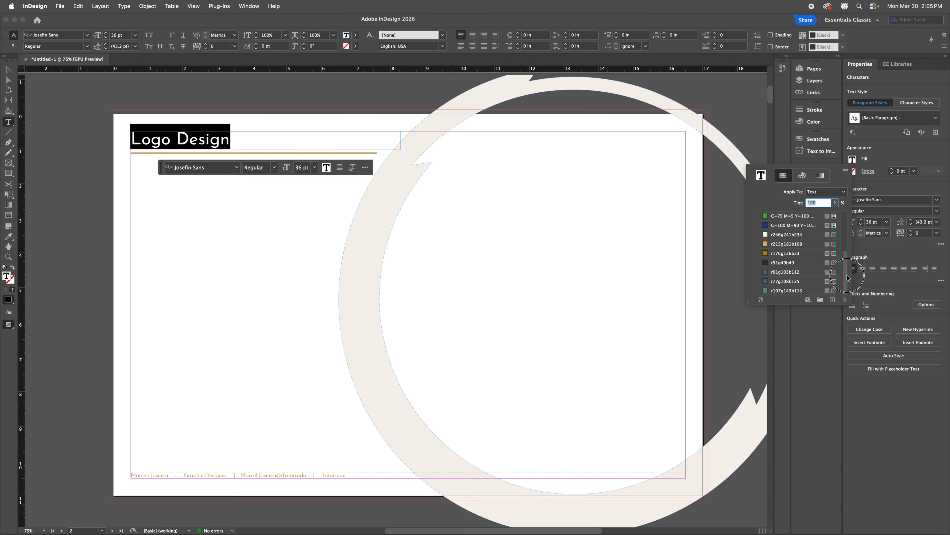
pyautogui.click(767, 254)
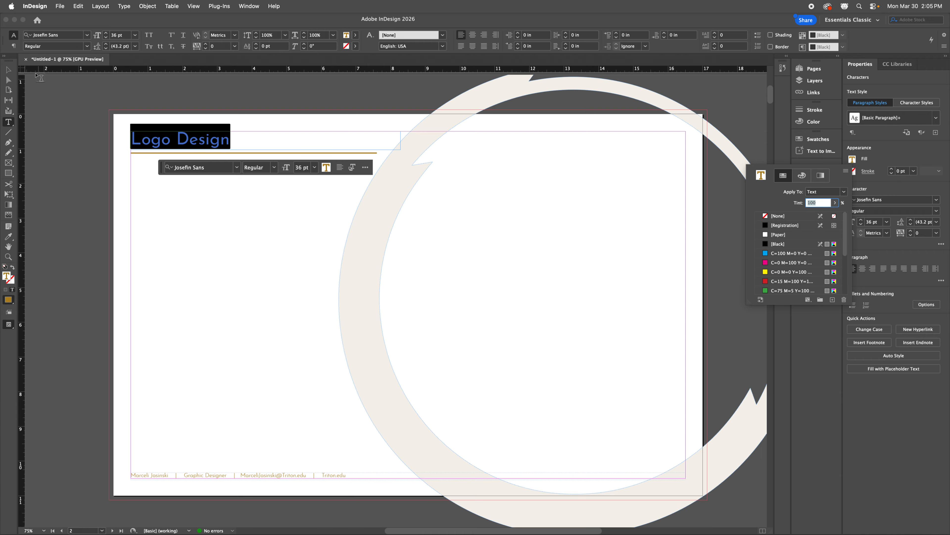
pyautogui.press('Escape')
pyautogui.click(271, 227)
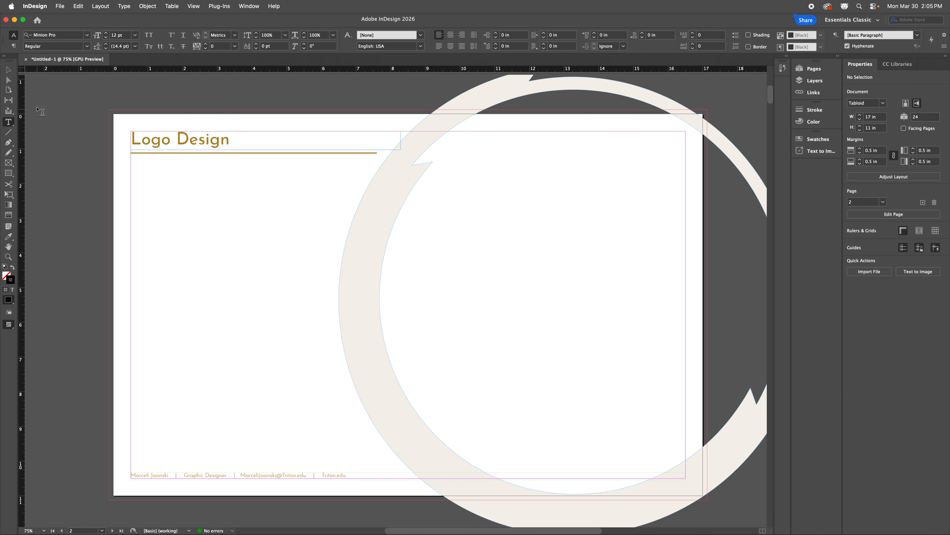
pyautogui.click(8, 70)
pyautogui.click(211, 147)
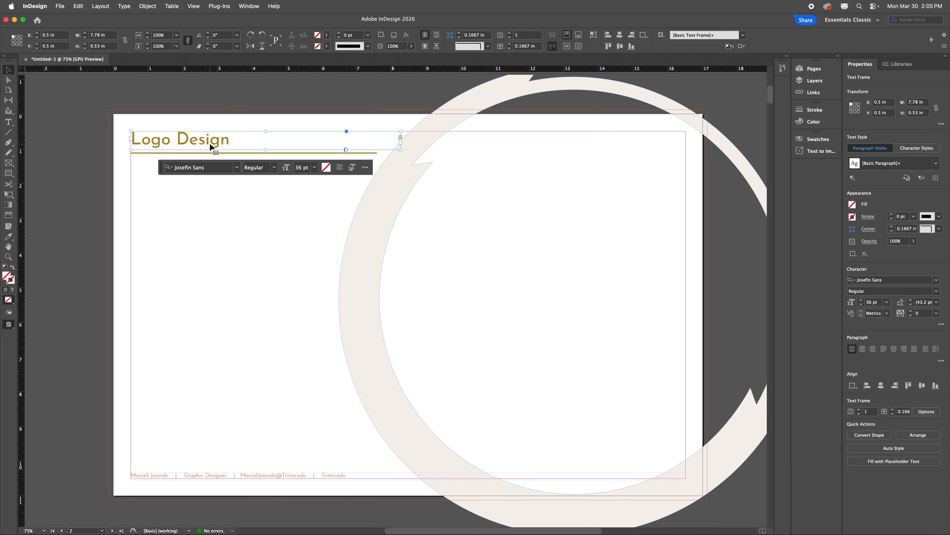
# Step: Draw a text frame under the Logo Design heading and fill it with Minion Pro placeholder text
pyautogui.click(822, 67)
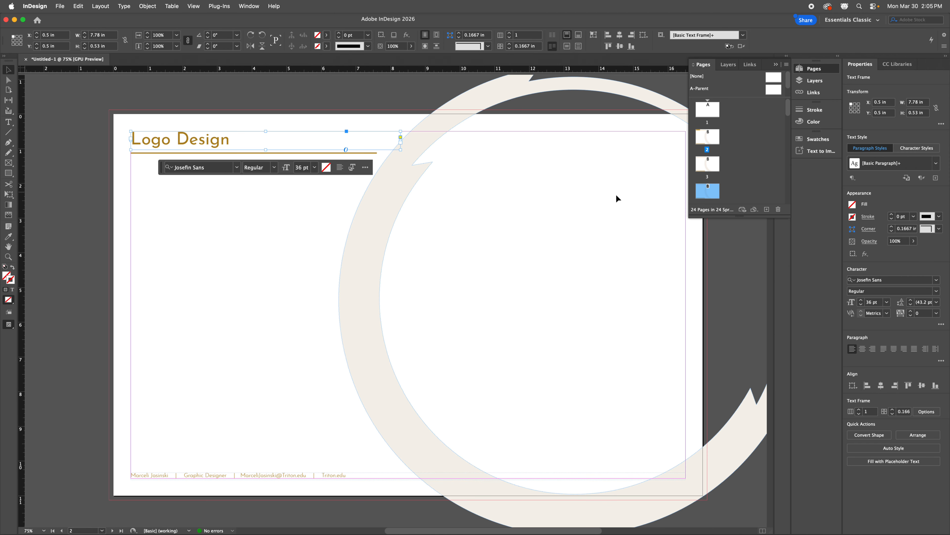
pyautogui.click(202, 195)
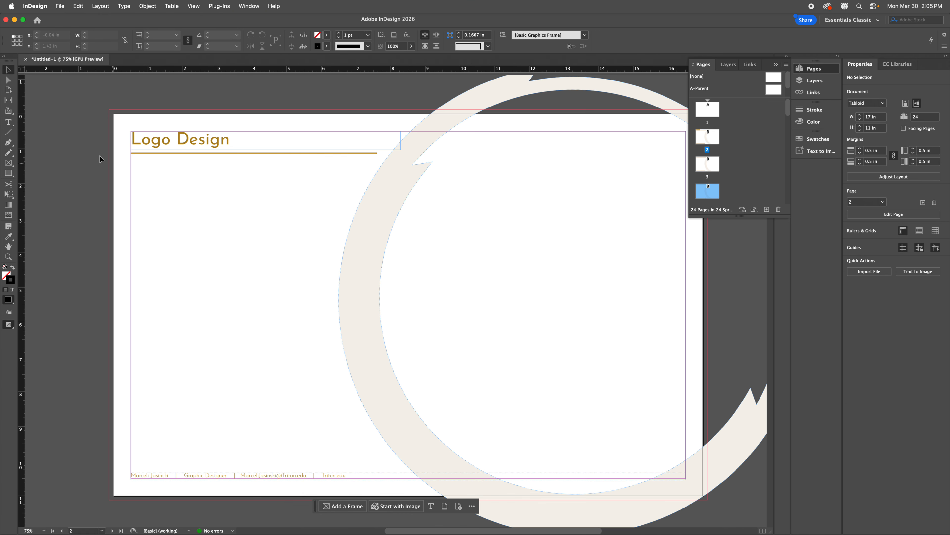
pyautogui.click(8, 122)
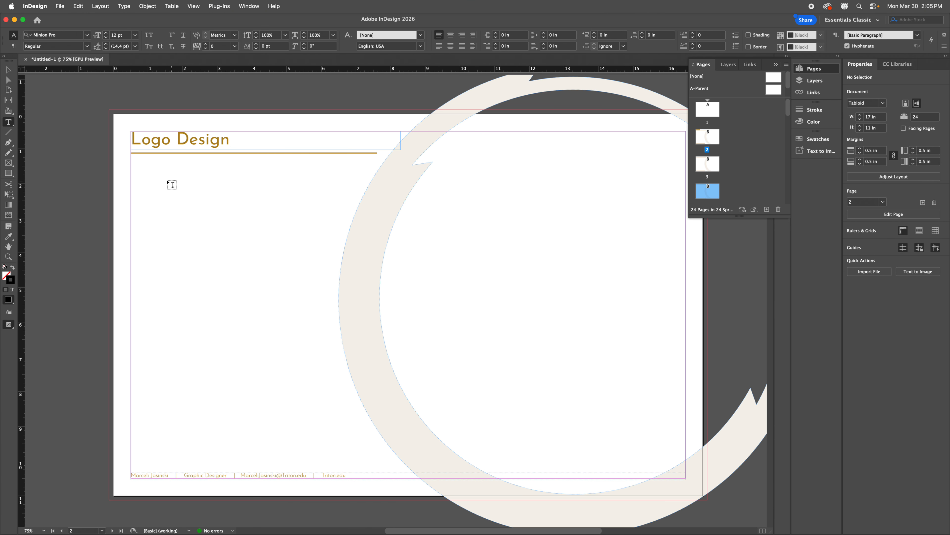
pyautogui.moveTo(131, 160); pyautogui.dragTo(289, 210)
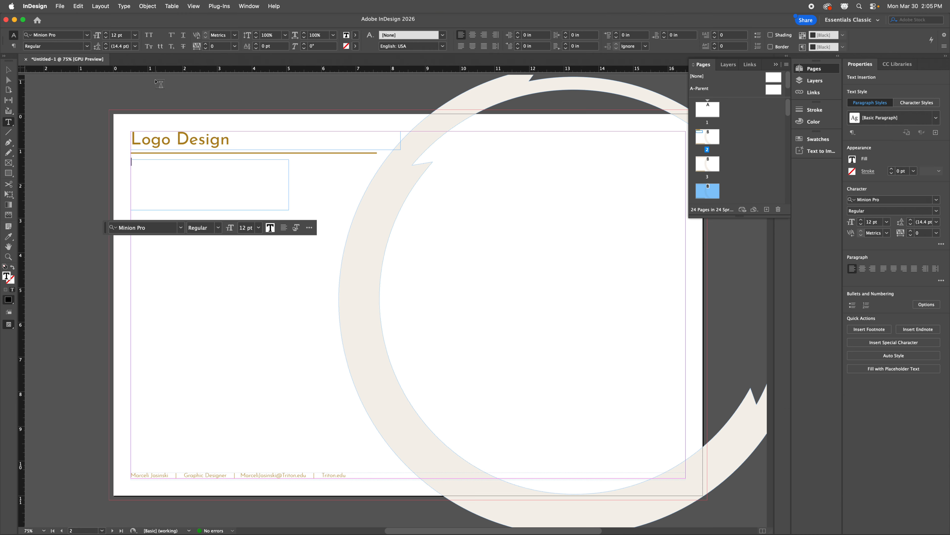
pyautogui.click(124, 6)
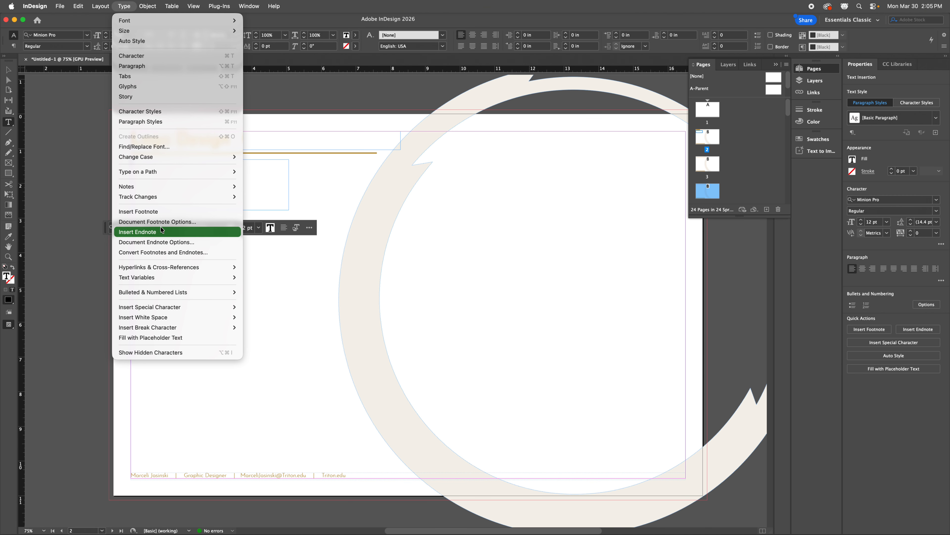
pyautogui.click(166, 338)
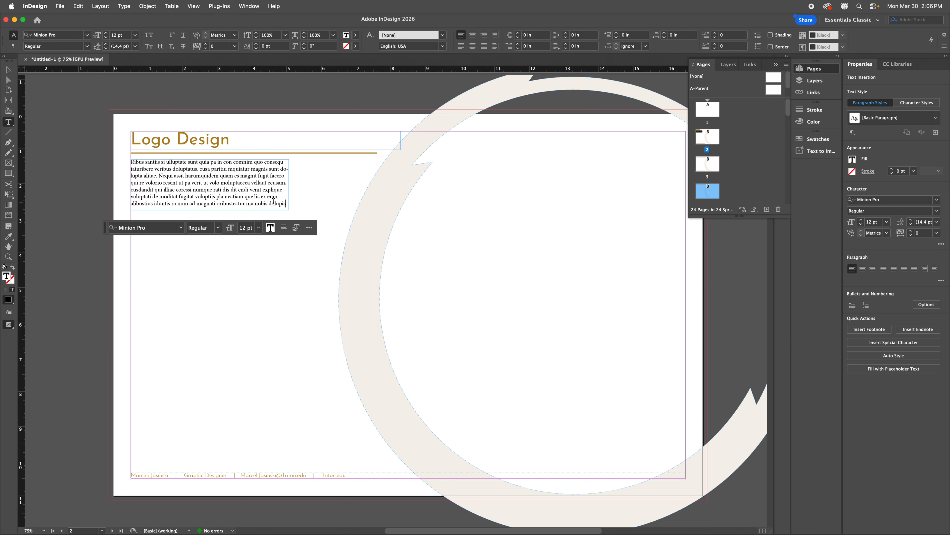
# Step: Set the whole placeholder paragraph in the Josefin Sans Light font
pyautogui.moveTo(286, 204); pyautogui.dragTo(112, 151)
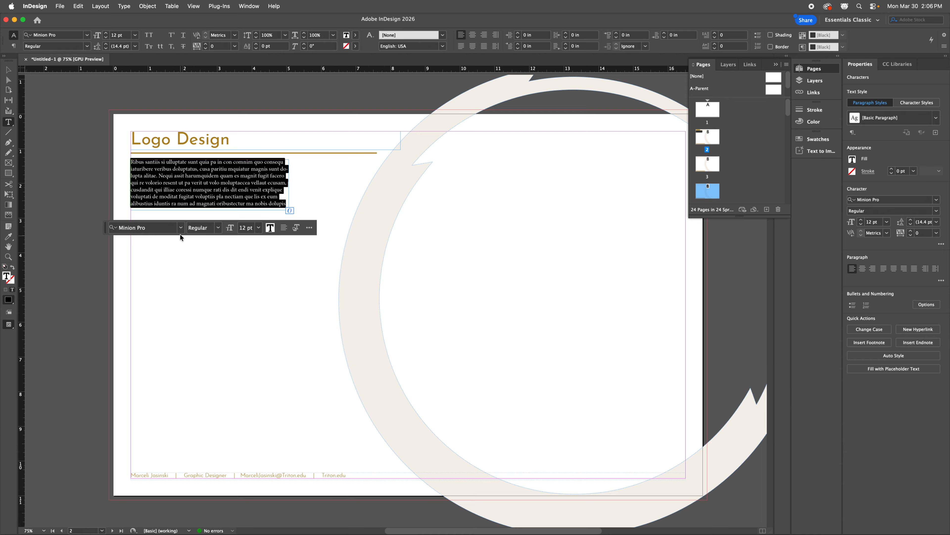
pyautogui.click(173, 228)
pyautogui.write('jose')
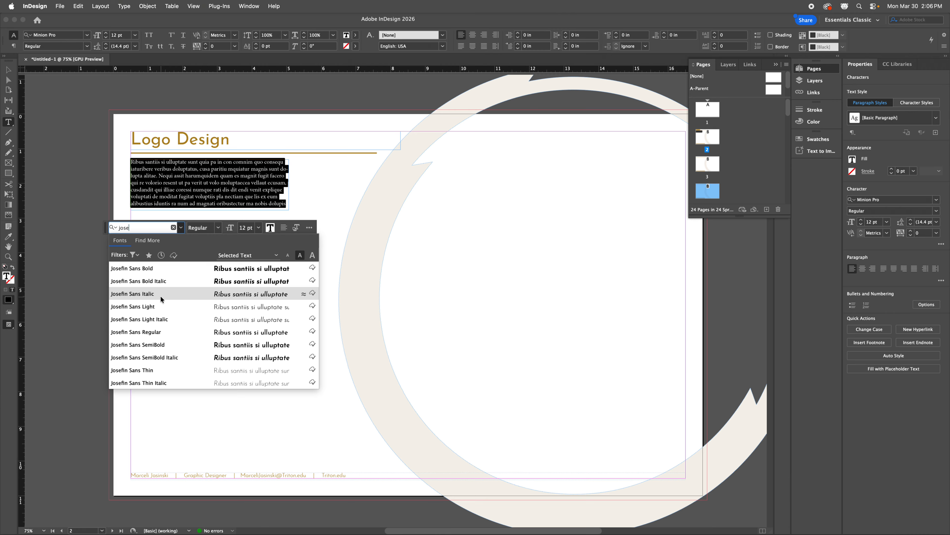
pyautogui.click(150, 307)
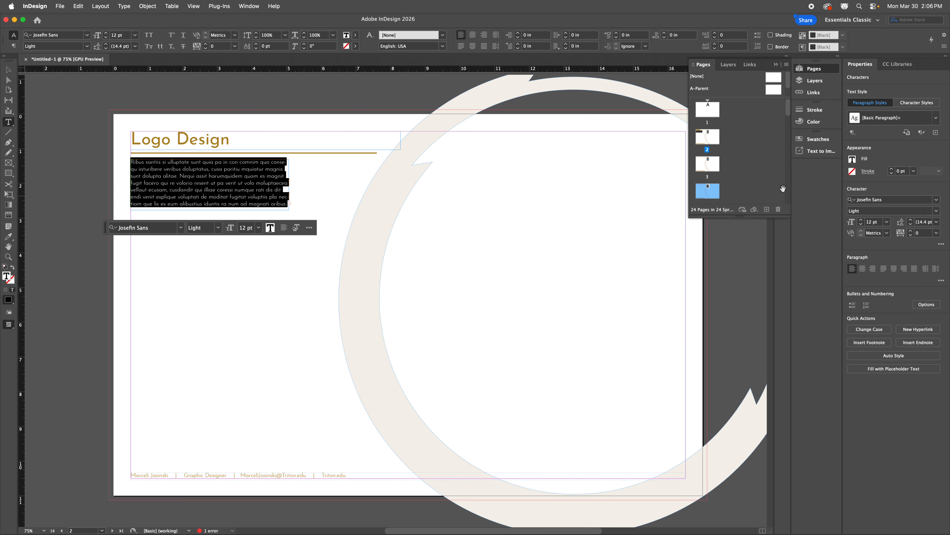
# Step: Colour the paragraph grey with the r91g103b112 swatch and deselect the frame
pyautogui.click(853, 159)
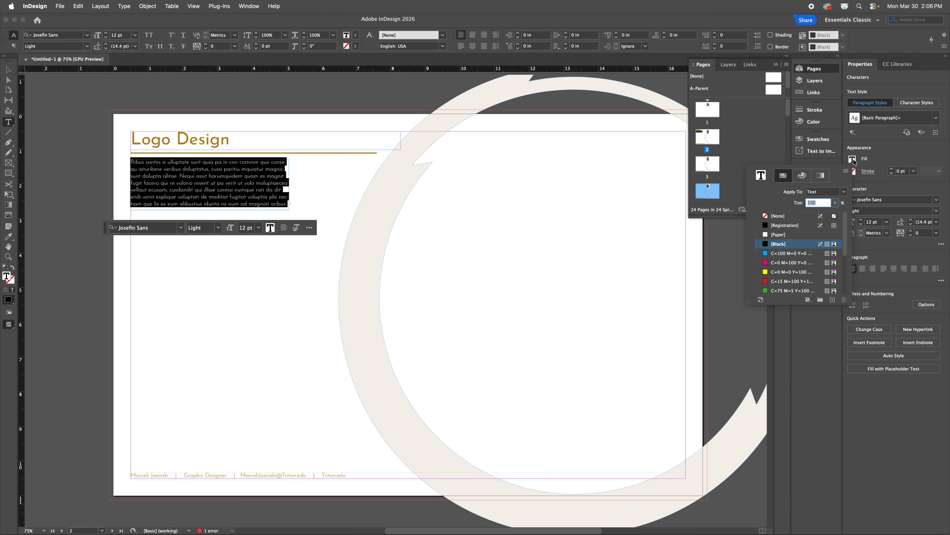
pyautogui.scroll(-3, 808, 258)
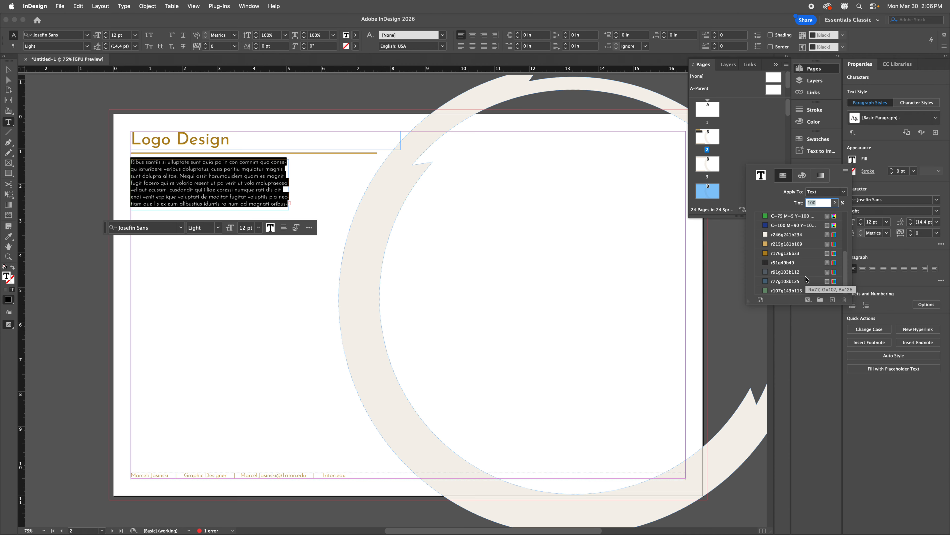
pyautogui.click(783, 273)
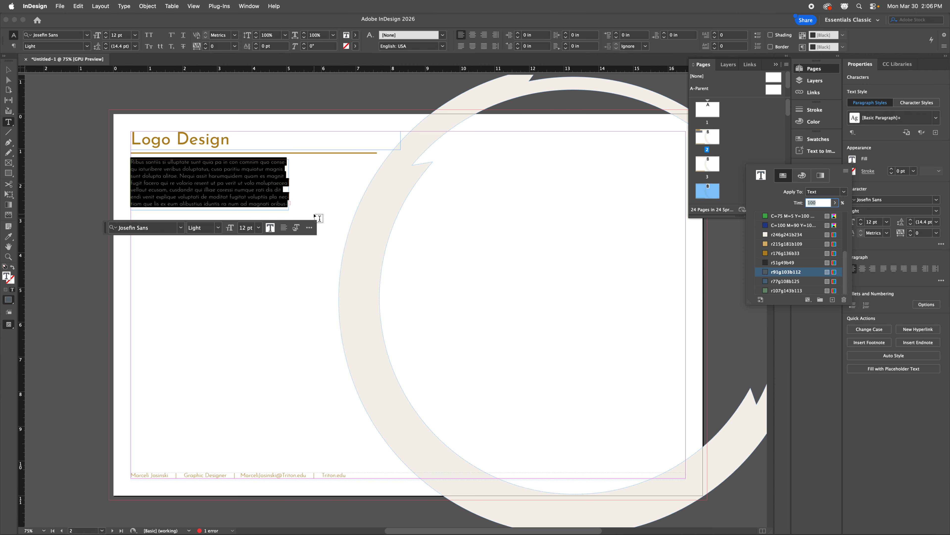
pyautogui.press('Escape')
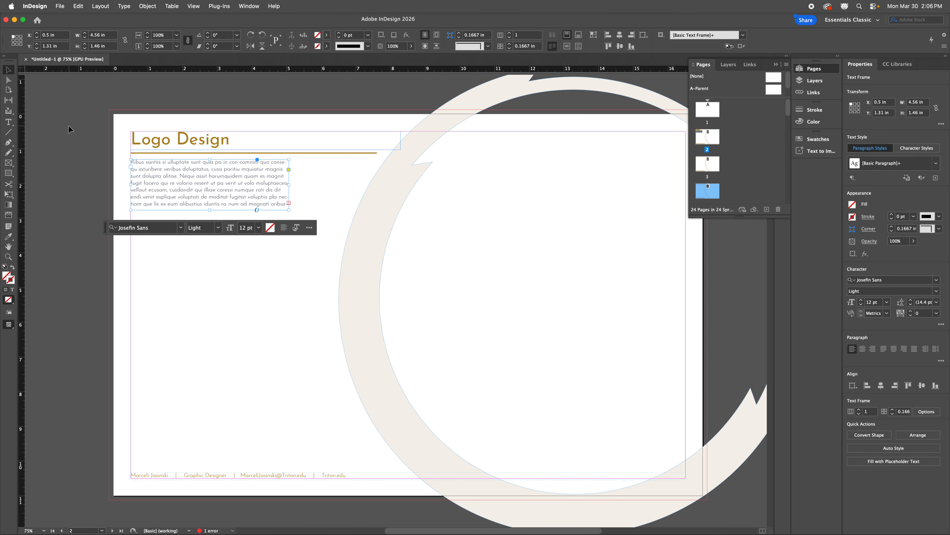
pyautogui.click(69, 125)
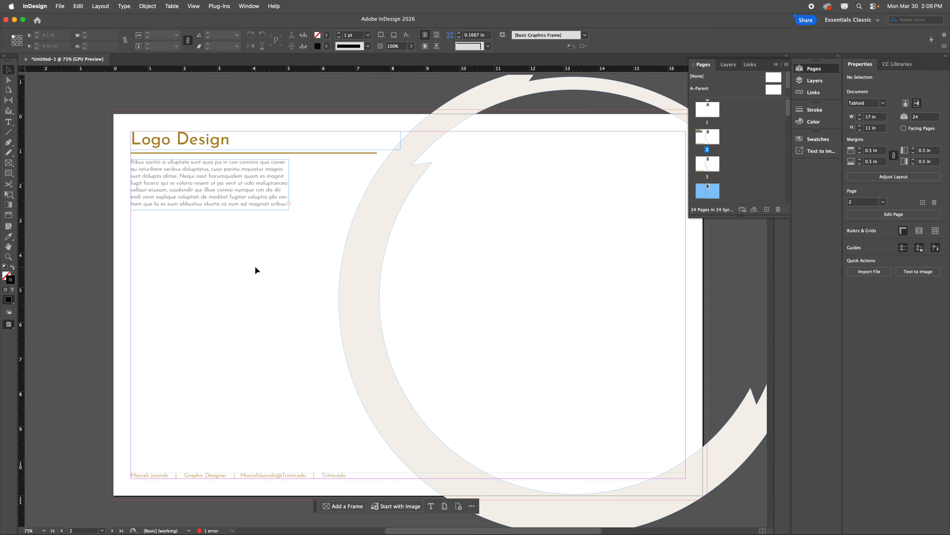
# Step: Copy the Logo Design heading and body frames and paste them in place on page 3
pyautogui.click(217, 142)
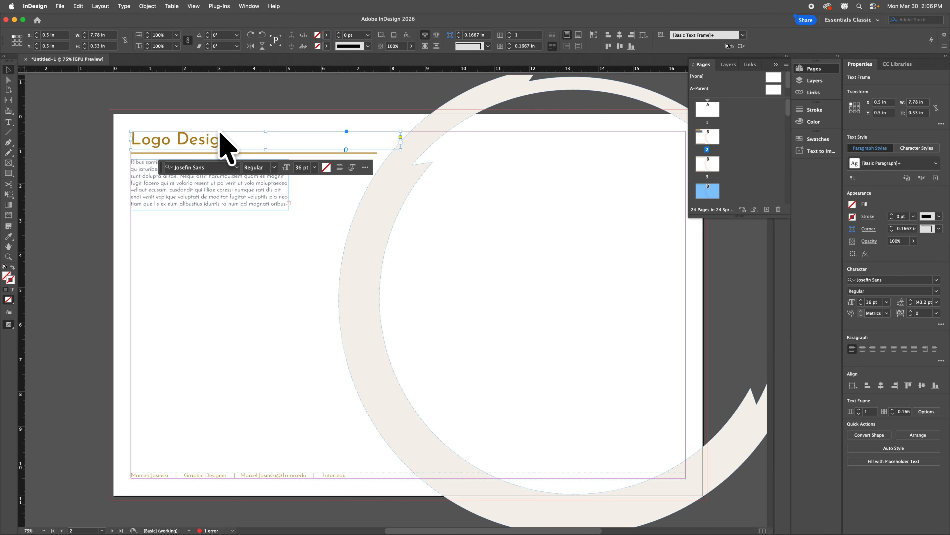
pyautogui.keyDown('shift'); pyautogui.click(229, 201); pyautogui.keyUp('shift')
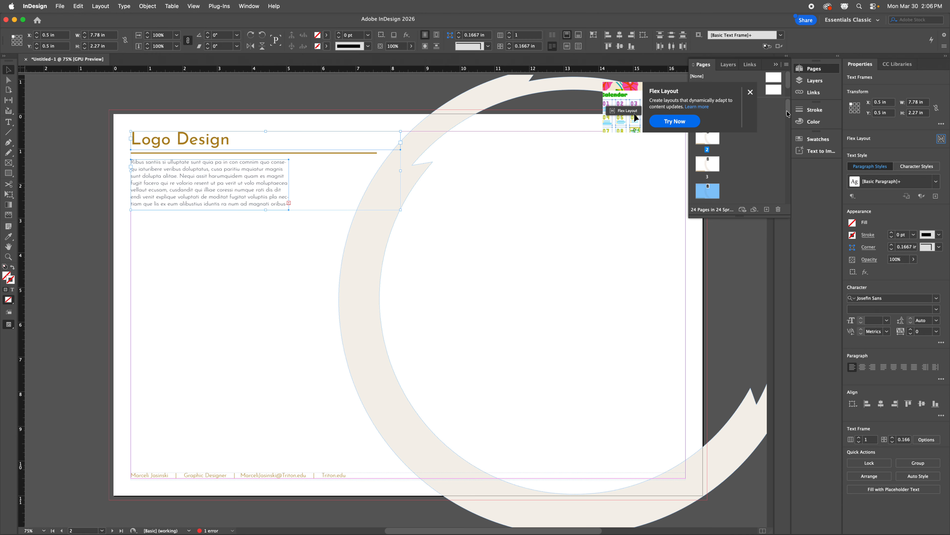
pyautogui.scroll(-2, 707, 156)
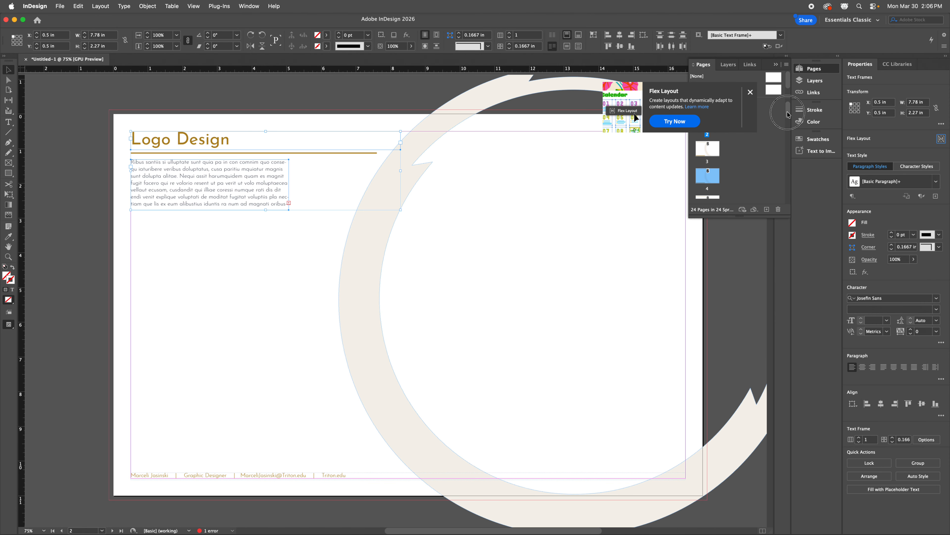
pyautogui.doubleClick(707, 148)
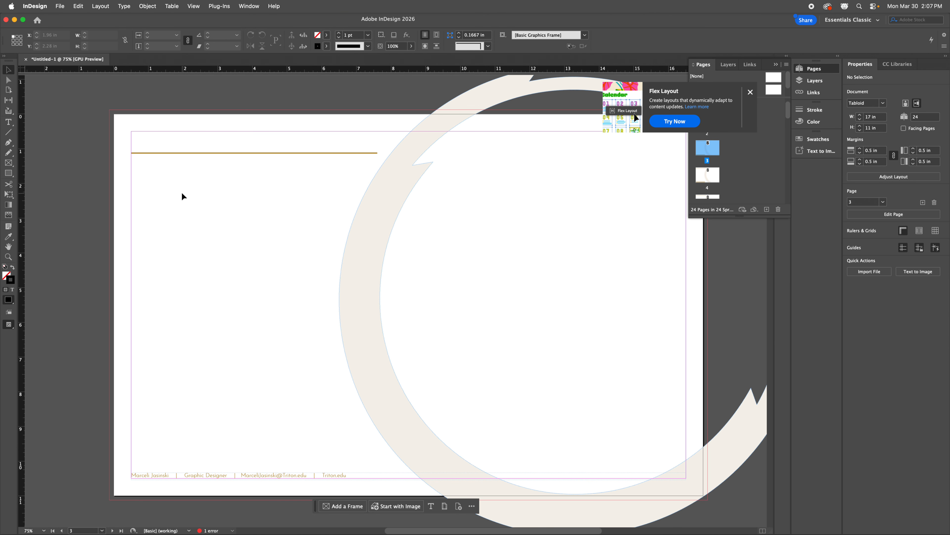
pyautogui.press('super+alt+shift+v')
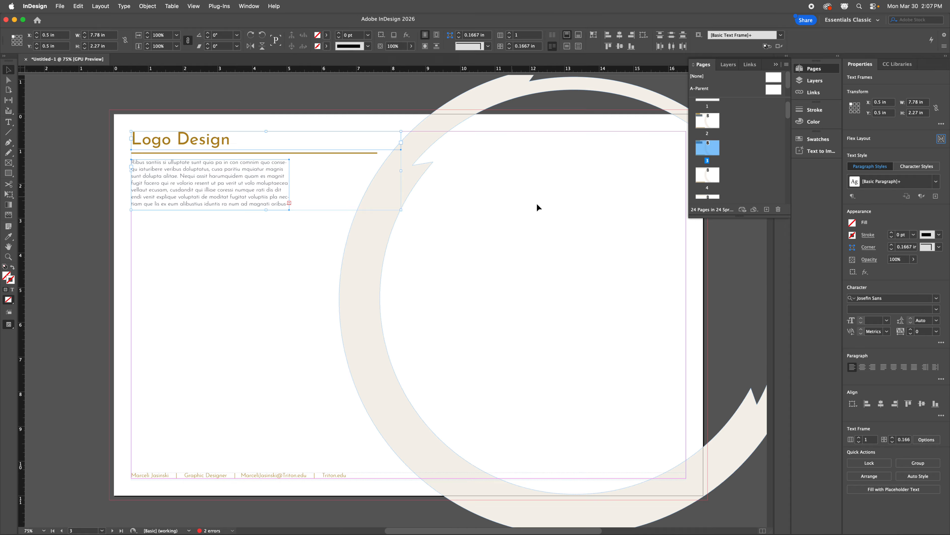
# Step: Paste the same heading and body frames in place on page 4
pyautogui.doubleClick(707, 175)
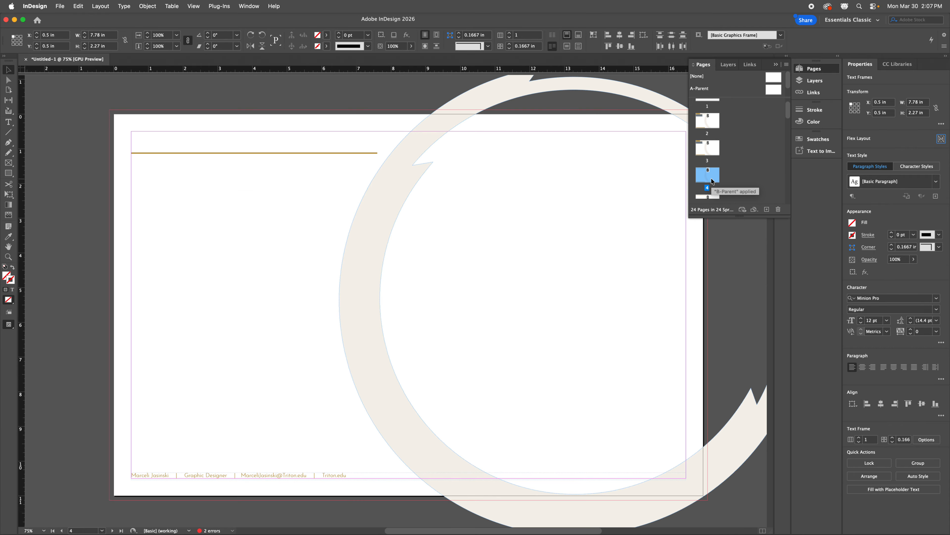
pyautogui.rightClick(175, 202)
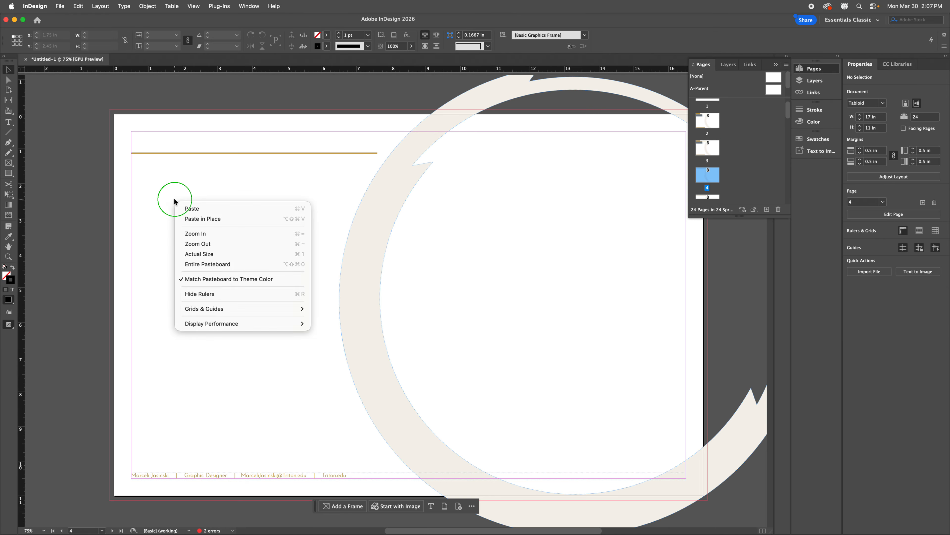
pyautogui.click(206, 218)
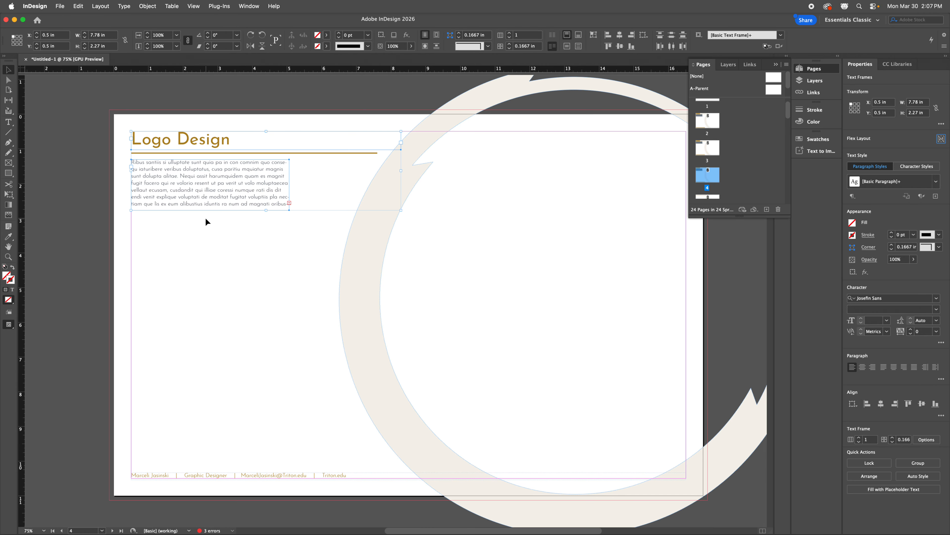
# Step: Check the pasted Logo Design heading text, then jump back to page 2 and deselect
pyautogui.click(222, 233)
pyautogui.scroll(2, 291, 249)
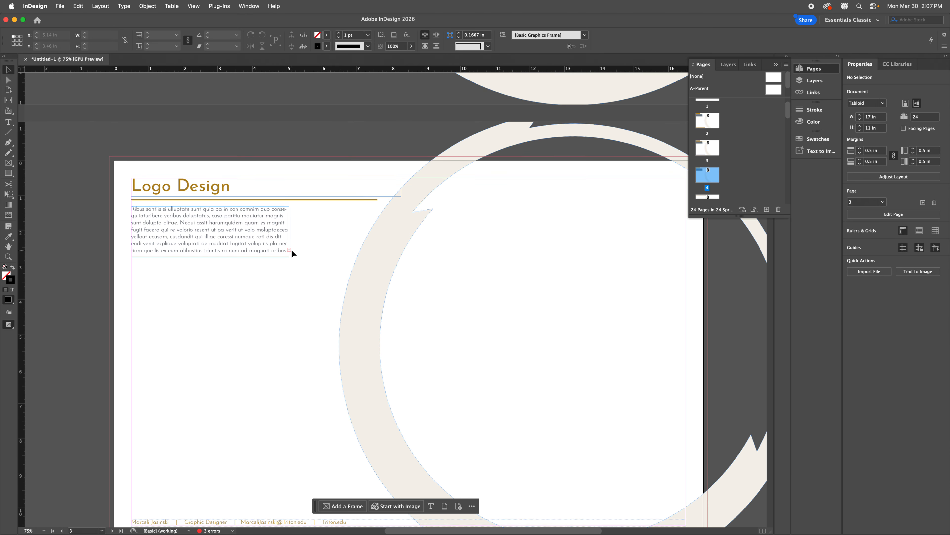
pyautogui.scroll(8, 291, 249)
pyautogui.scroll(-2, 292, 250)
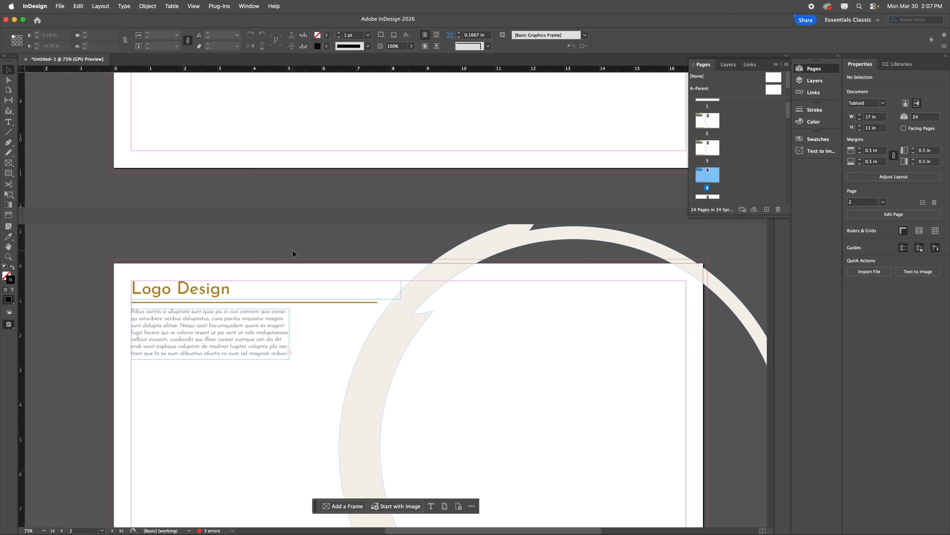
pyautogui.doubleClick(221, 289)
pyautogui.moveTo(238, 289); pyautogui.dragTo(118, 295)
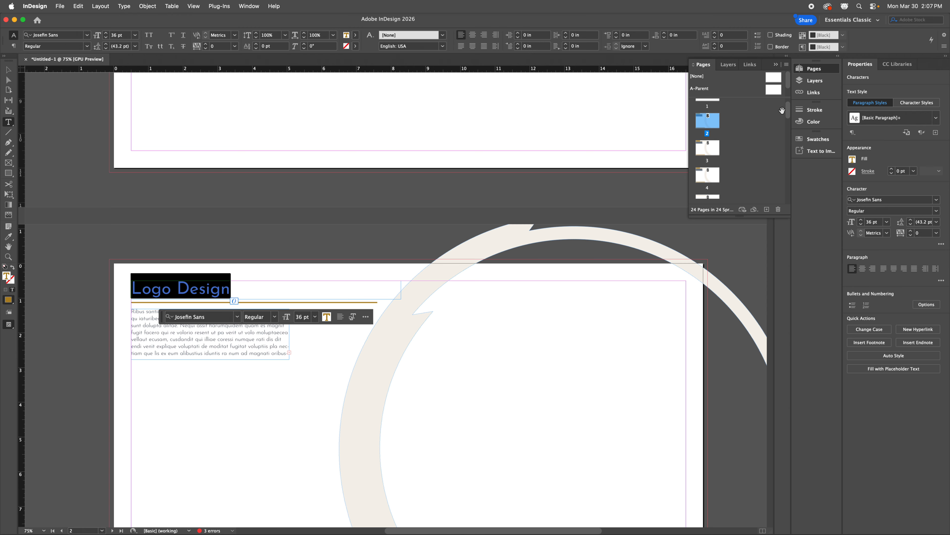
pyautogui.moveTo(789, 112)
pyautogui.mouseDown()
pyautogui.moveTo(788, 122)
pyautogui.moveTo(788, 102)
pyautogui.mouseUp()
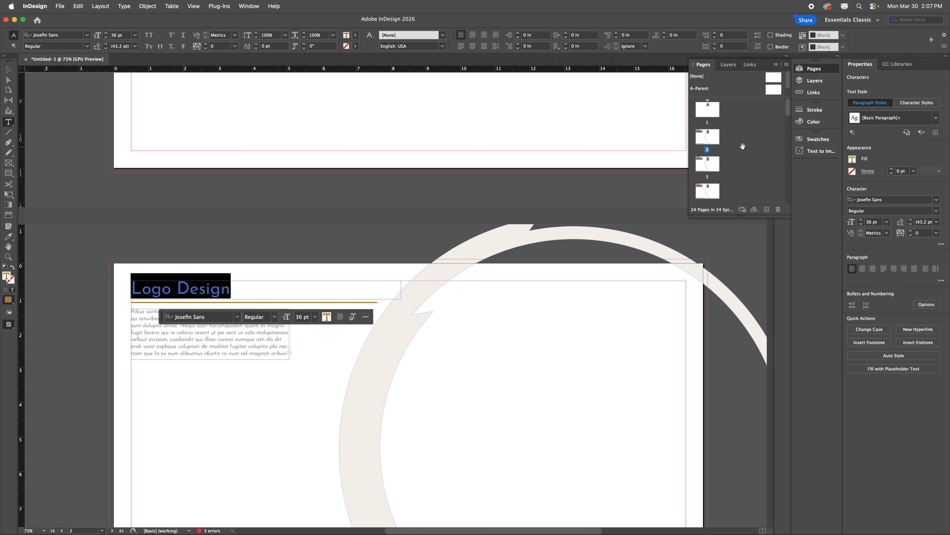
pyautogui.doubleClick(710, 142)
pyautogui.click(369, 219)
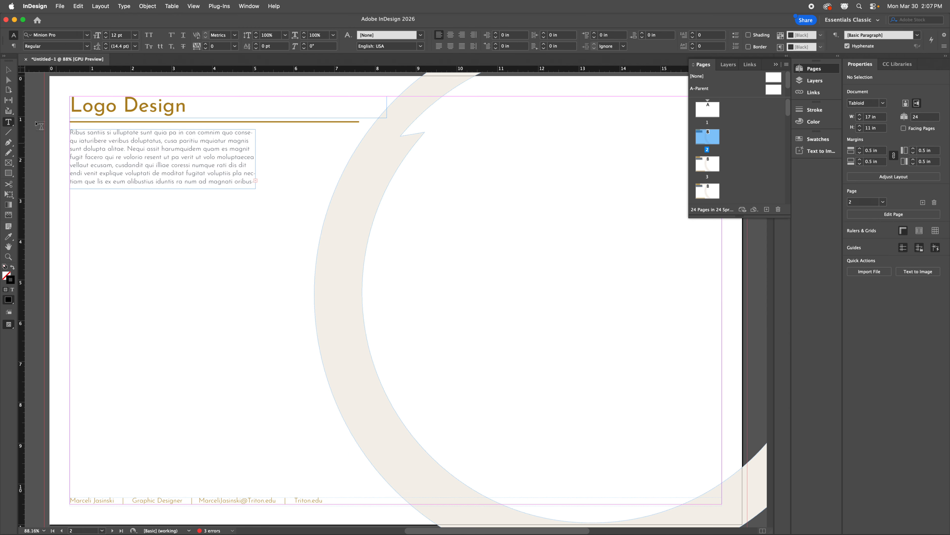
pyautogui.scroll(-10, 435, 250)
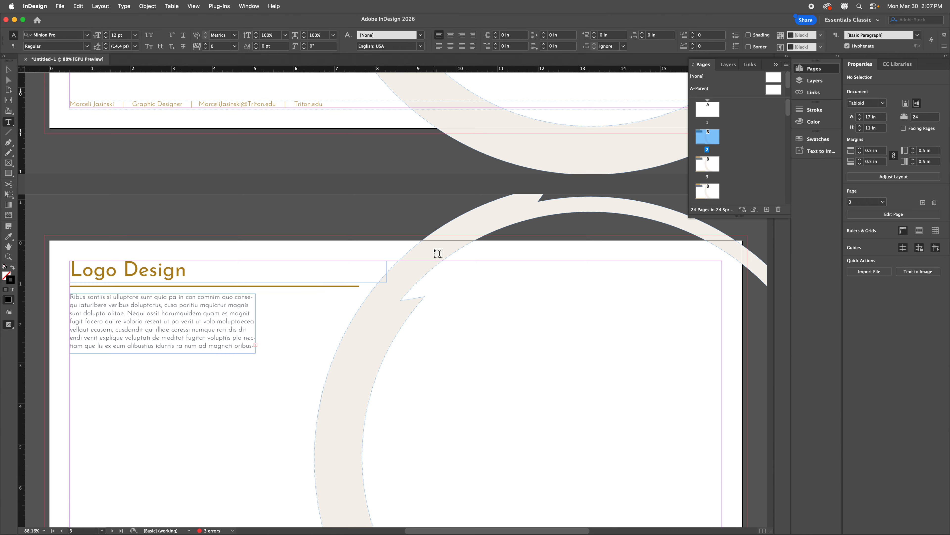
pyautogui.scroll(3, 438, 252)
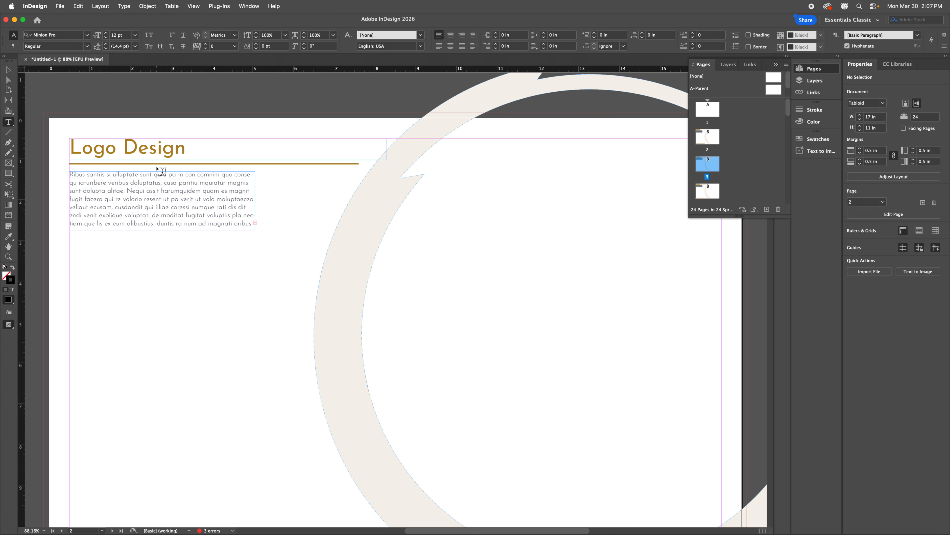
# Step: Drag page 2's body text frame to the lower-right corner above the footer
pyautogui.click(9, 70)
pyautogui.click(170, 197)
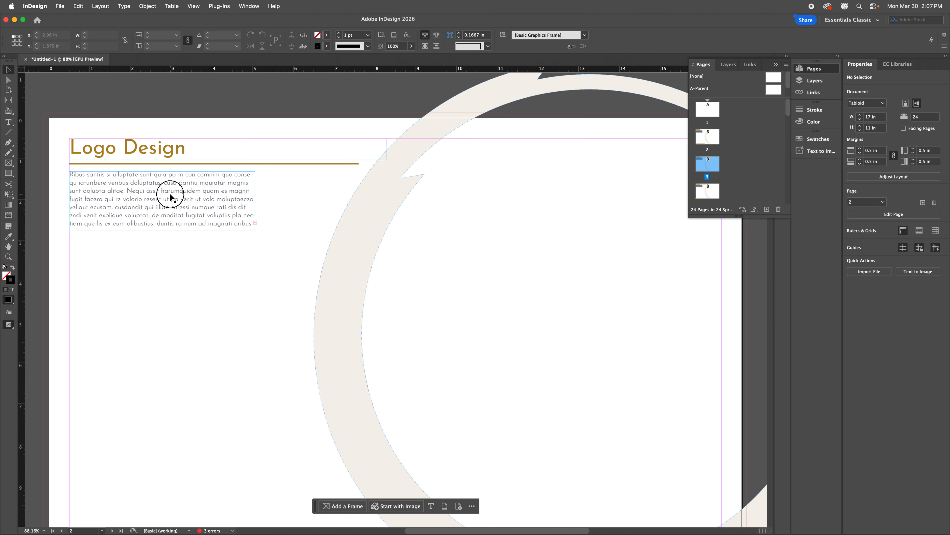
pyautogui.moveTo(171, 197); pyautogui.dragTo(597, 463)
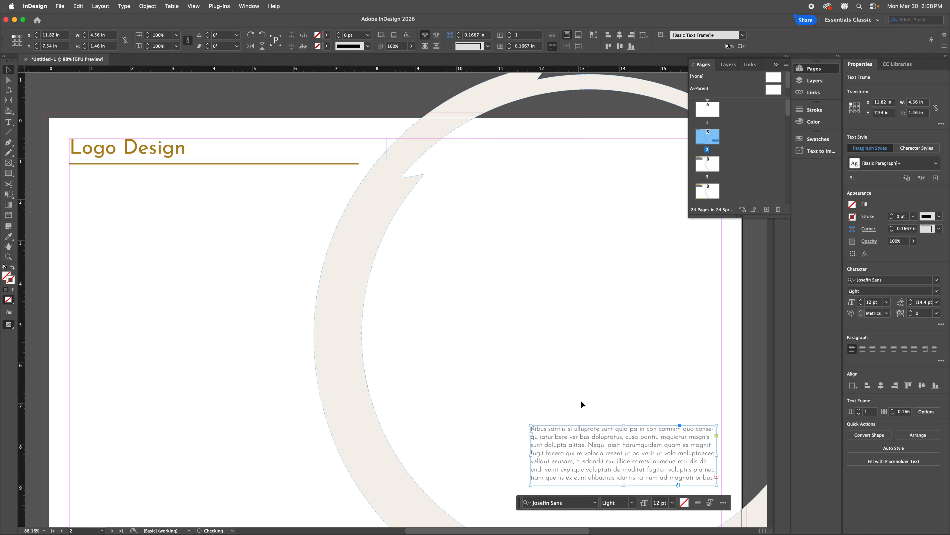
pyautogui.scroll(-5, 581, 398)
pyautogui.moveTo(618, 288); pyautogui.dragTo(625, 356)
pyautogui.click(486, 259)
pyautogui.scroll(1, 541, 269)
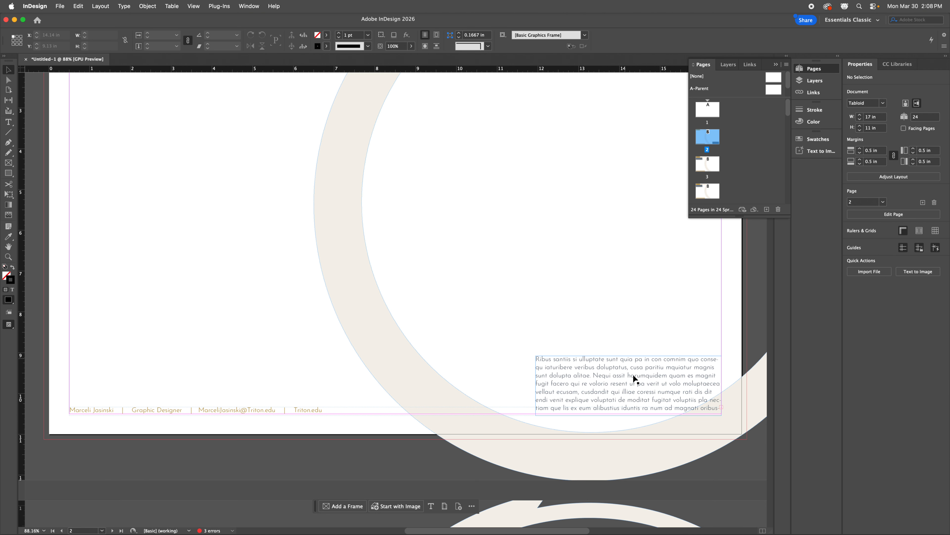
pyautogui.click(520, 289)
# Step: Preview page 2 zoomed out without guides and nudge the body paragraph slightly higher
pyautogui.press('w')
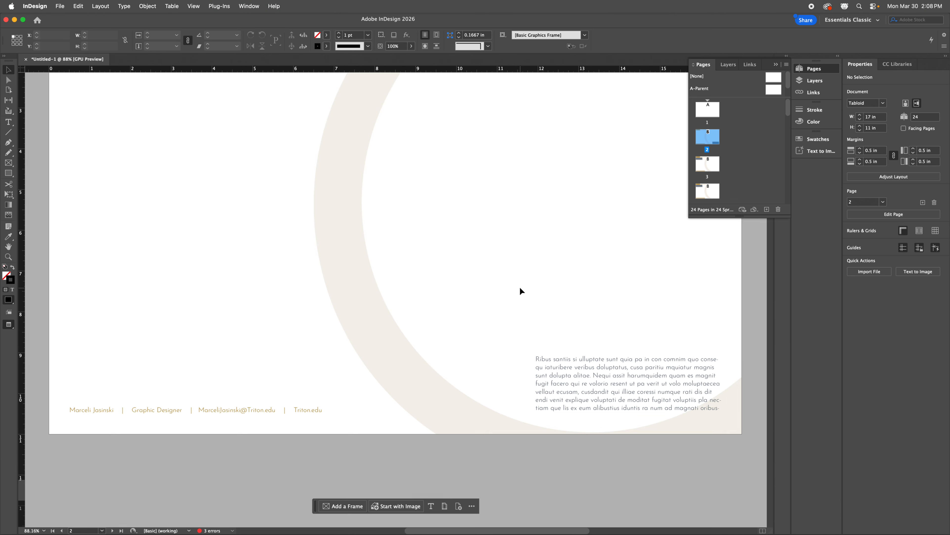
pyautogui.hscroll(-2, 521, 291)
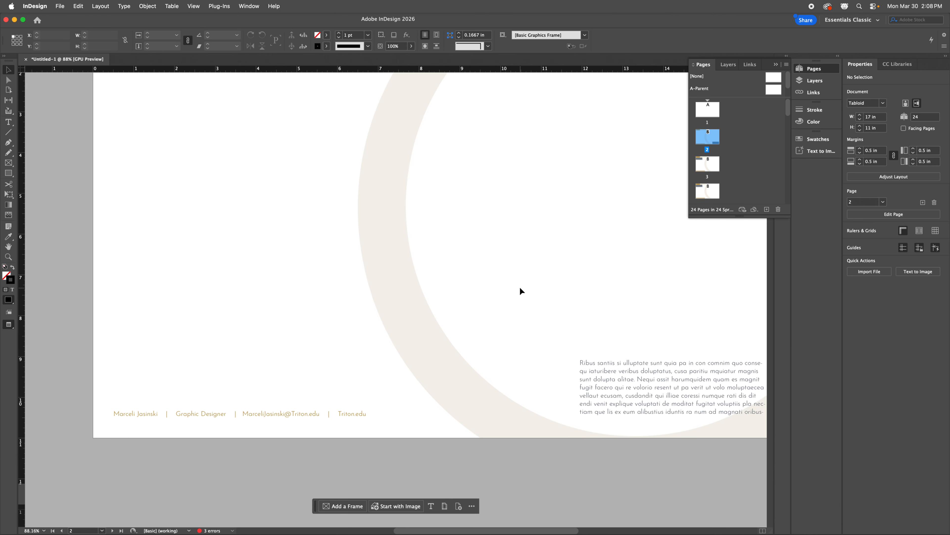
pyautogui.press('super+minus')
pyautogui.press('super+minus')
pyautogui.press('super+minus')
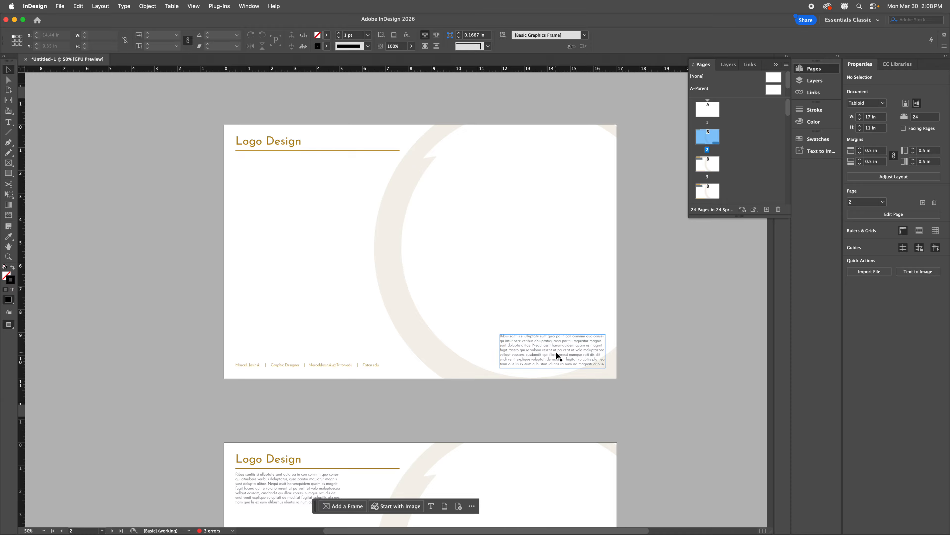
pyautogui.moveTo(558, 356); pyautogui.dragTo(580, 321)
pyautogui.click(668, 318)
pyautogui.click(688, 310)
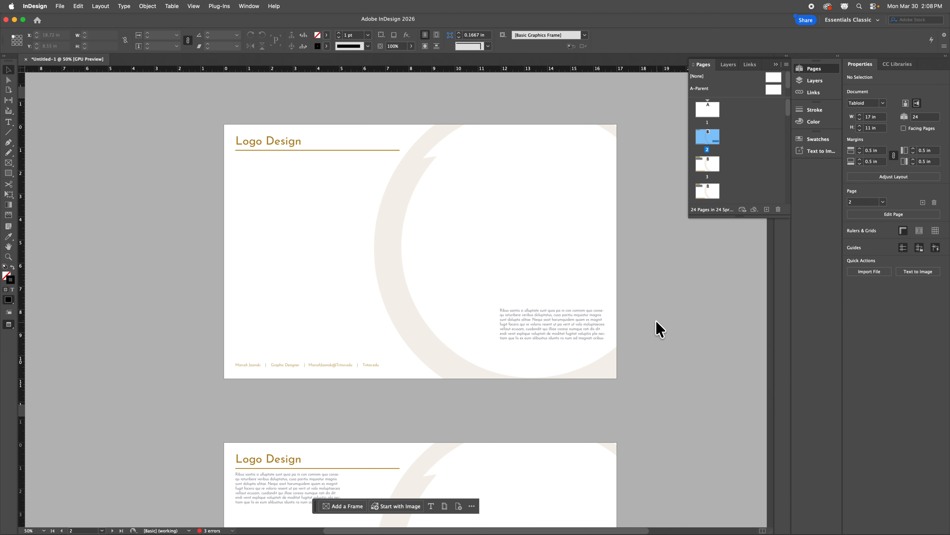
pyautogui.scroll(-8, 668, 316)
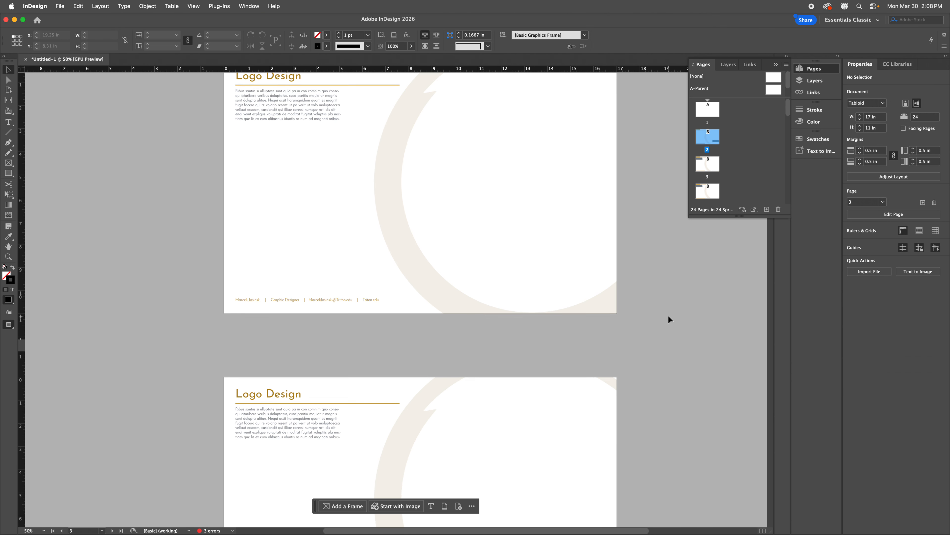
pyautogui.scroll(-8, 668, 319)
pyautogui.scroll(2, 668, 318)
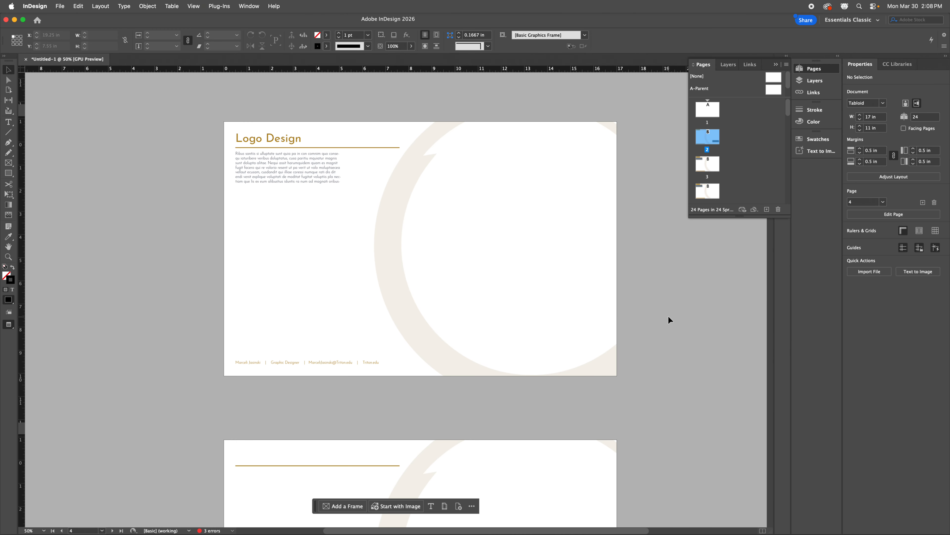
pyautogui.scroll(17, 669, 316)
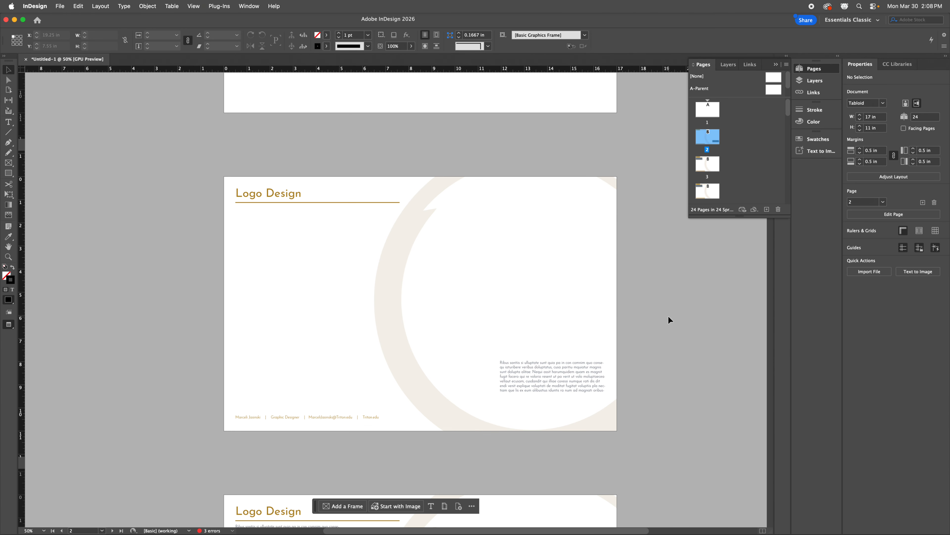
pyautogui.scroll(3, 668, 316)
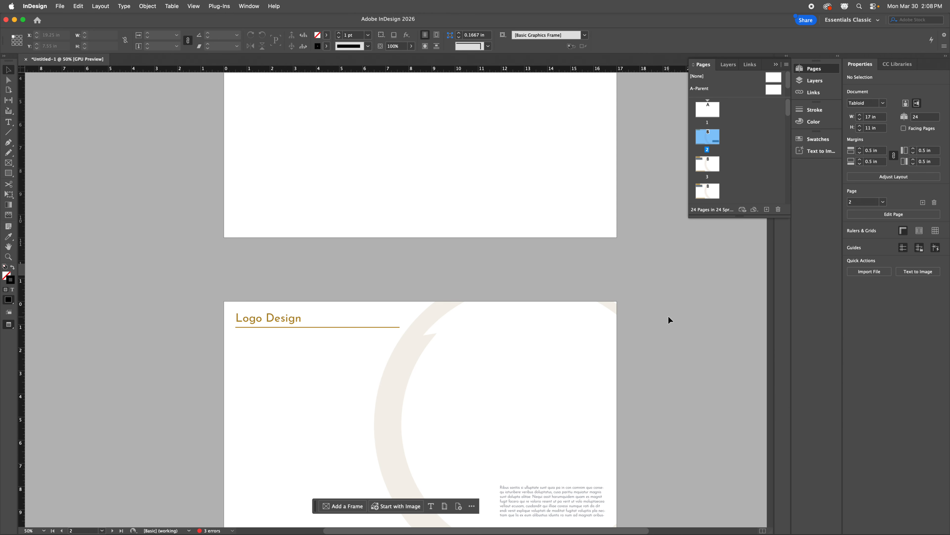
pyautogui.scroll(-1, 669, 316)
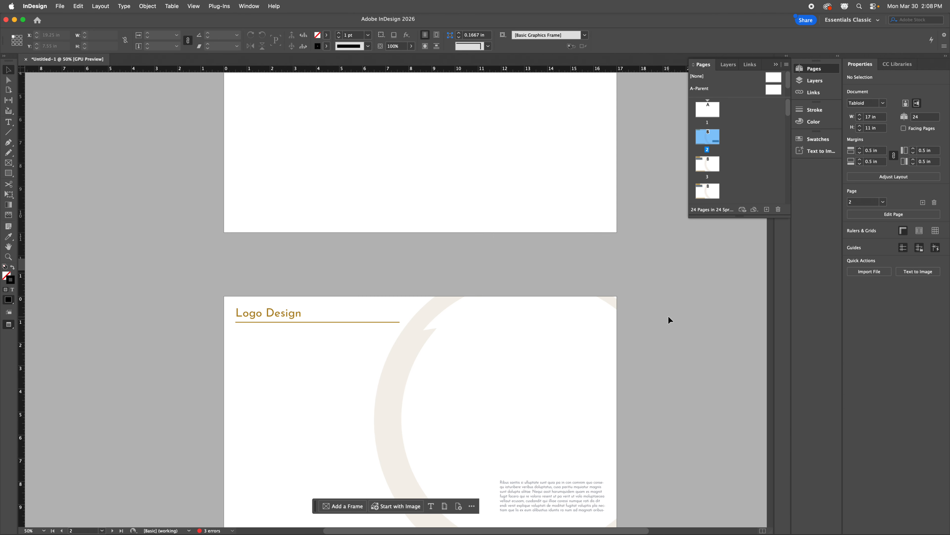
pyautogui.scroll(4, 639, 316)
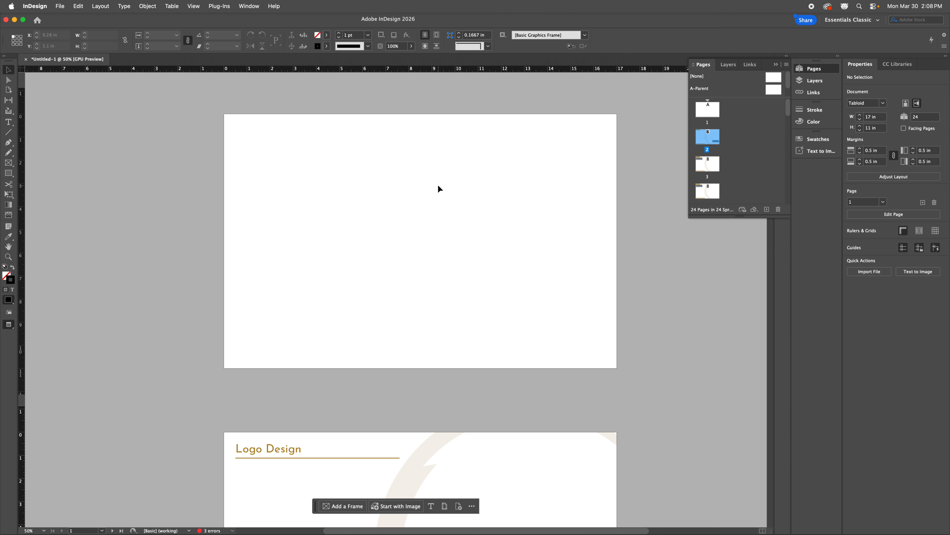
pyautogui.scroll(-5, 439, 185)
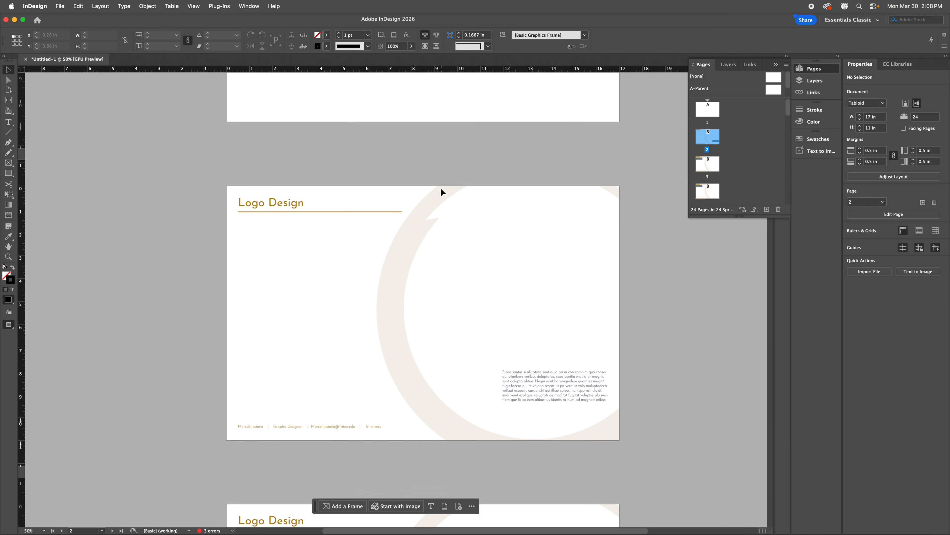
pyautogui.scroll(-1, 441, 189)
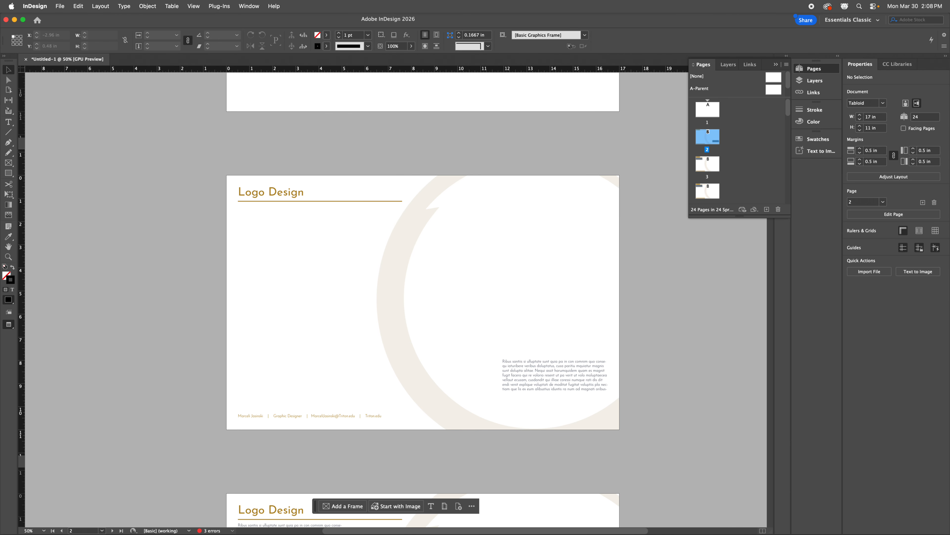
pyautogui.press('super+Tab')
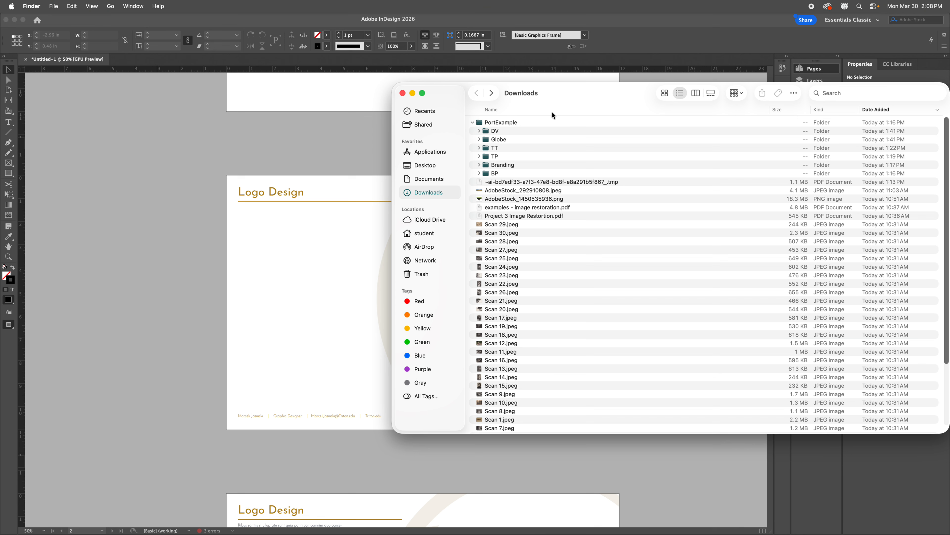
# Step: Select all 14 Branding images, Coffee++Scalable-Small.jpg through TFQ-LightBG.jpg, and drag them into InDesign
pyautogui.doubleClick(480, 124)
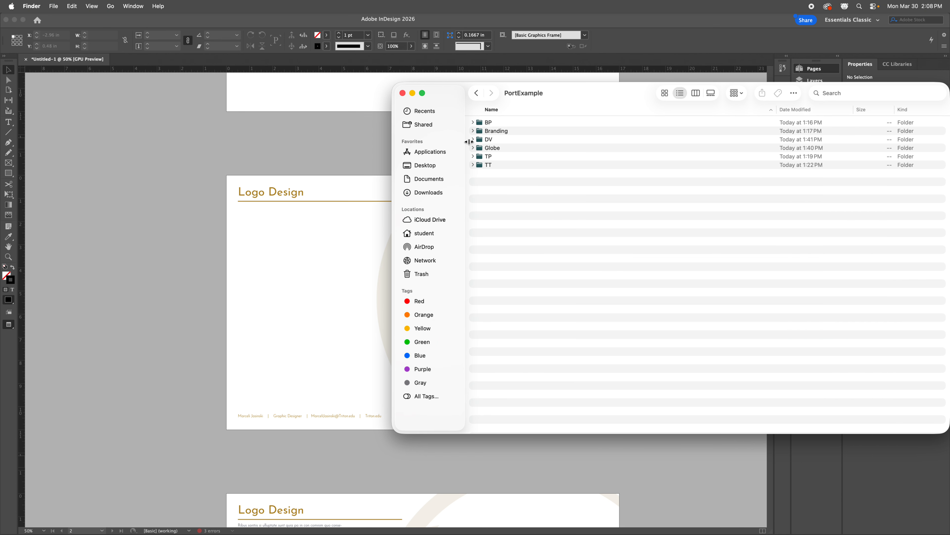
pyautogui.click(481, 134)
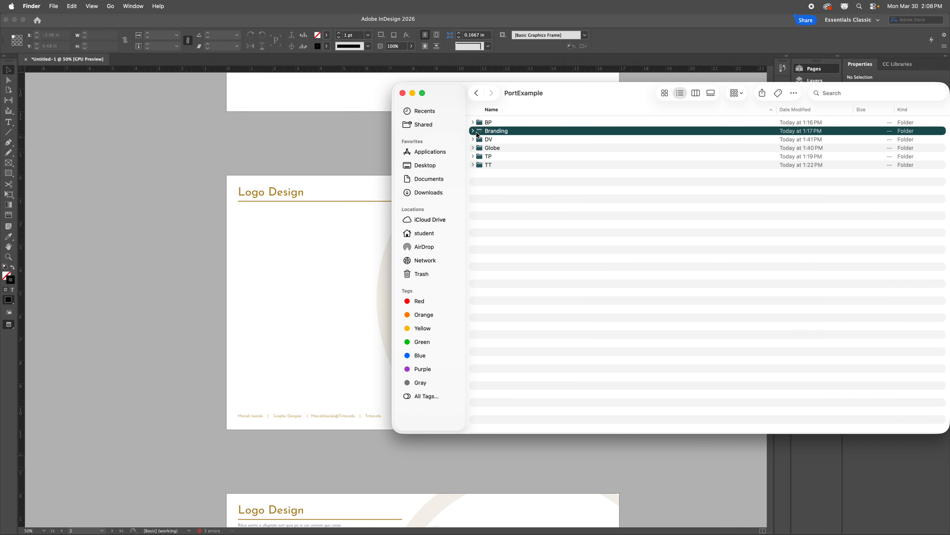
pyautogui.click(473, 131)
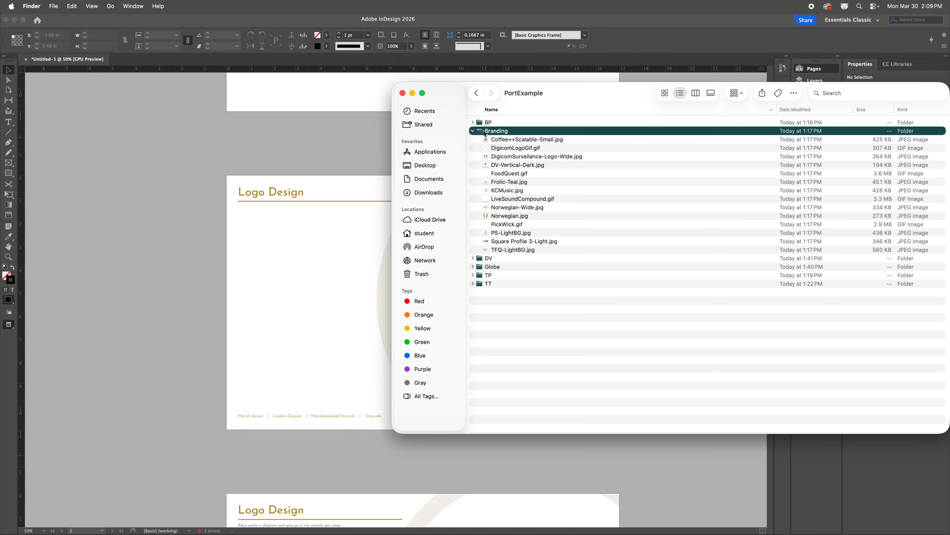
pyautogui.click(532, 139)
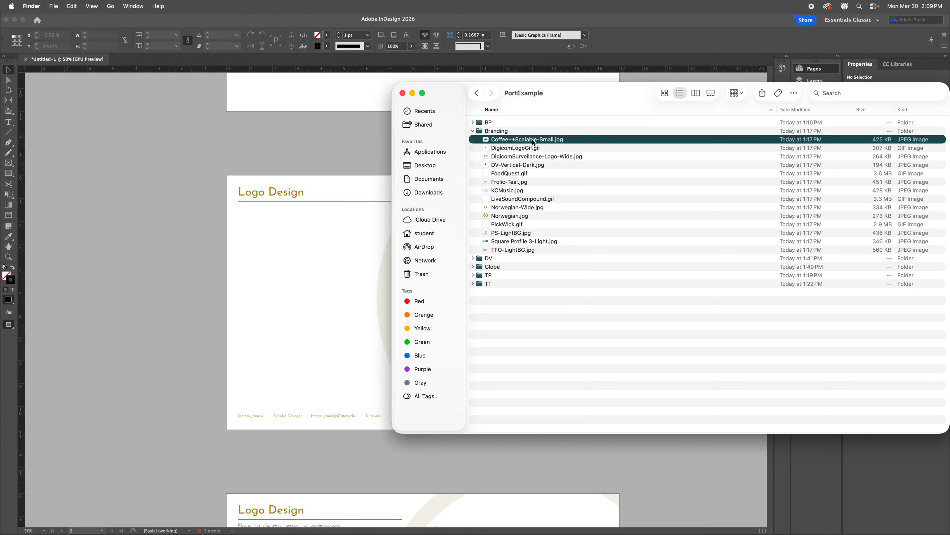
pyautogui.keyDown('shift'); pyautogui.click(525, 249); pyautogui.keyUp('shift')
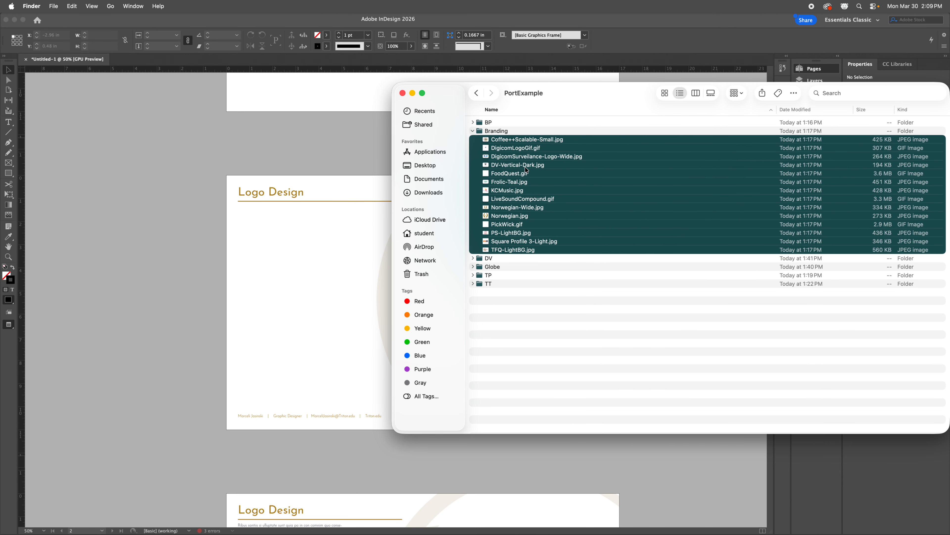
pyautogui.moveTo(537, 143); pyautogui.dragTo(299, 262)
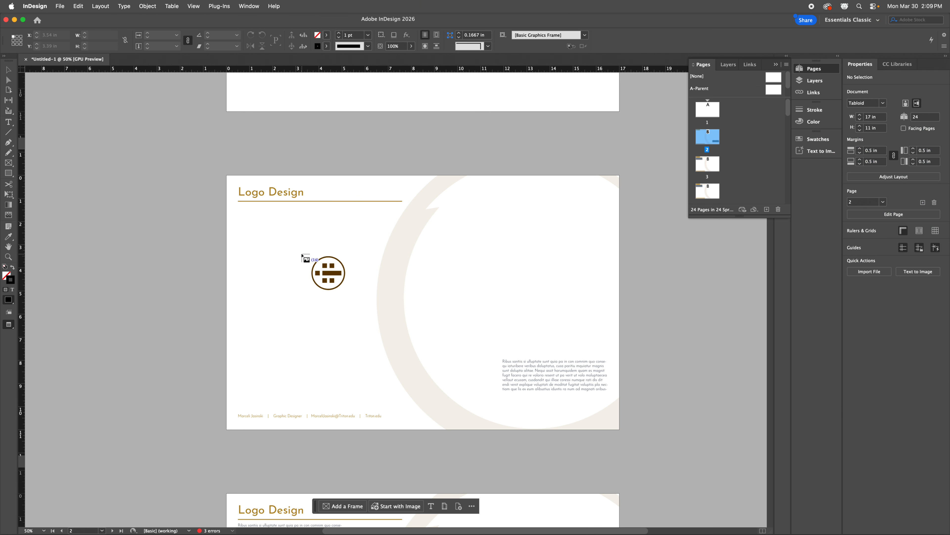
# Step: Place the circle, small squares, Digicom Security, Diamond Venom, Frolic and music logos on page 2
pyautogui.press('super+equal')
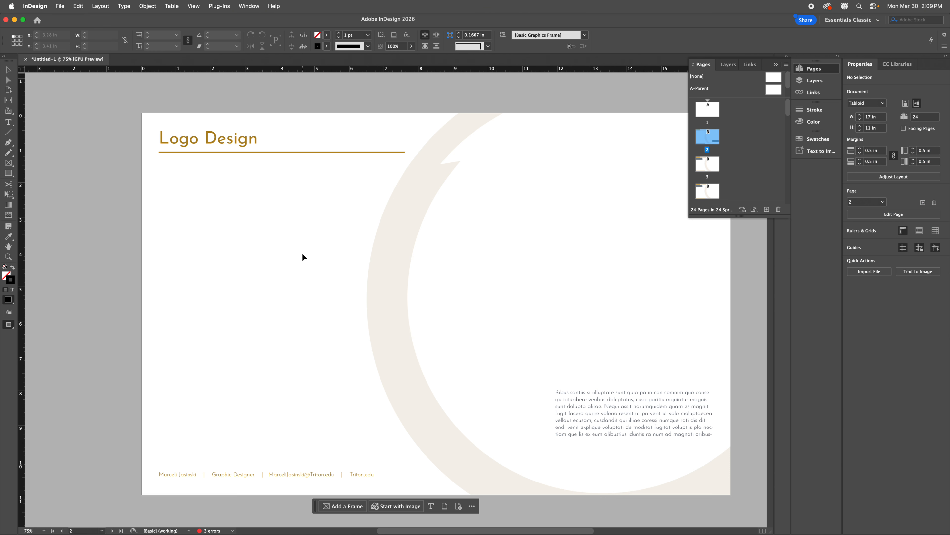
pyautogui.moveTo(179, 177); pyautogui.dragTo(269, 238)
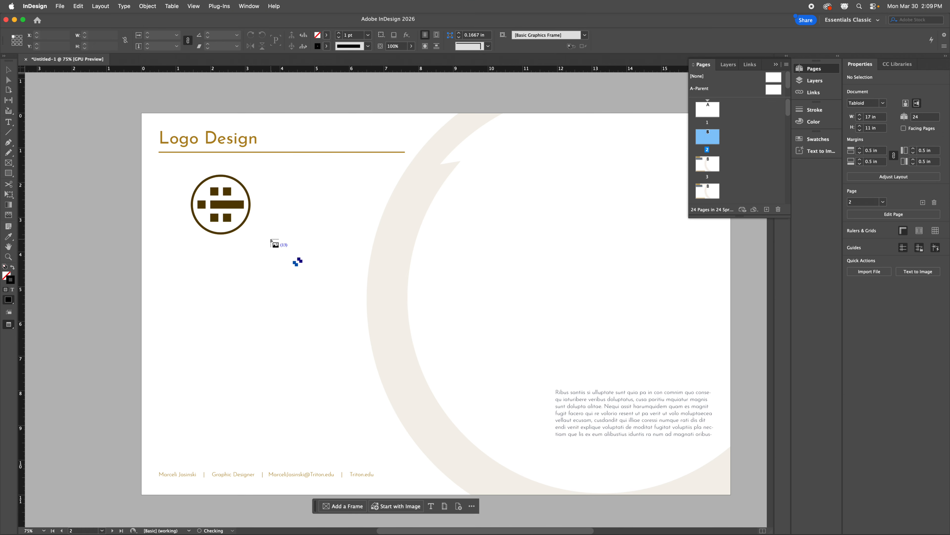
pyautogui.moveTo(303, 174); pyautogui.dragTo(392, 258)
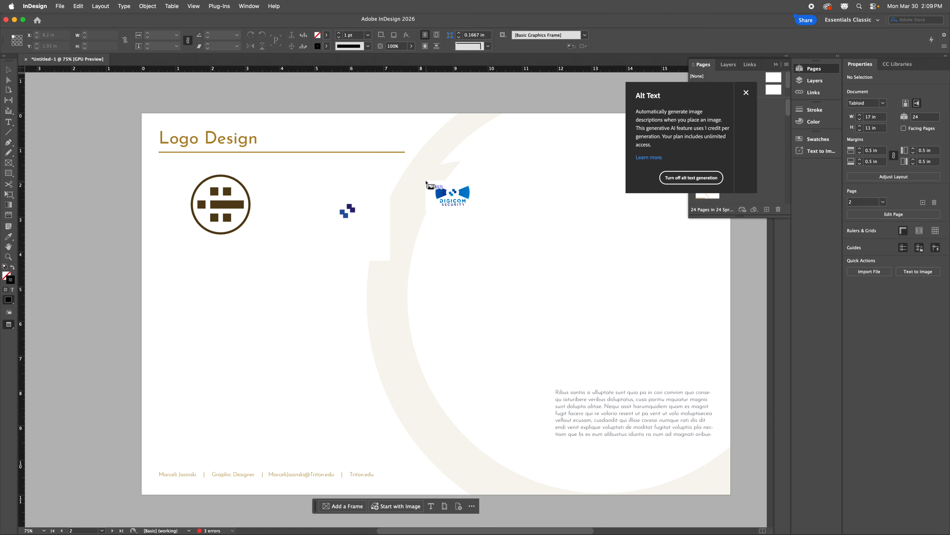
pyautogui.moveTo(419, 184); pyautogui.dragTo(487, 258)
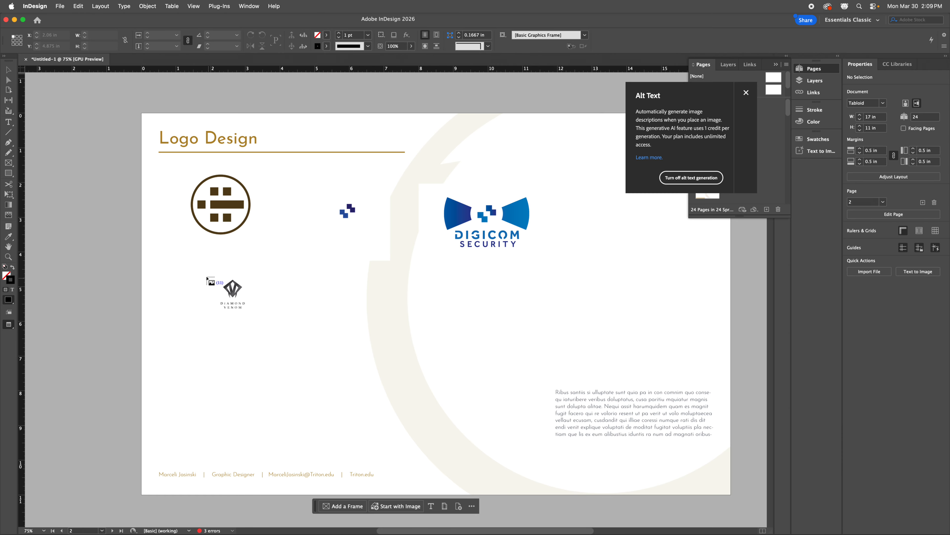
pyautogui.moveTo(187, 265); pyautogui.dragTo(277, 323)
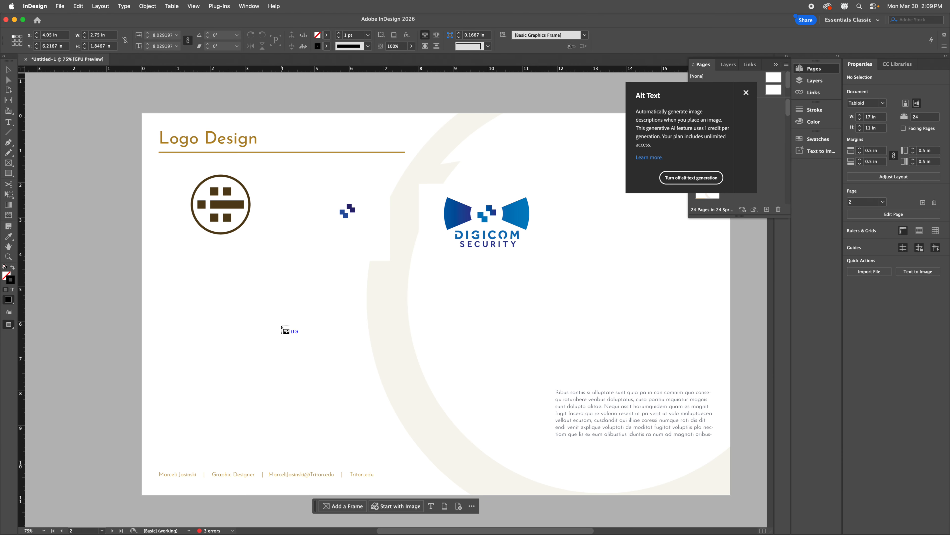
pyautogui.moveTo(315, 274); pyautogui.dragTo(397, 341)
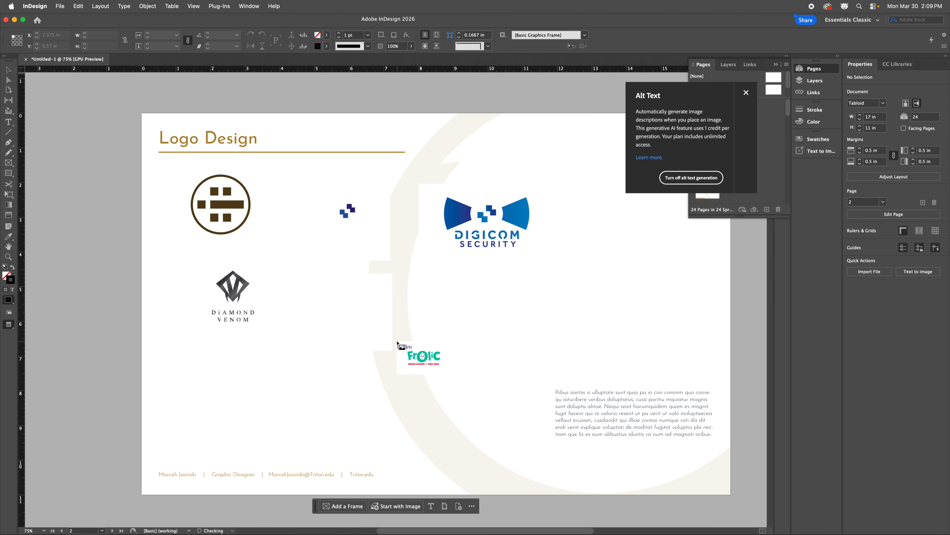
pyautogui.moveTo(428, 286); pyautogui.dragTo(526, 365)
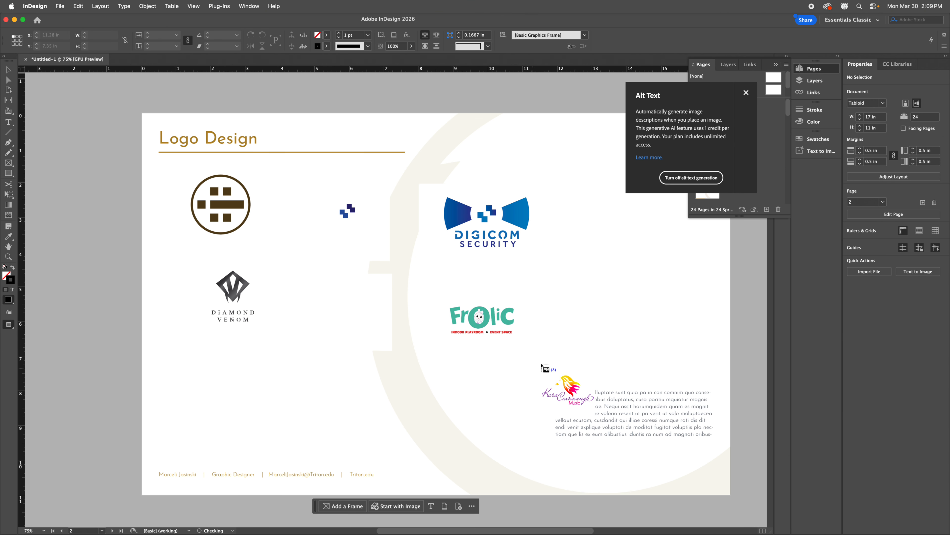
# Step: Place the remaining logos, including LSC and The Norwegian, along the lower row and right side
pyautogui.moveTo(555, 280); pyautogui.dragTo(640, 333)
pyautogui.moveTo(213, 366); pyautogui.dragTo(265, 405)
pyautogui.moveTo(315, 364); pyautogui.dragTo(423, 444)
pyautogui.moveTo(461, 371); pyautogui.dragTo(546, 454)
pyautogui.moveTo(581, 198); pyautogui.dragTo(668, 260)
pyautogui.click(225, 379)
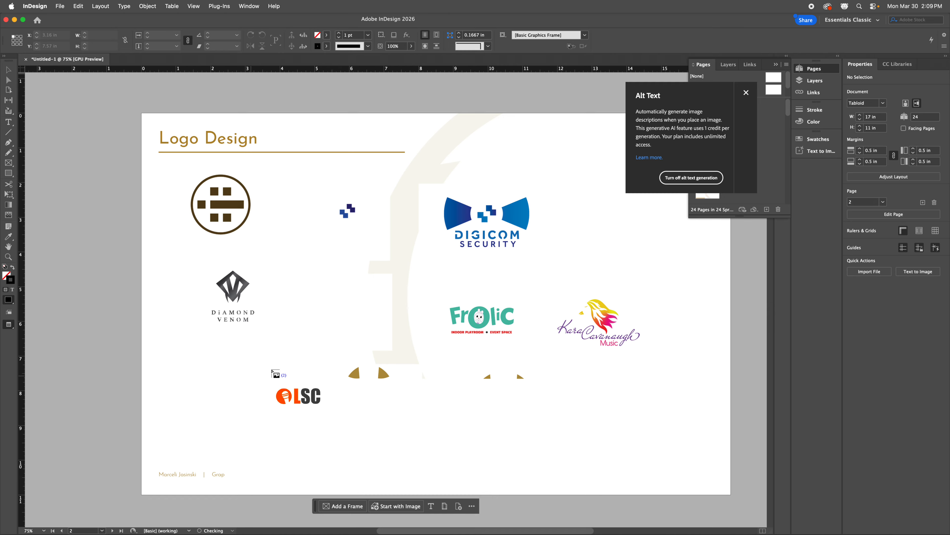
pyautogui.click(296, 396)
# Step: Drop the last loaded image and shrink the oversized placed image back over the page
pyautogui.click(576, 160)
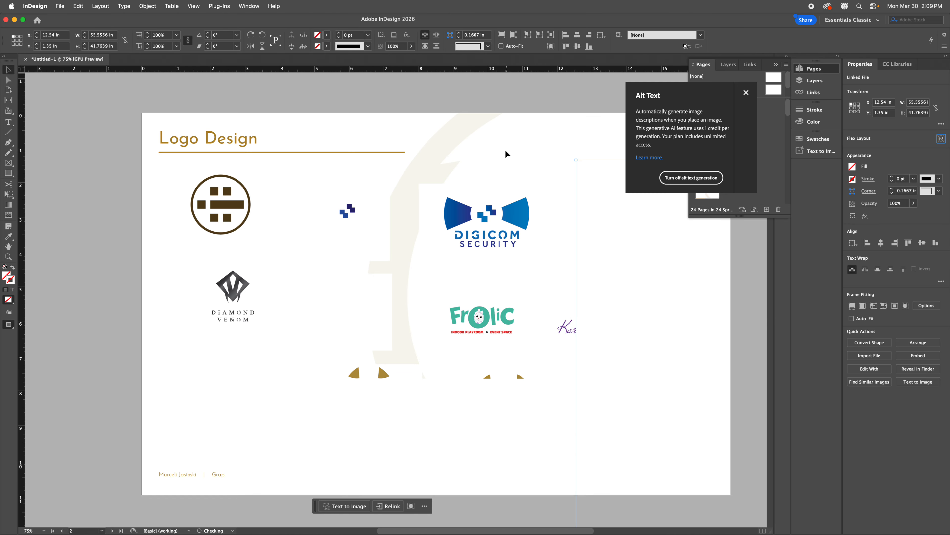
pyautogui.moveTo(669, 266); pyautogui.dragTo(325, 215)
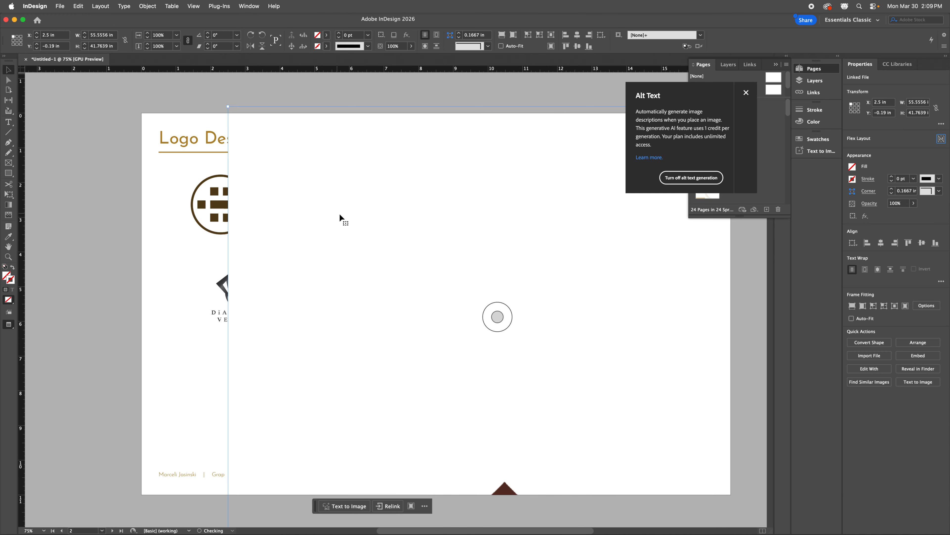
pyautogui.moveTo(466, 254); pyautogui.dragTo(405, 216)
pyautogui.moveTo(268, 192); pyautogui.dragTo(314, 247)
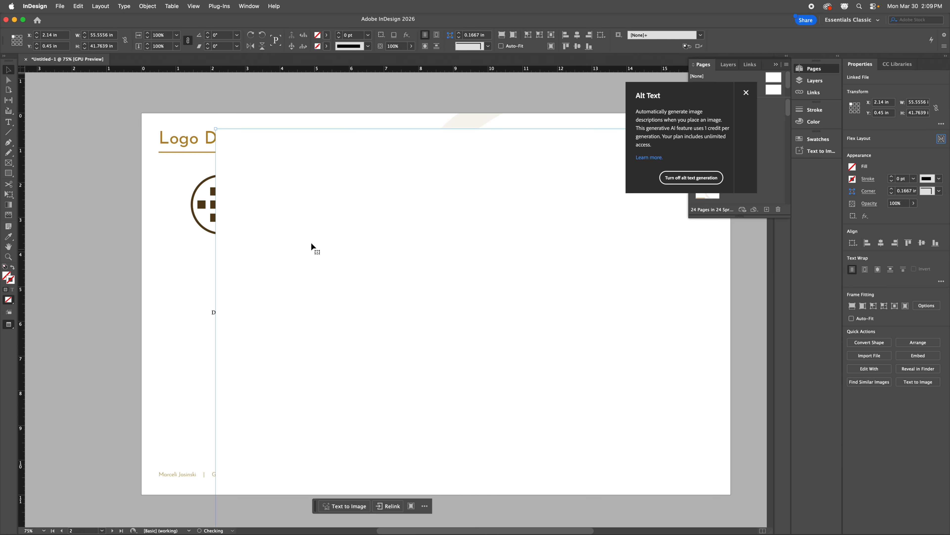
pyautogui.moveTo(216, 129); pyautogui.dragTo(339, 189)
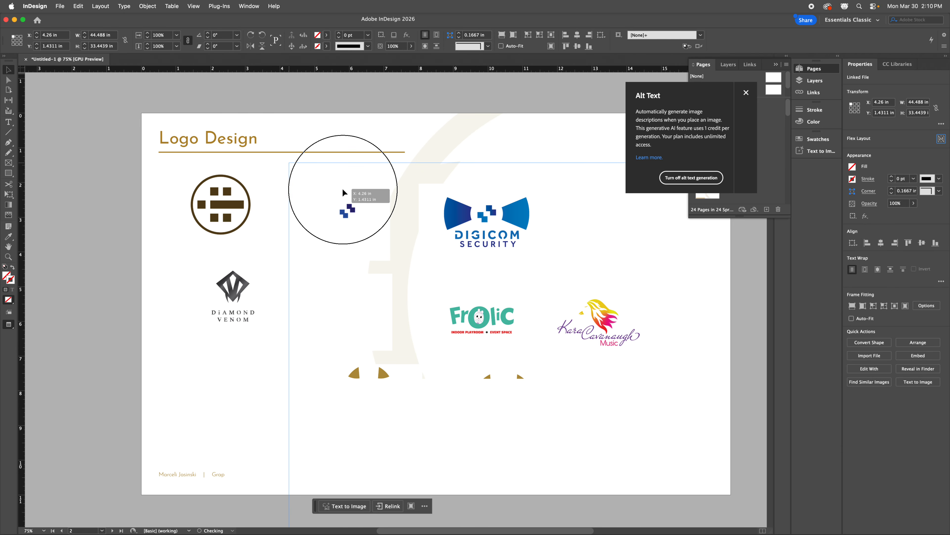
pyautogui.moveTo(290, 164); pyautogui.dragTo(647, 431)
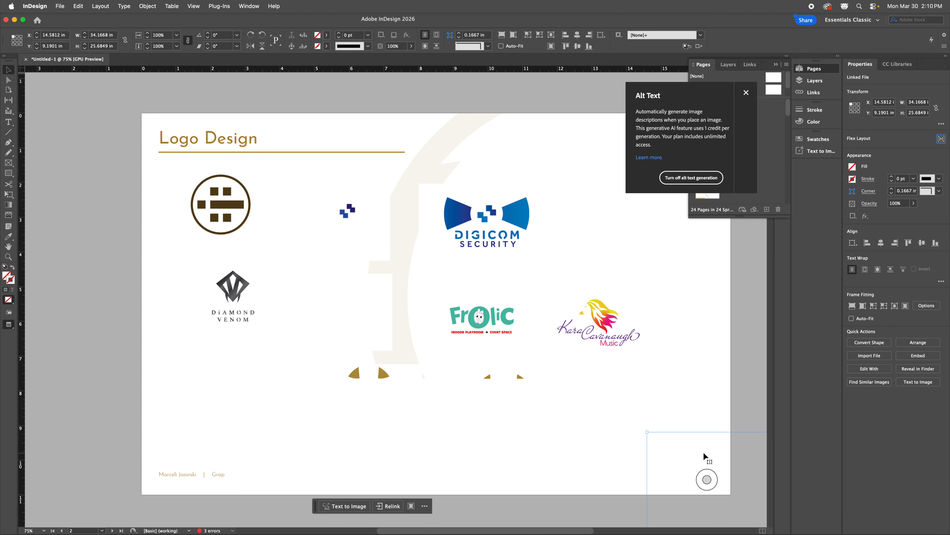
pyautogui.moveTo(692, 453); pyautogui.dragTo(275, 167)
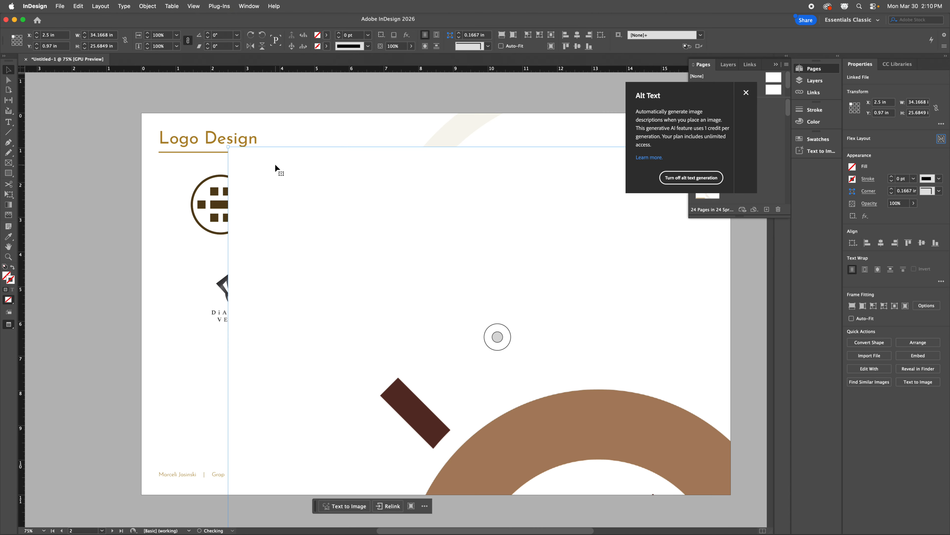
pyautogui.moveTo(228, 147); pyautogui.dragTo(611, 423)
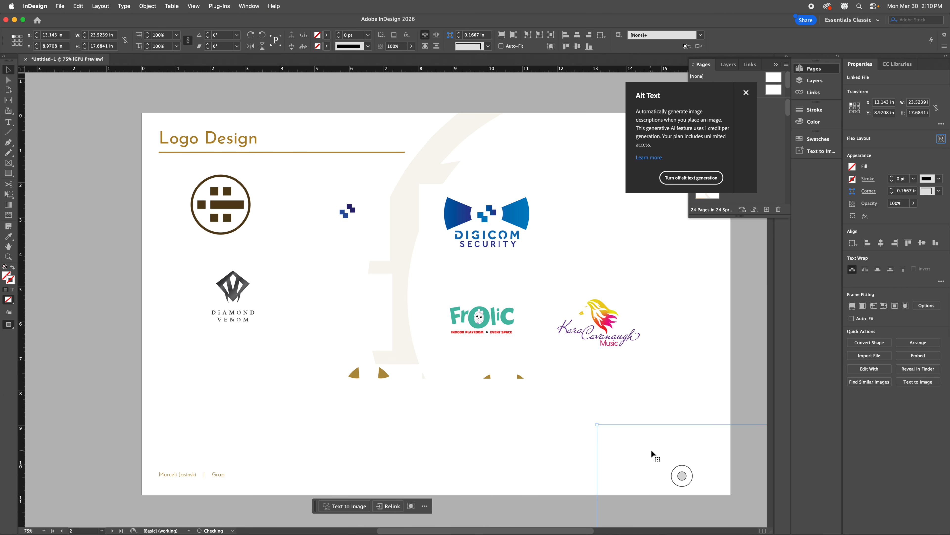
pyautogui.moveTo(661, 452); pyautogui.dragTo(268, 165)
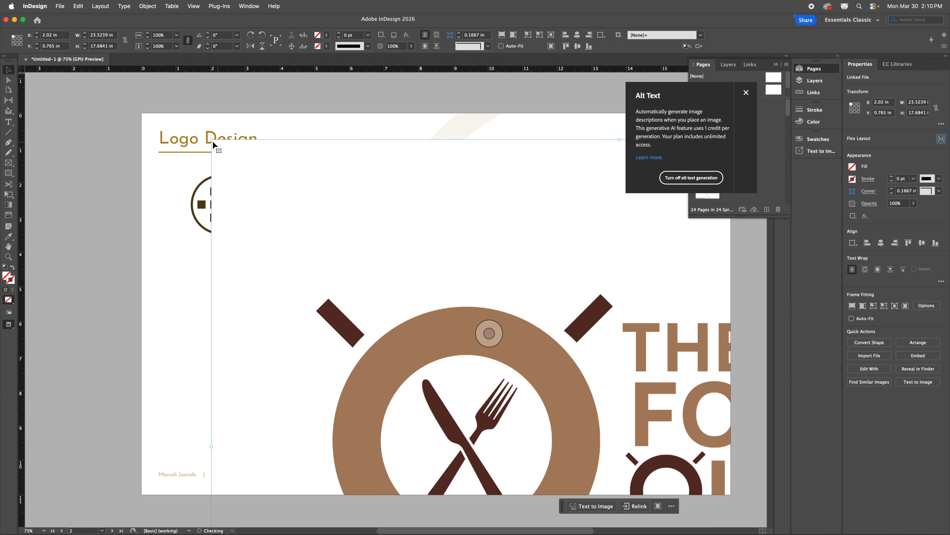
# Step: Scale The Food Quest logo to about 7.16 × 5.38 in and push it to the left edge
pyautogui.moveTo(212, 144); pyautogui.dragTo(259, 176)
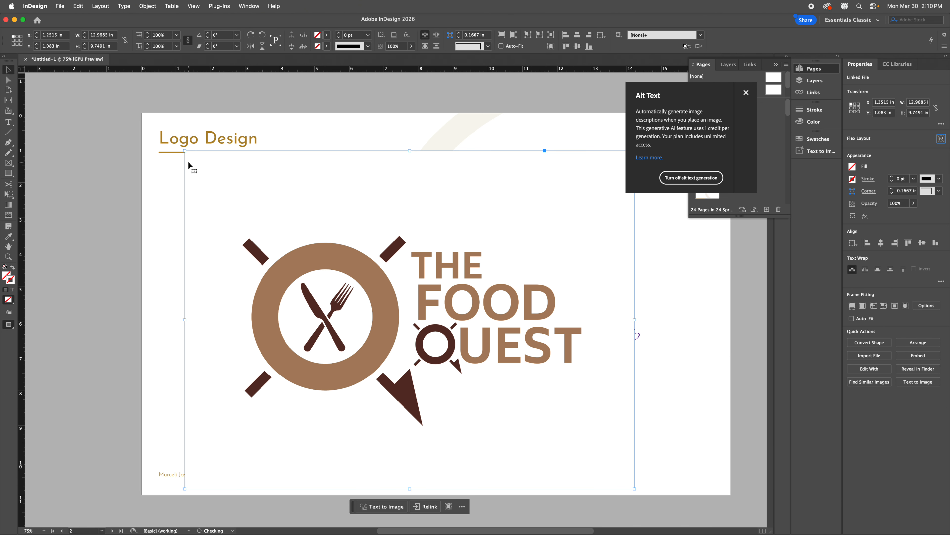
pyautogui.moveTo(184, 151); pyautogui.dragTo(387, 301)
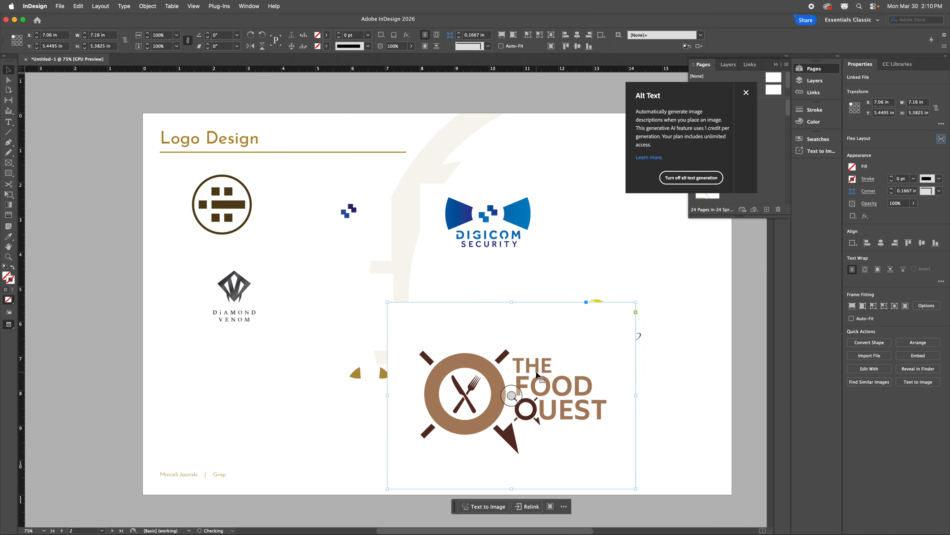
pyautogui.moveTo(538, 375); pyautogui.dragTo(322, 265)
pyautogui.click(291, 258)
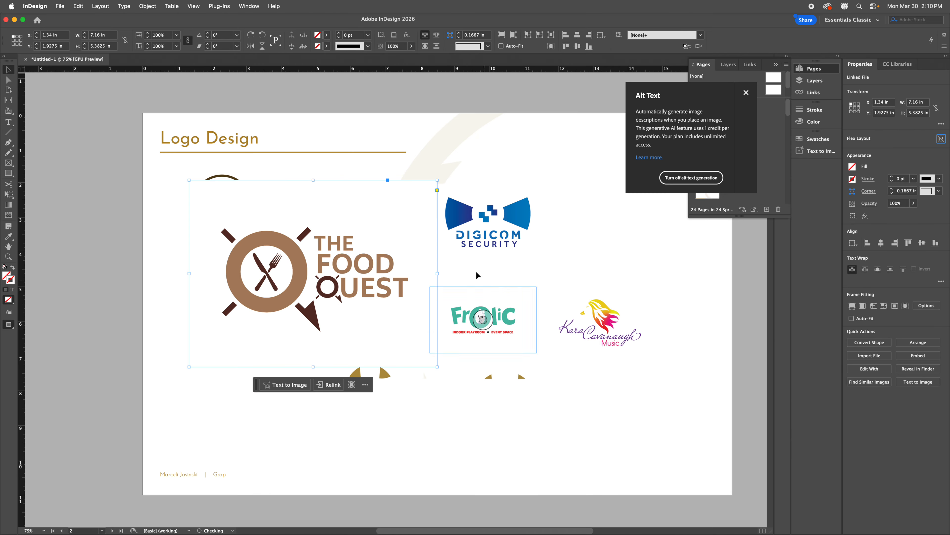
pyautogui.moveTo(409, 234); pyautogui.dragTo(203, 237)
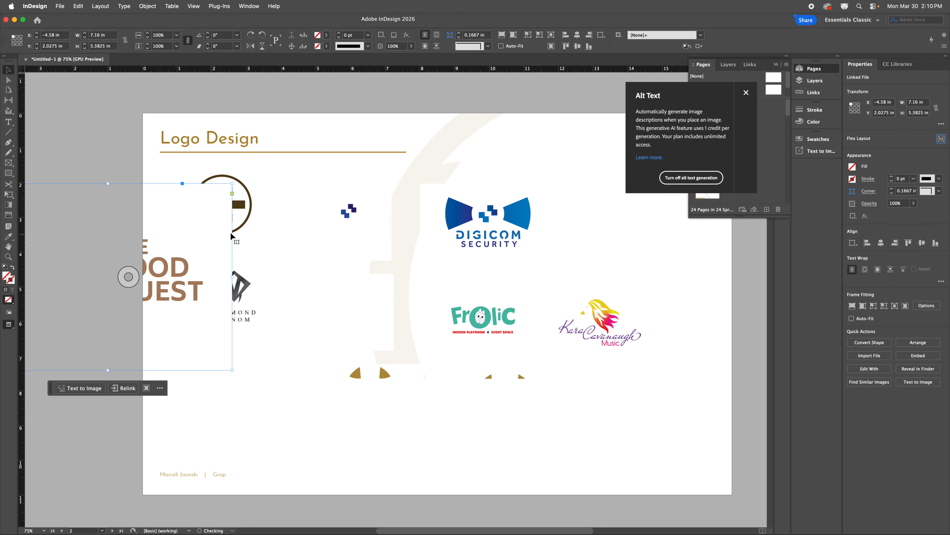
pyautogui.click(247, 205)
# Step: Delete the circle, Diamond Venom, small squares, Digicom Security and leftover logo frames
pyautogui.press('Delete')
pyautogui.click(257, 306)
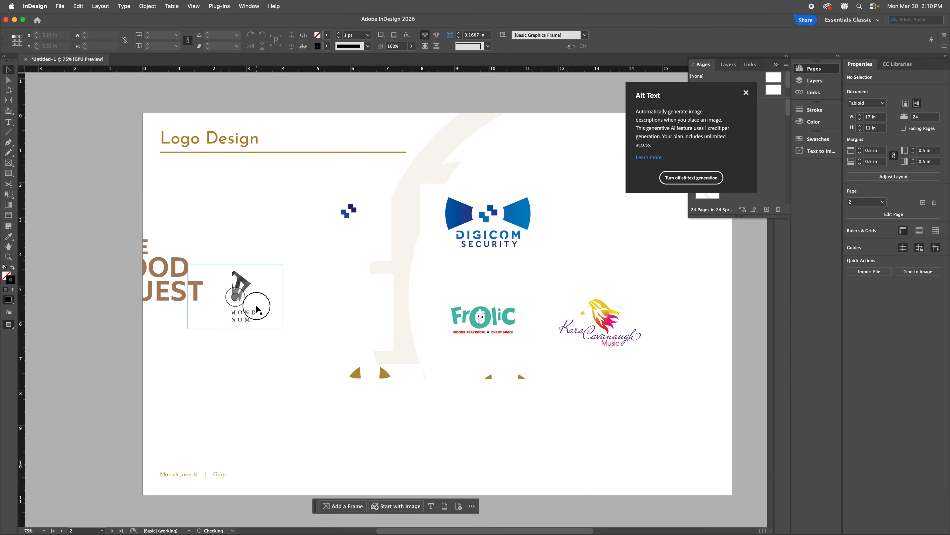
pyautogui.press('Delete')
pyautogui.click(375, 209)
pyautogui.press('Delete')
pyautogui.click(483, 208)
pyautogui.press('Delete')
pyautogui.moveTo(297, 243); pyautogui.dragTo(631, 379)
pyautogui.press('Delete')
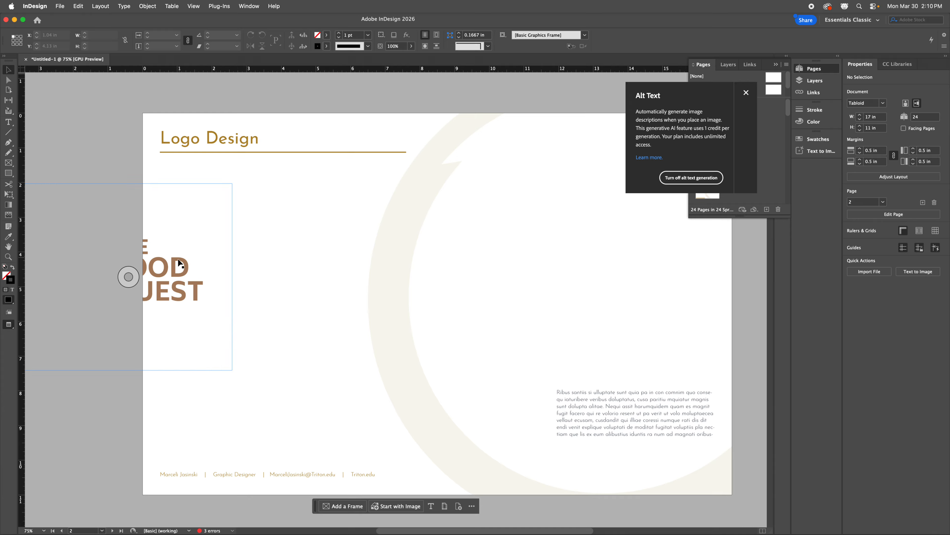
# Step: Enlarge the Food Quest logo frame to about 9.81 × 7.37 in and position it at X 0.98 in
pyautogui.click(402, 286)
pyautogui.moveTo(401, 286); pyautogui.dragTo(345, 250)
pyautogui.click(414, 357)
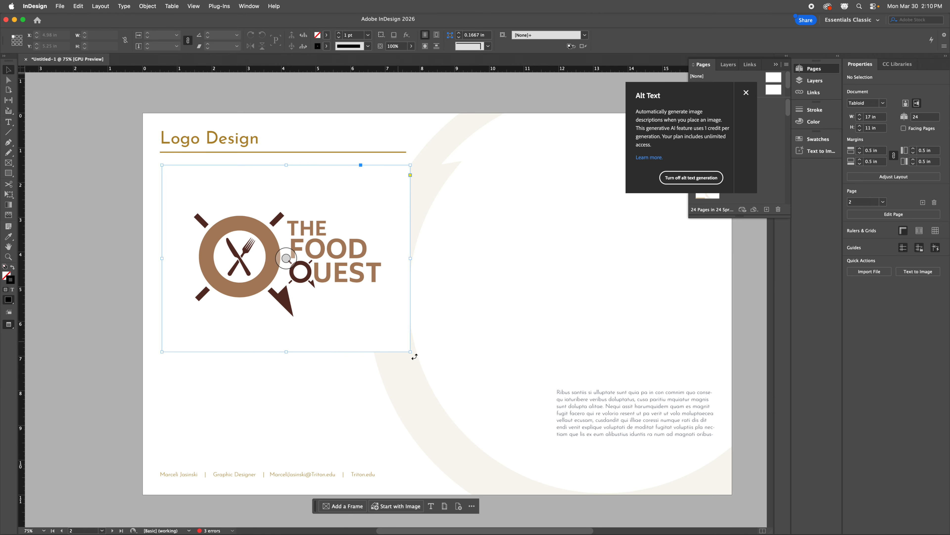
pyautogui.moveTo(410, 352); pyautogui.dragTo(502, 419)
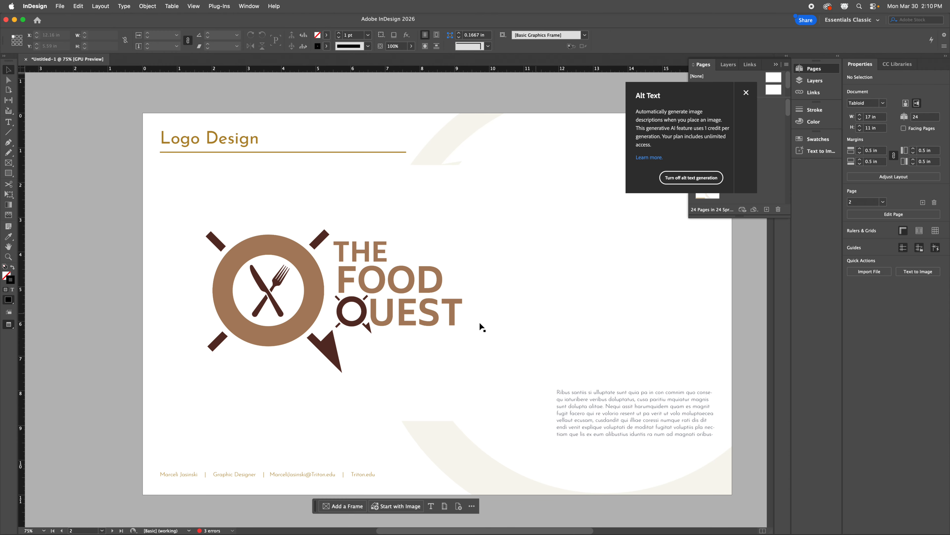
pyautogui.moveTo(351, 311); pyautogui.dragTo(427, 321)
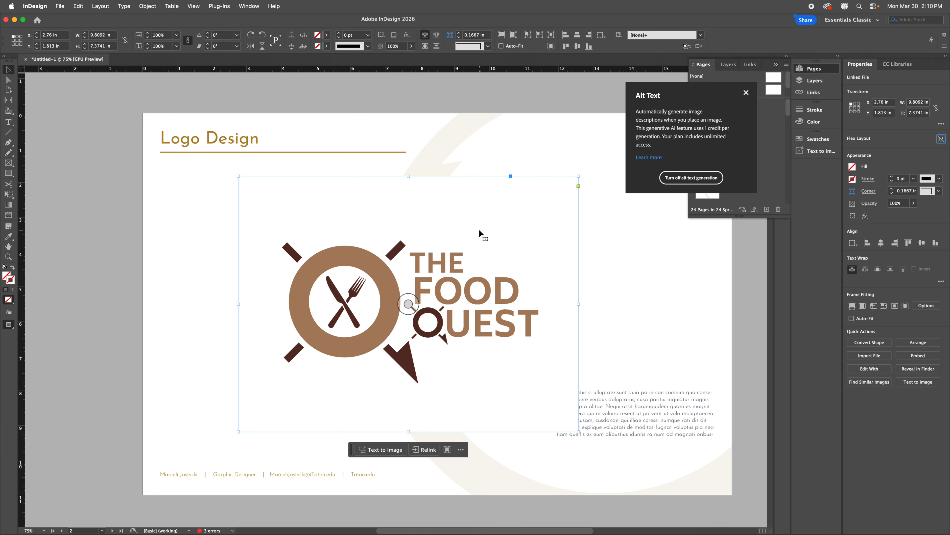
pyautogui.moveTo(479, 226); pyautogui.dragTo(422, 225)
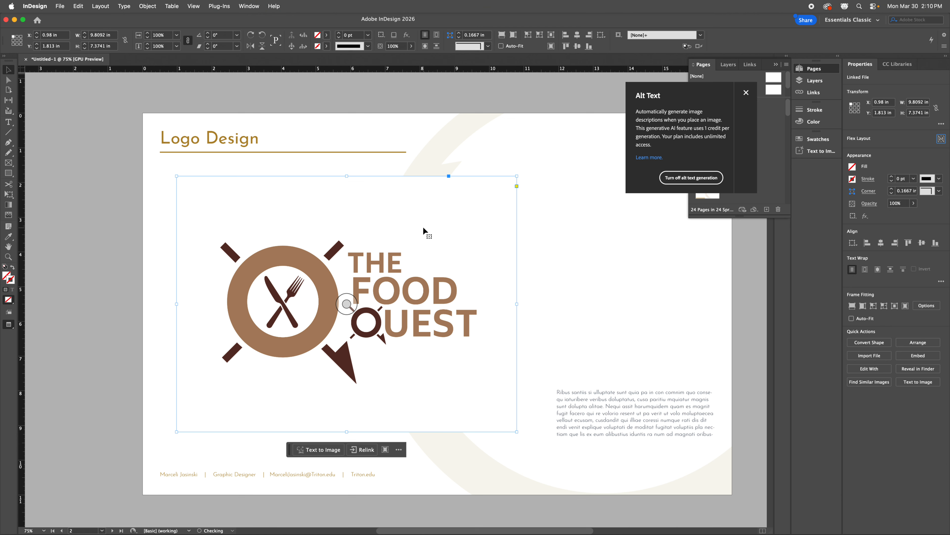
pyautogui.click(580, 268)
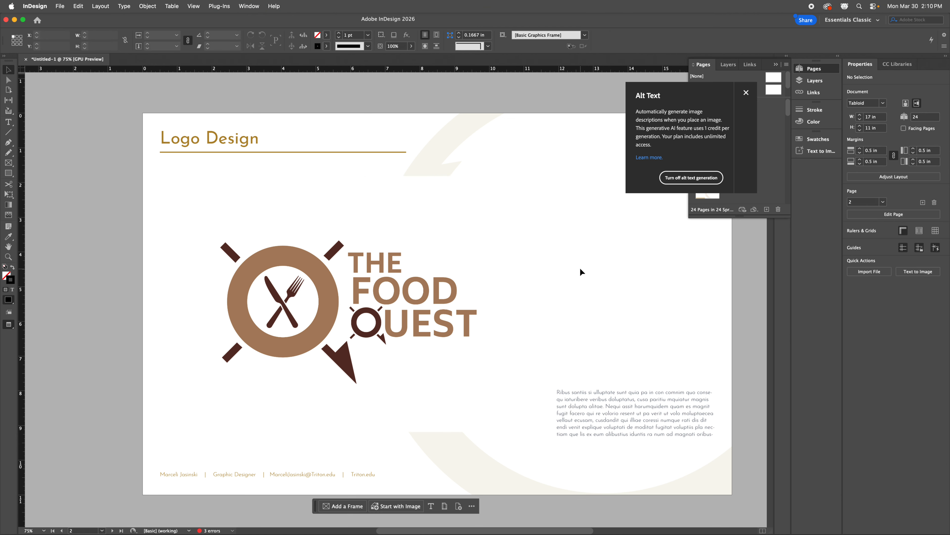
pyautogui.click(297, 399)
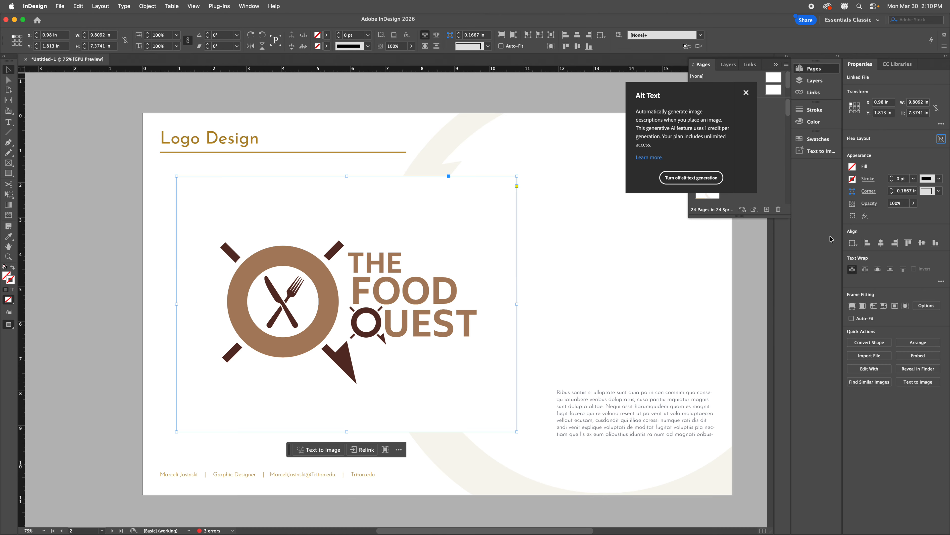
# Step: Give the Food Quest logo frame a drop shadow with distance 0
pyautogui.click(865, 216)
pyautogui.click(887, 235)
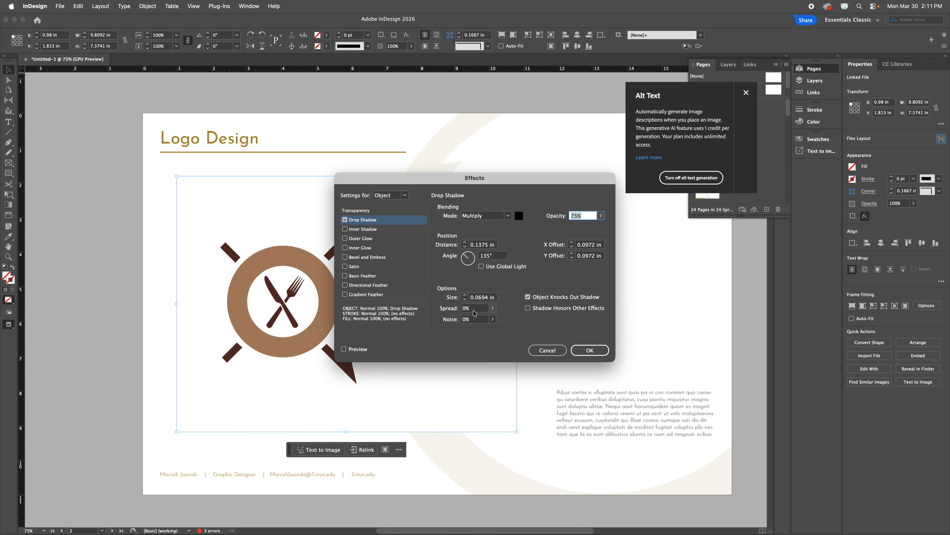
pyautogui.moveTo(487, 245); pyautogui.dragTo(469, 247)
pyautogui.write('0')
pyautogui.press('Return')
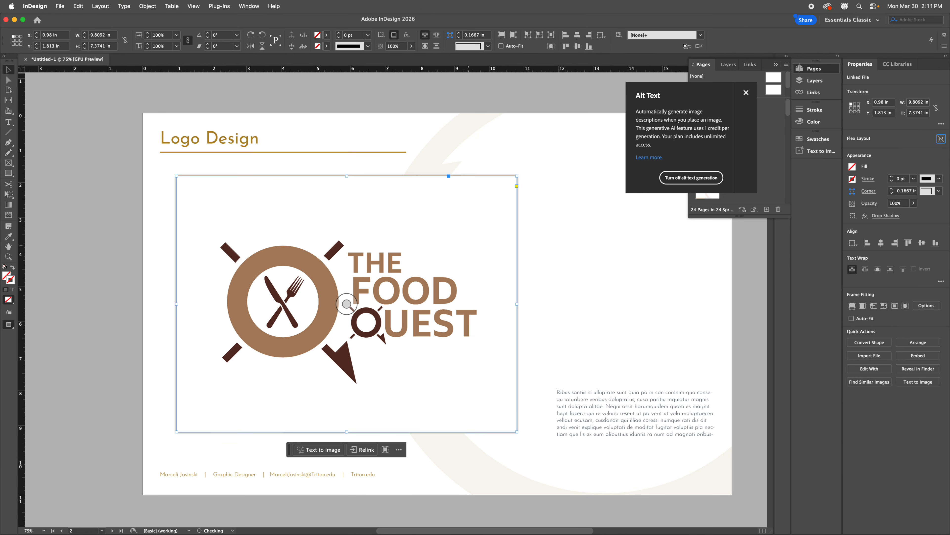
# Step: Nudge the logo frame, then shift the body text frame left to X 11.42, Y 7.86 in
pyautogui.click(592, 205)
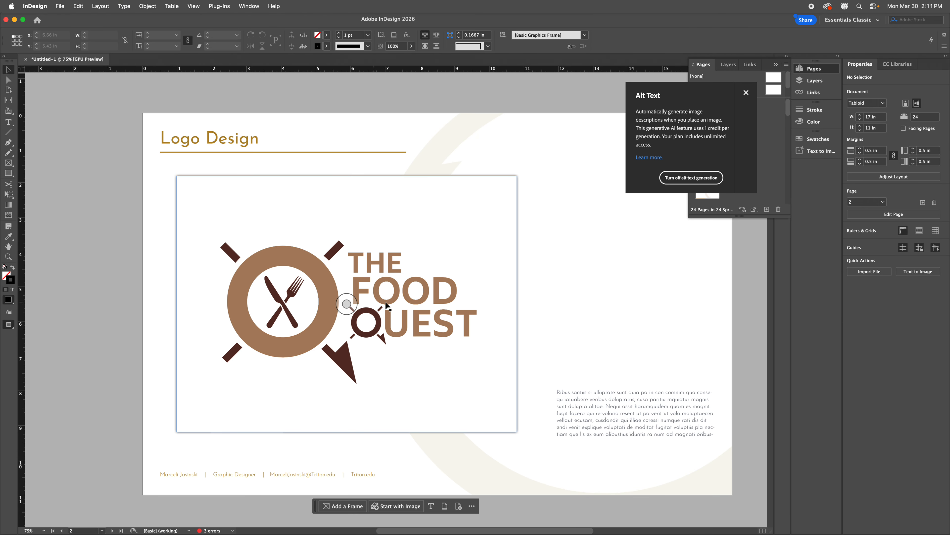
pyautogui.moveTo(476, 269); pyautogui.dragTo(482, 267)
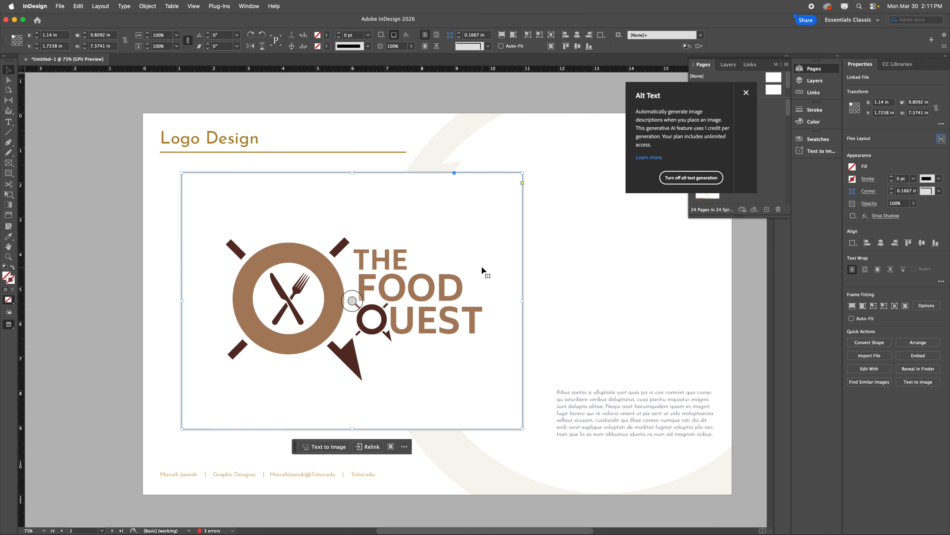
pyautogui.click(537, 276)
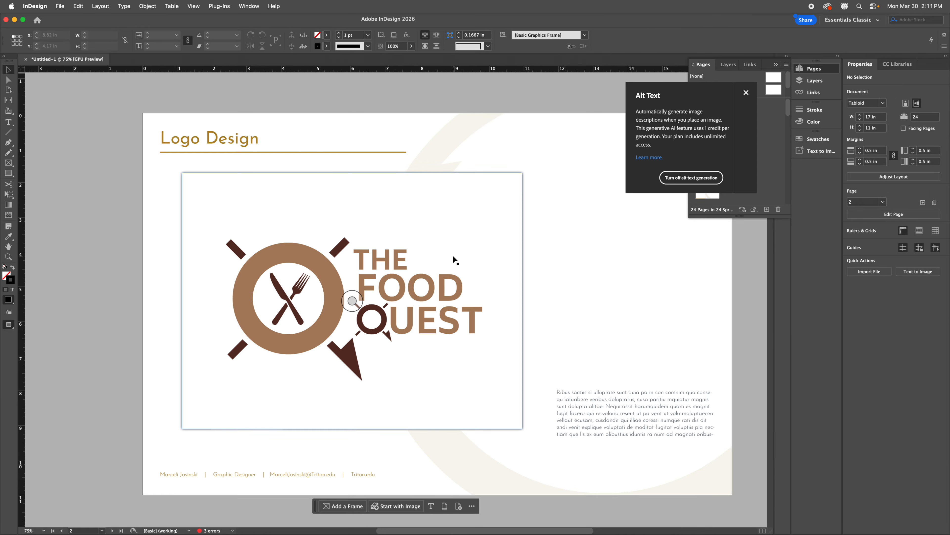
pyautogui.moveTo(452, 254); pyautogui.dragTo(458, 257)
pyautogui.moveTo(612, 399); pyautogui.dragTo(592, 402)
pyautogui.click(600, 329)
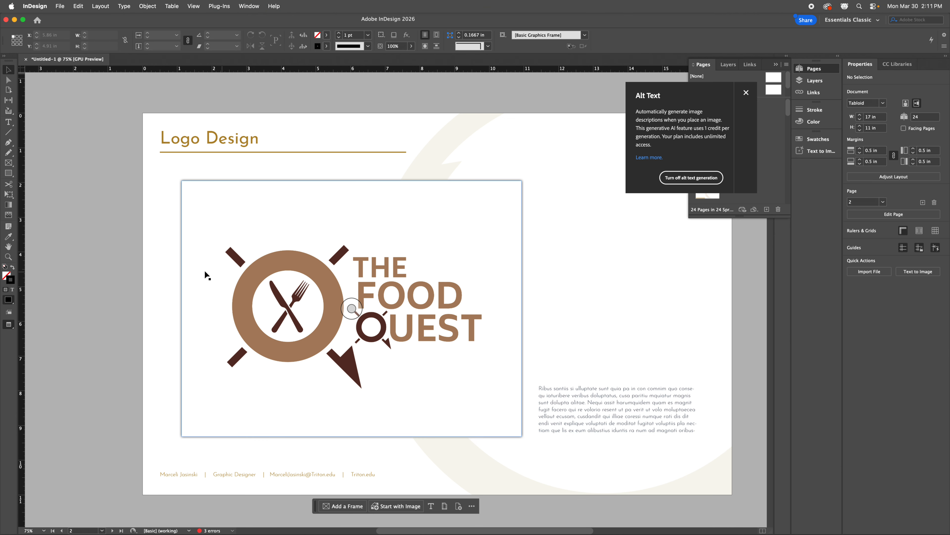
pyautogui.click(615, 417)
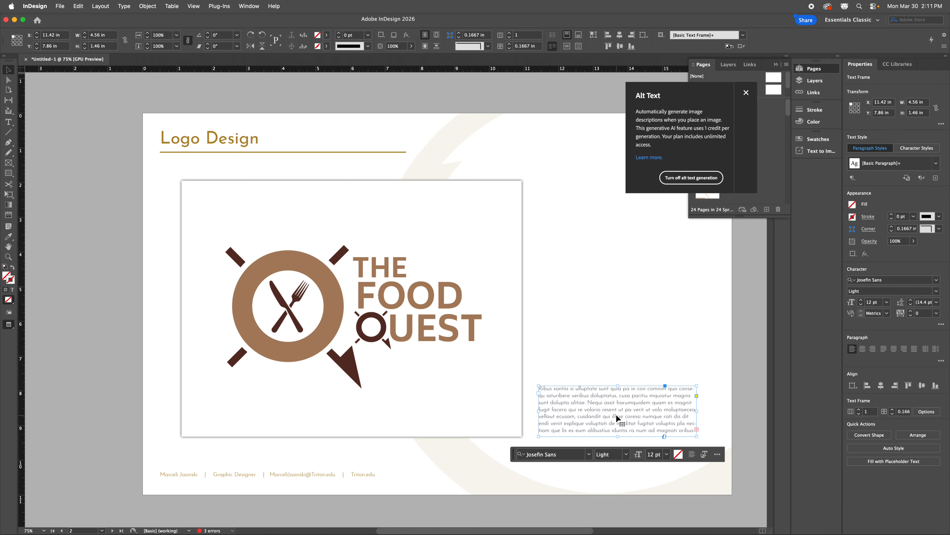
pyautogui.click(585, 276)
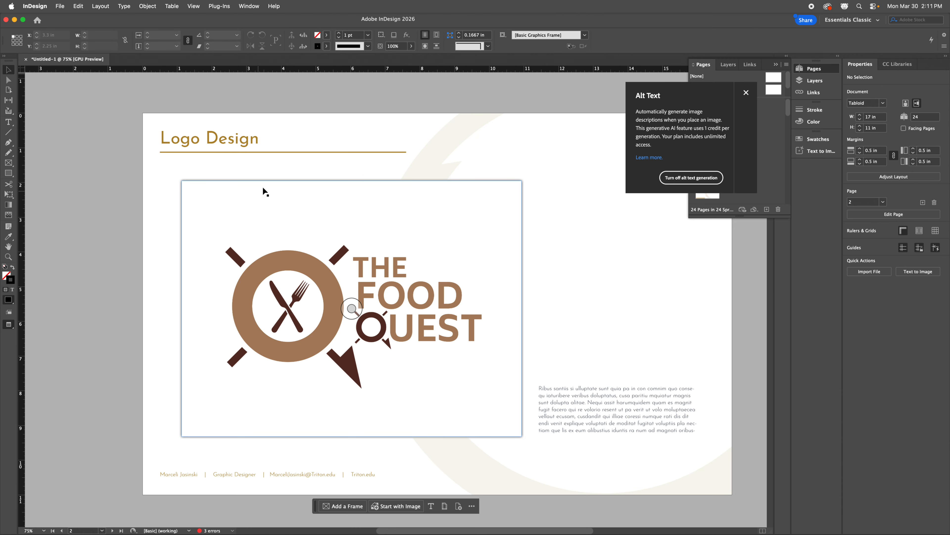
# Step: Replace the page 2 heading text 'Logo Design' with 'Branding'
pyautogui.tripleClick(248, 140)
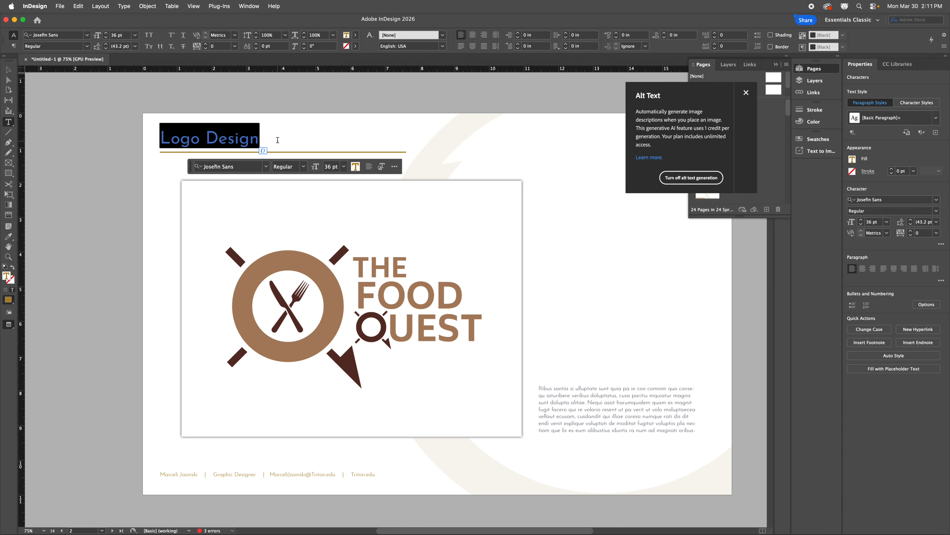
pyautogui.write('Branding')
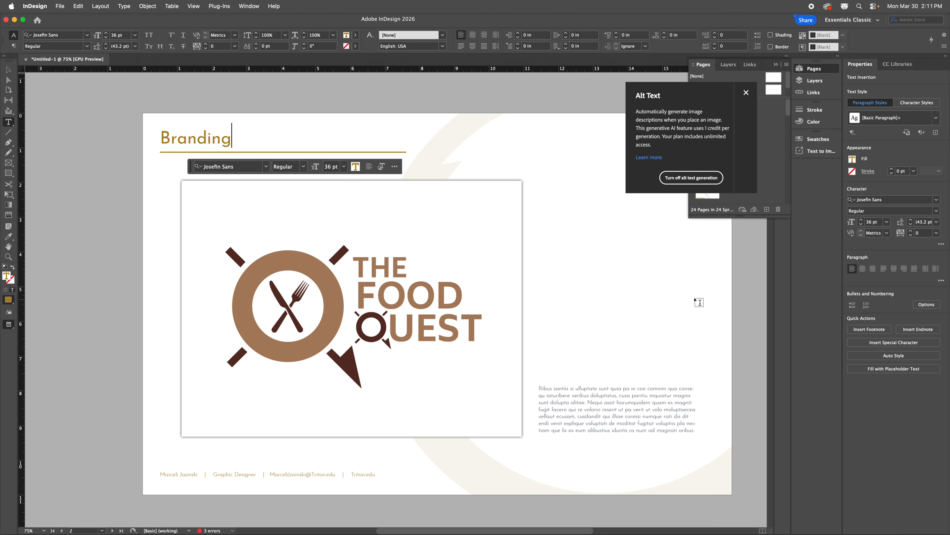
pyautogui.click(588, 283)
pyautogui.click(8, 70)
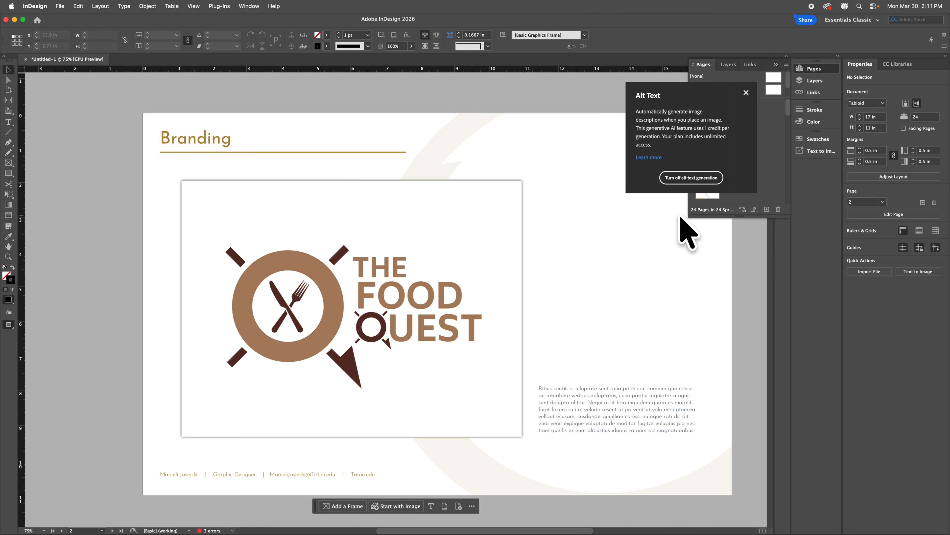
# Step: Draw a small square beside the logo, filled with the logo's light brown a48466
pyautogui.click(12, 173)
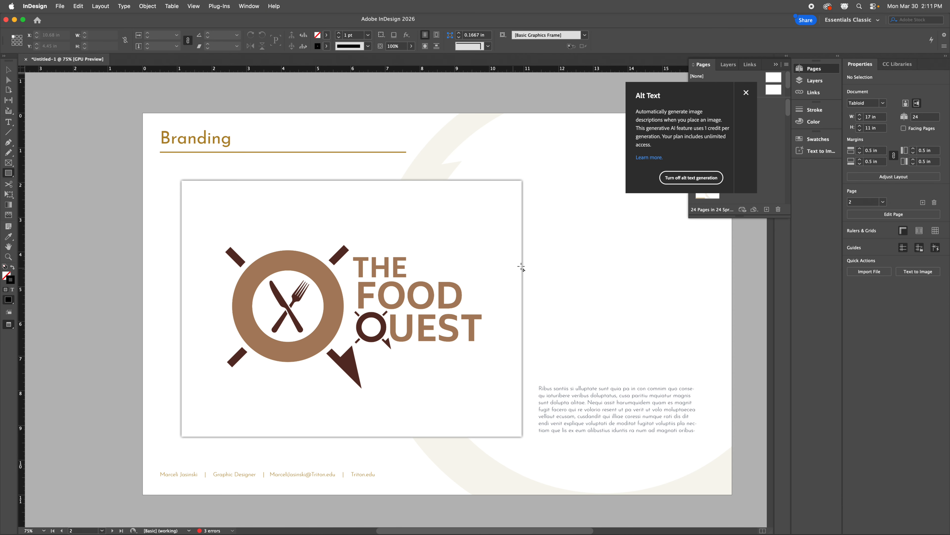
pyautogui.moveTo(548, 188); pyautogui.dragTo(586, 223)
pyautogui.click(13, 268)
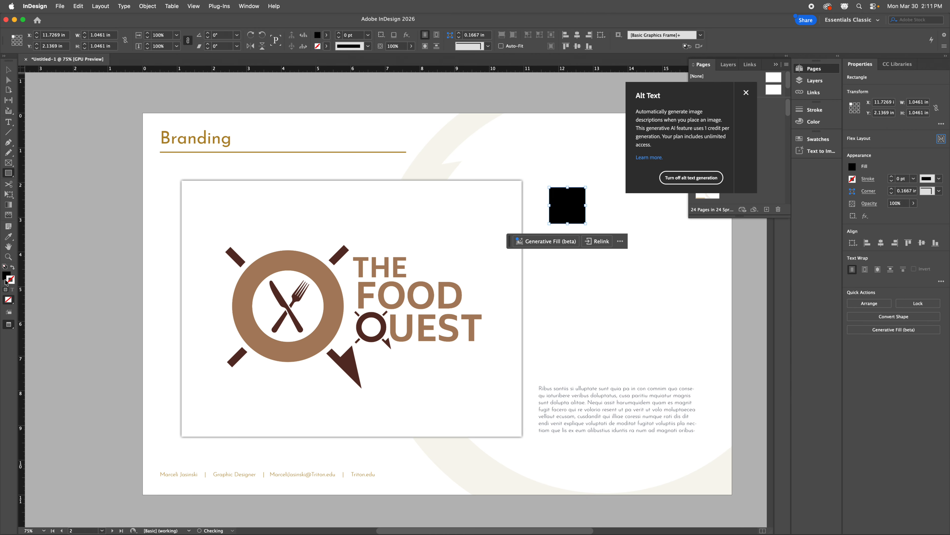
pyautogui.doubleClick(6, 277)
pyautogui.click(528, 333)
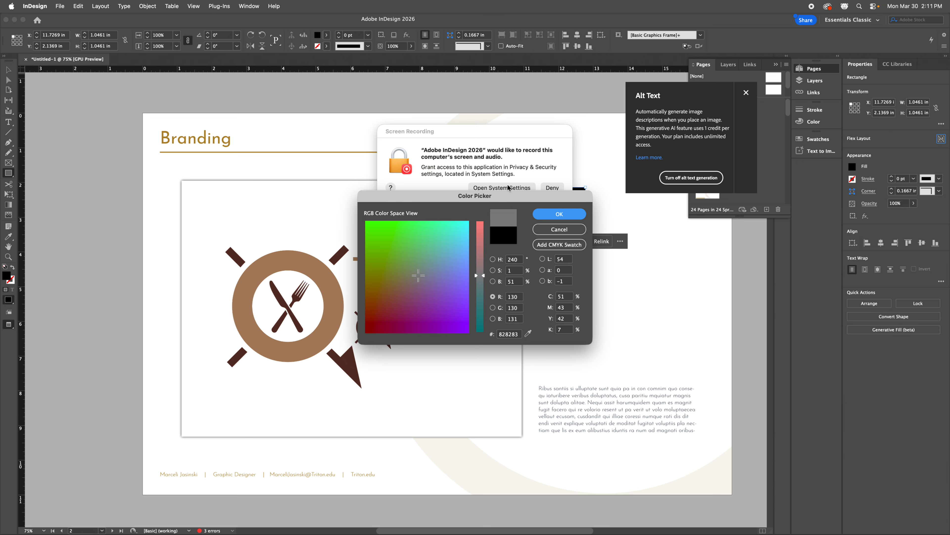
pyautogui.click(558, 188)
pyautogui.click(559, 214)
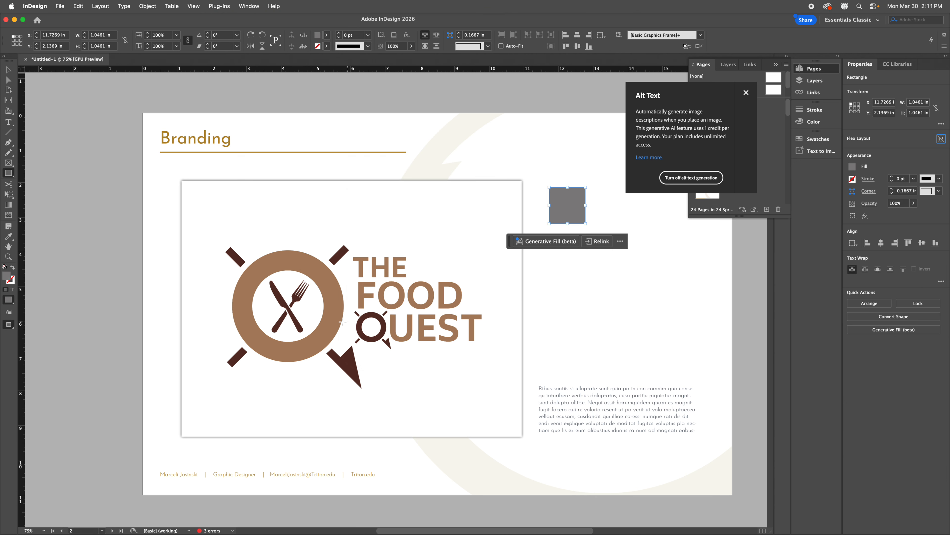
pyautogui.doubleClick(9, 276)
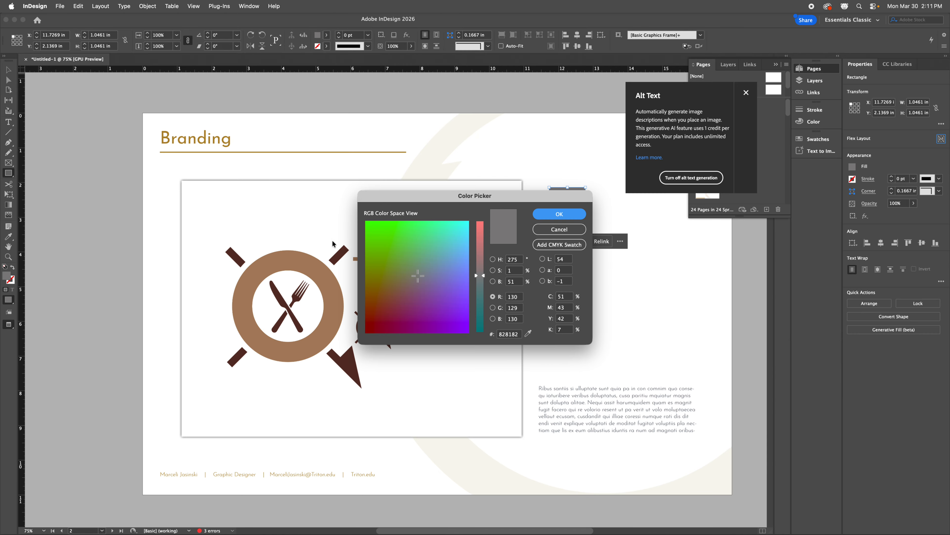
pyautogui.click(528, 334)
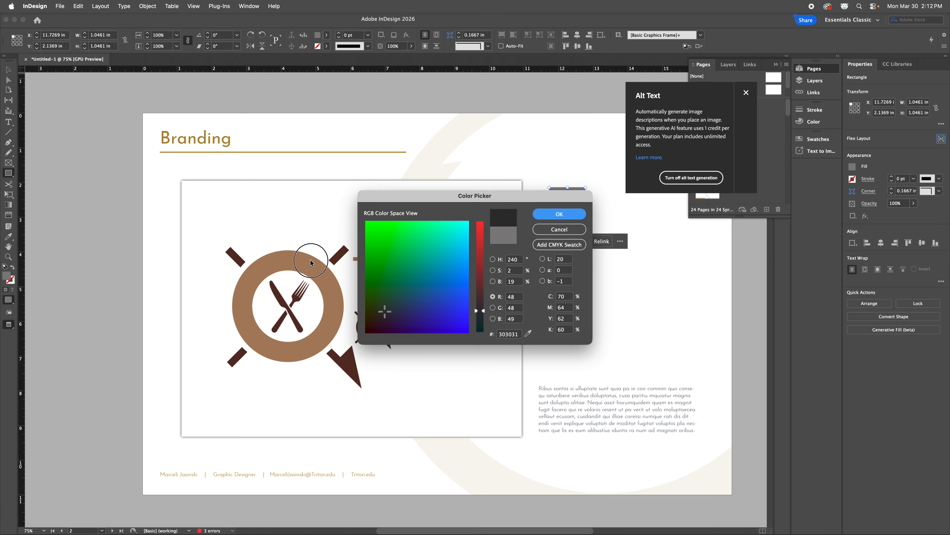
pyautogui.click(312, 272)
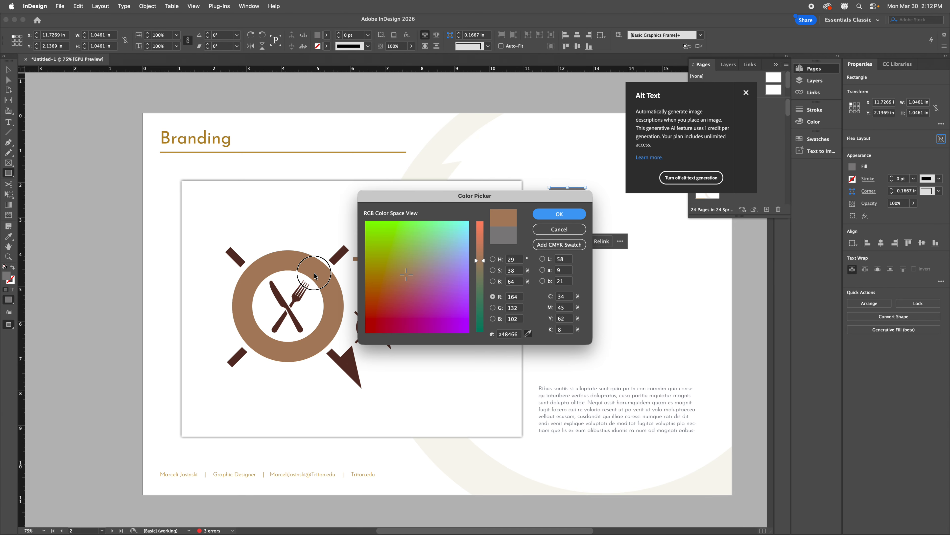
pyautogui.click(578, 219)
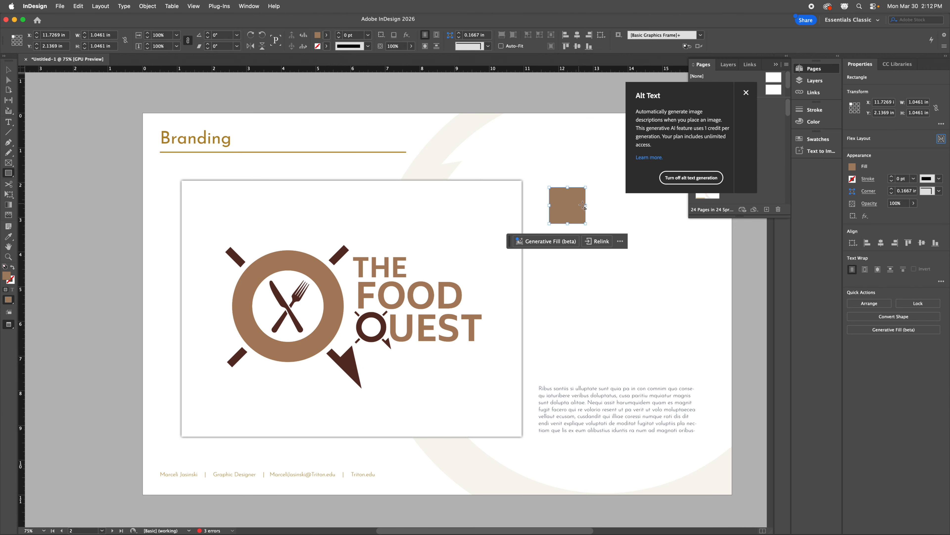
# Step: Position the square and fill the second square with the logo's dark brown 533229
pyautogui.click(8, 70)
pyautogui.moveTo(566, 209); pyautogui.dragTo(613, 210)
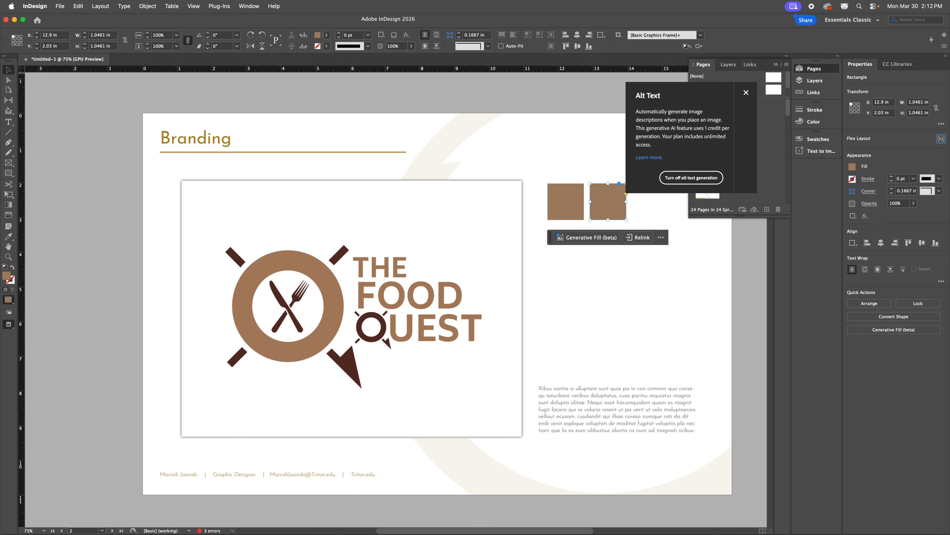
pyautogui.doubleClick(8, 278)
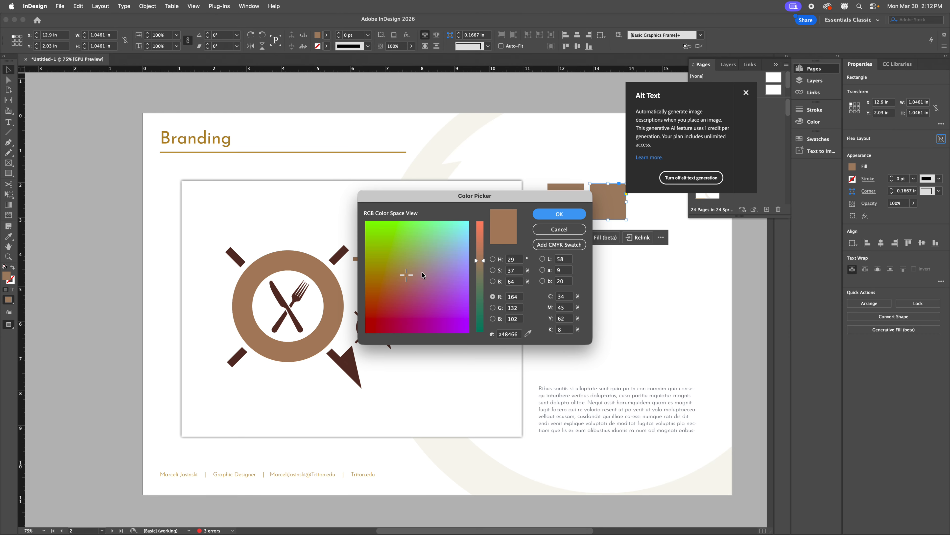
pyautogui.click(528, 333)
pyautogui.click(350, 362)
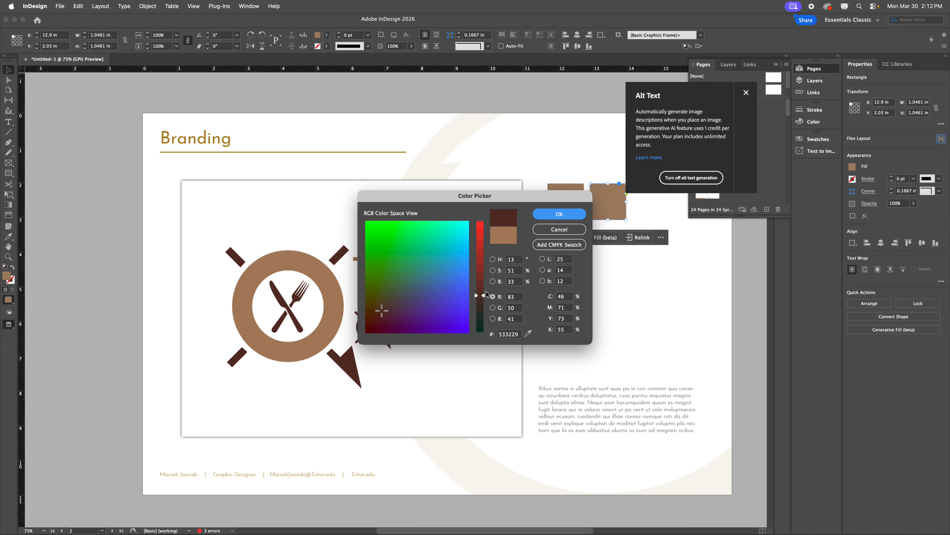
pyautogui.click(560, 214)
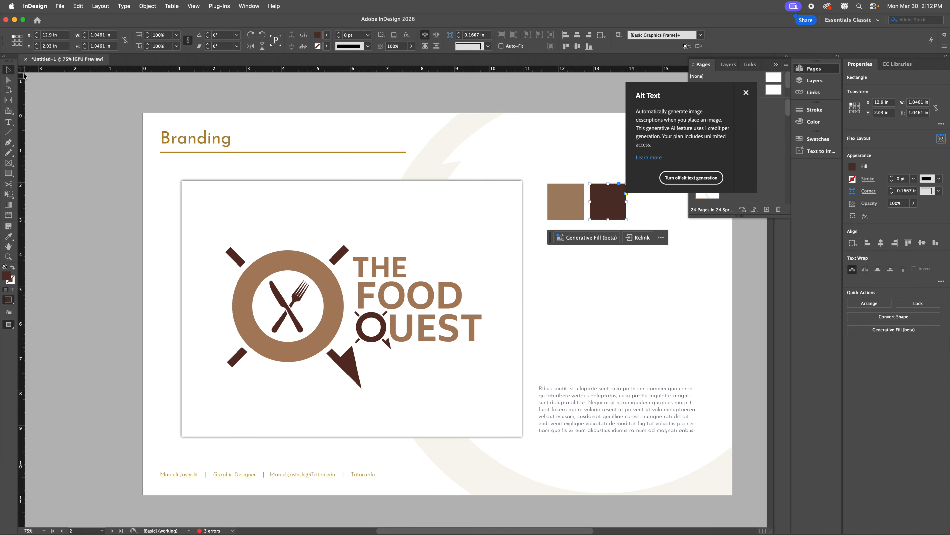
# Step: Move both brown swatch squares left together, closer to the logo
pyautogui.click(533, 259)
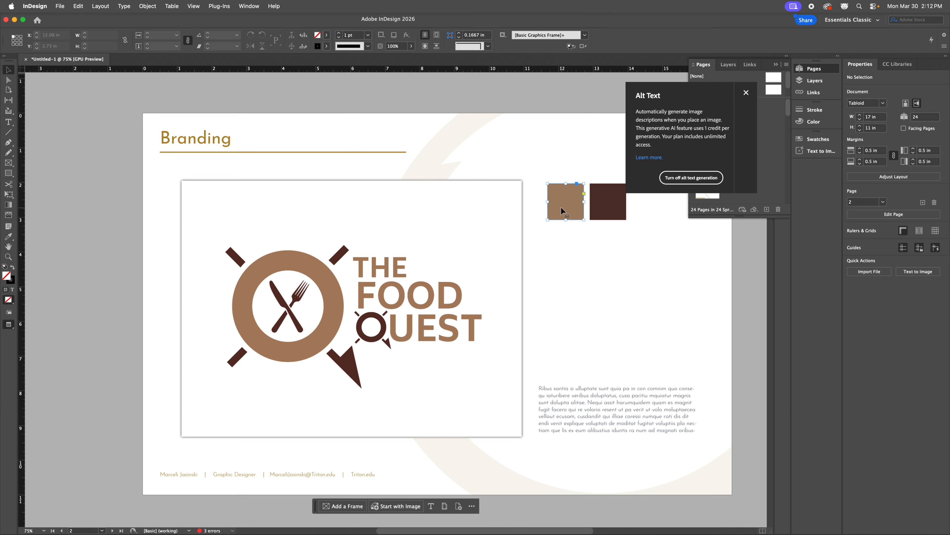
pyautogui.keyDown('shift'); pyautogui.click(617, 210); pyautogui.keyUp('shift')
pyautogui.moveTo(619, 211)
pyautogui.mouseDown()
pyautogui.moveTo(629, 215)
pyautogui.moveTo(609, 207)
pyautogui.mouseUp()
pyautogui.click(667, 261)
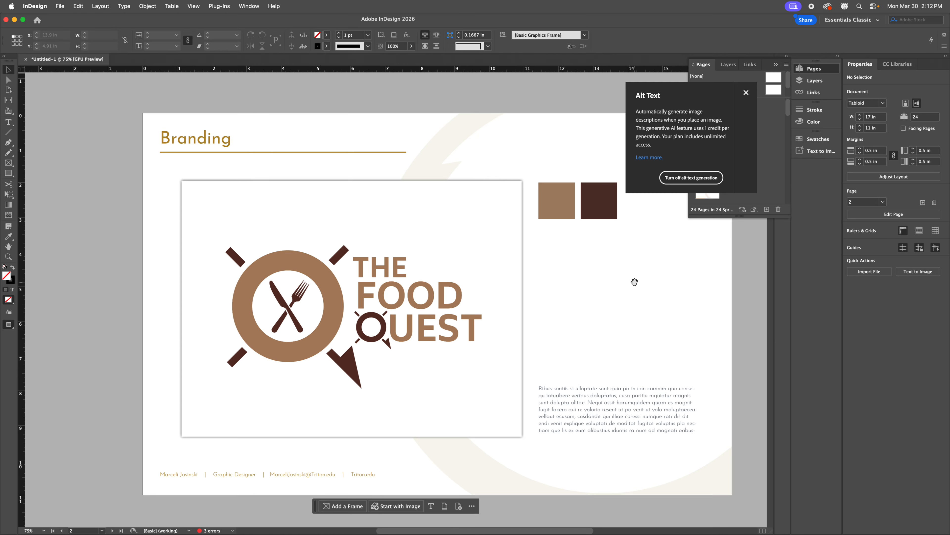
# Step: Pan down from the Branding page to the Logo Design page, then hide InDesign
pyautogui.moveTo(635, 280); pyautogui.dragTo(562, 280)
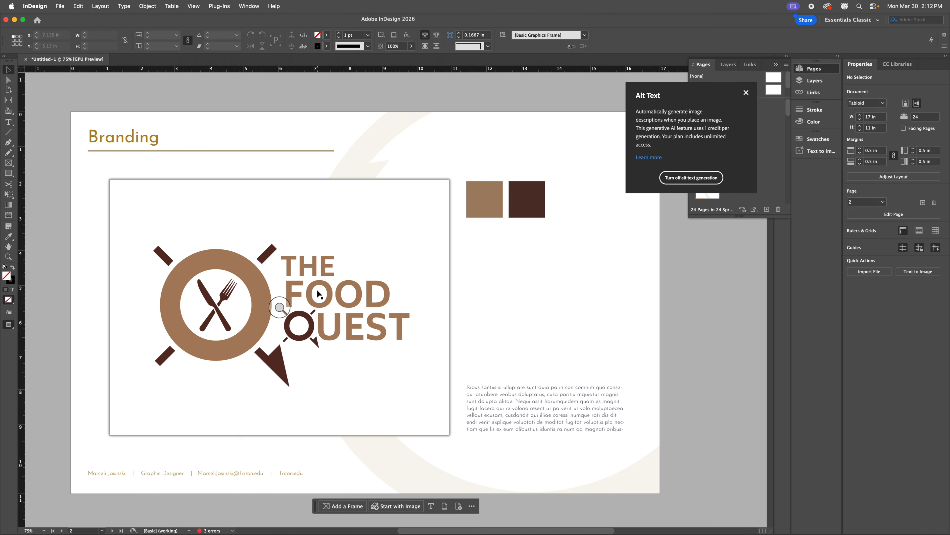
pyautogui.click(529, 414)
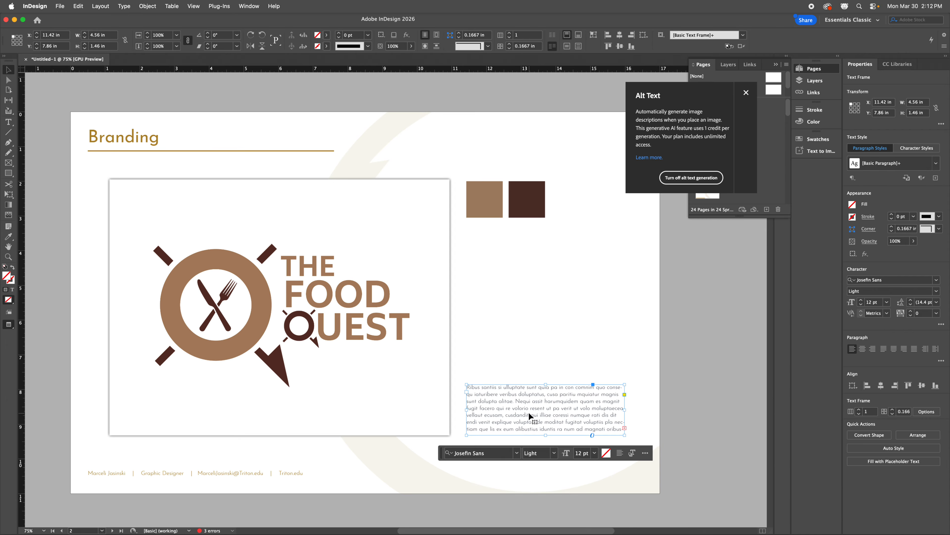
pyautogui.moveTo(394, 363); pyautogui.dragTo(412, 149)
pyautogui.moveTo(421, 320); pyautogui.dragTo(427, 268)
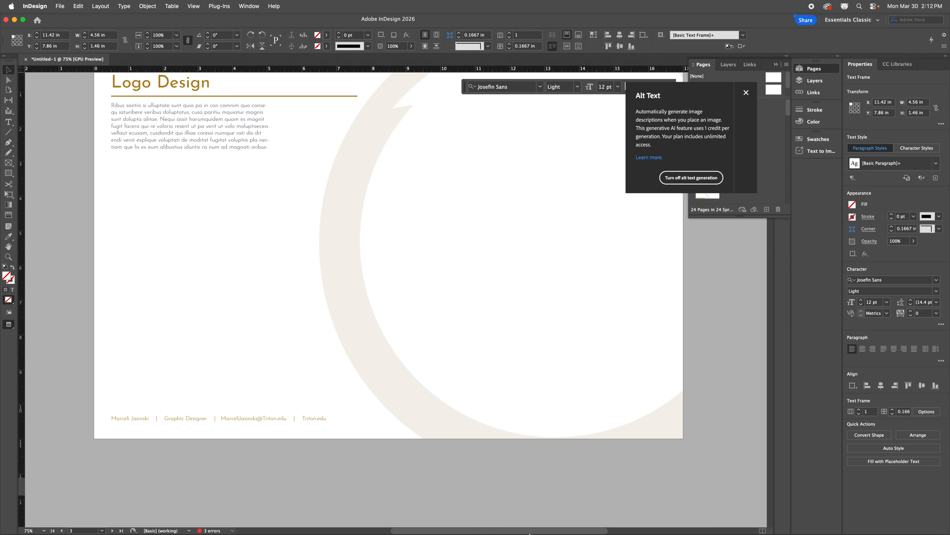
pyautogui.press('F11')
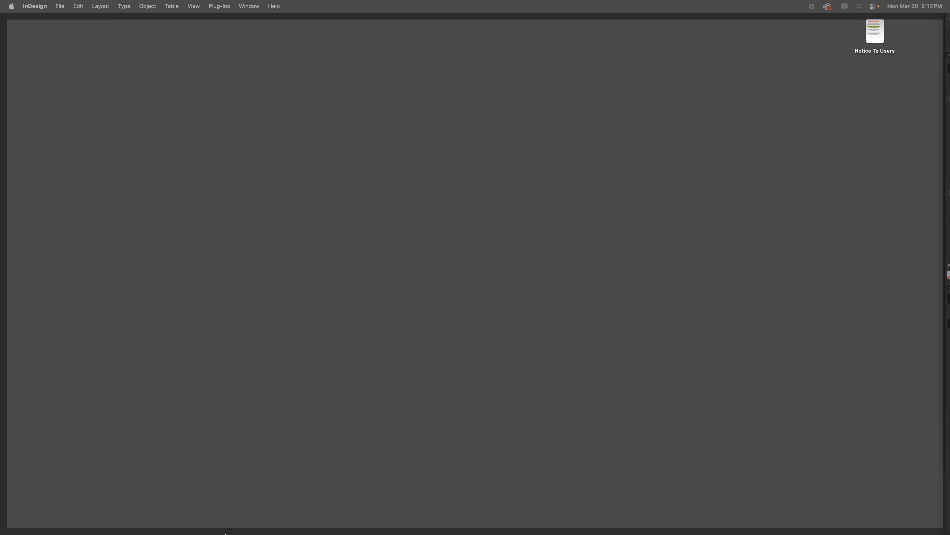
# Step: Bring Norwegian.jpg from the PortExample folder onto the Logo Design page, sized below the intro text
pyautogui.click(261, 429)
pyautogui.click(89, 504)
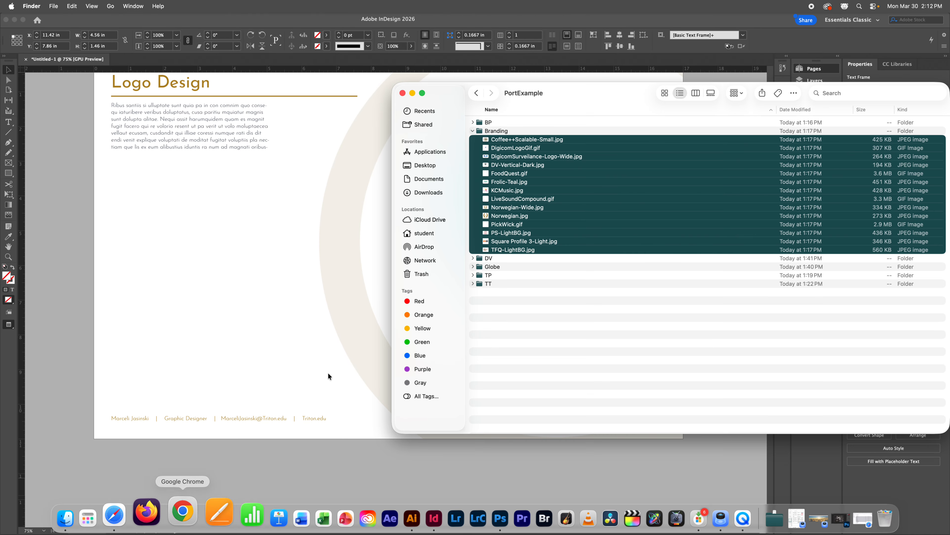
pyautogui.click(585, 276)
pyautogui.click(522, 209)
pyautogui.click(518, 216)
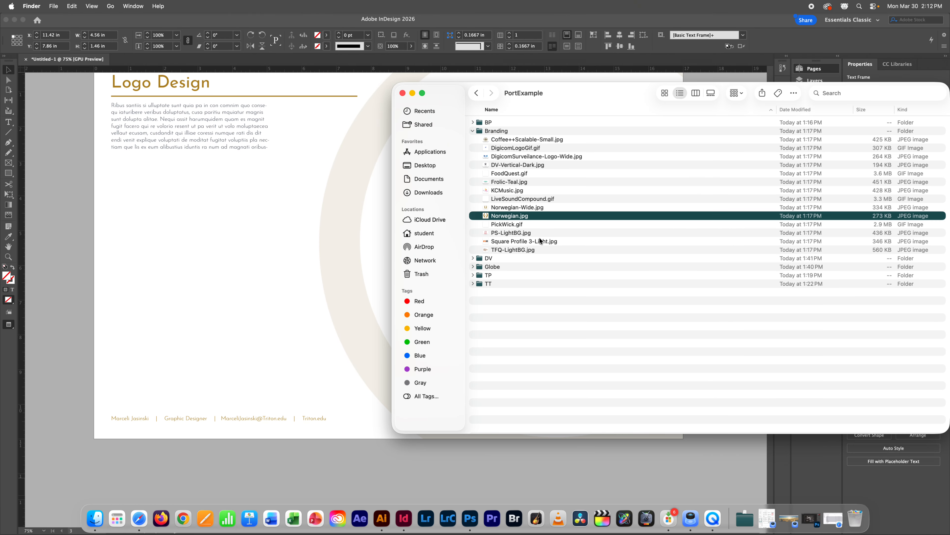
pyautogui.press('space')
pyautogui.press('space')
pyautogui.moveTo(517, 219); pyautogui.dragTo(204, 283)
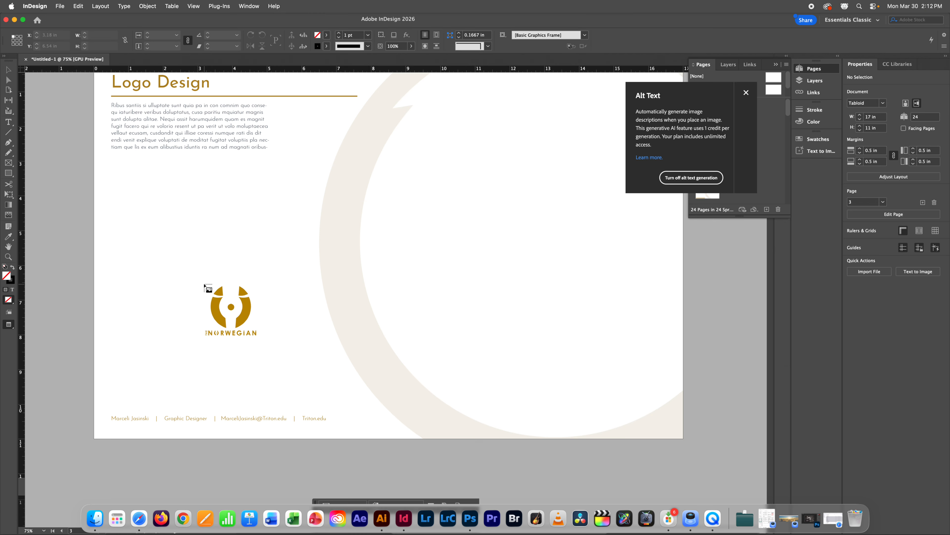
pyautogui.moveTo(141, 180); pyautogui.dragTo(302, 328)
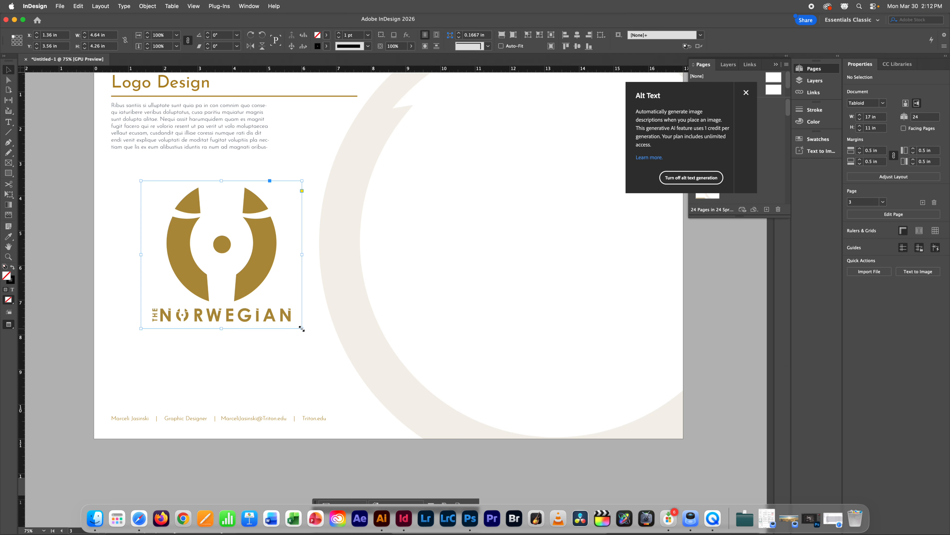
pyautogui.moveTo(272, 251); pyautogui.dragTo(240, 234)
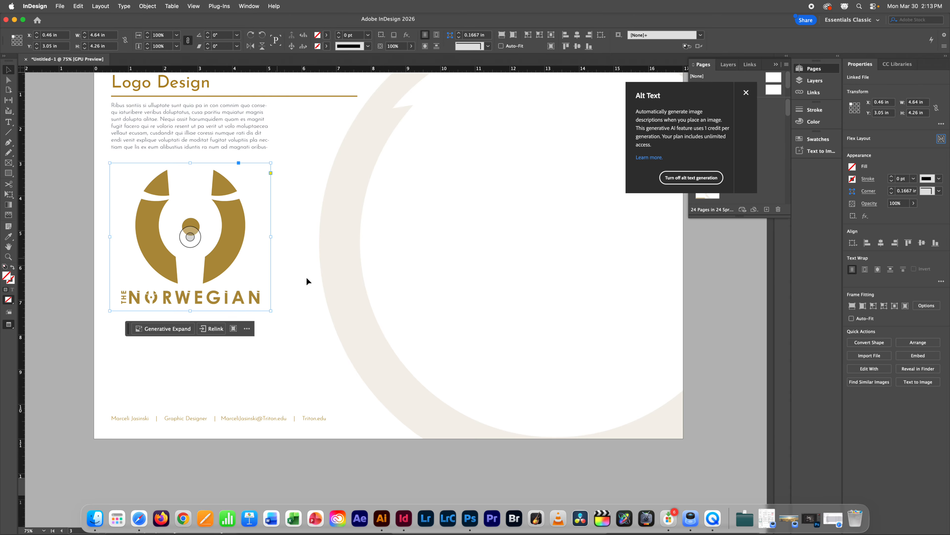
# Step: Preview the logo files and drag DigicomSurveilance-Logo-Wide.jpg onto the page
pyautogui.click(96, 513)
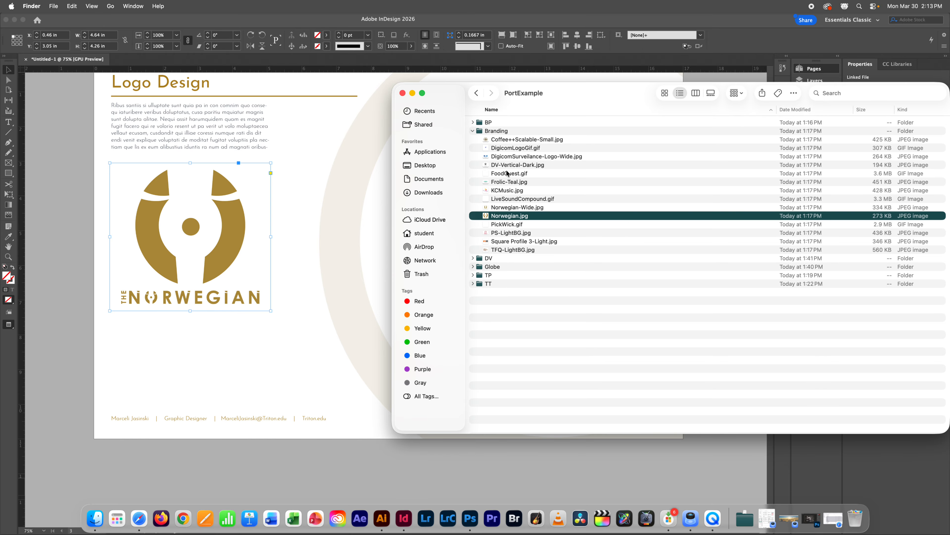
pyautogui.click(510, 165)
pyautogui.press('space')
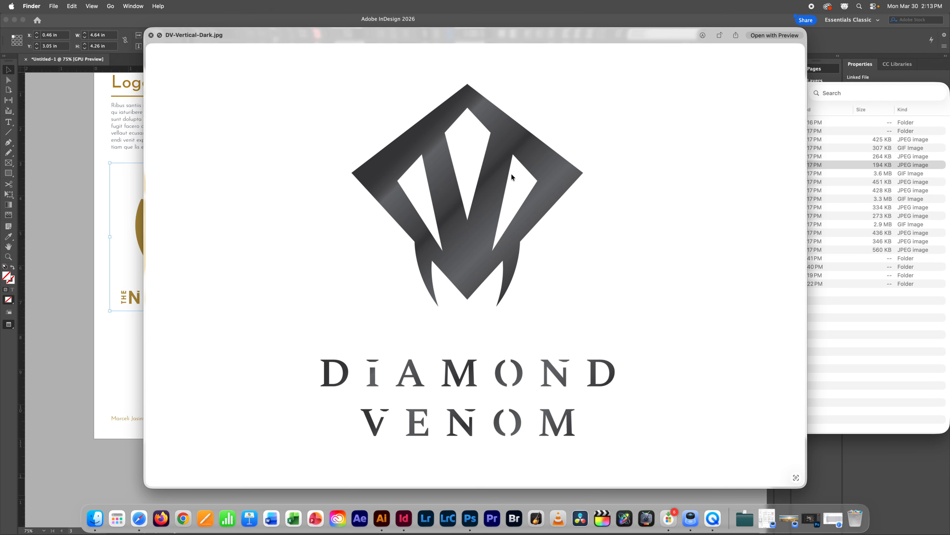
pyautogui.press('space')
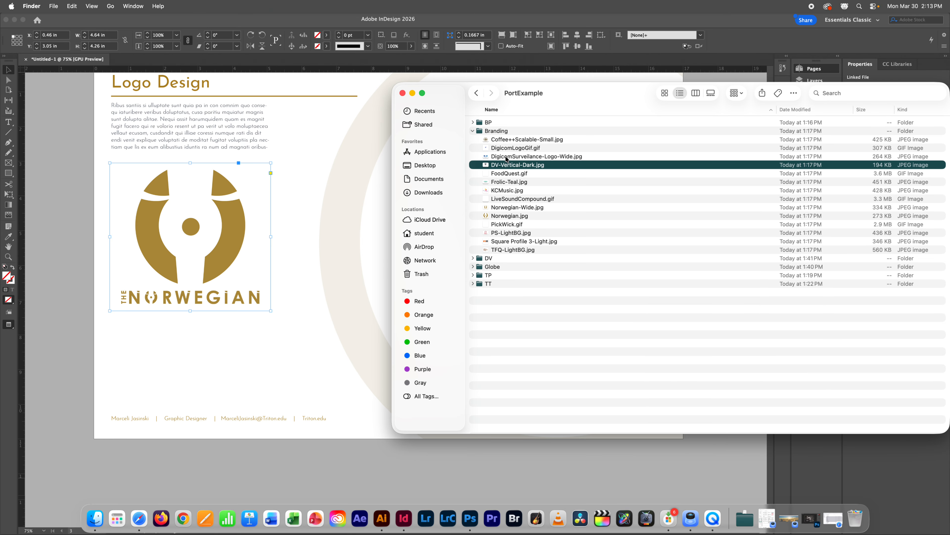
pyautogui.click(508, 157)
pyautogui.press('space')
pyautogui.press('space')
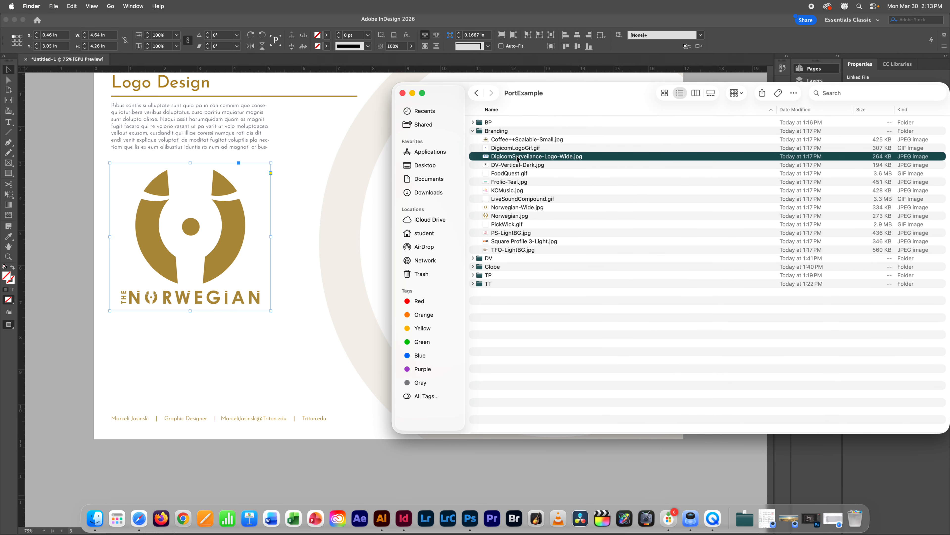
pyautogui.moveTo(517, 159); pyautogui.dragTo(305, 362)
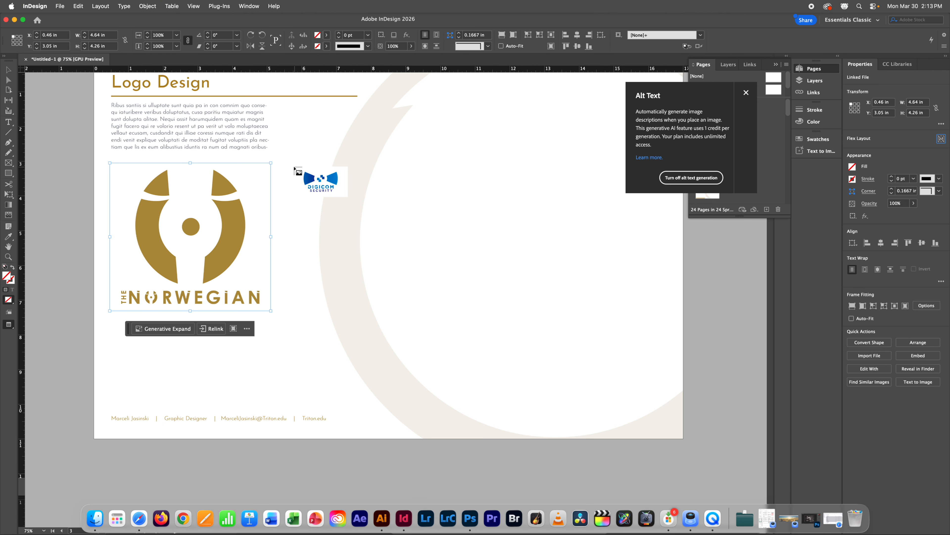
# Step: Place the Digicom logo beside the Norwegian logo in a 7.52 × 4.26 in frame, in Normal view
pyautogui.moveTo(291, 165); pyautogui.dragTo(537, 337)
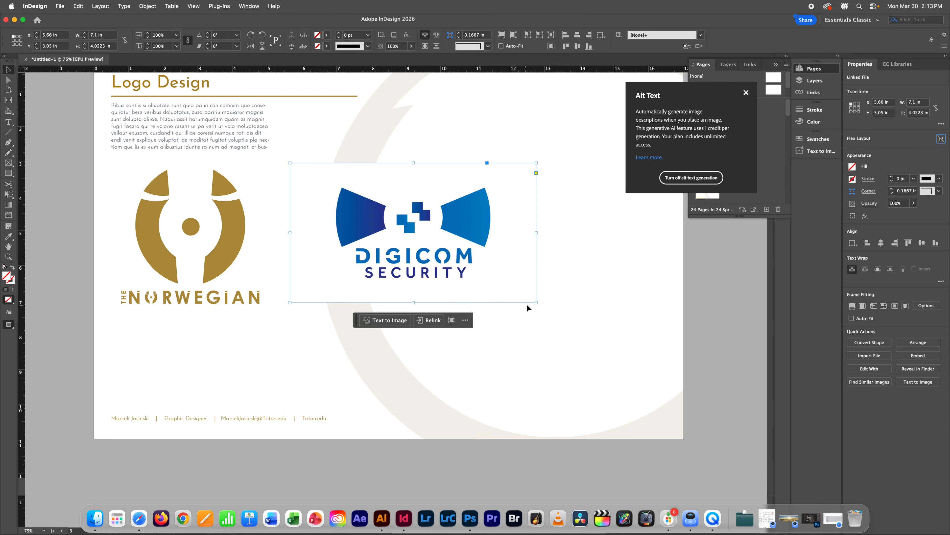
pyautogui.moveTo(537, 303); pyautogui.dragTo(550, 310)
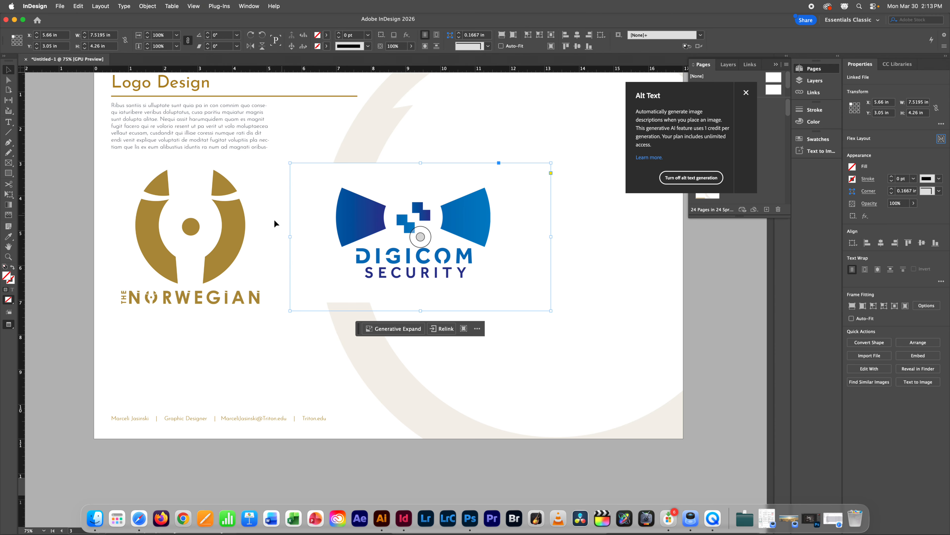
pyautogui.keyDown('shift'); pyautogui.click(190, 237); pyautogui.keyUp('shift')
pyautogui.press('w')
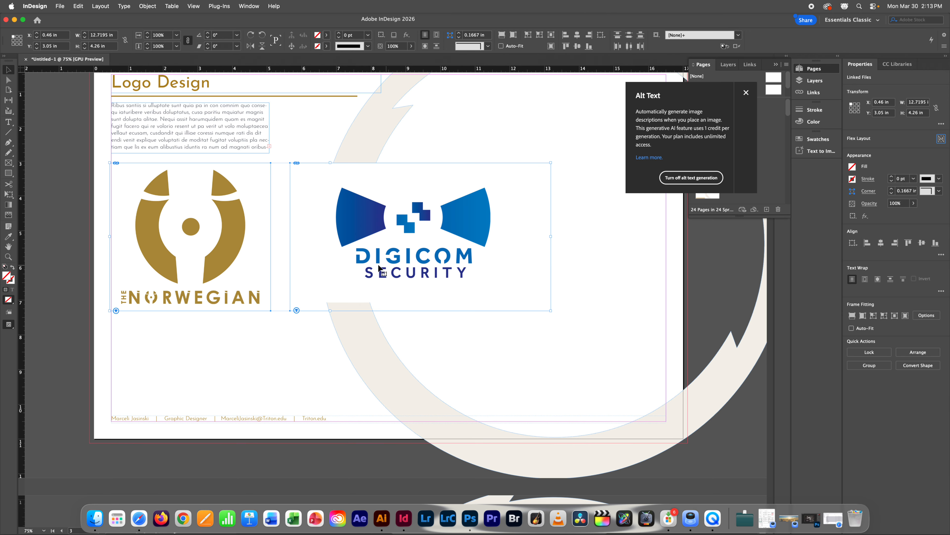
# Step: Check each logo frame individually, then scroll up to select the Food Quest logo frame
pyautogui.click(341, 272)
pyautogui.click(233, 261)
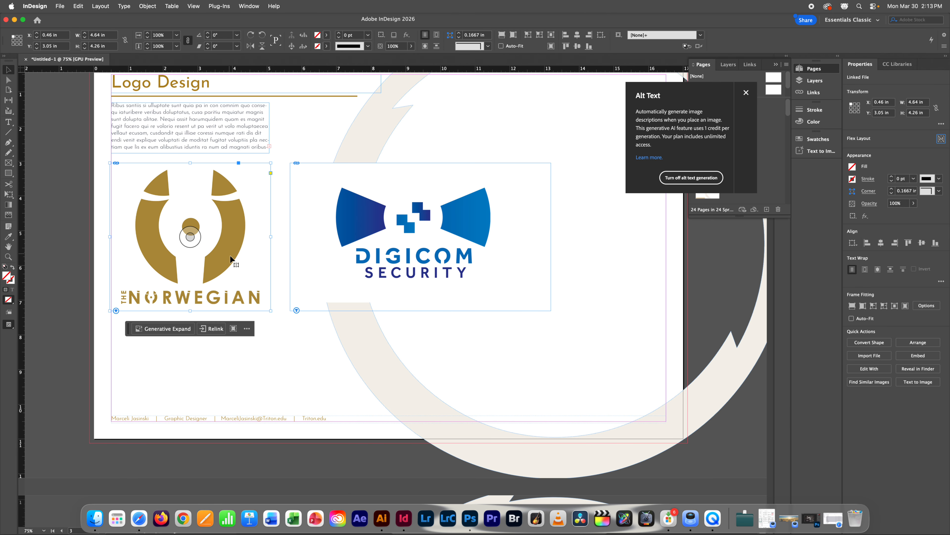
pyautogui.click(275, 362)
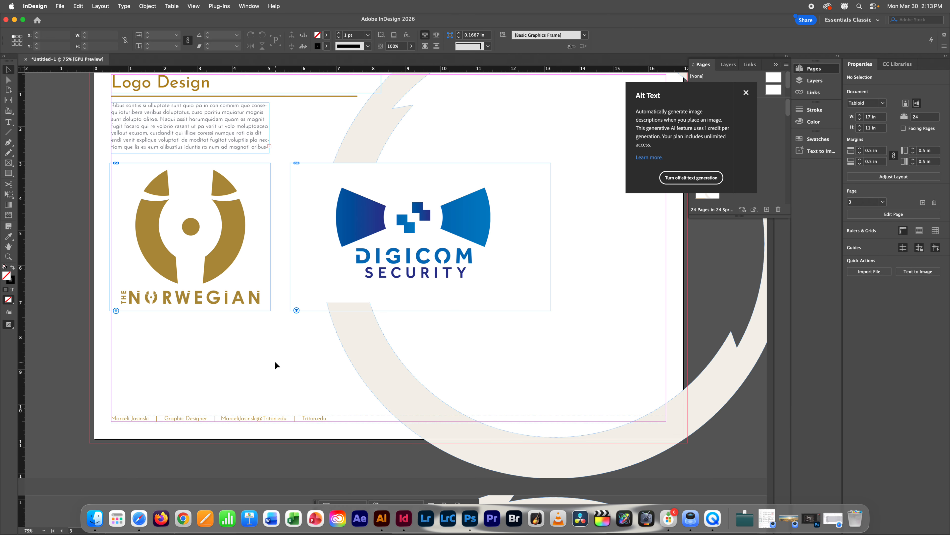
pyautogui.click(412, 288)
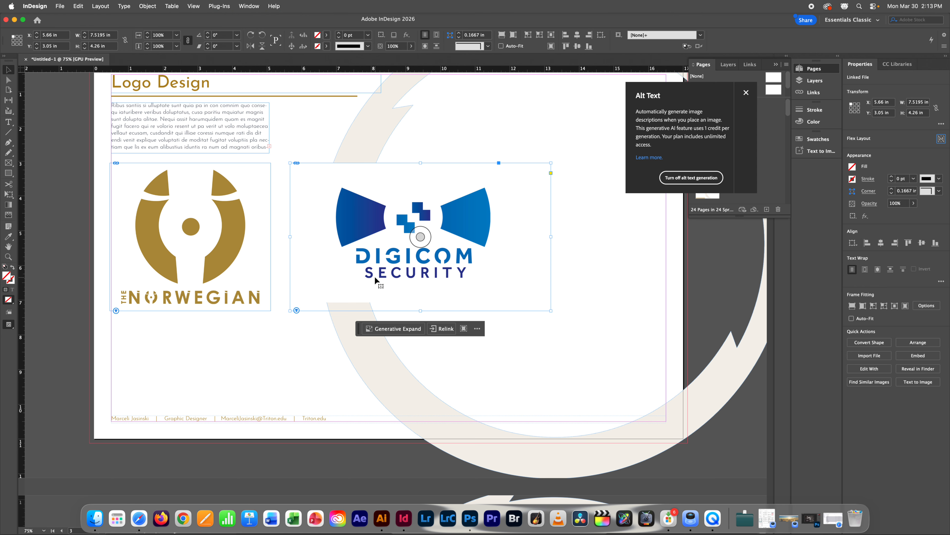
pyautogui.click(612, 300)
pyautogui.scroll(1, 601, 309)
pyautogui.scroll(15, 601, 309)
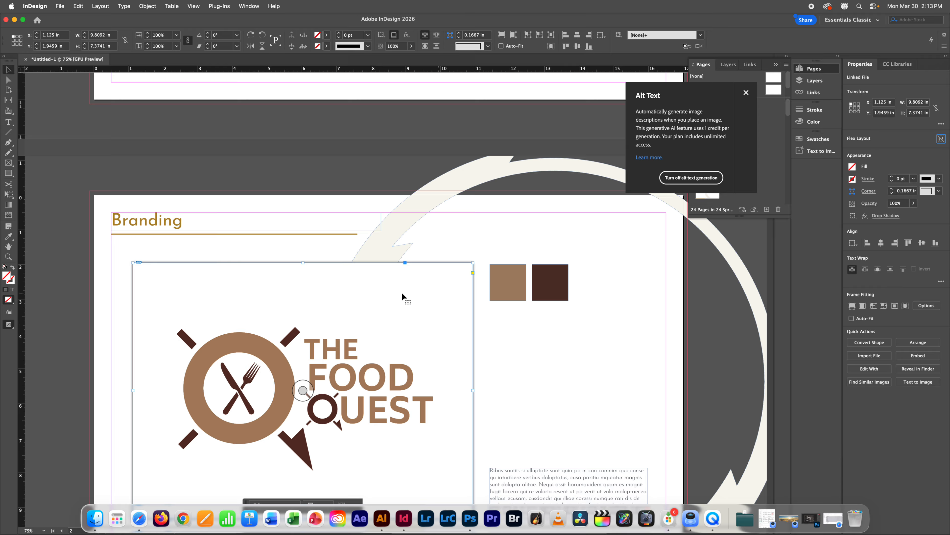
pyautogui.click(431, 296)
pyautogui.scroll(-15, 431, 295)
pyautogui.scroll(2, 430, 295)
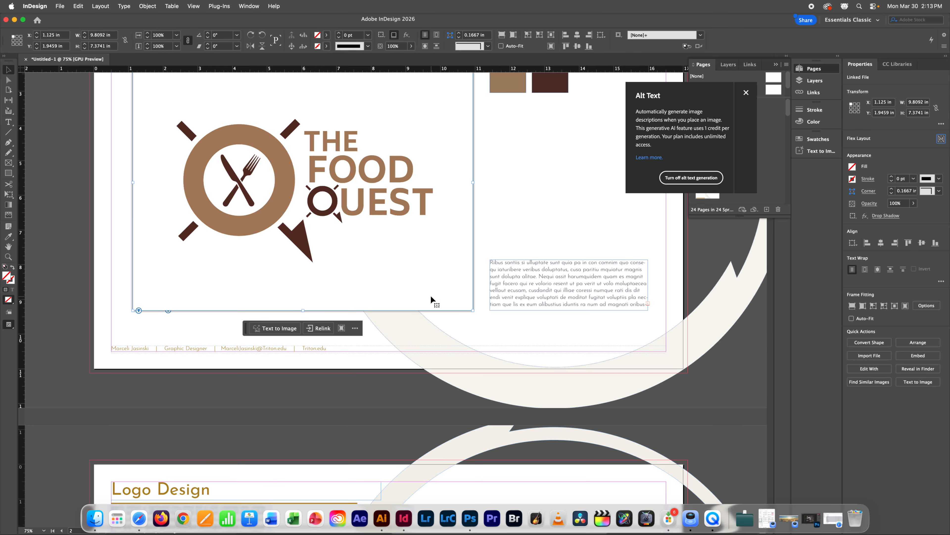
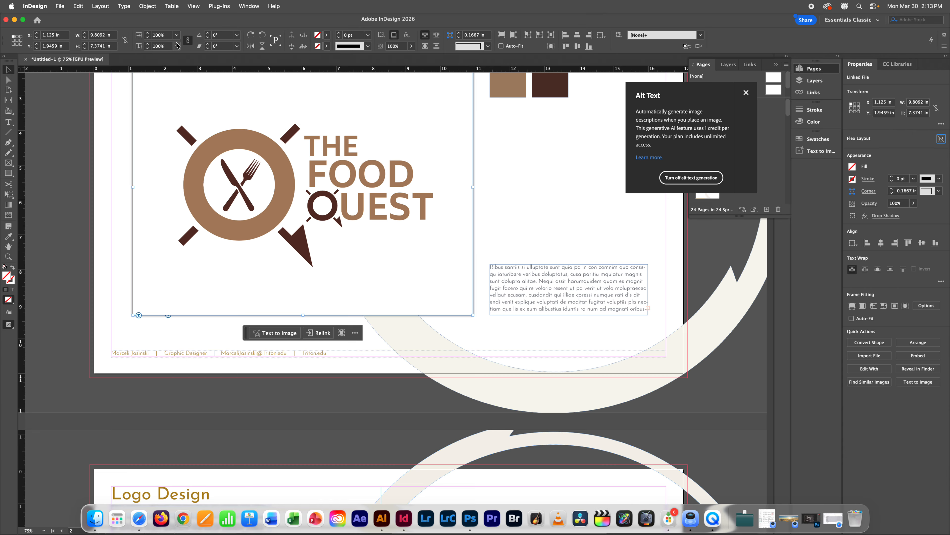
# Step: Show the Object Styles panel and move it clear of the logo
pyautogui.click(248, 7)
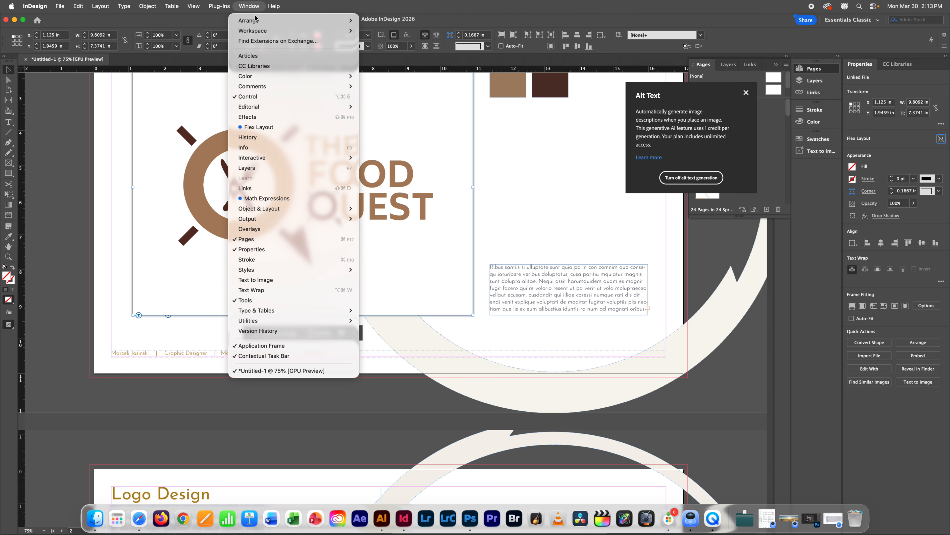
pyautogui.moveTo(294, 268)
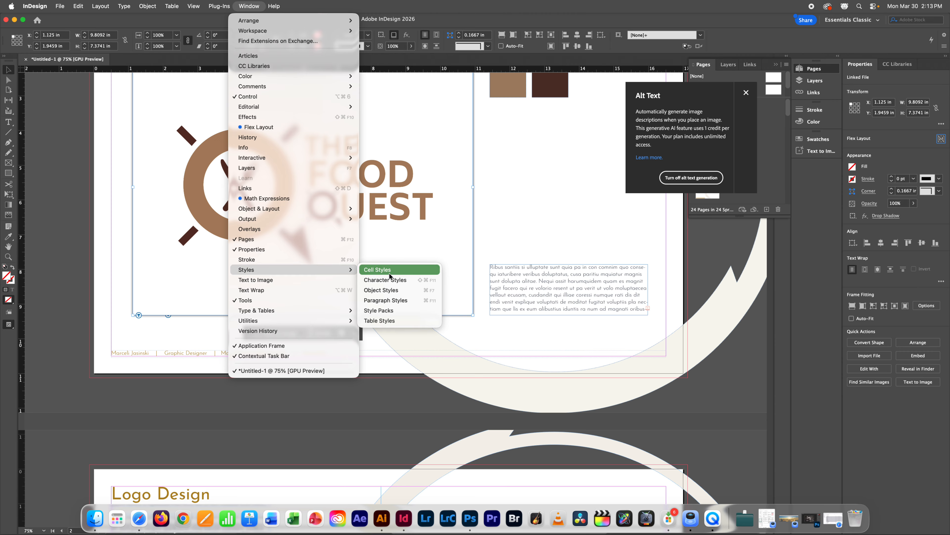
pyautogui.click(390, 290)
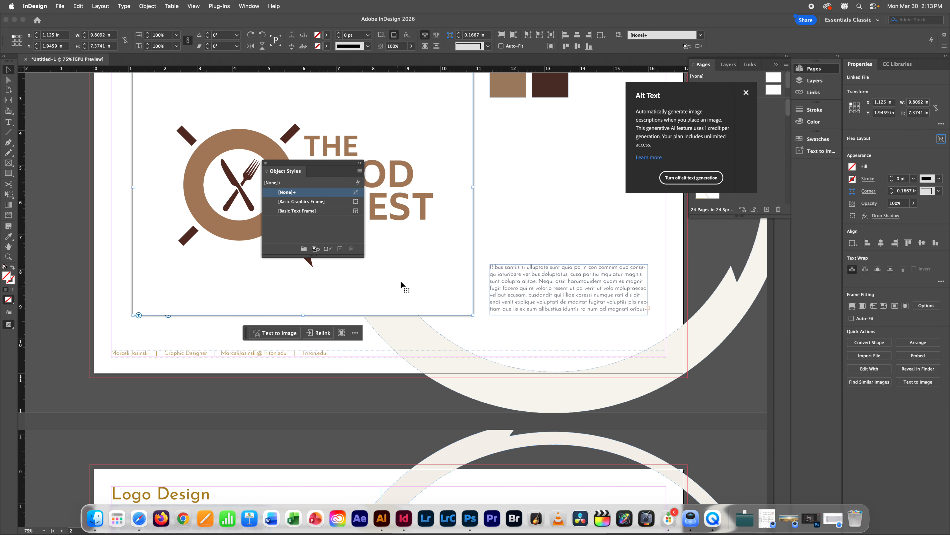
pyautogui.moveTo(323, 169); pyautogui.dragTo(689, 232)
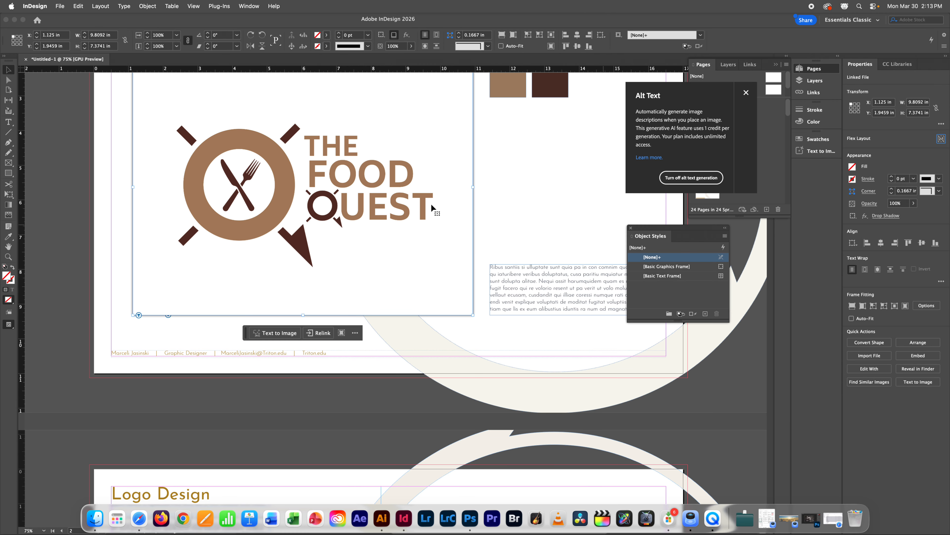
# Step: Create a new object style from the Food Quest logo frame and name it 'Frame'
pyautogui.click(705, 314)
pyautogui.click(660, 286)
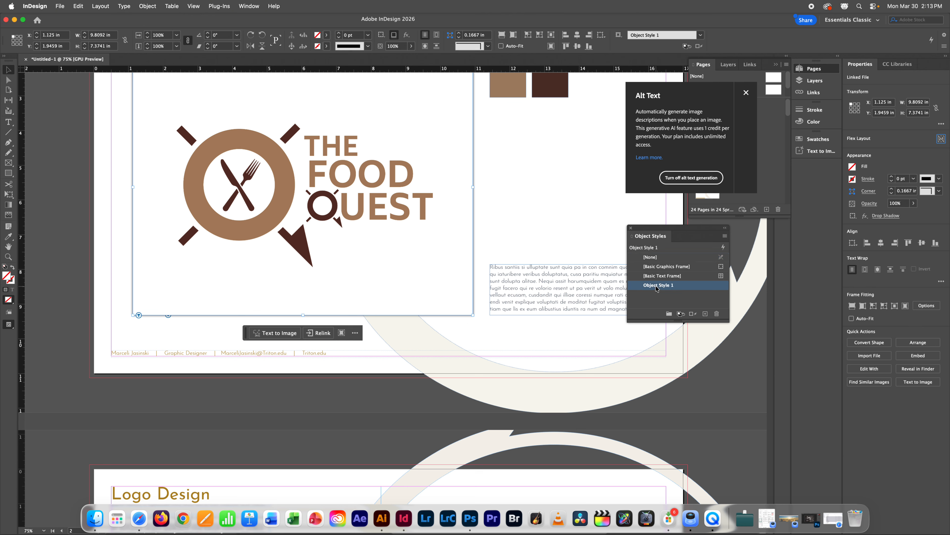
pyautogui.doubleClick(660, 285)
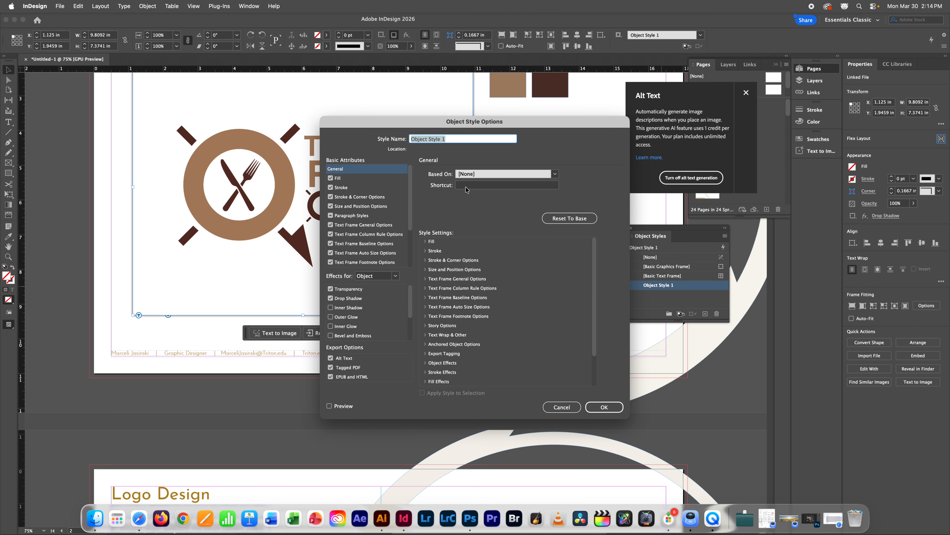
pyautogui.write('Frame')
# Step: Apply the Frame style to both the Norwegian and Digicom logo frames
pyautogui.click(604, 406)
pyautogui.scroll(-3, 535, 353)
pyautogui.scroll(-8, 523, 358)
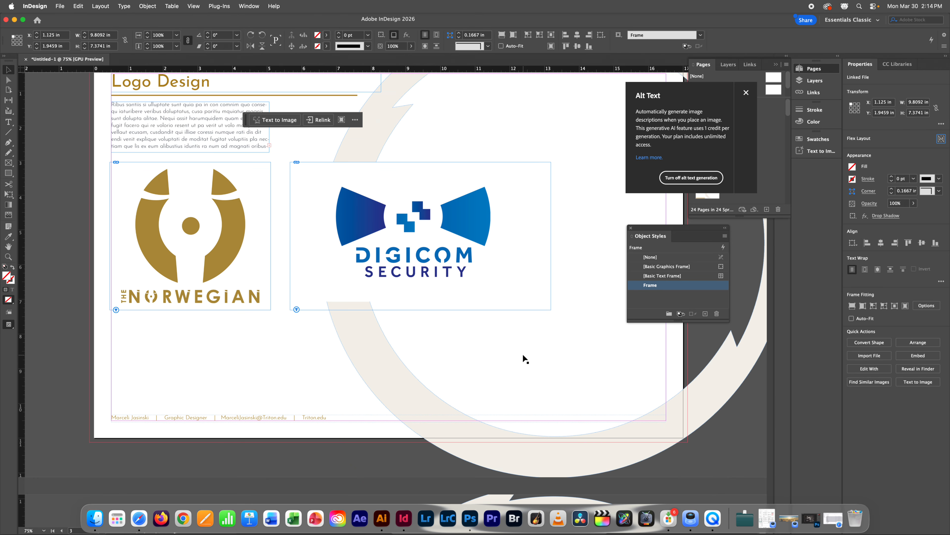
pyautogui.click(230, 250)
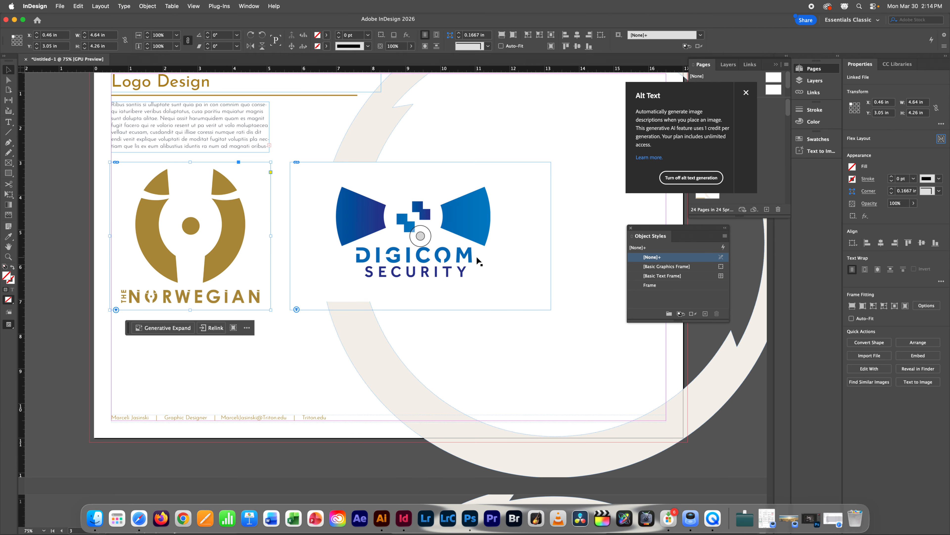
pyautogui.keyDown('shift'); pyautogui.click(486, 260); pyautogui.keyUp('shift')
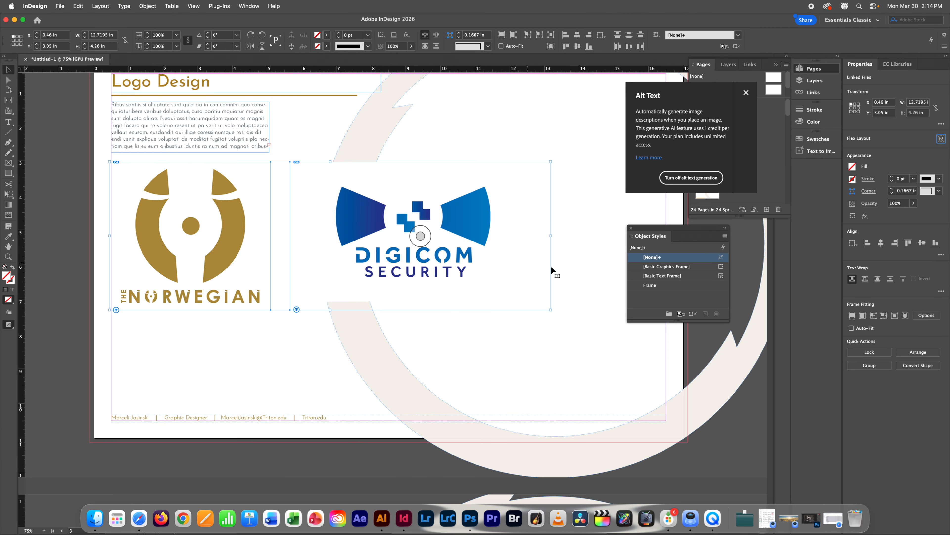
pyautogui.click(652, 285)
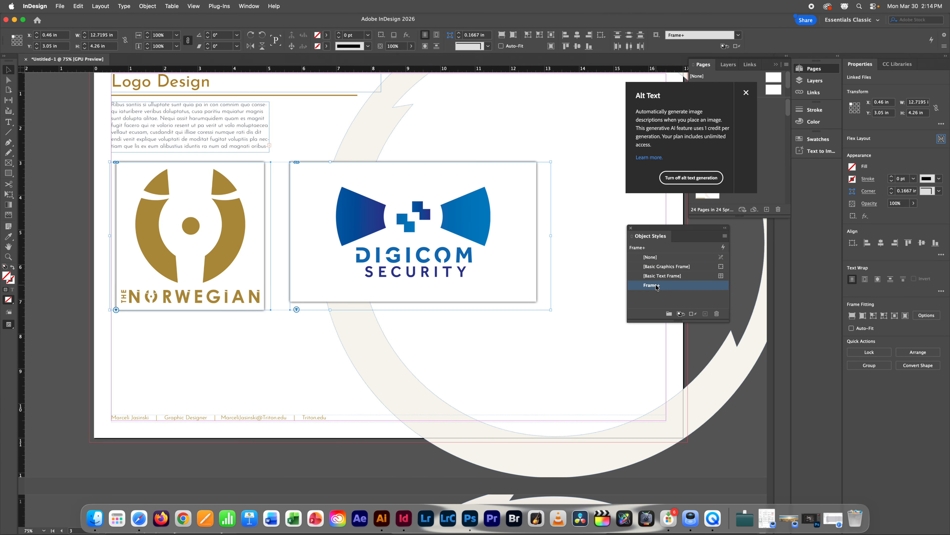
# Step: Enlarge the Digicom frame so its logo fits
pyautogui.click(239, 363)
pyautogui.click(419, 236)
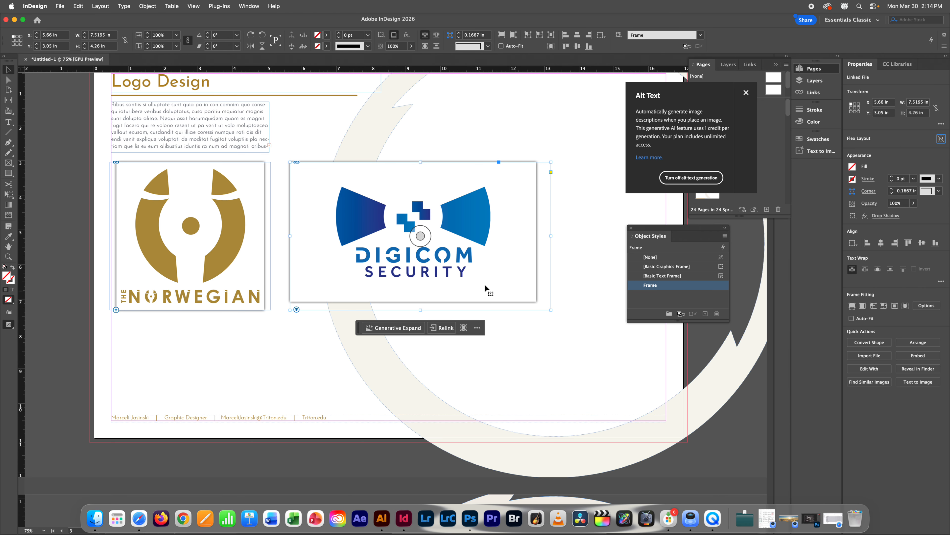
pyautogui.click(249, 360)
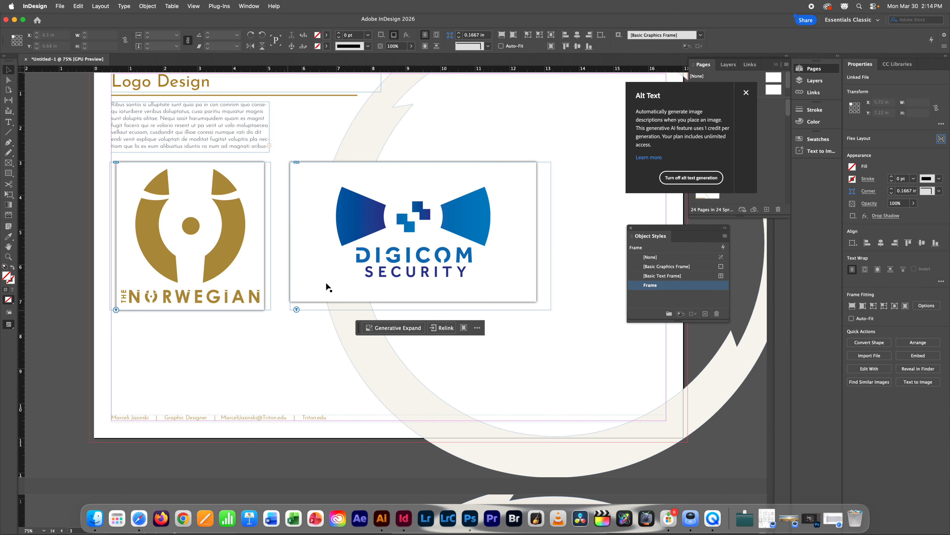
pyautogui.click(341, 299)
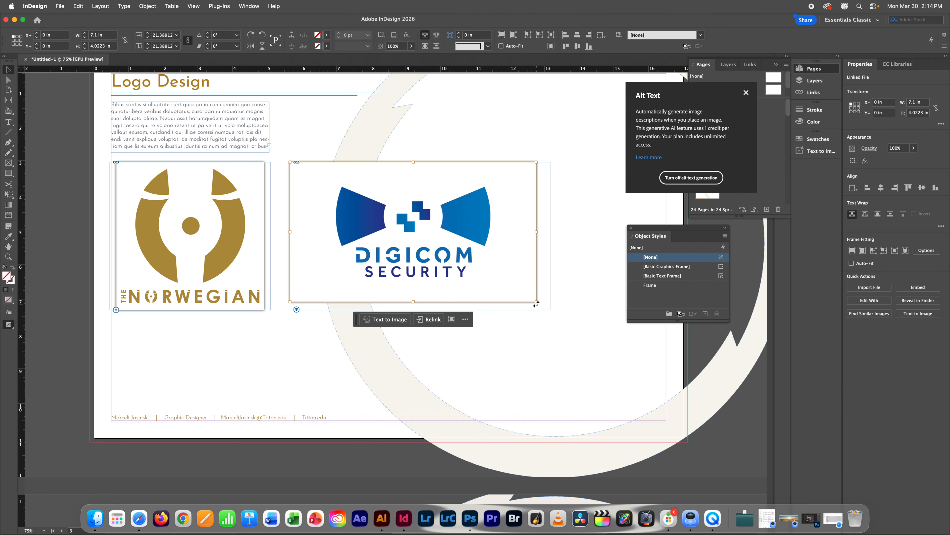
pyautogui.moveTo(536, 304)
pyautogui.mouseDown()
pyautogui.moveTo(565, 313)
pyautogui.moveTo(551, 310)
pyautogui.mouseUp()
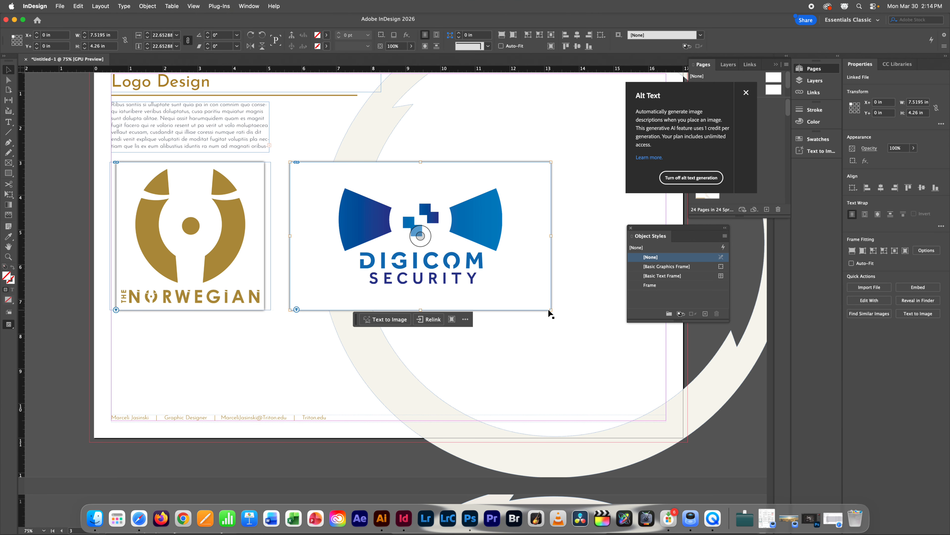
# Step: Preview the page without guides and frame edges, then scroll down the layout
pyautogui.click(229, 374)
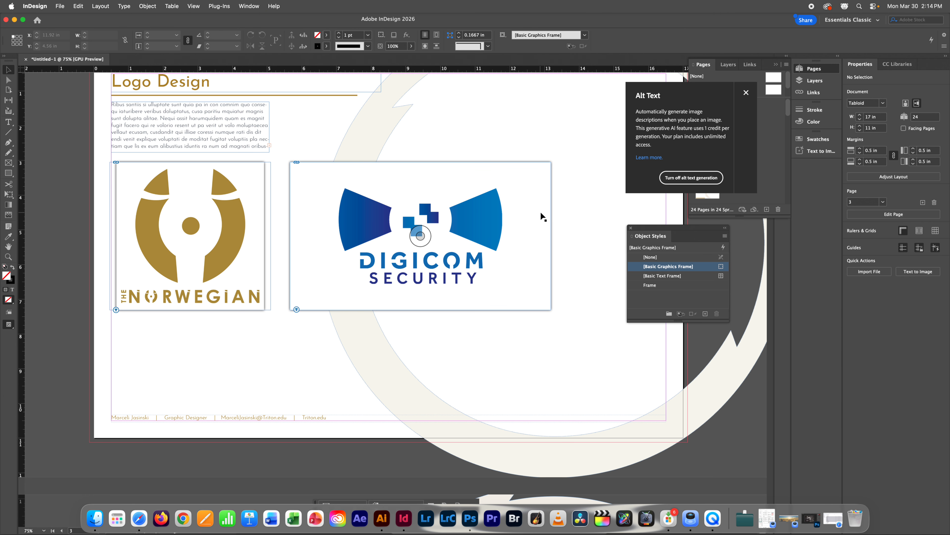
pyautogui.press('w')
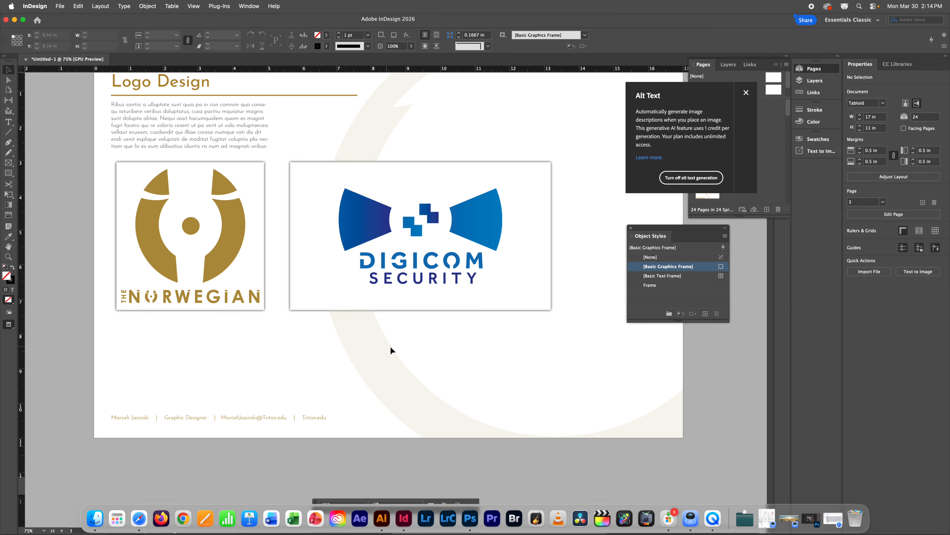
pyautogui.click(438, 275)
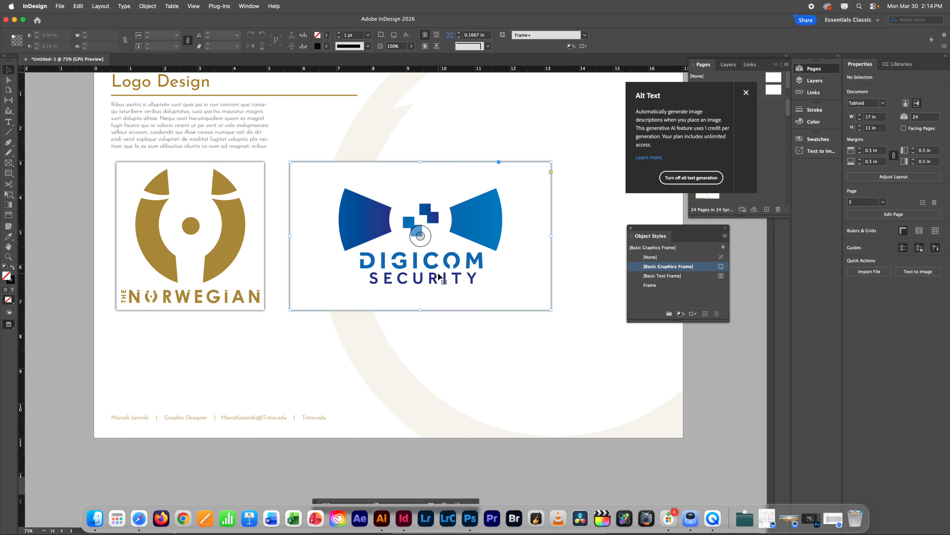
pyautogui.click(289, 374)
pyautogui.scroll(20, 365, 330)
pyautogui.scroll(-8, 365, 330)
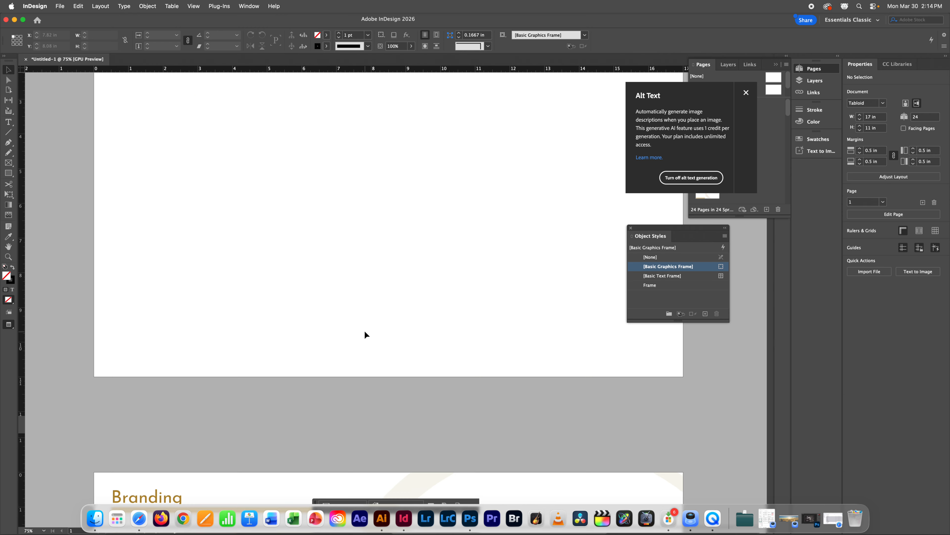
pyautogui.scroll(-3, 365, 333)
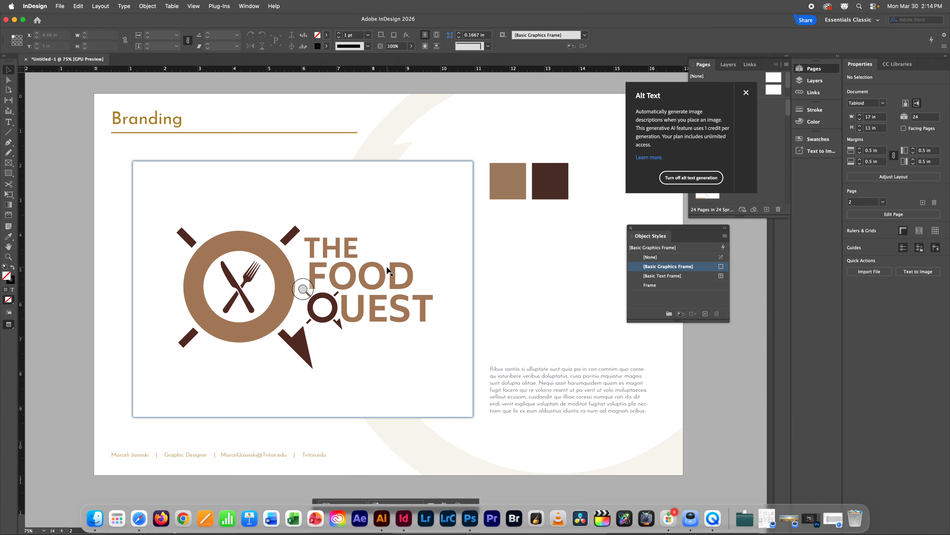
pyautogui.scroll(-20, 384, 271)
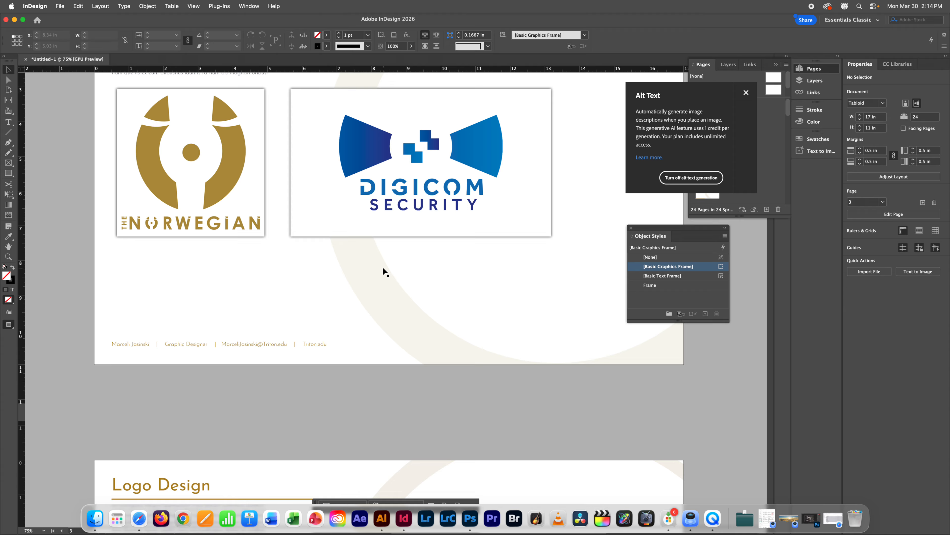
pyautogui.scroll(-11, 383, 270)
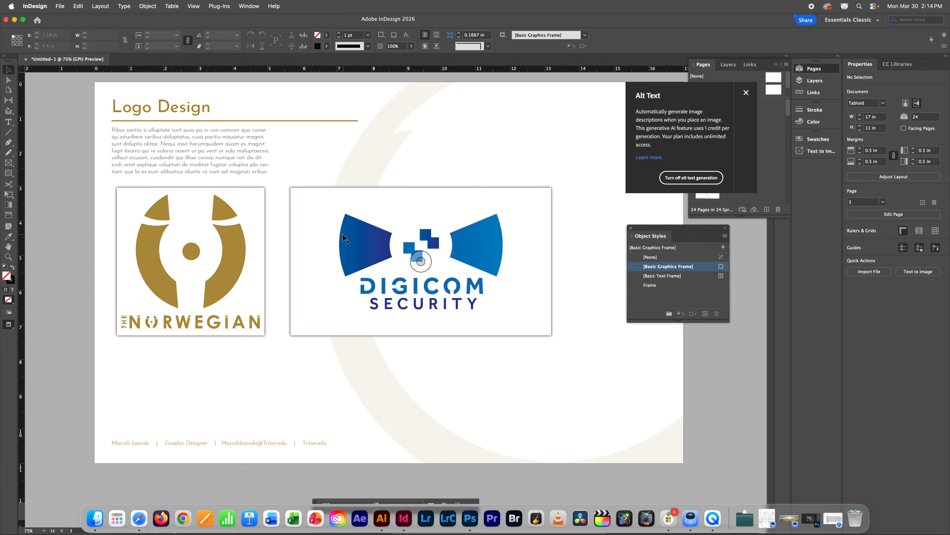
# Step: Move the Digicom frame left toward Norwegian and widen the body text to 6.94 in
pyautogui.click(331, 238)
pyautogui.moveTo(331, 238); pyautogui.dragTo(314, 238)
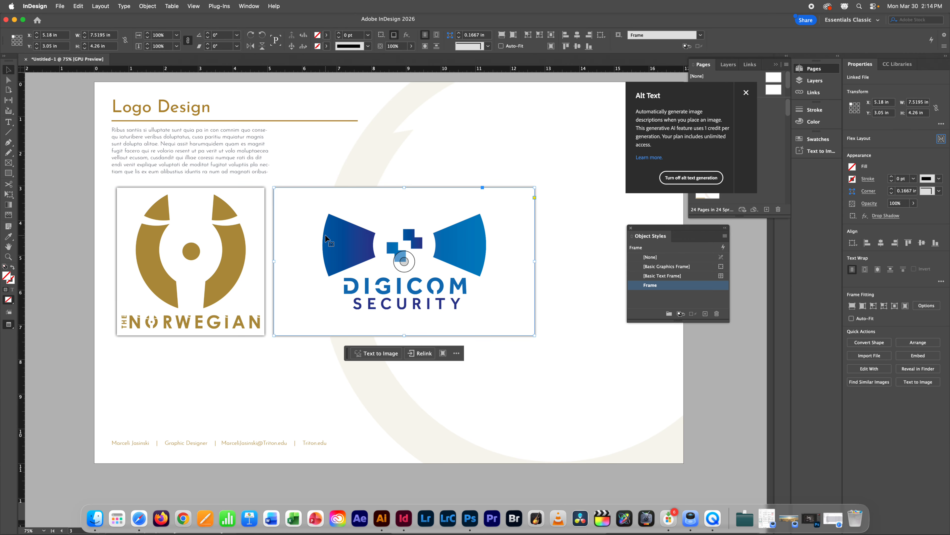
pyautogui.click(253, 163)
pyautogui.moveTo(271, 153); pyautogui.dragTo(353, 152)
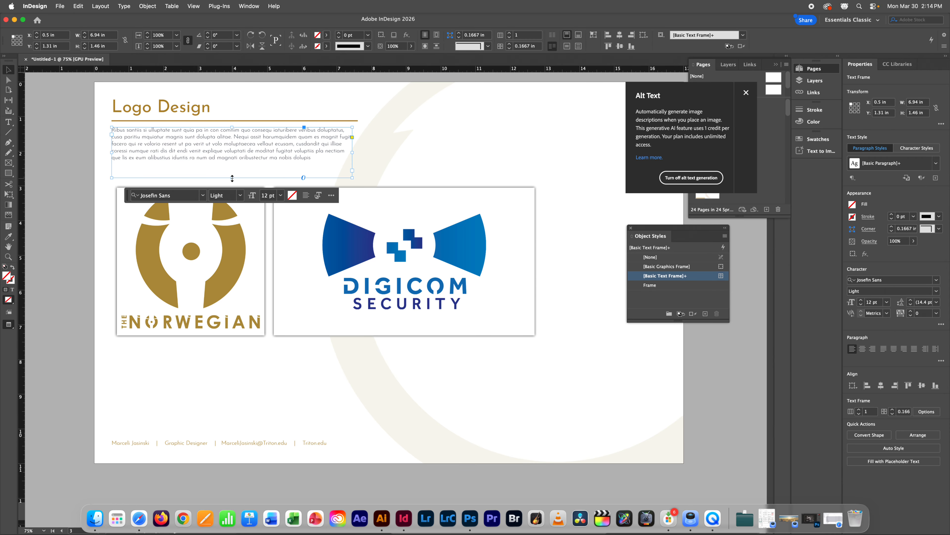
# Step: Select both logo frames together and raise them slightly
pyautogui.click(191, 258)
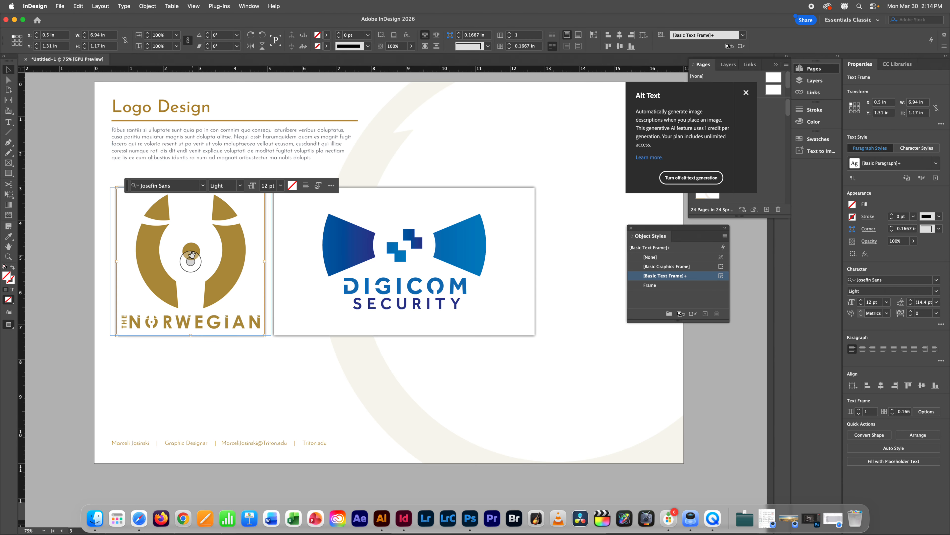
pyautogui.keyDown('shift'); pyautogui.click(360, 257); pyautogui.keyUp('shift')
pyautogui.moveTo(343, 264); pyautogui.dragTo(341, 250)
pyautogui.press('super+z')
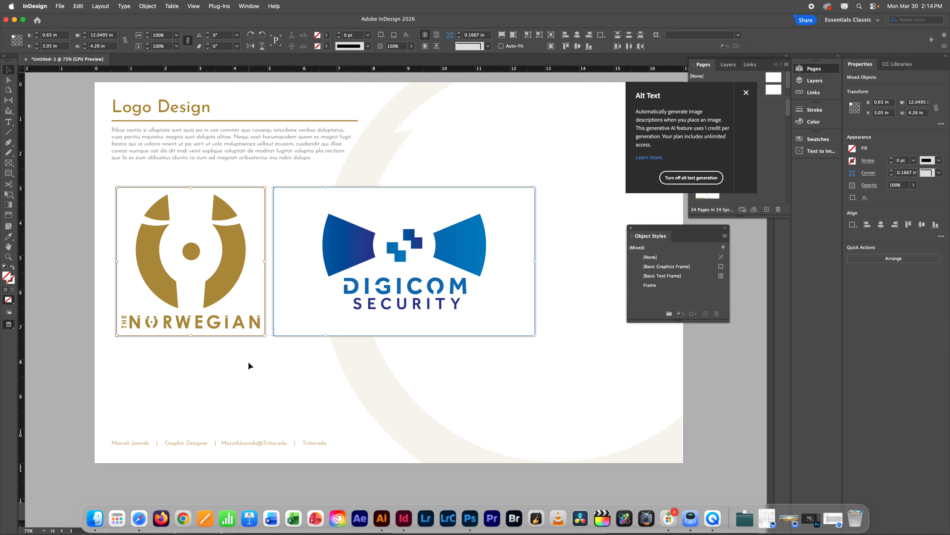
pyautogui.click(250, 362)
pyautogui.moveTo(308, 352); pyautogui.dragTo(233, 317)
pyautogui.moveTo(348, 294); pyautogui.dragTo(348, 270)
pyautogui.click(412, 392)
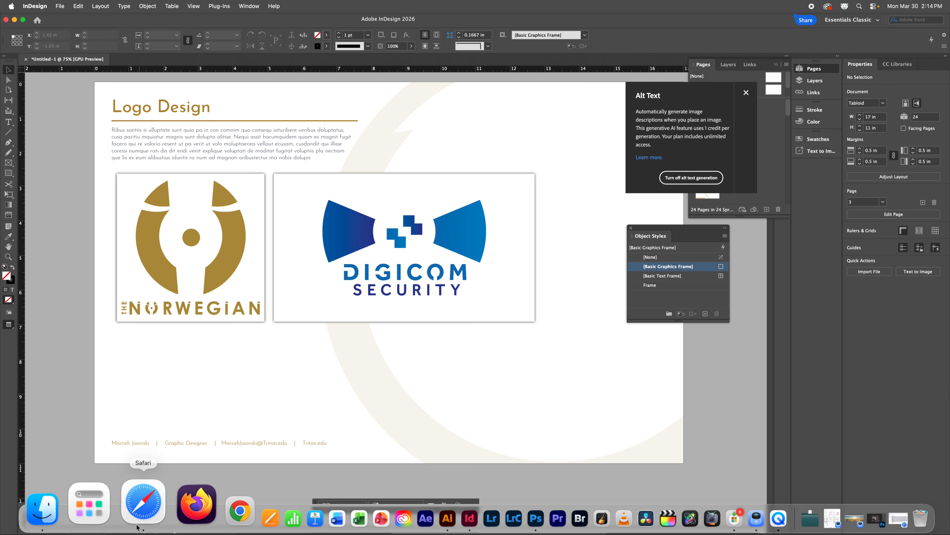
# Step: Drag KCMusic.jpg from Finder below the Norwegian logo and give it the Frame style
pyautogui.click(94, 511)
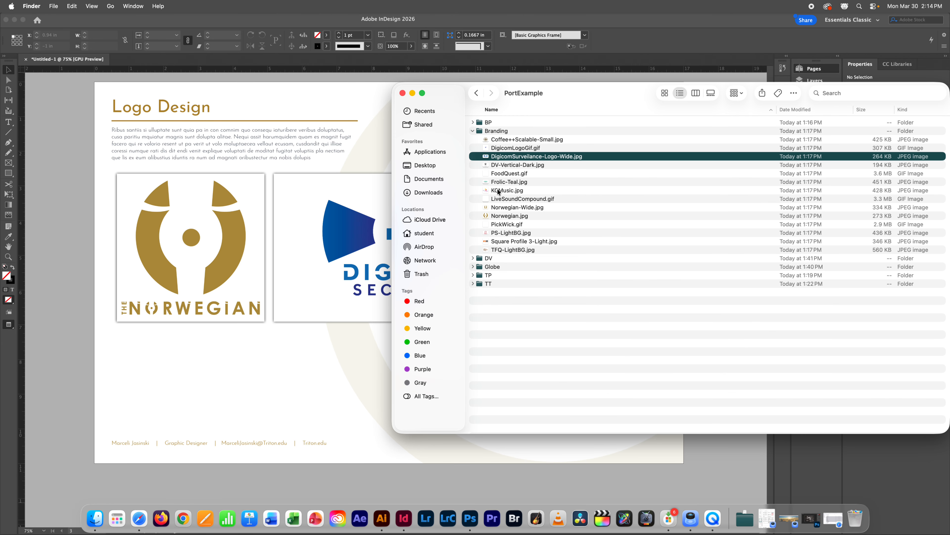
pyautogui.moveTo(498, 191); pyautogui.dragTo(215, 396)
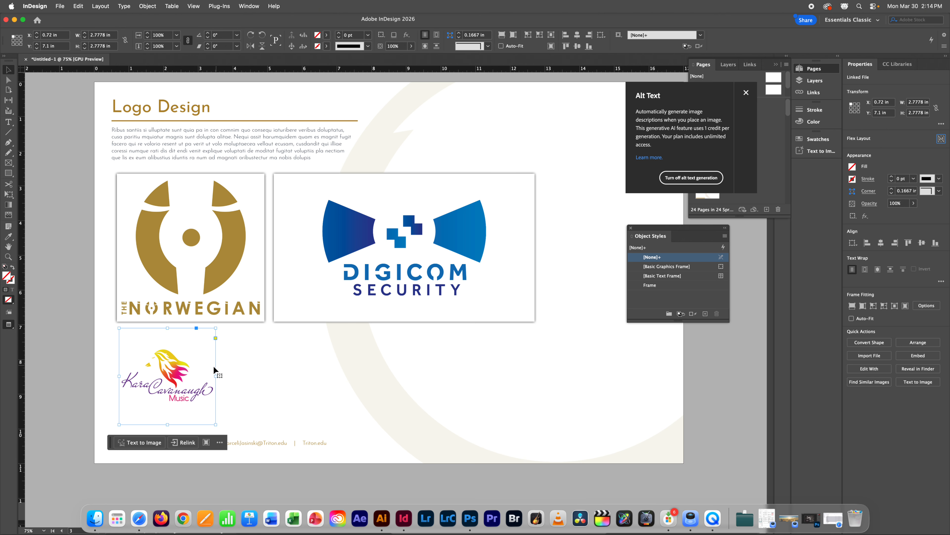
pyautogui.click(655, 286)
pyautogui.click(276, 384)
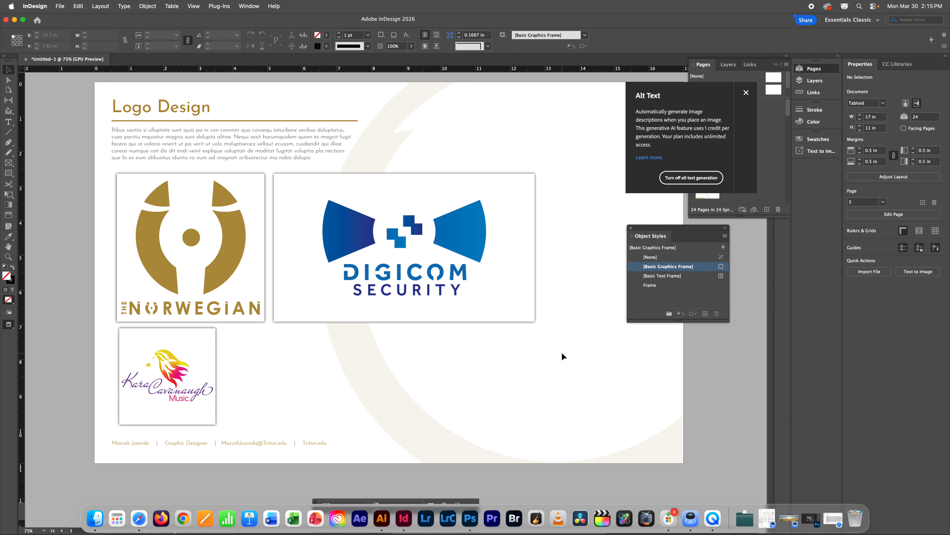
# Step: Move the body text frame below the DIGICOM logo
pyautogui.click(299, 159)
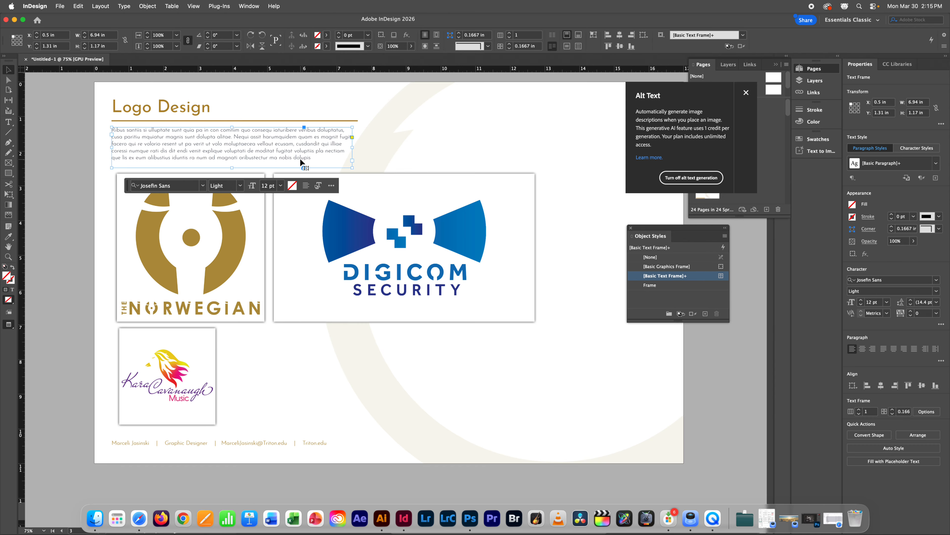
pyautogui.click(588, 342)
pyautogui.moveTo(592, 274); pyautogui.dragTo(553, 285)
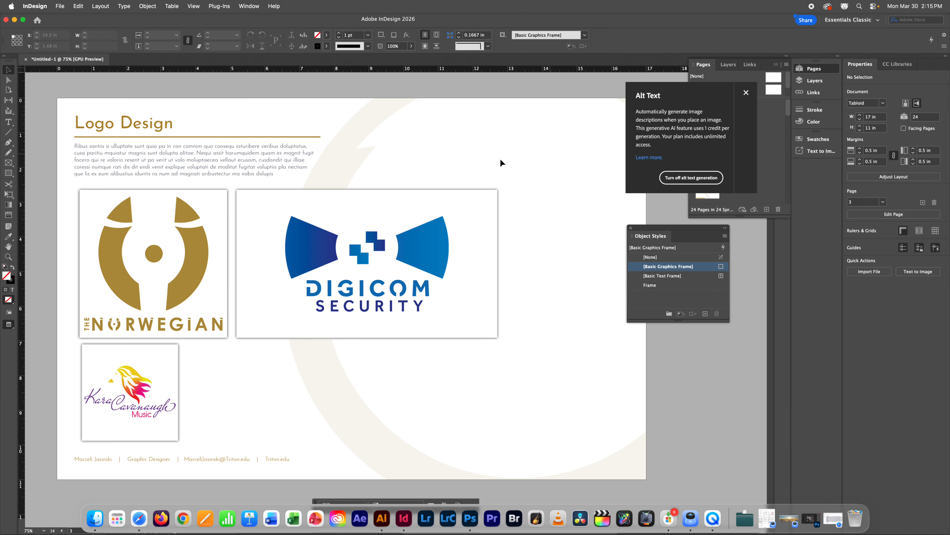
pyautogui.click(183, 126)
pyautogui.click(181, 152)
pyautogui.click(77, 161)
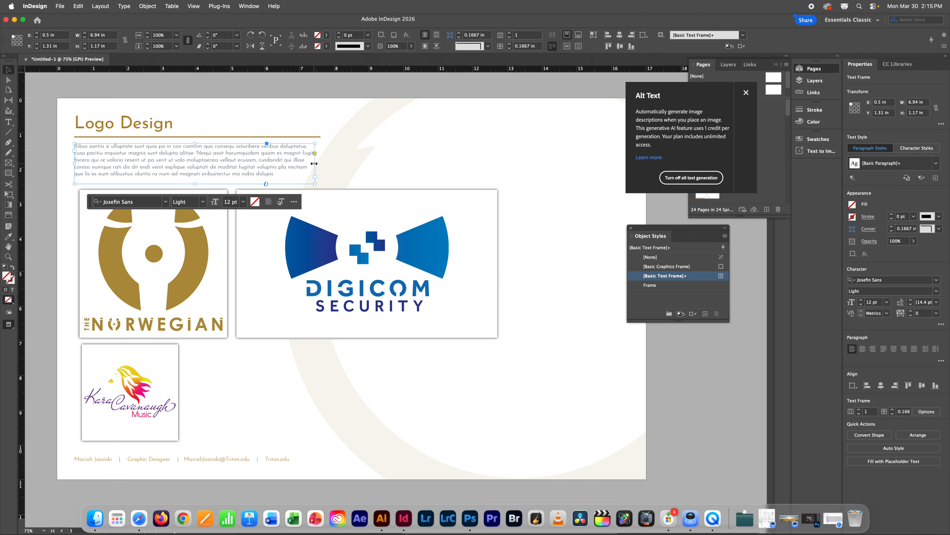
pyautogui.moveTo(213, 160); pyautogui.dragTo(326, 361)
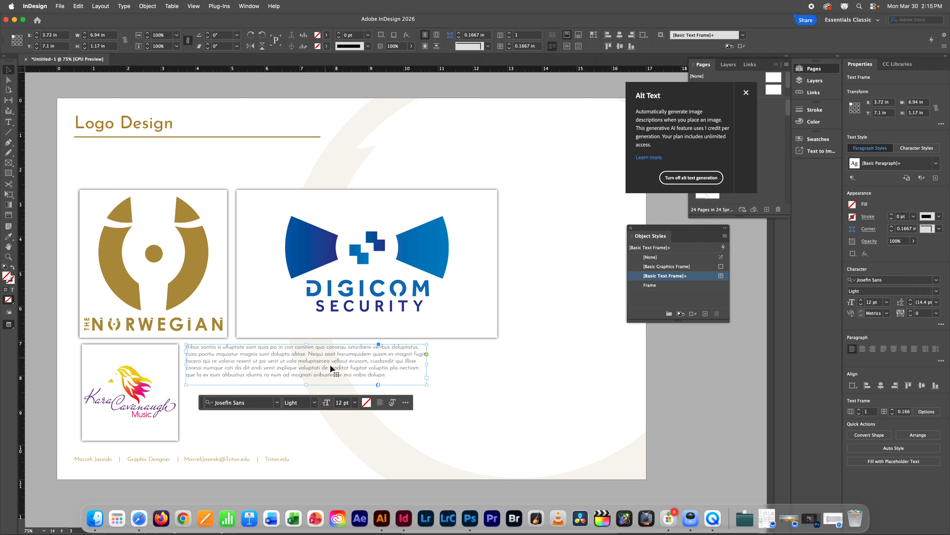
pyautogui.click(494, 381)
# Step: Raise both top logos under the title, shift text right, enlarge music logo to 4.18 in
pyautogui.click(263, 248)
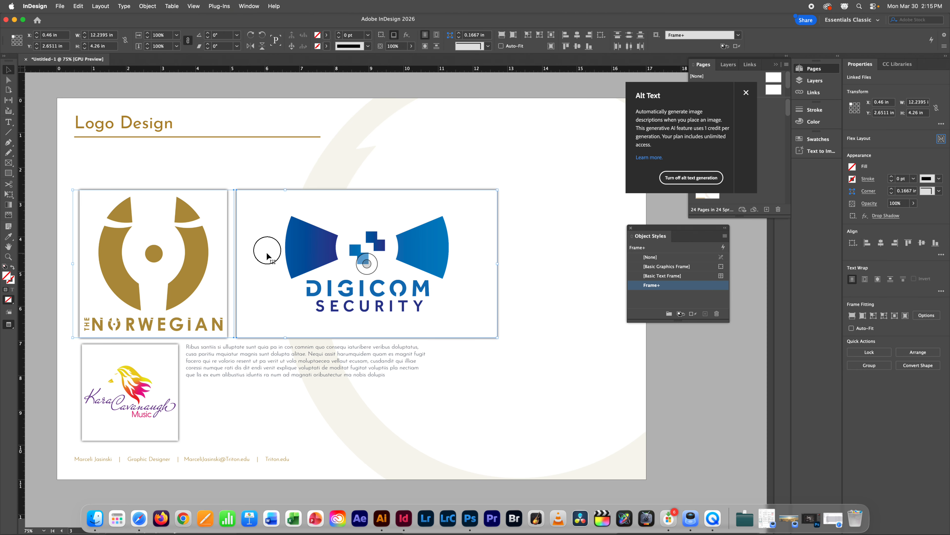
pyautogui.moveTo(263, 249); pyautogui.dragTo(269, 216)
pyautogui.moveTo(318, 382); pyautogui.dragTo(394, 382)
pyautogui.click(178, 349)
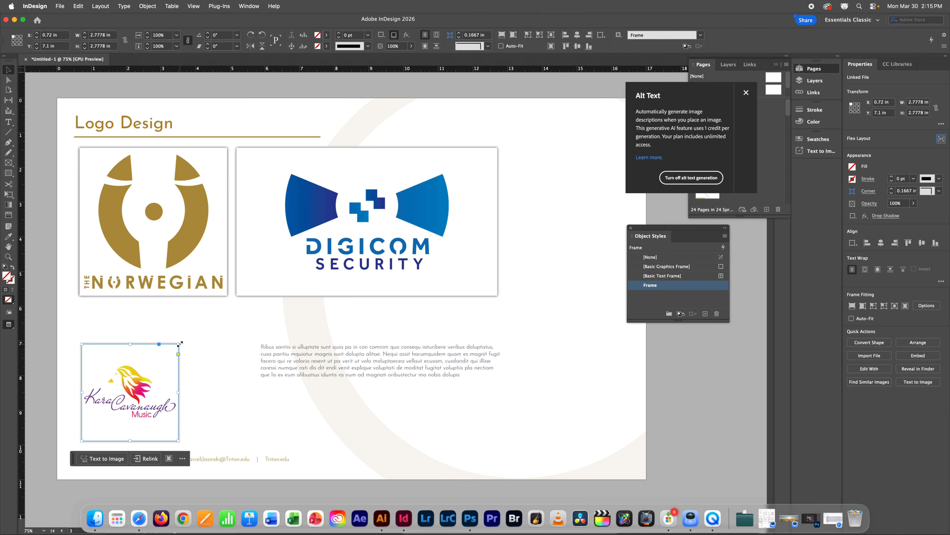
pyautogui.moveTo(180, 343); pyautogui.dragTo(203, 333)
# Step: Clear the Frame style override on the music logo frame
pyautogui.click(398, 413)
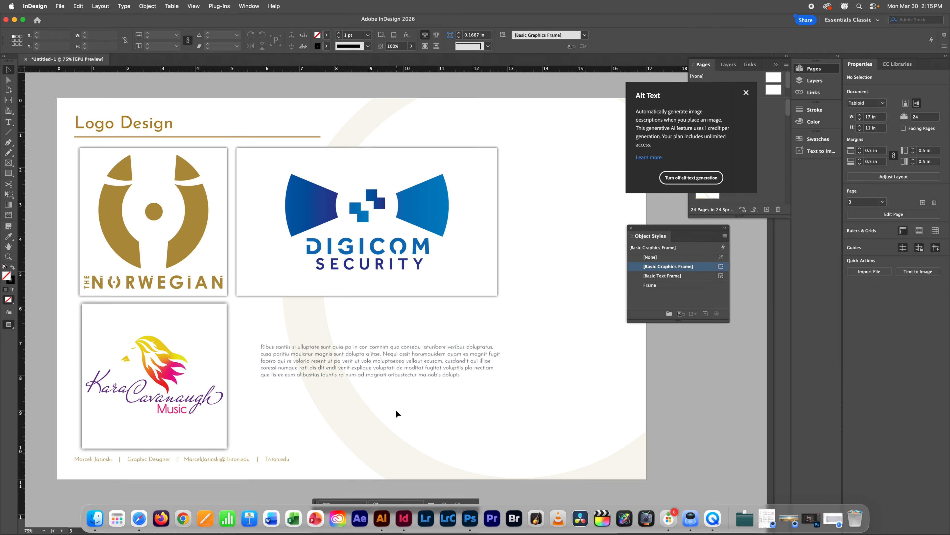
pyautogui.click(359, 361)
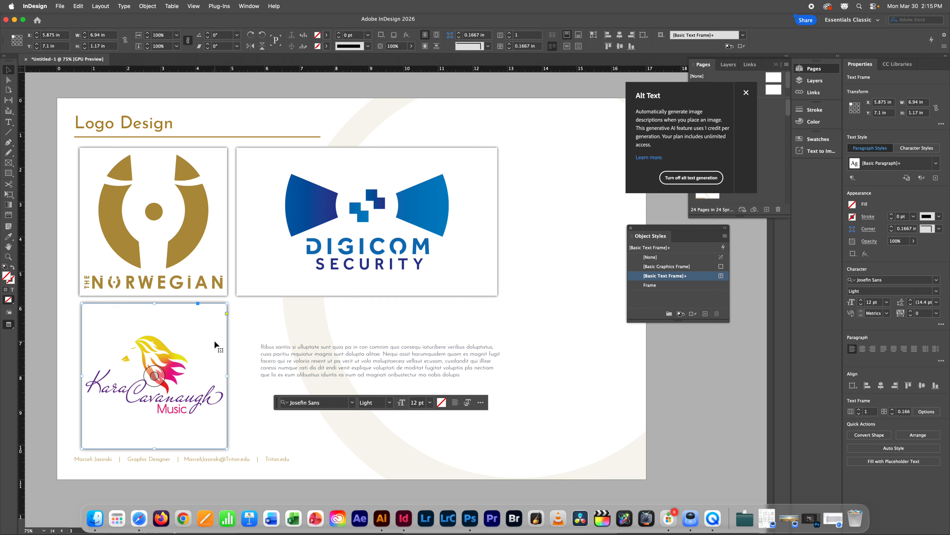
pyautogui.click(218, 350)
pyautogui.keyDown('alt'); pyautogui.click(674, 290); pyautogui.keyUp('alt')
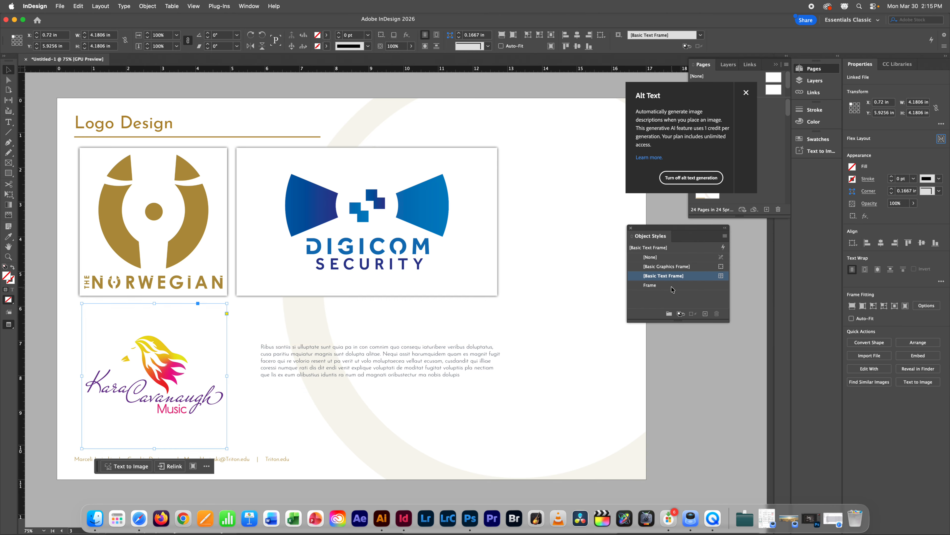
pyautogui.click(607, 393)
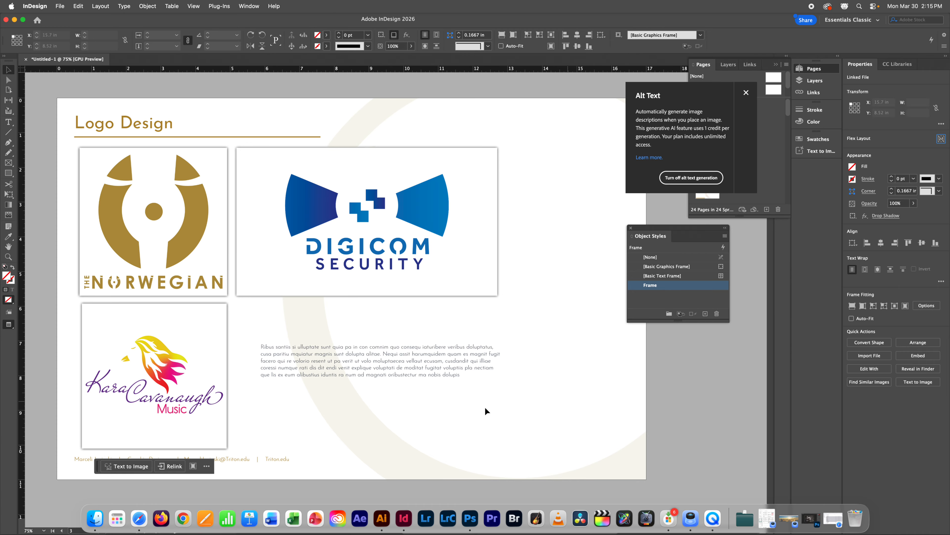
pyautogui.click(201, 341)
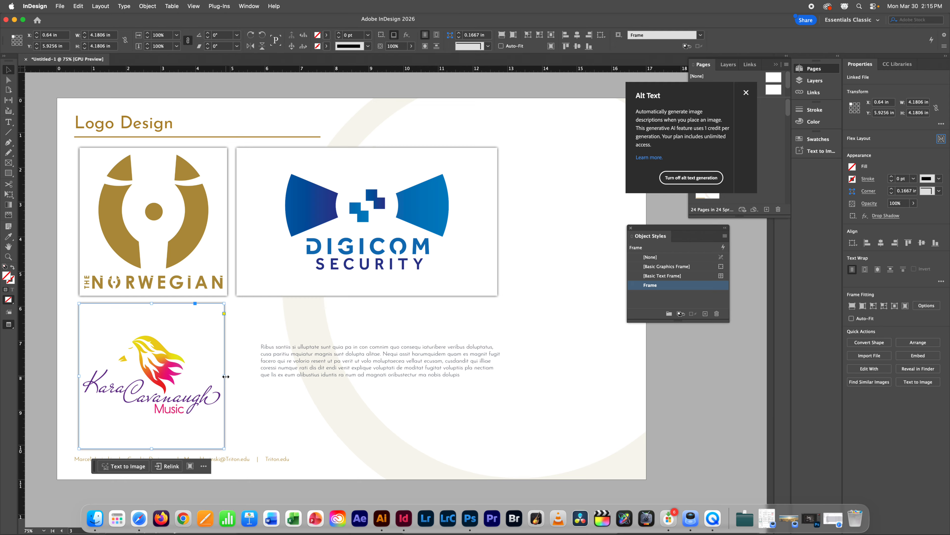
pyautogui.moveTo(226, 376); pyautogui.dragTo(228, 377)
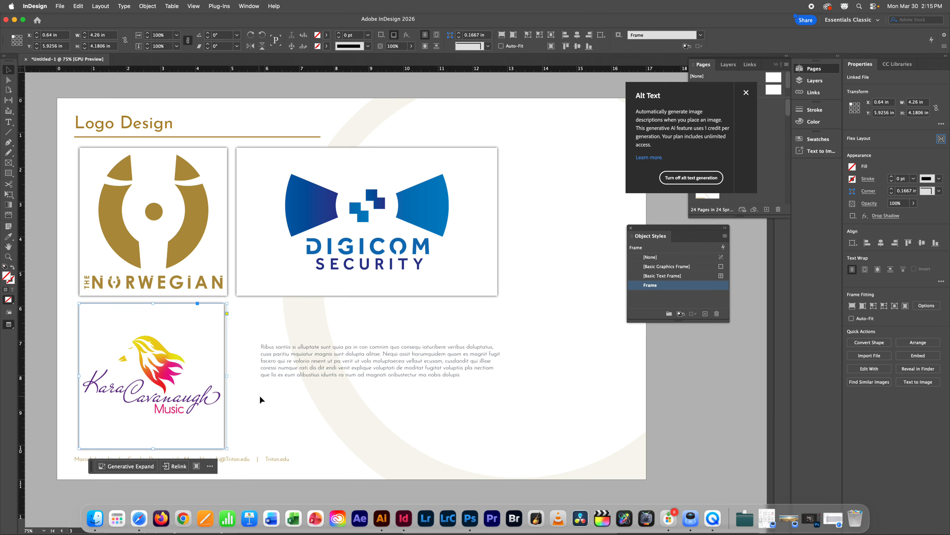
pyautogui.press('super+z')
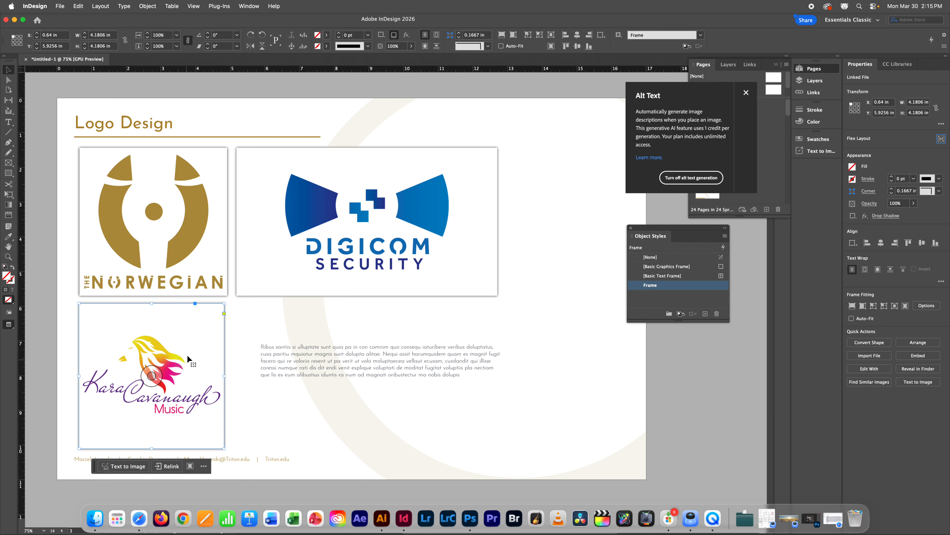
pyautogui.click(241, 362)
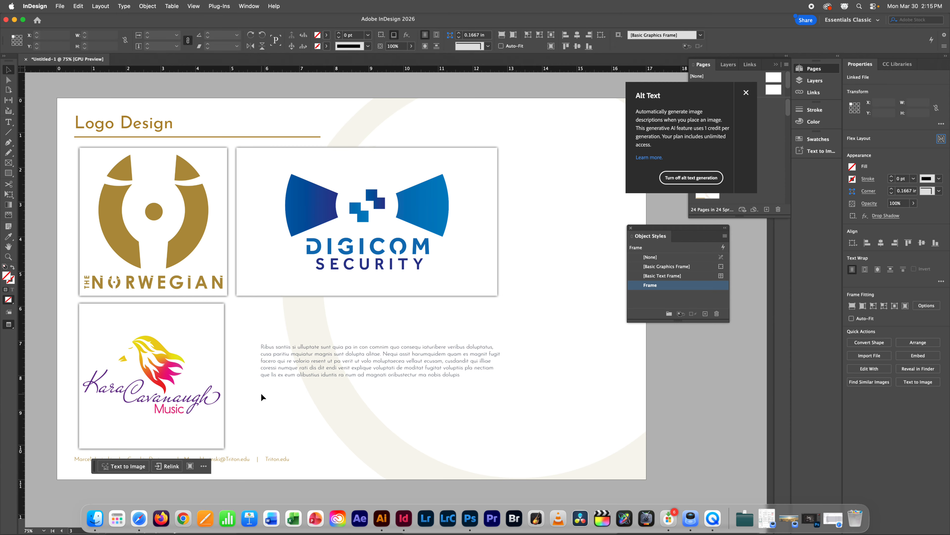
# Step: Round the KCMusic frame's corners to a 0.3 in radius with live corners
pyautogui.click(176, 329)
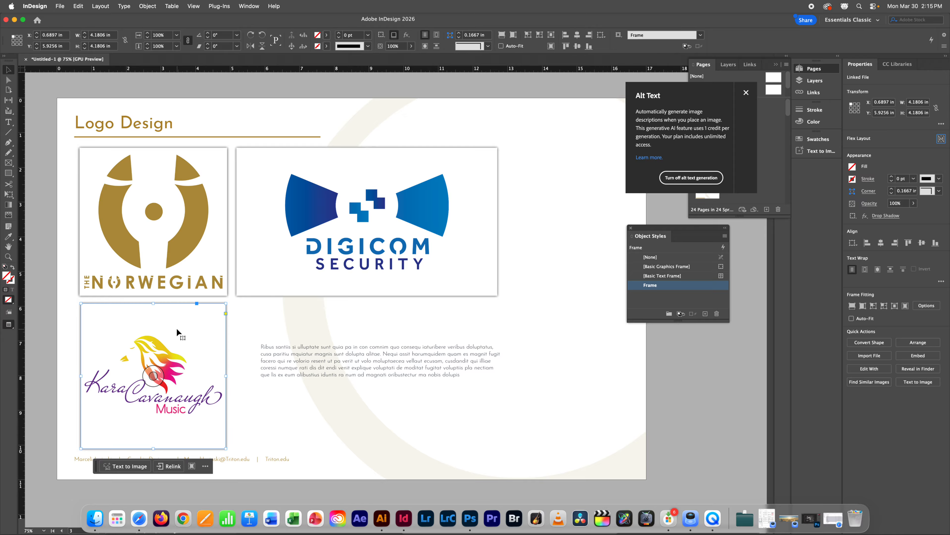
pyautogui.click(226, 313)
pyautogui.moveTo(225, 303); pyautogui.dragTo(213, 303)
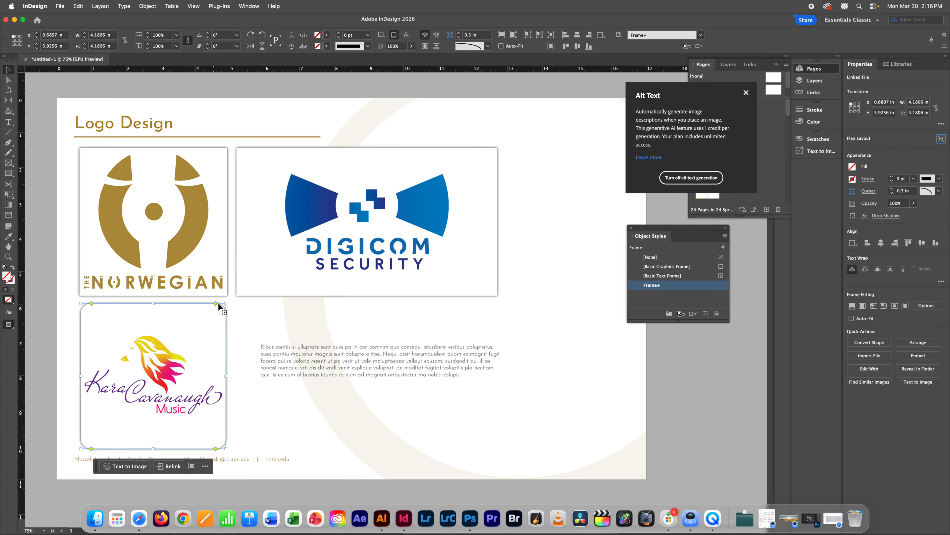
pyautogui.click(265, 308)
# Step: Save the rounded frame as Object Style 1 and apply it to all three logos
pyautogui.click(217, 331)
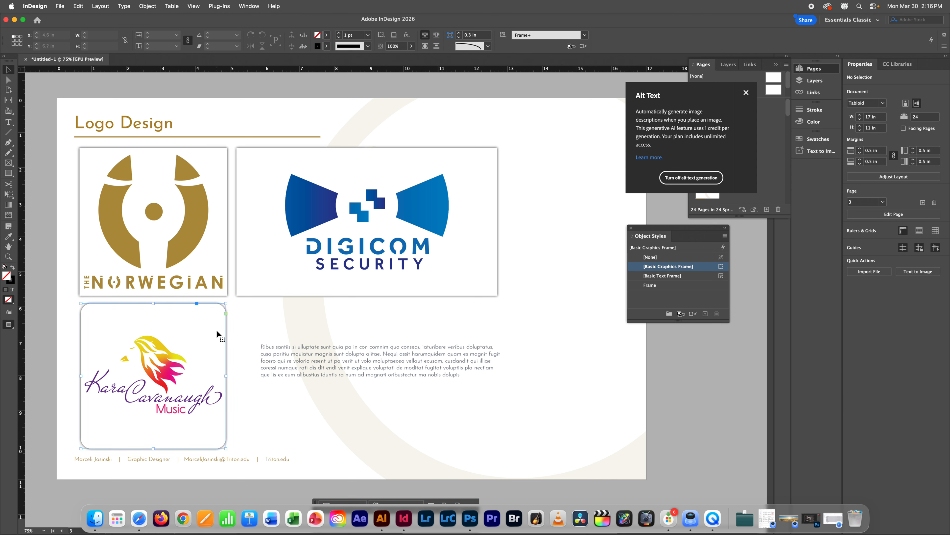
pyautogui.click(706, 316)
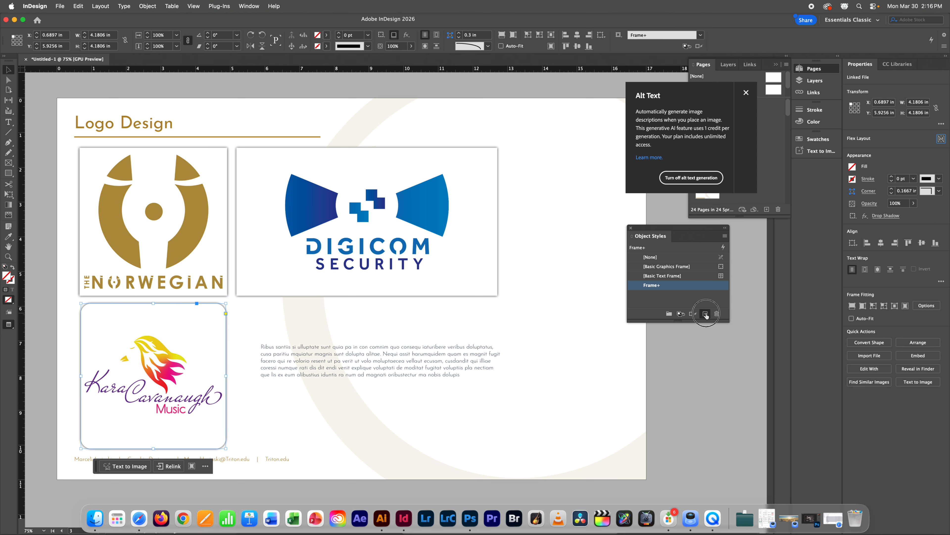
pyautogui.click(658, 295)
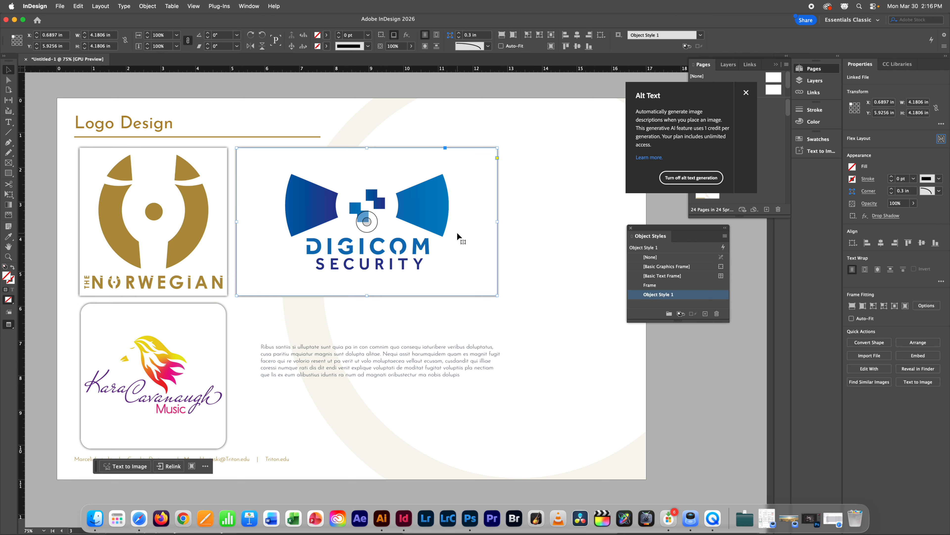
pyautogui.click(458, 240)
pyautogui.click(658, 294)
pyautogui.click(111, 201)
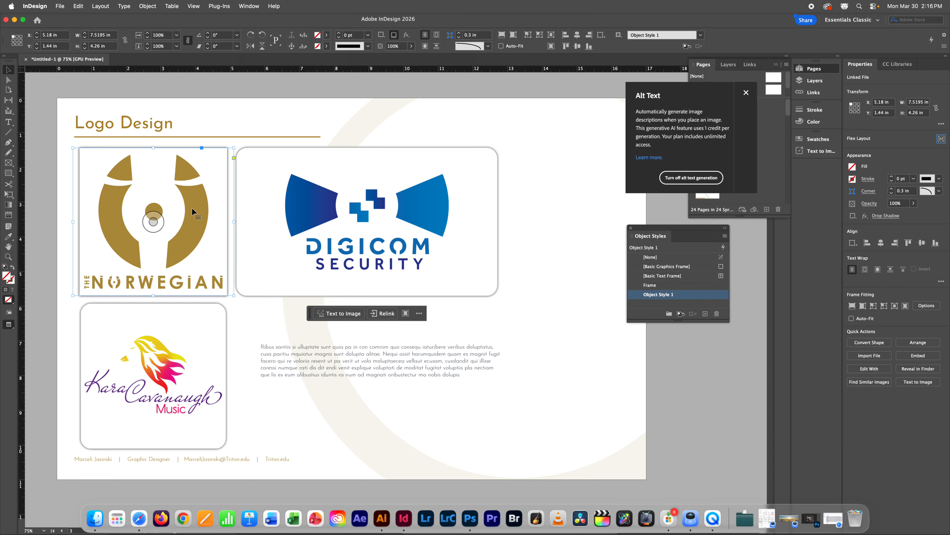
pyautogui.click(670, 295)
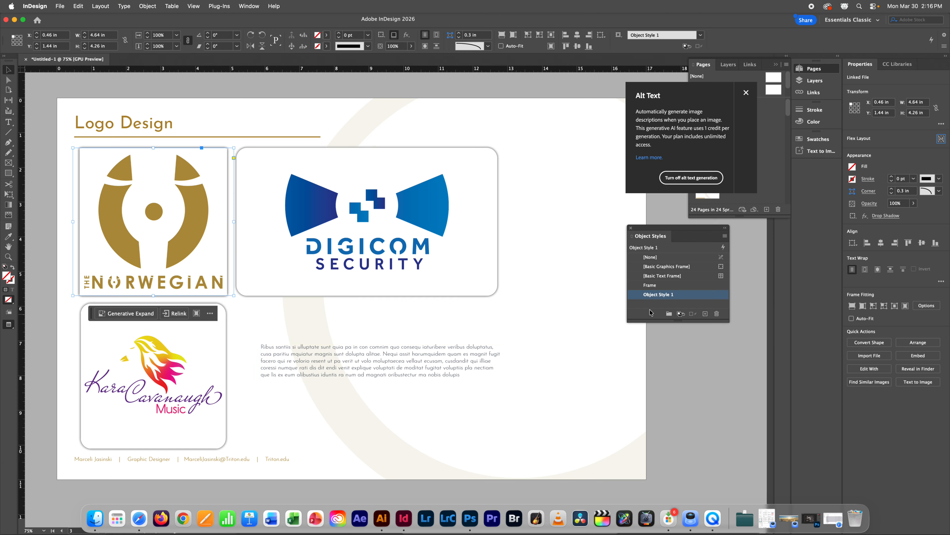
# Step: Trim the Norwegian logo frame from both sides
pyautogui.click(236, 229)
pyautogui.click(222, 223)
pyautogui.moveTo(233, 222); pyautogui.dragTo(228, 221)
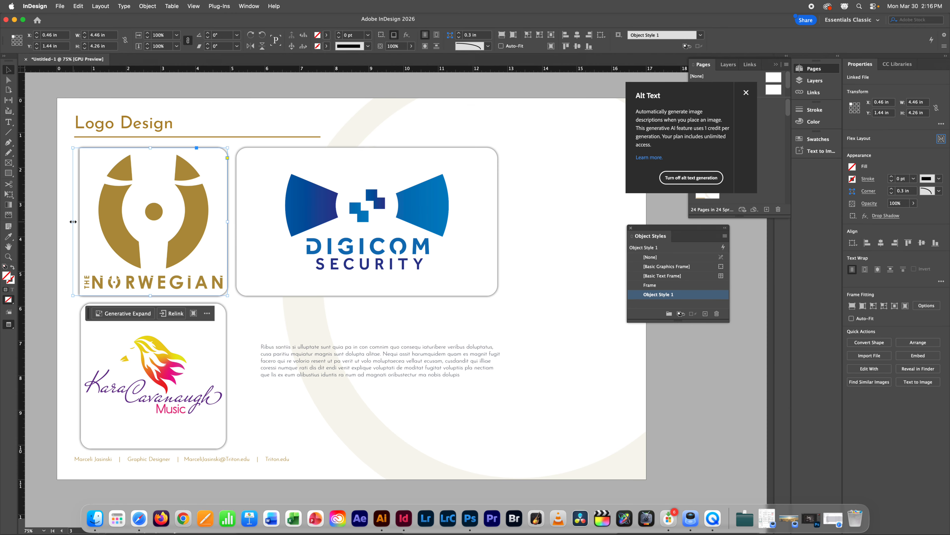
pyautogui.moveTo(74, 222); pyautogui.dragTo(80, 222)
pyautogui.click(355, 300)
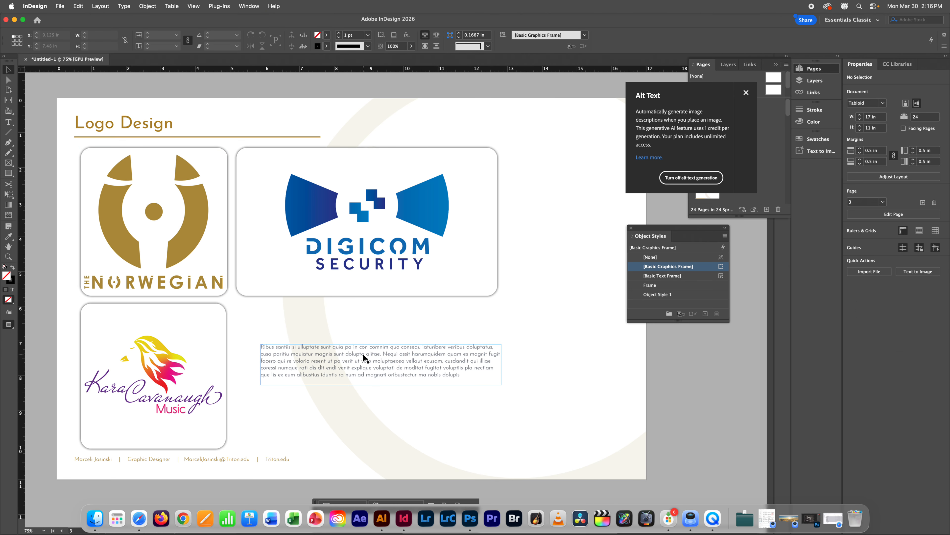
pyautogui.click(153, 223)
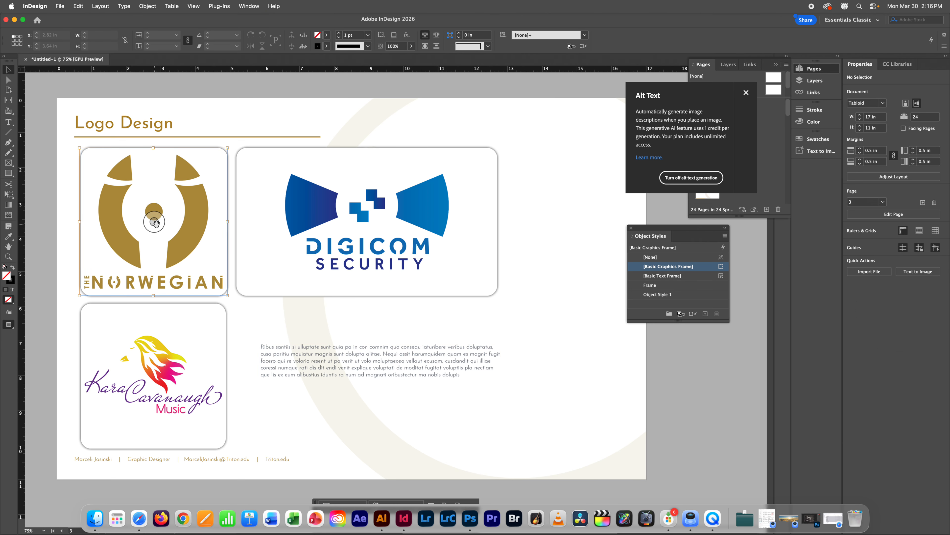
pyautogui.click(705, 379)
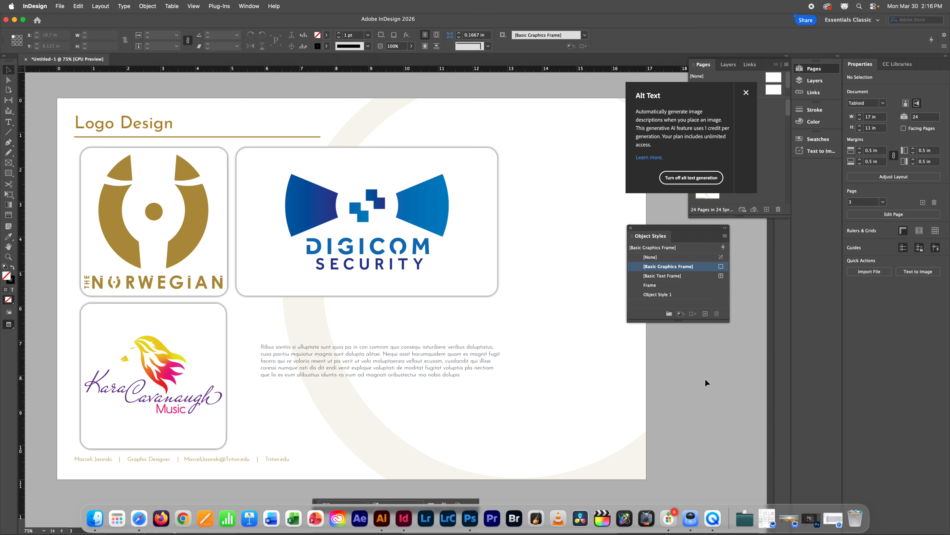
pyautogui.click(465, 257)
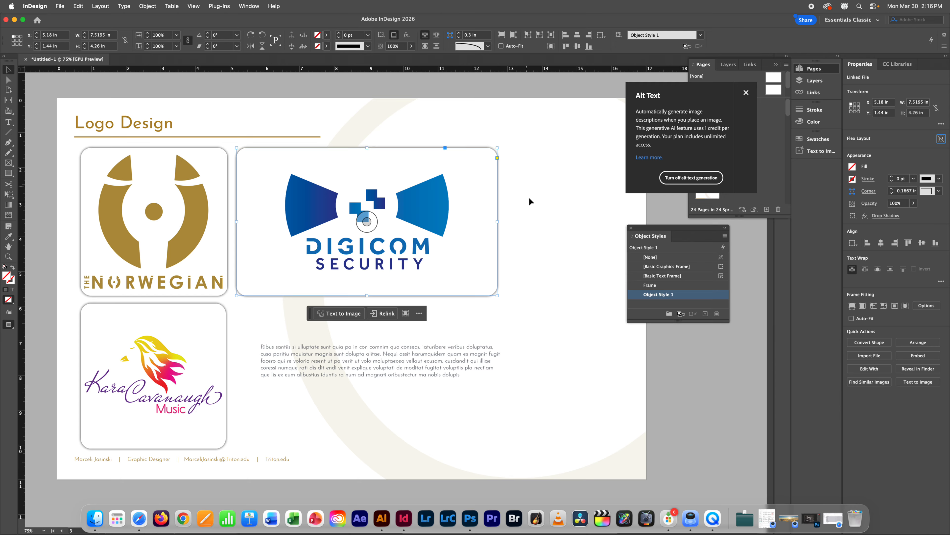
pyautogui.click(325, 309)
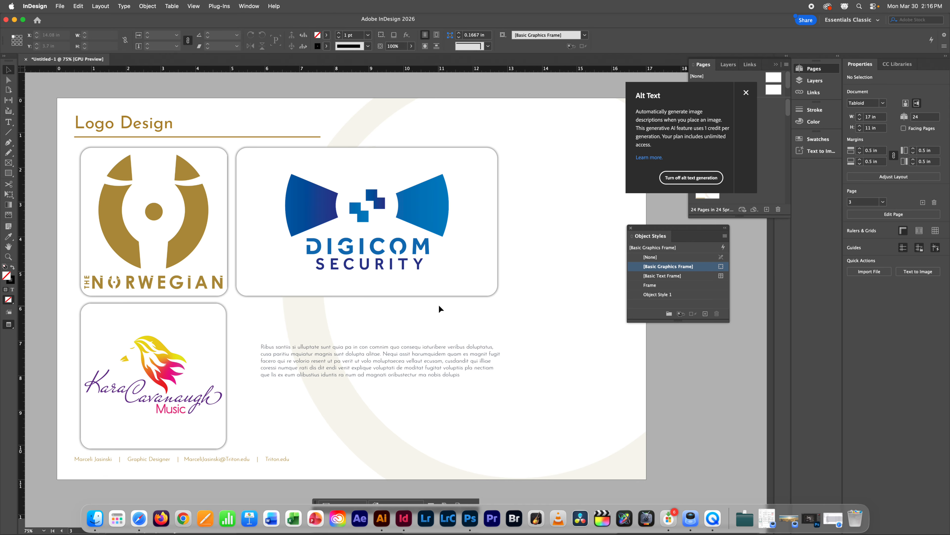
# Step: Move the body text up beneath the Digicom logo and scroll to the next page
pyautogui.click(379, 356)
pyautogui.moveTo(379, 356); pyautogui.dragTo(358, 315)
pyautogui.click(549, 352)
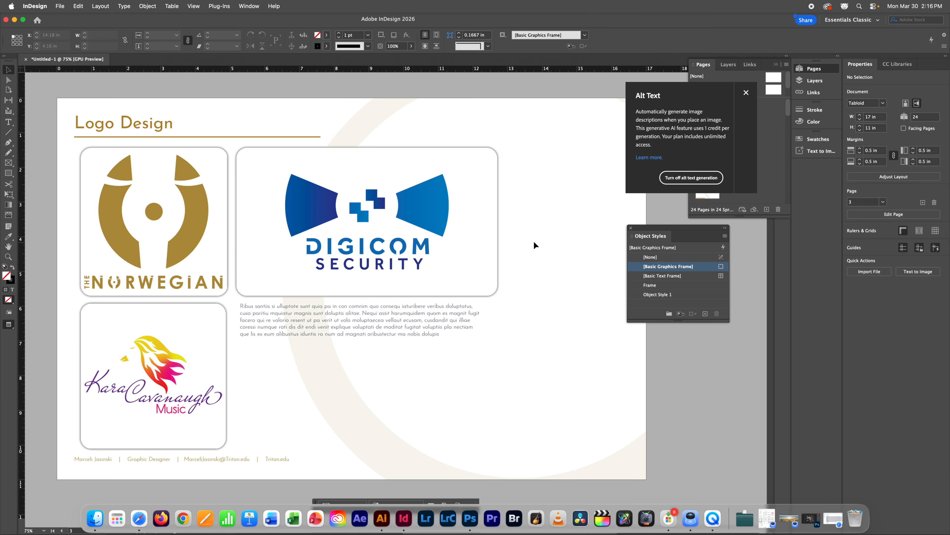
pyautogui.scroll(-5, 543, 188)
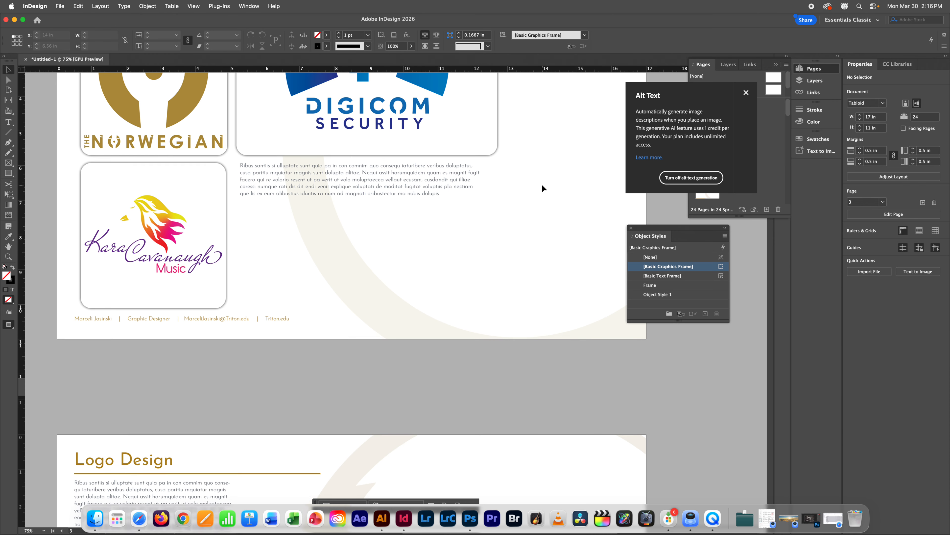
pyautogui.scroll(-7, 544, 188)
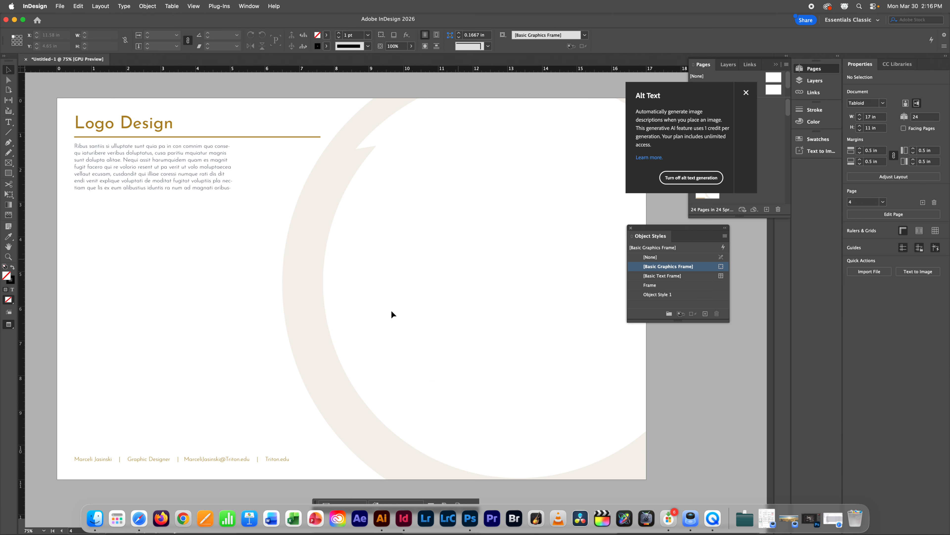
# Step: In Finder's PortExample folder, expand DV and TP and drag HeroImage-Hero.png into InDesign
pyautogui.click(95, 518)
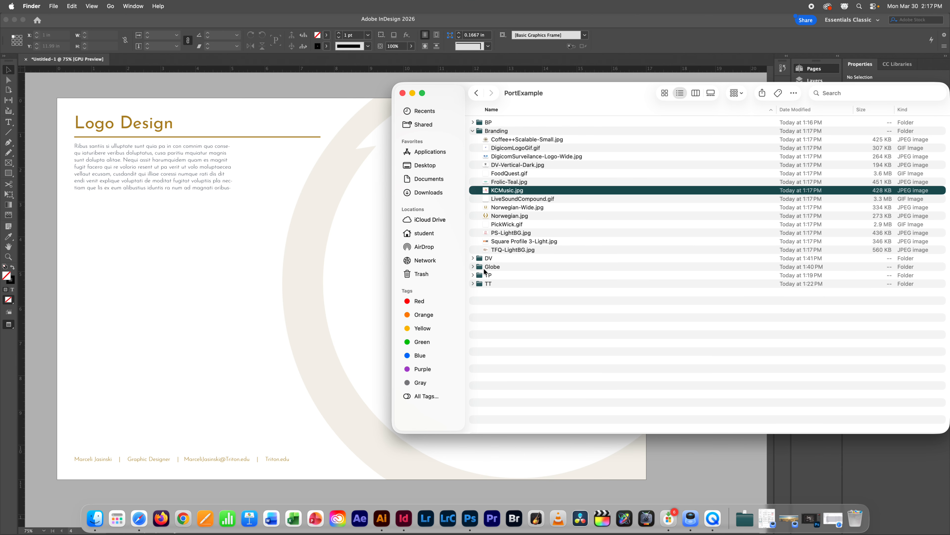
pyautogui.click(473, 259)
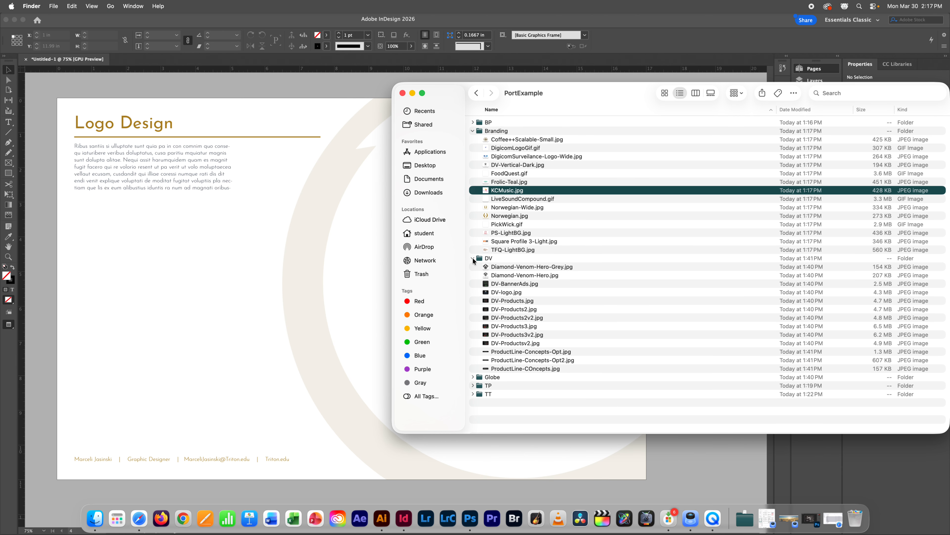
pyautogui.click(473, 385)
pyautogui.scroll(-5, 547, 365)
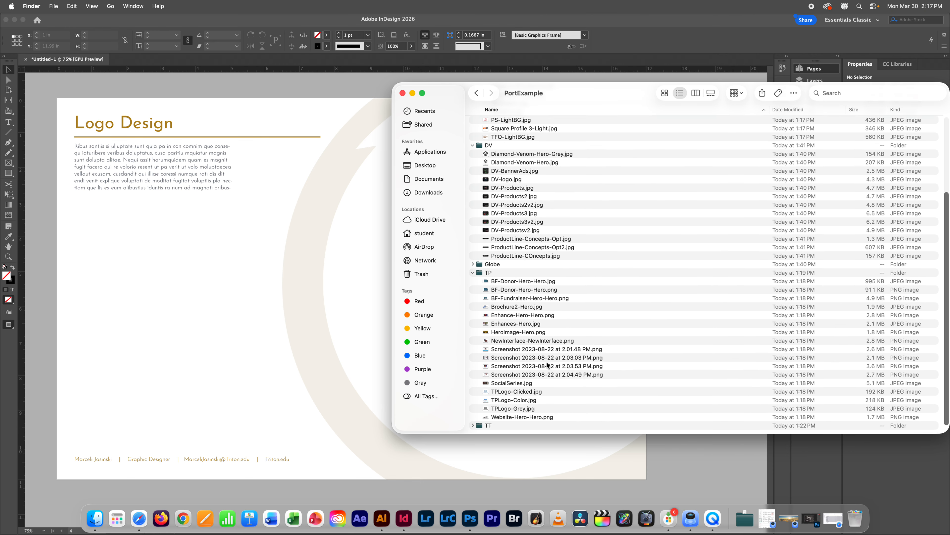
pyautogui.click(524, 298)
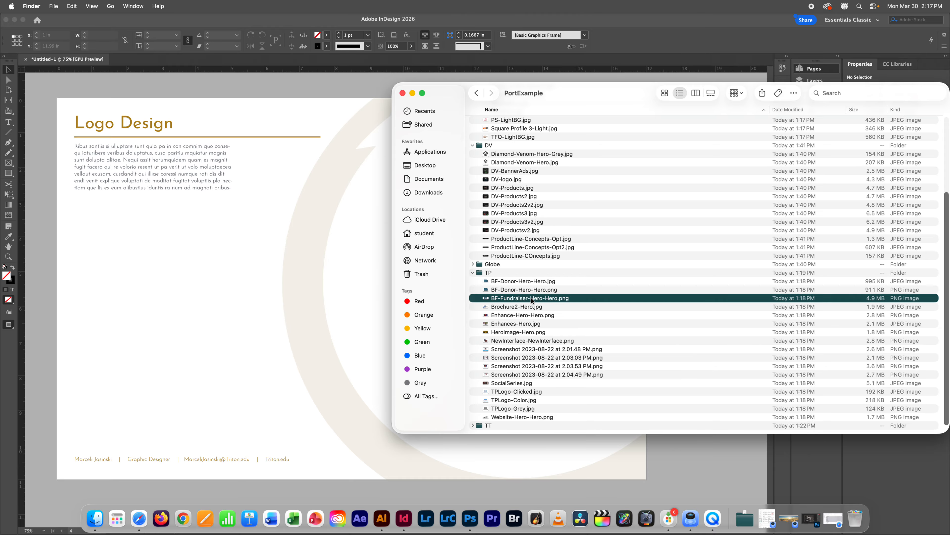
pyautogui.click(514, 324)
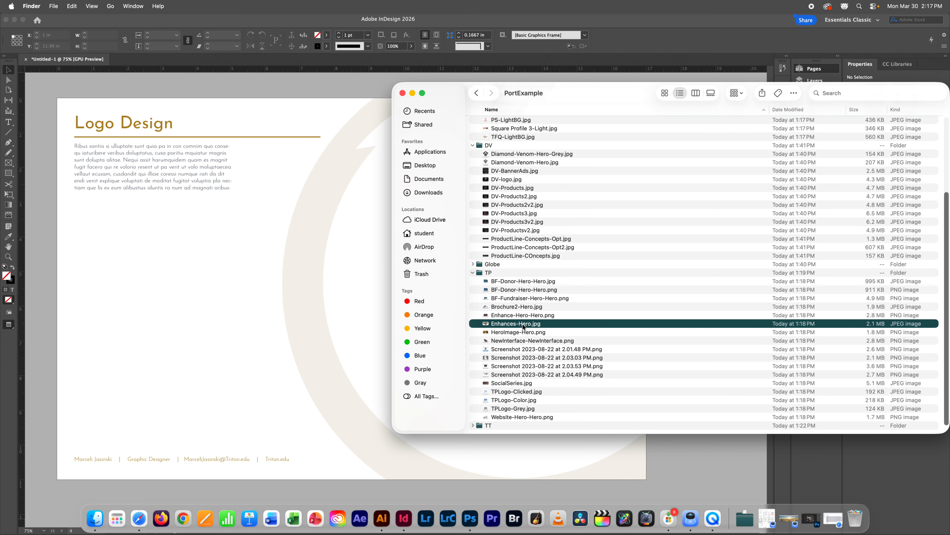
pyautogui.click(524, 333)
pyautogui.moveTo(527, 333); pyautogui.dragTo(234, 319)
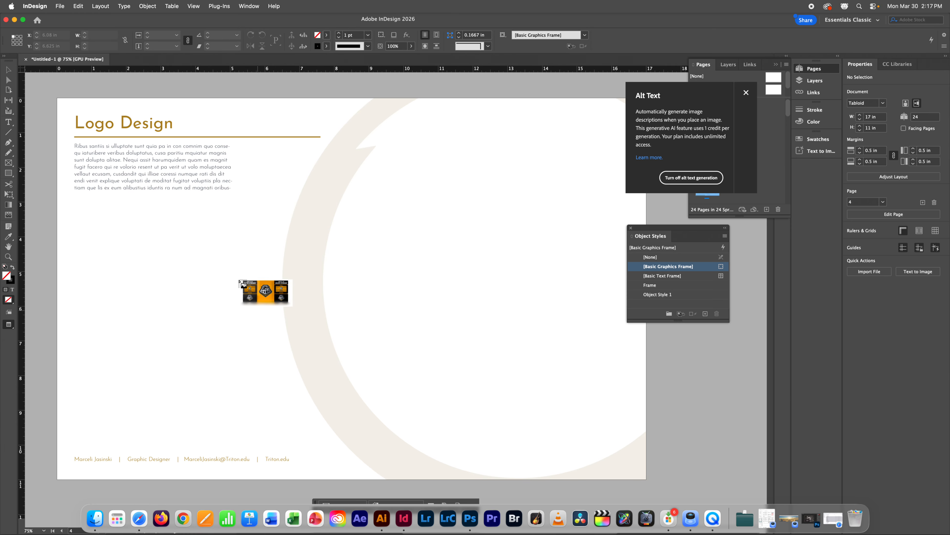
# Step: Place the loaded image in a drawn frame, then undo to remove it from the page
pyautogui.moveTo(184, 209); pyautogui.dragTo(512, 400)
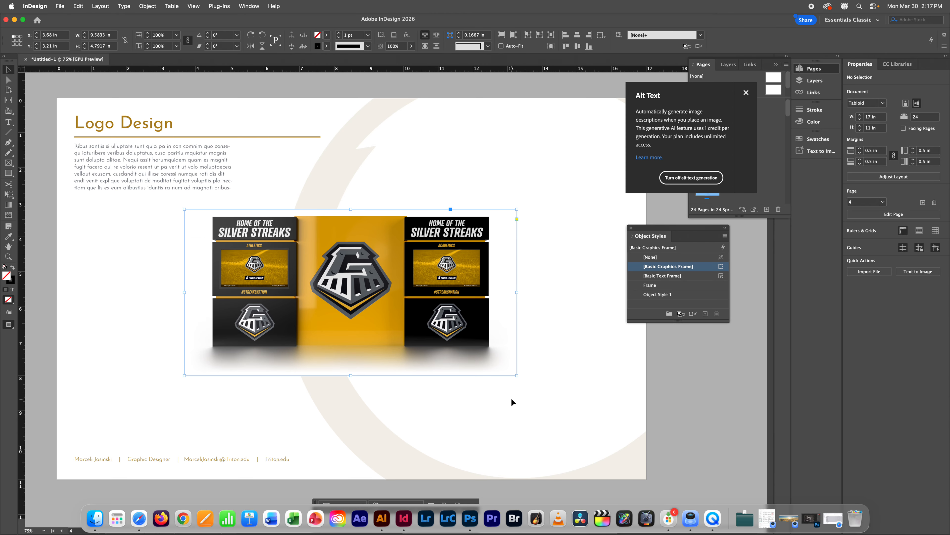
pyautogui.moveTo(349, 283); pyautogui.dragTo(286, 306)
pyautogui.press('super+z')
pyautogui.press('super+z')
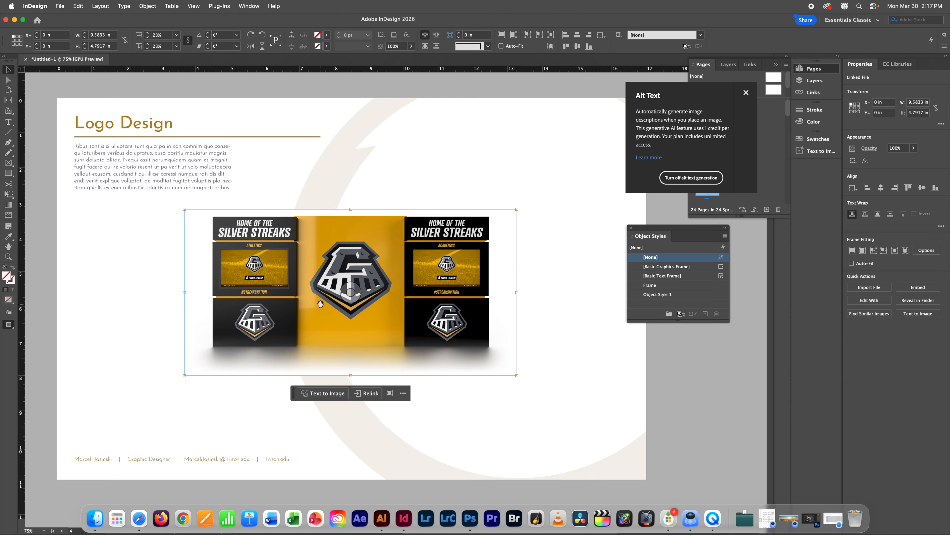
pyautogui.press('super+z')
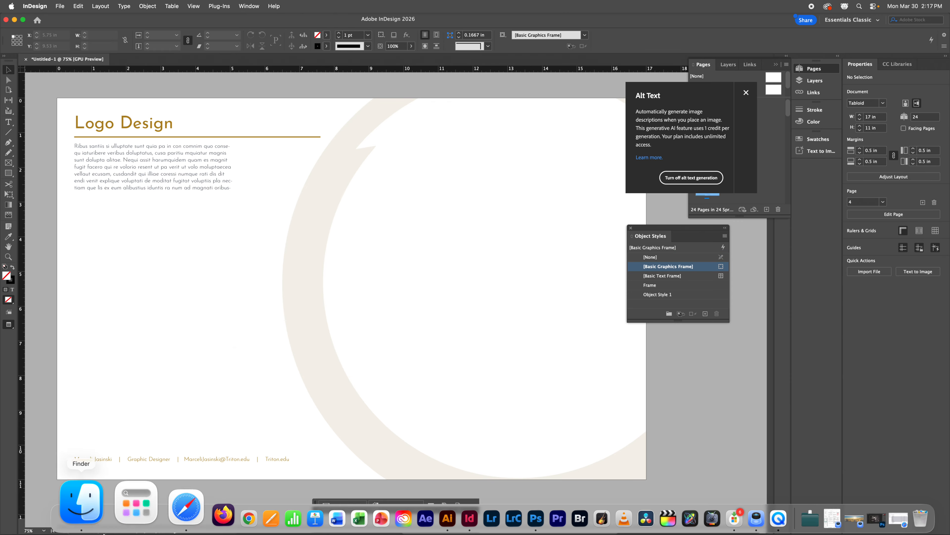
# Step: Drag Enhance-Hero-Hero.png onto the page and enlarge it to about 15.86 × 7.93 in
pyautogui.click(83, 506)
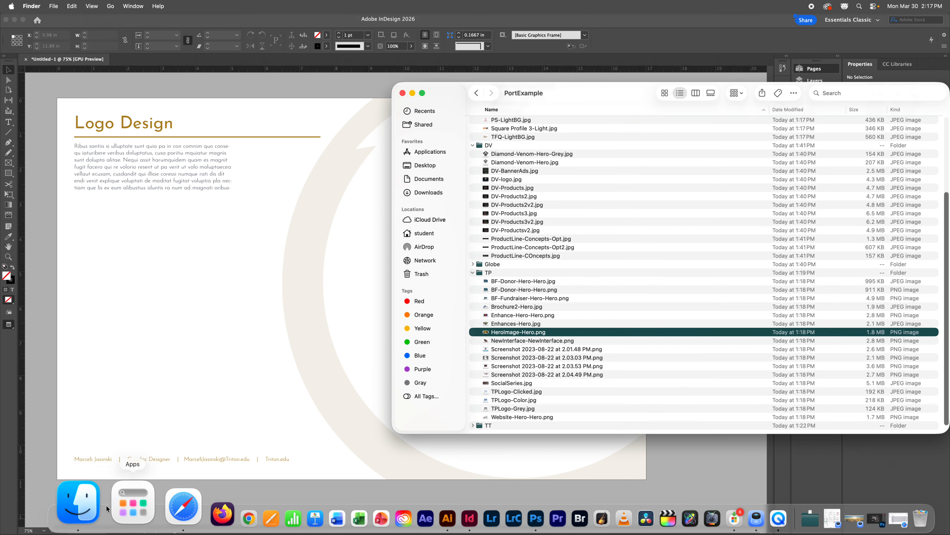
pyautogui.click(537, 316)
pyautogui.moveTo(535, 316); pyautogui.dragTo(184, 303)
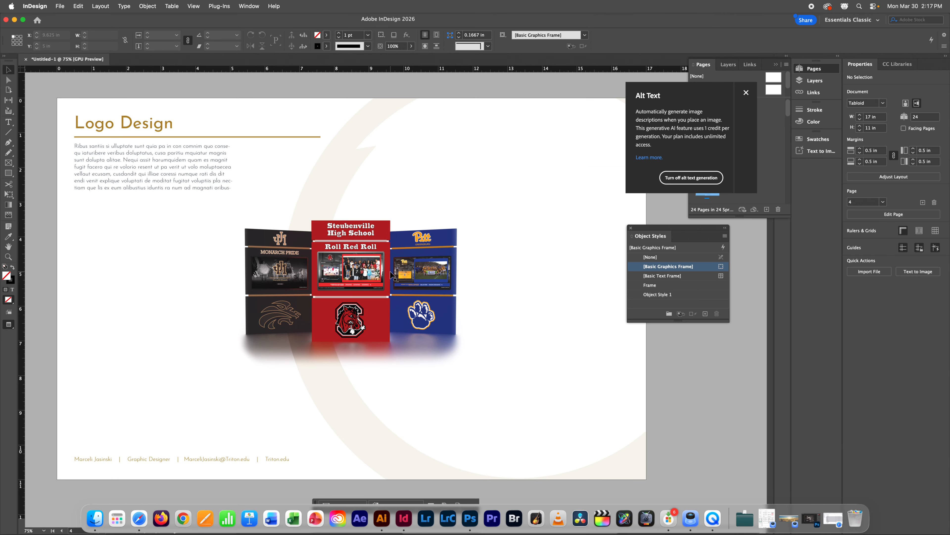
pyautogui.moveTo(344, 274)
pyautogui.mouseDown()
pyautogui.moveTo(386, 275)
pyautogui.moveTo(345, 266)
pyautogui.mouseUp()
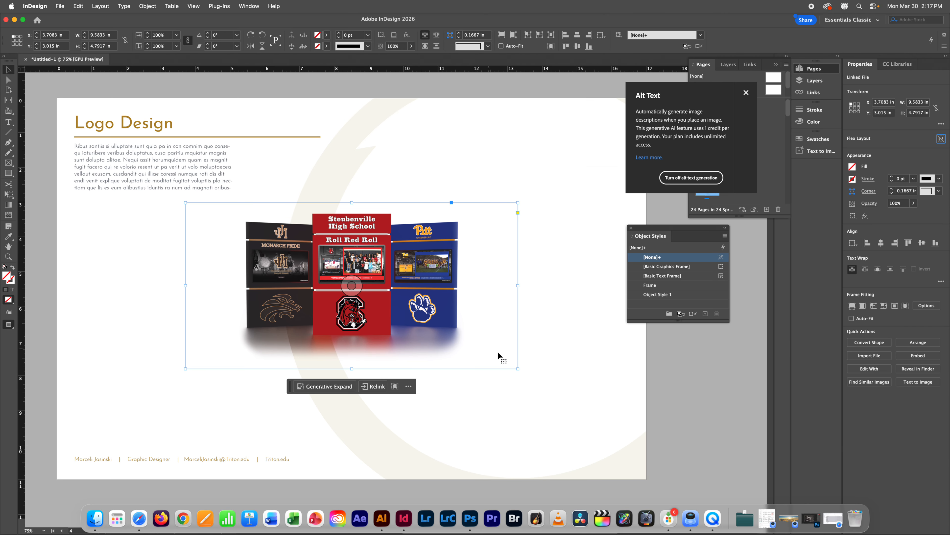
pyautogui.moveTo(518, 369); pyautogui.dragTo(699, 497)
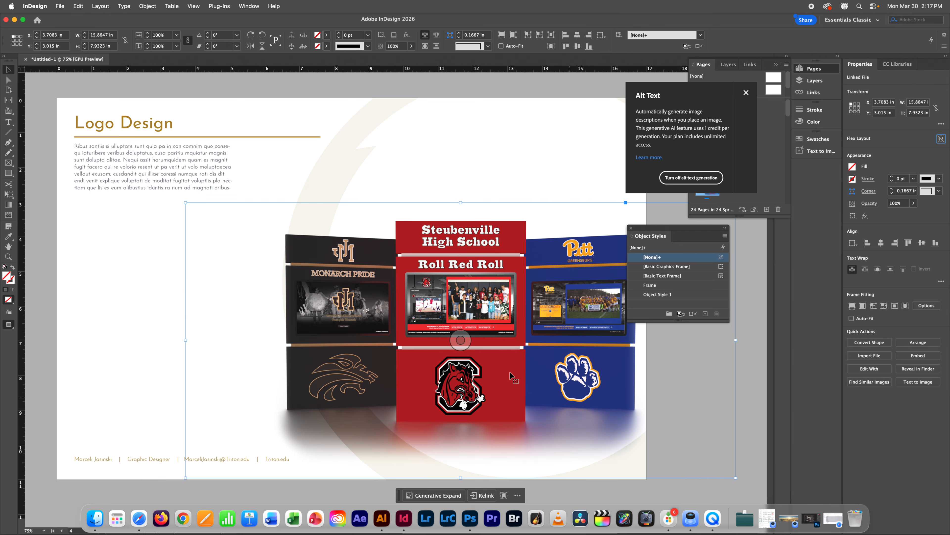
pyautogui.moveTo(424, 276); pyautogui.dragTo(397, 253)
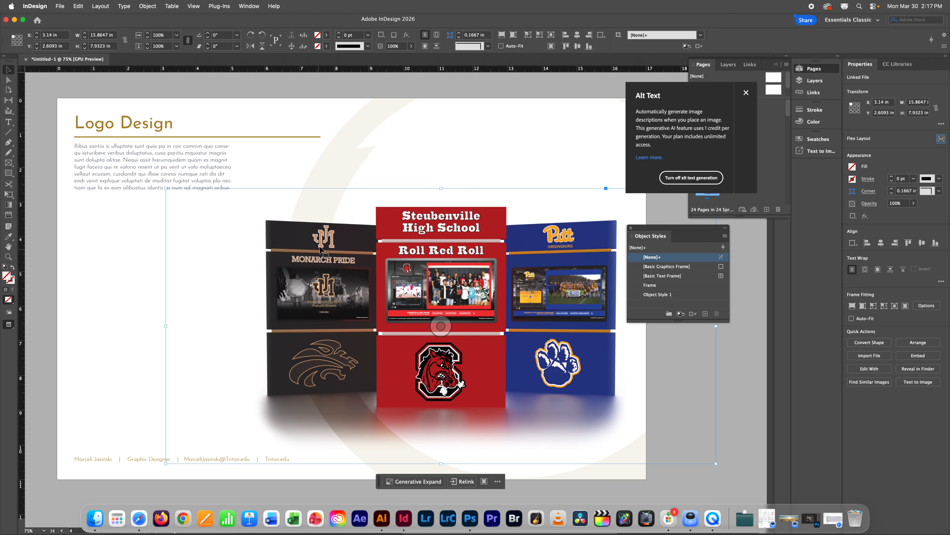
# Step: Move the enlarged display-panels image slightly up and left
pyautogui.click(144, 268)
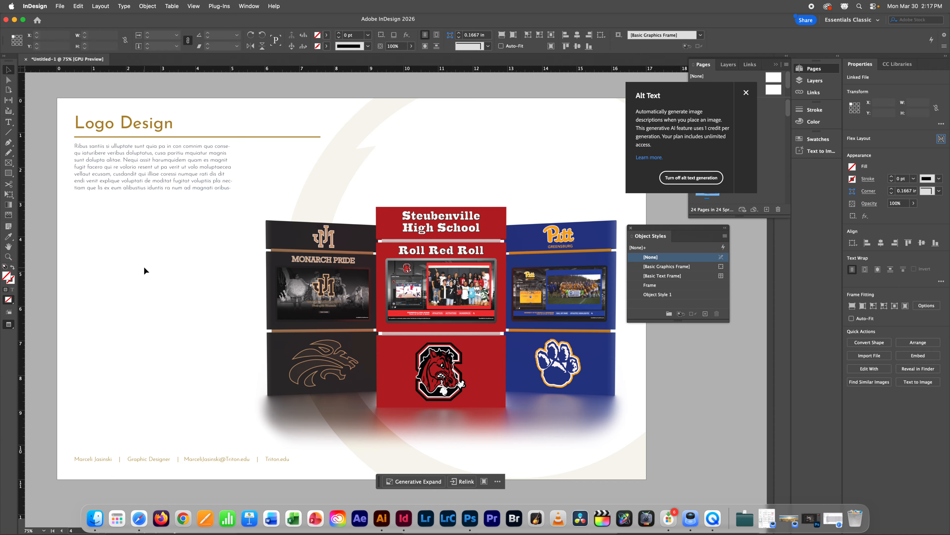
pyautogui.click(453, 240)
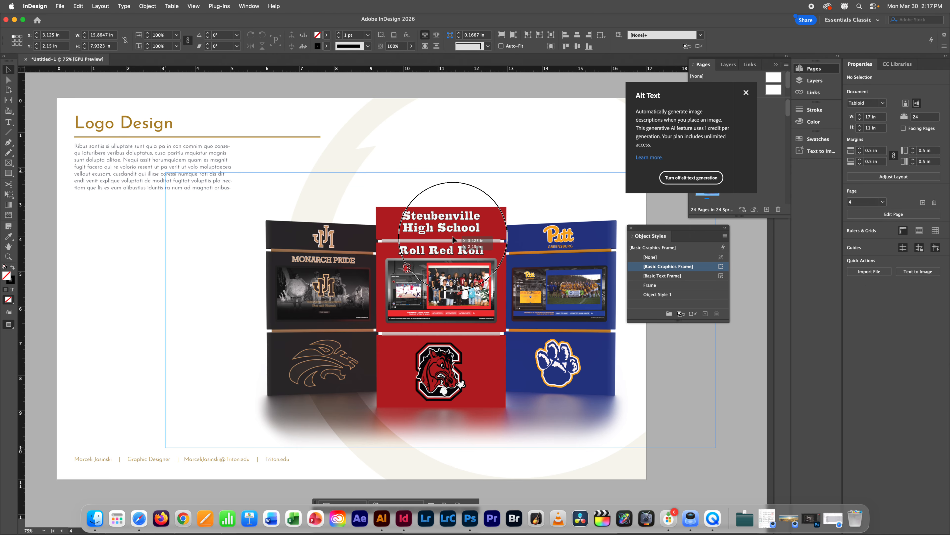
pyautogui.moveTo(454, 240); pyautogui.dragTo(448, 231)
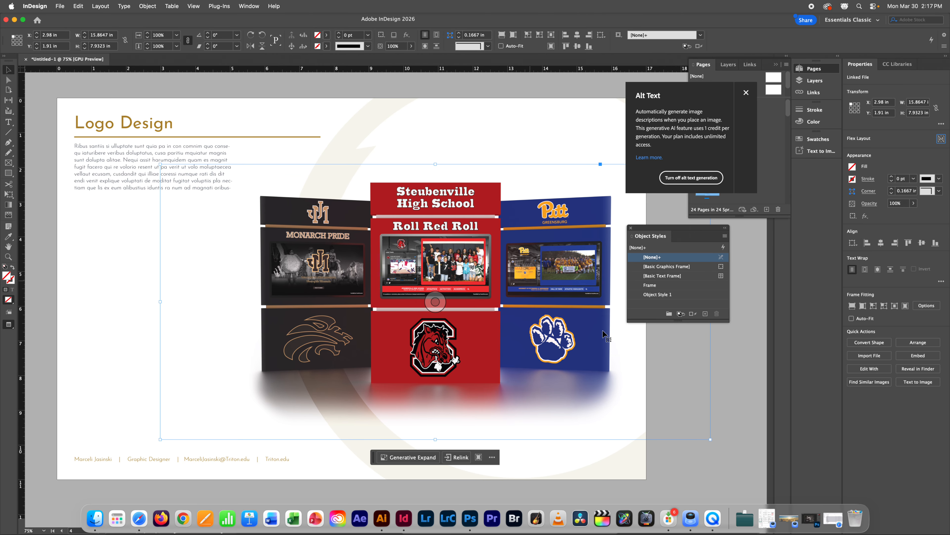
pyautogui.click(735, 389)
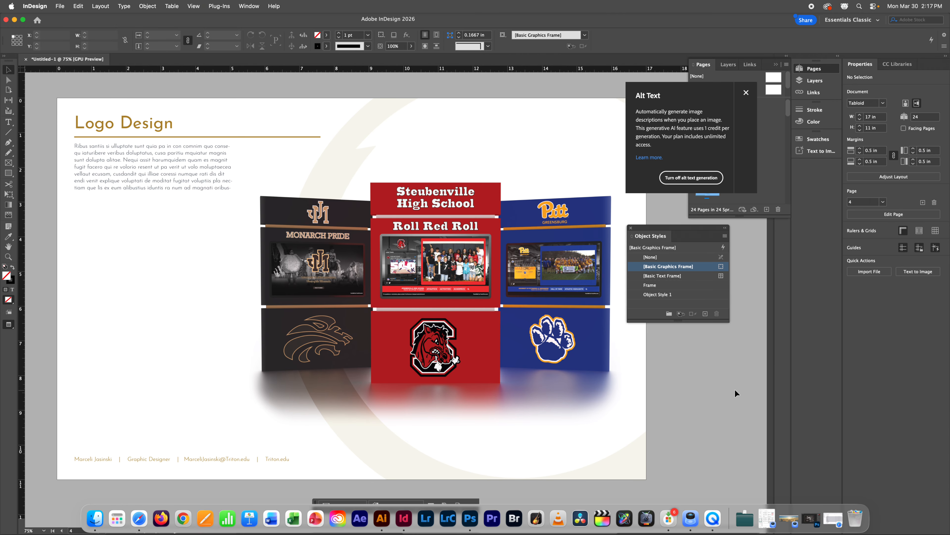
# Step: Replace the 'Logo Design' heading text with 'Experiential Design'
pyautogui.click(140, 124)
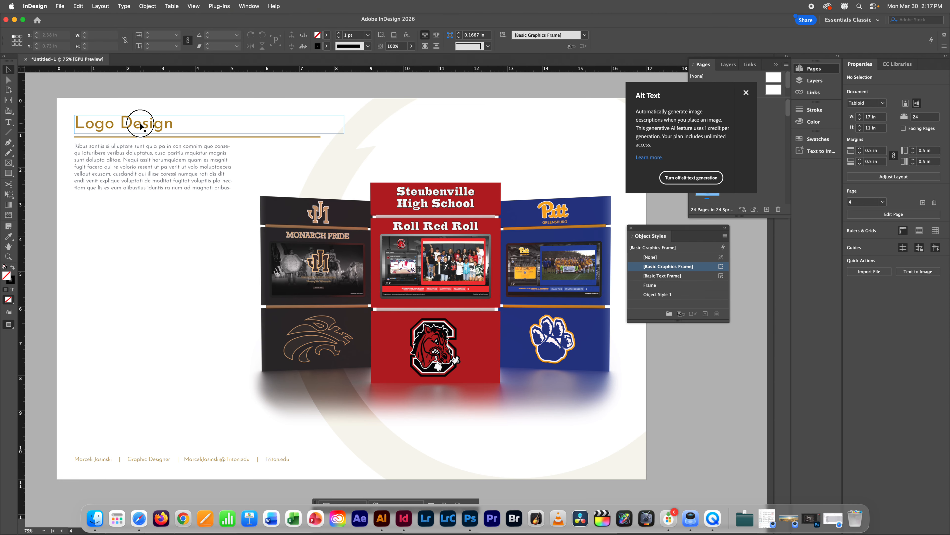
pyautogui.tripleClick(141, 126)
pyautogui.write('E')
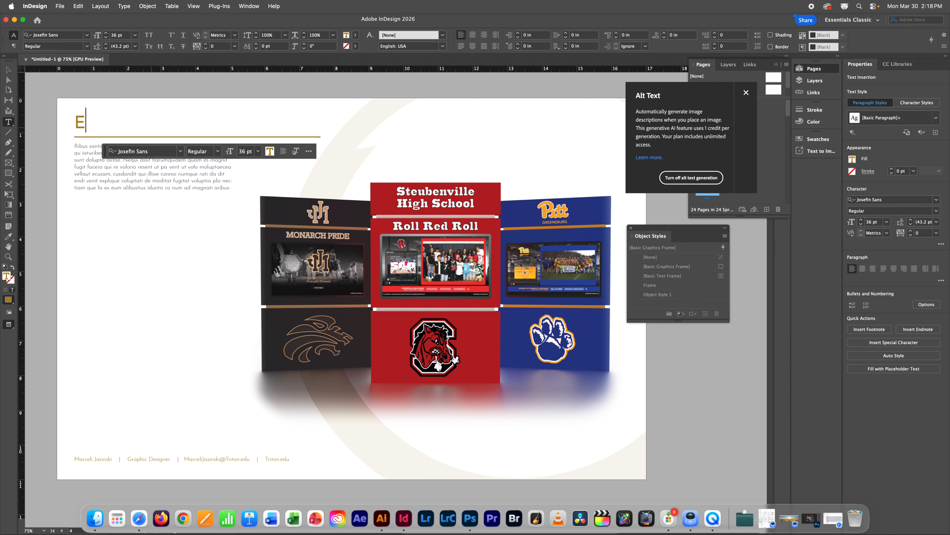
pyautogui.write('xperien')
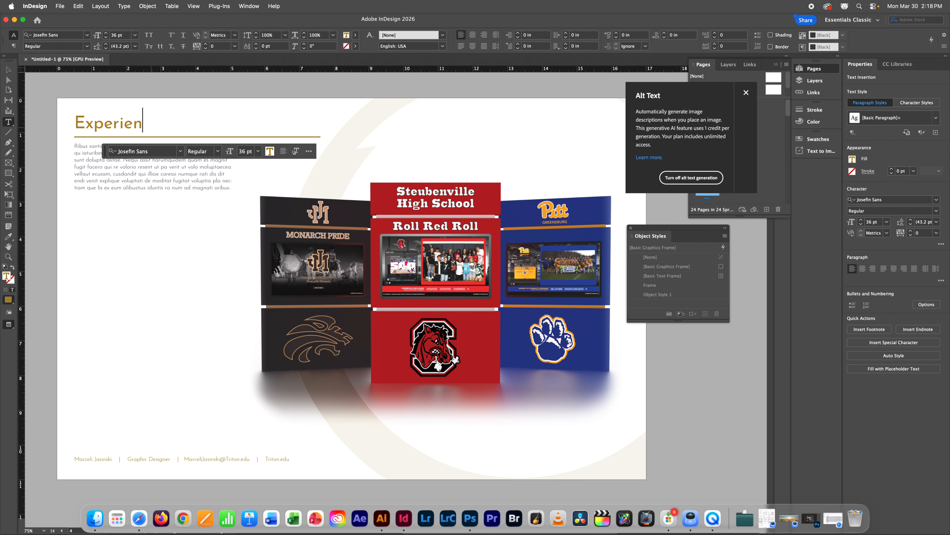
pyautogui.write('tial Design')
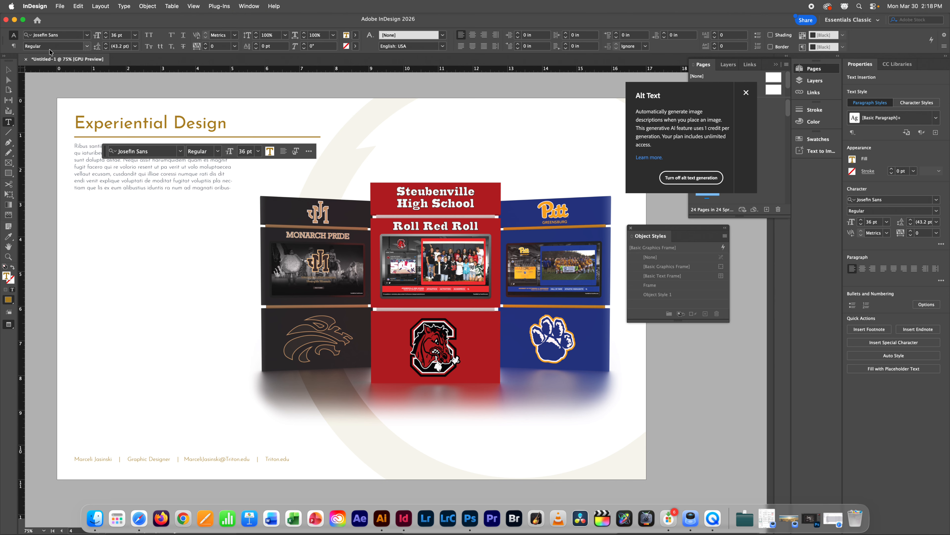
pyautogui.press('Escape')
pyautogui.click(452, 258)
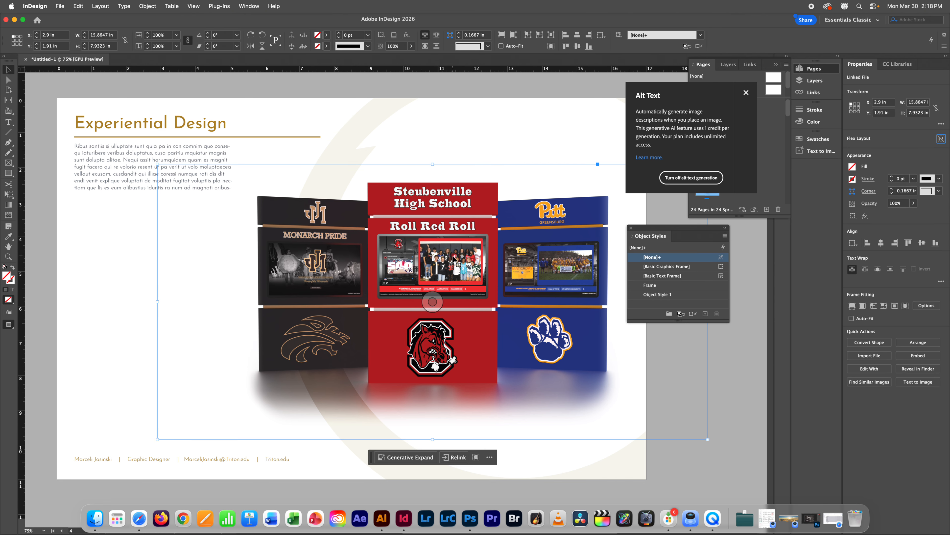
# Step: Nudge the kiosk image up-left and move the body text down toward the page bottom
pyautogui.moveTo(452, 257); pyautogui.dragTo(451, 251)
pyautogui.click(119, 245)
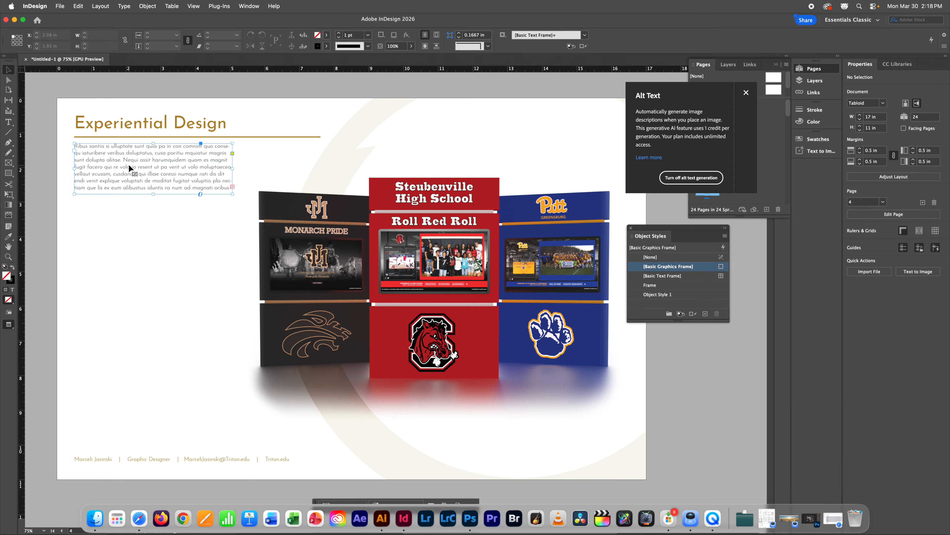
pyautogui.click(152, 177)
pyautogui.moveTo(152, 176); pyautogui.dragTo(161, 412)
pyautogui.moveTo(297, 275); pyautogui.dragTo(220, 263)
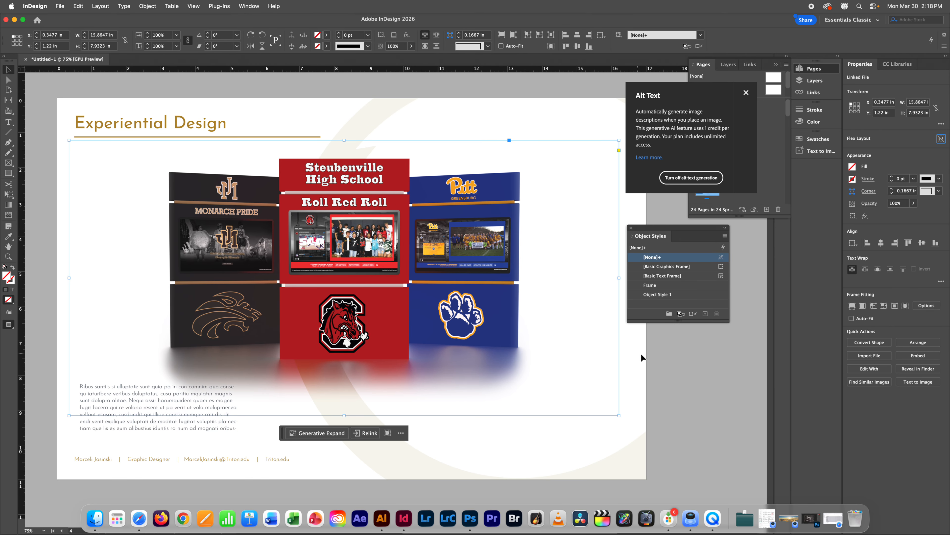
pyautogui.click(692, 417)
pyautogui.moveTo(114, 414); pyautogui.dragTo(135, 411)
pyautogui.moveTo(81, 429); pyautogui.dragTo(442, 416)
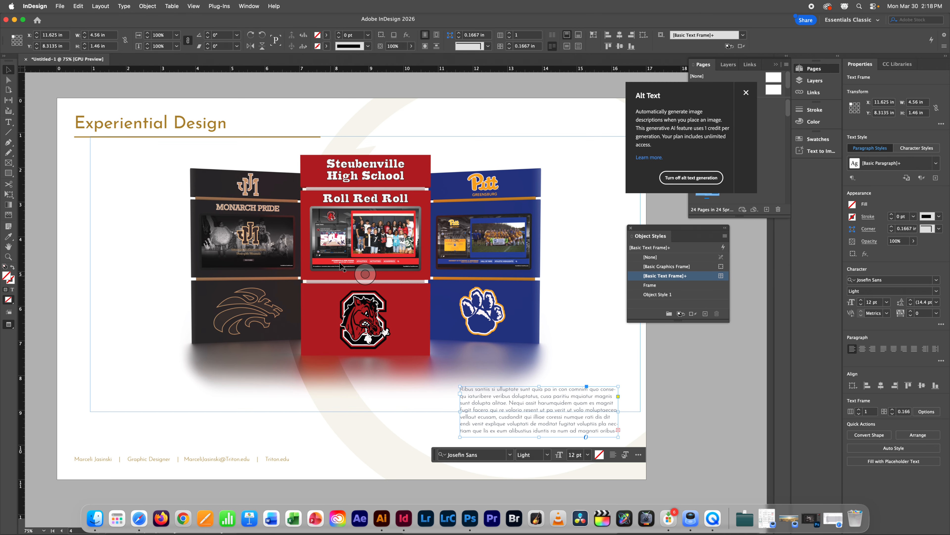
# Step: Shift the kiosk image right and down on the Experiential Design page
pyautogui.click(288, 248)
pyautogui.moveTo(288, 249); pyautogui.dragTo(308, 246)
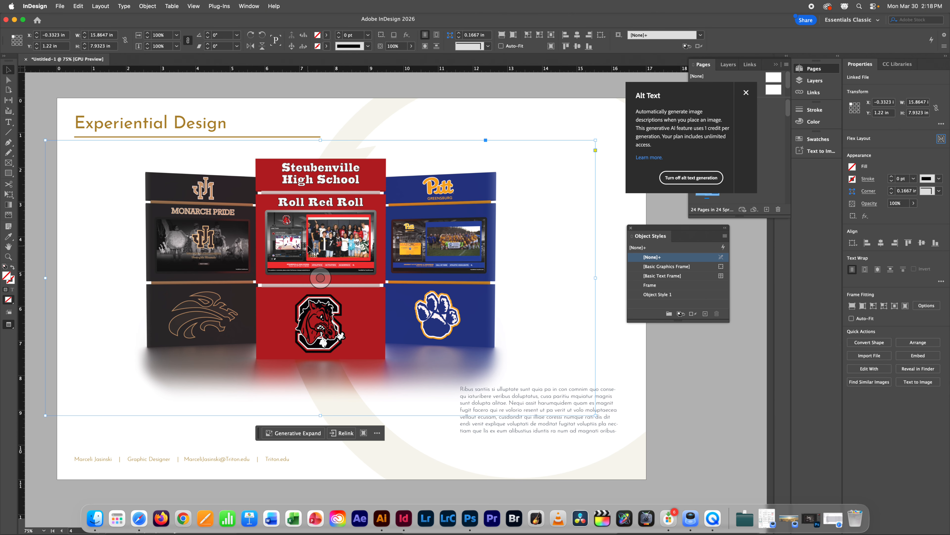
pyautogui.click(609, 437)
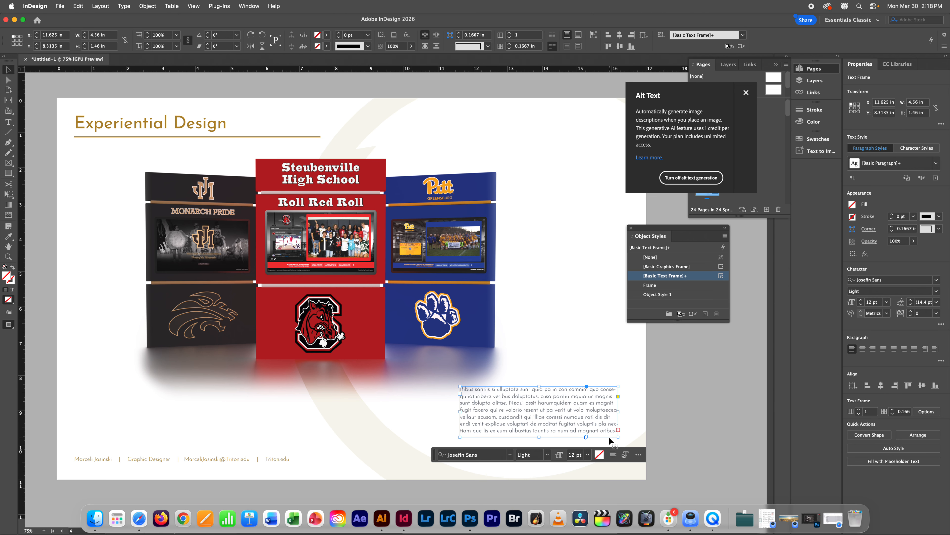
pyautogui.click(609, 440)
pyautogui.moveTo(455, 307); pyautogui.dragTo(479, 324)
pyautogui.click(704, 418)
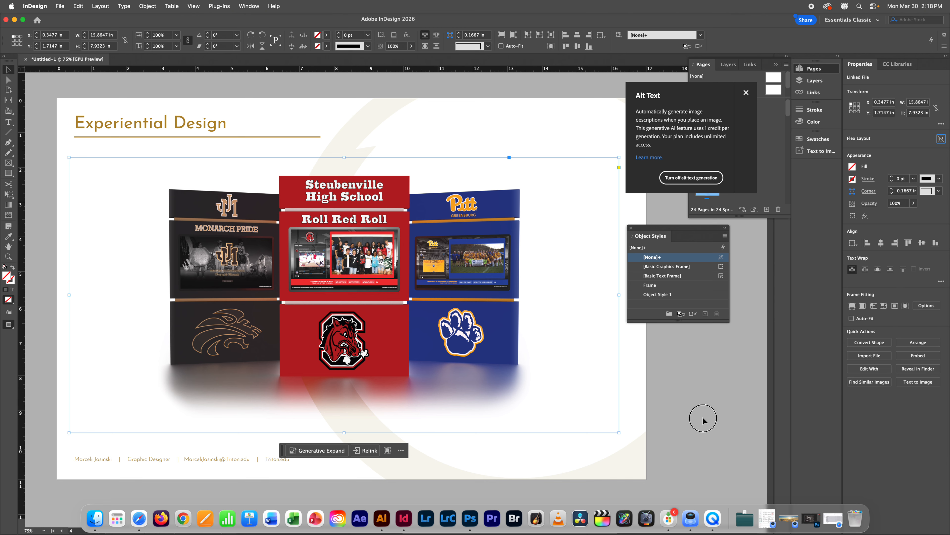
pyautogui.click(332, 307)
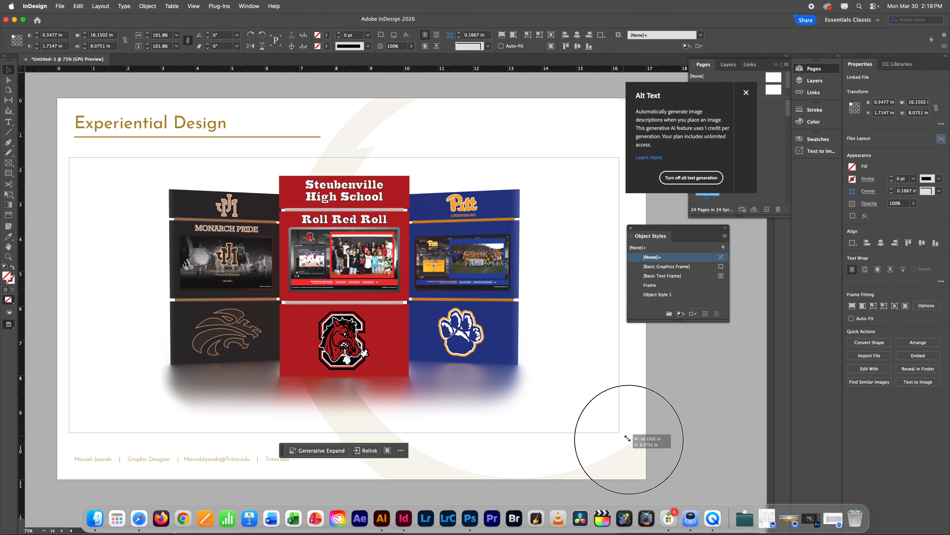
# Step: Scale the kiosk image up from its corner to about 16.87 × 8.44 in, aligned at X 0
pyautogui.moveTo(627, 438); pyautogui.dragTo(644, 450)
pyautogui.moveTo(475, 284); pyautogui.dragTo(468, 283)
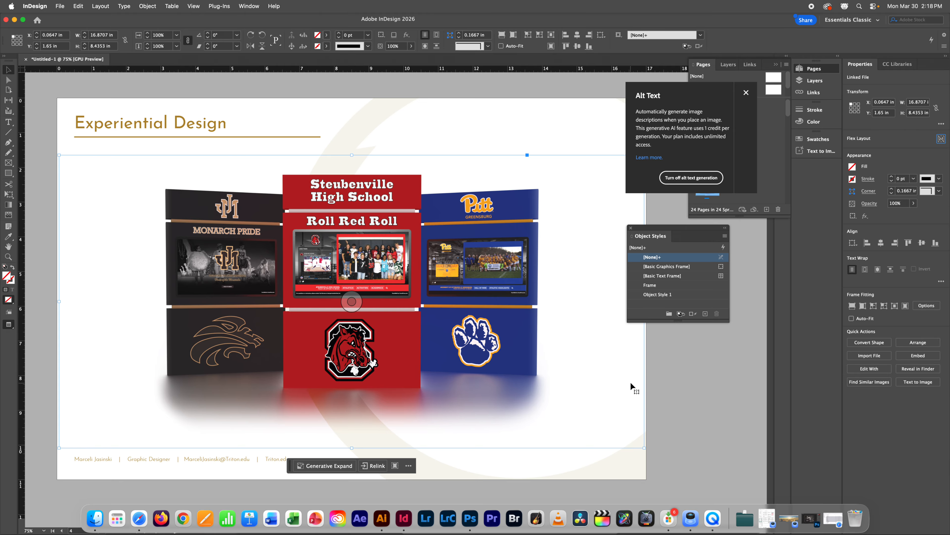
pyautogui.click(697, 397)
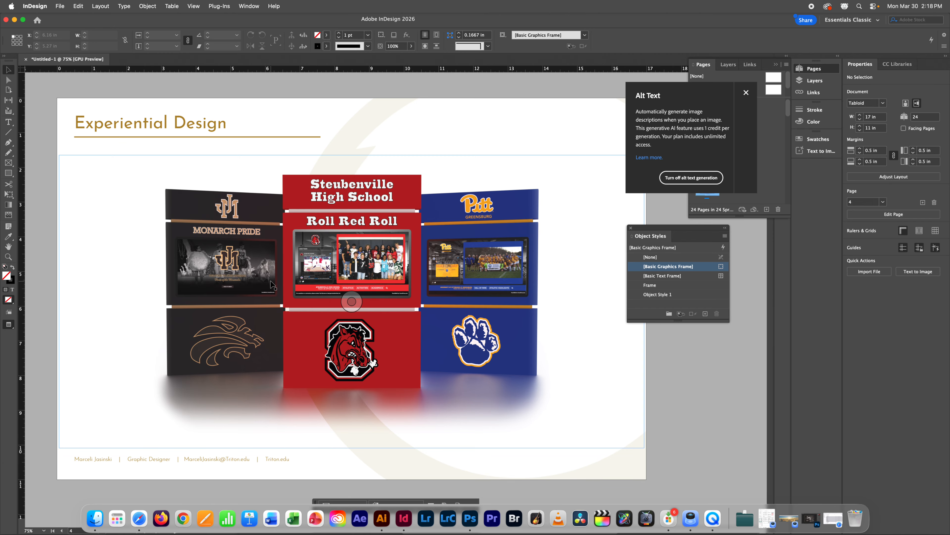
pyautogui.scroll(-10, 271, 280)
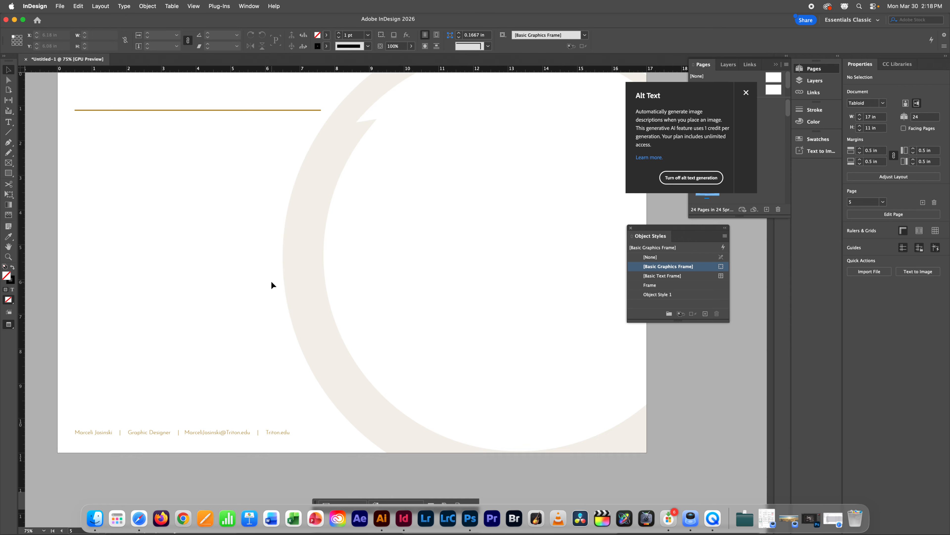
# Step: Scroll from page 5 up to page 2 to show the Food Quest logo and brown swatches
pyautogui.scroll(5, 271, 281)
pyautogui.scroll(-7, 271, 281)
pyautogui.scroll(1, 271, 282)
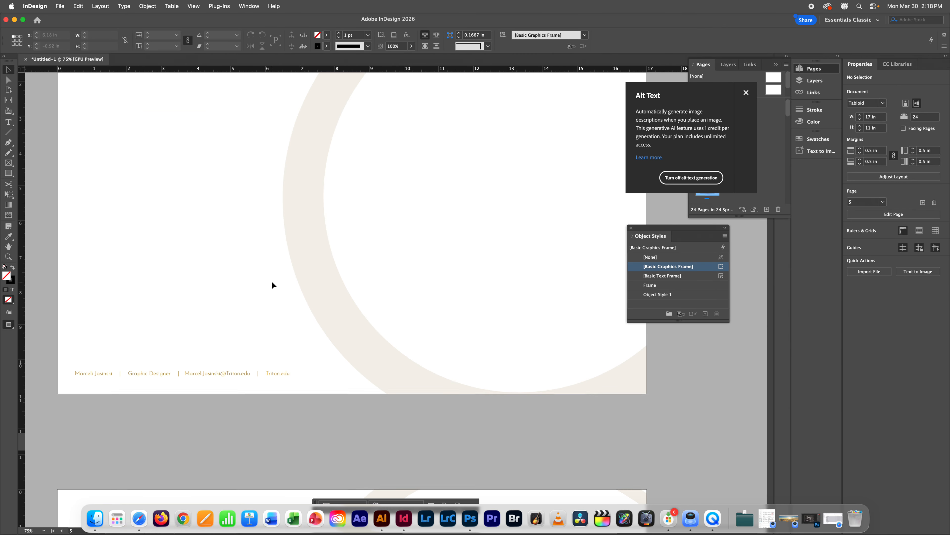
pyautogui.scroll(5, 272, 282)
pyautogui.scroll(-1, 272, 282)
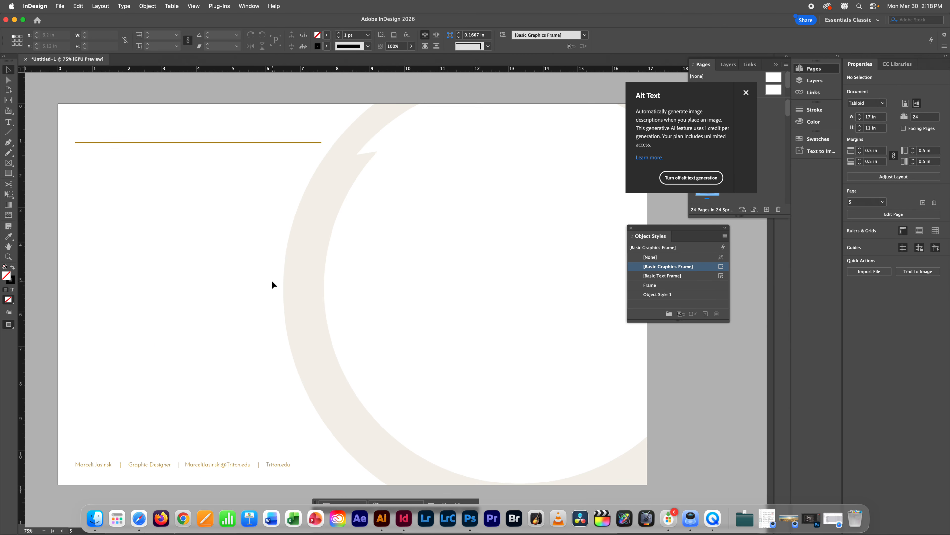
pyautogui.scroll(10, 272, 281)
pyautogui.scroll(-9, 272, 281)
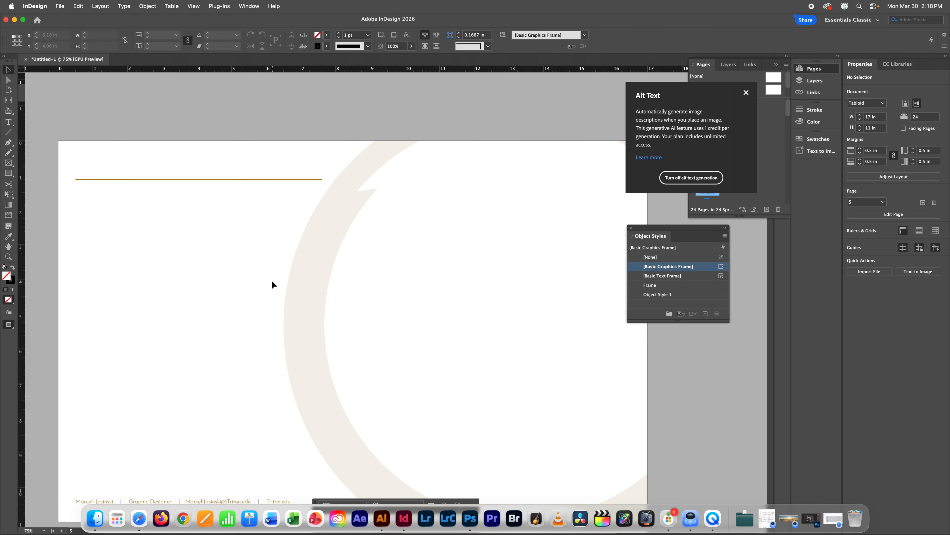
pyautogui.scroll(15, 274, 285)
pyautogui.scroll(-5, 274, 285)
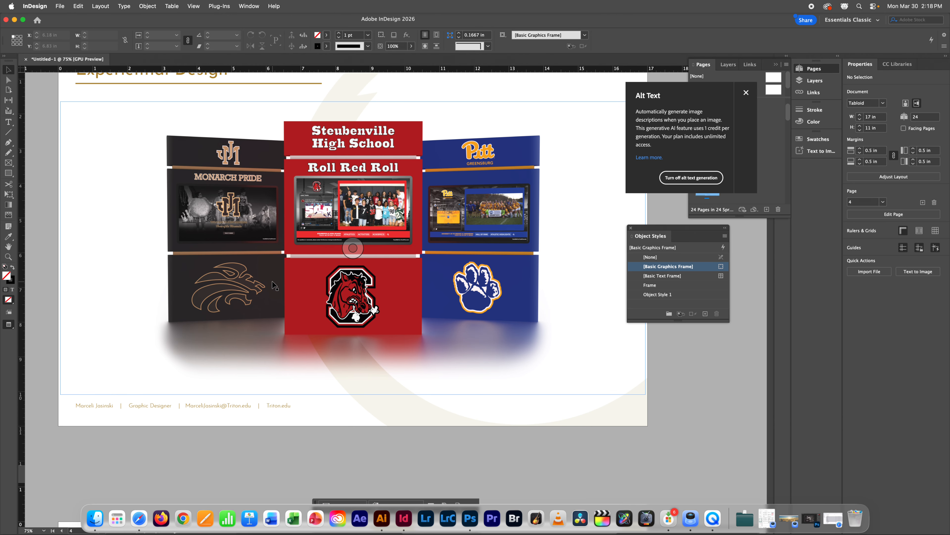
pyautogui.click(406, 299)
pyautogui.scroll(18, 404, 332)
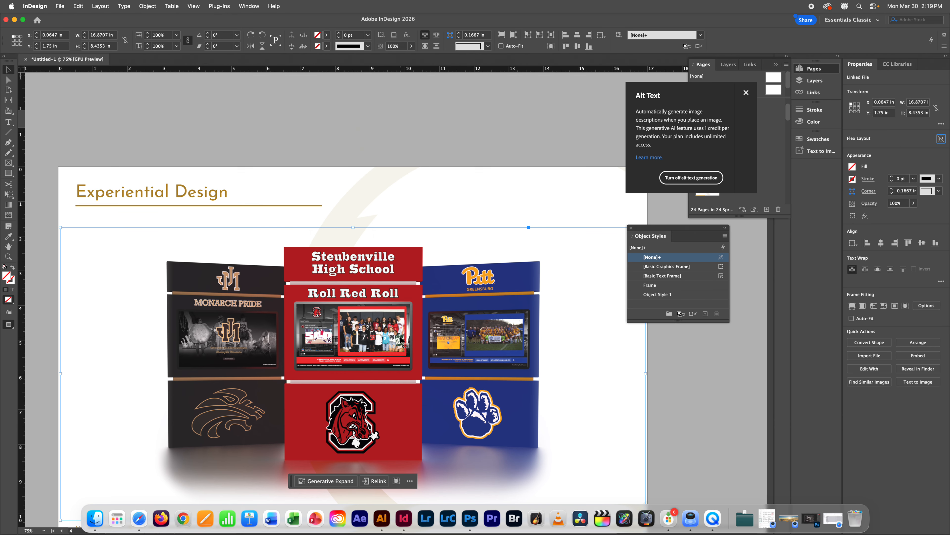
pyautogui.scroll(10, 401, 339)
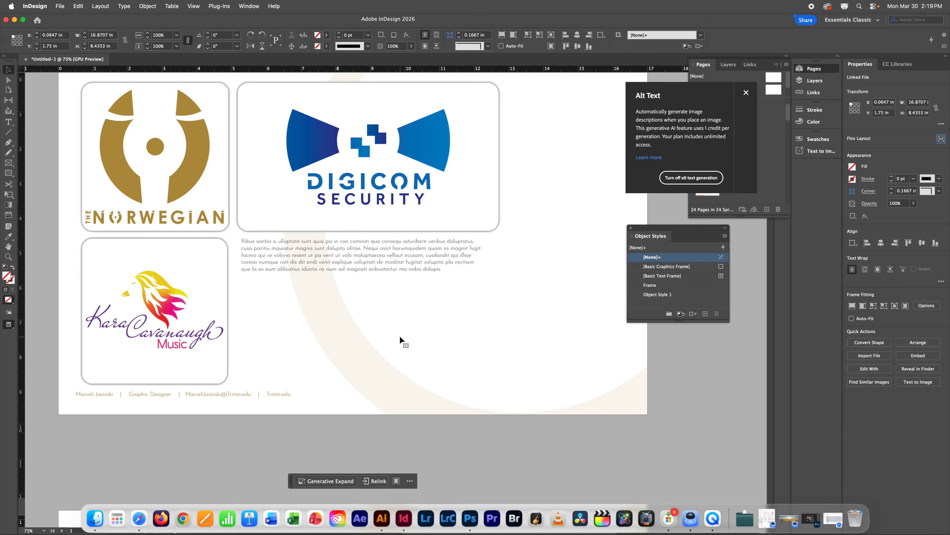
pyautogui.scroll(16, 400, 335)
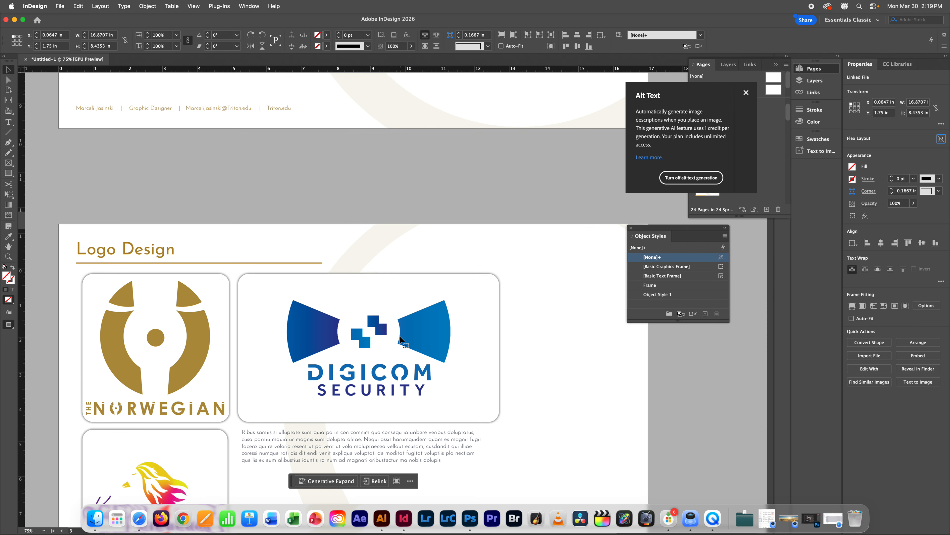
pyautogui.scroll(14, 400, 336)
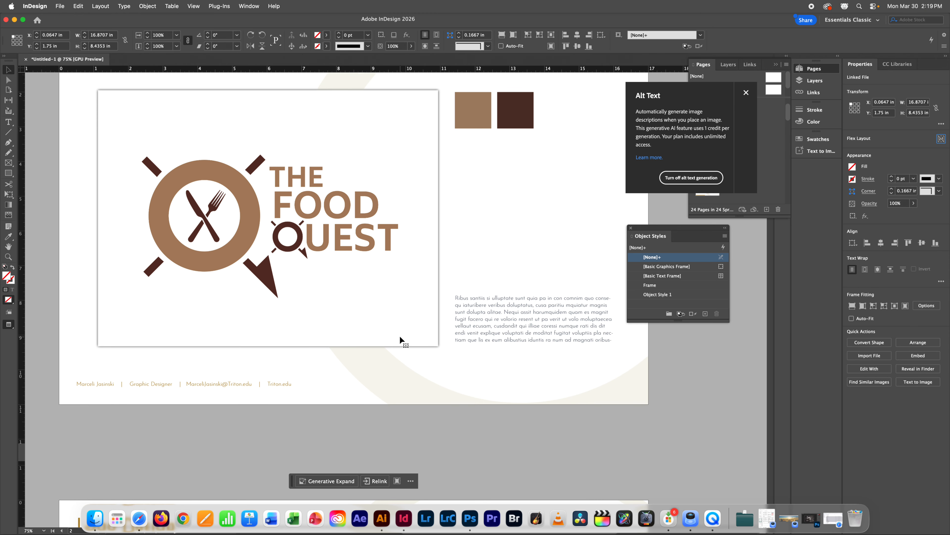
pyautogui.scroll(-4, 400, 335)
pyautogui.scroll(2, 400, 339)
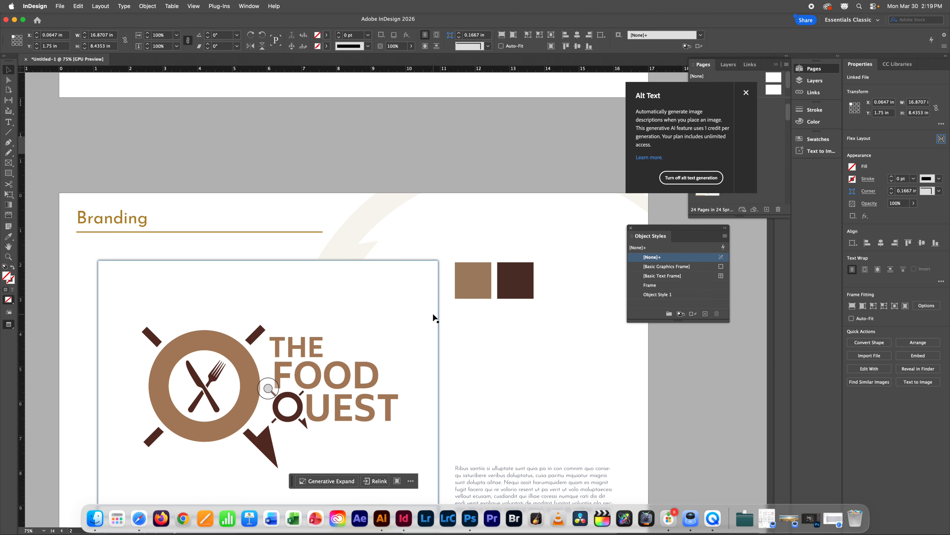
# Step: Move the Branding body text up and nudge the Food Quest logo up and left
pyautogui.scroll(-5, 429, 313)
pyautogui.moveTo(540, 405); pyautogui.dragTo(540, 249)
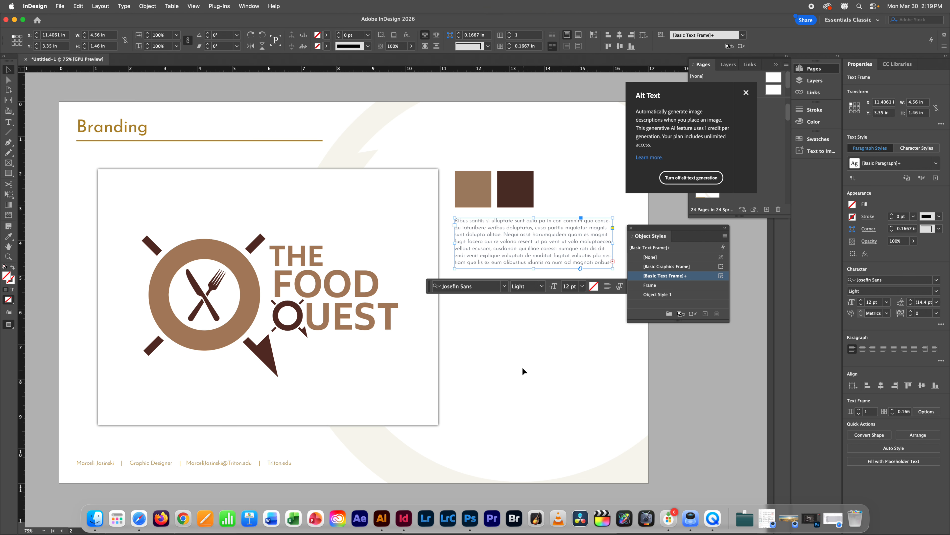
pyautogui.click(519, 372)
pyautogui.scroll(-1, 478, 350)
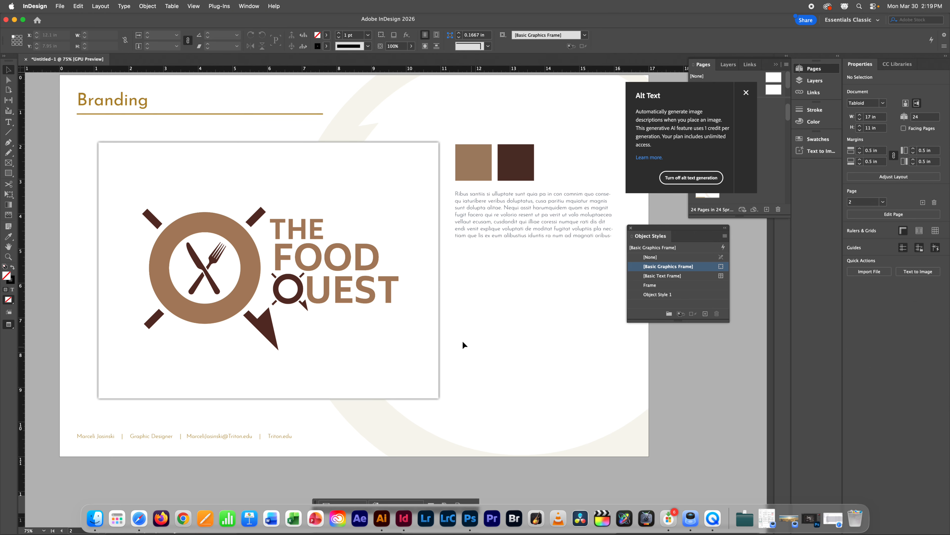
pyautogui.moveTo(350, 242); pyautogui.dragTo(333, 232)
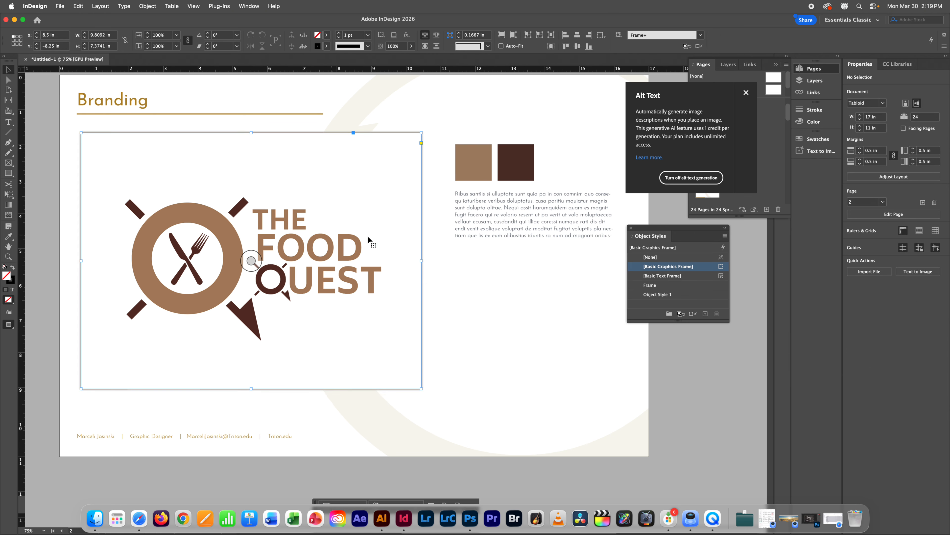
pyautogui.click(502, 316)
# Step: Scroll down through the pages and close the Alt Text generation notice
pyautogui.scroll(-8, 501, 318)
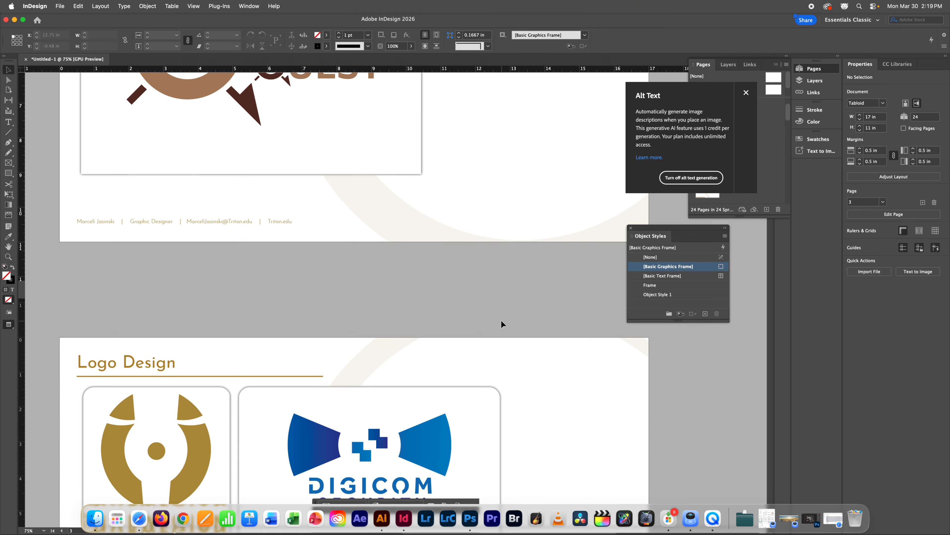
pyautogui.scroll(-10, 501, 319)
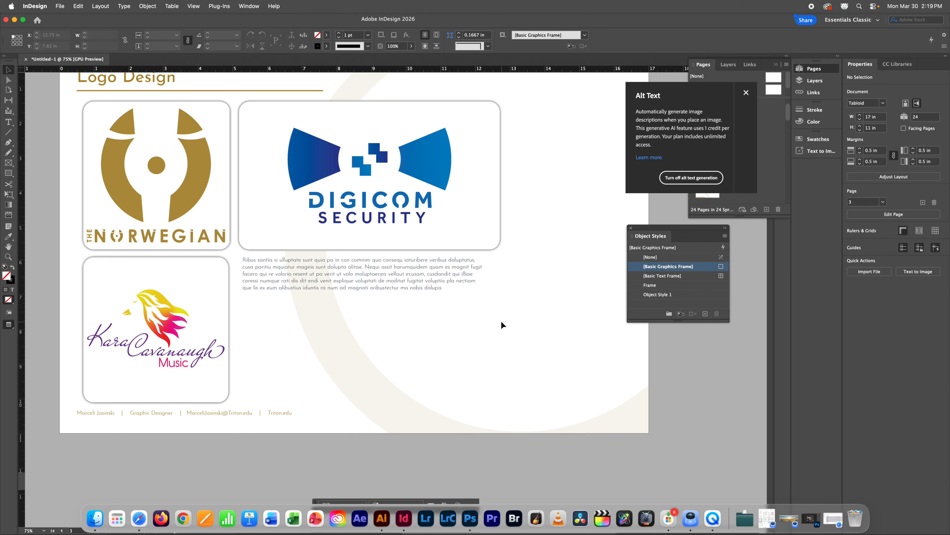
pyautogui.scroll(1, 500, 320)
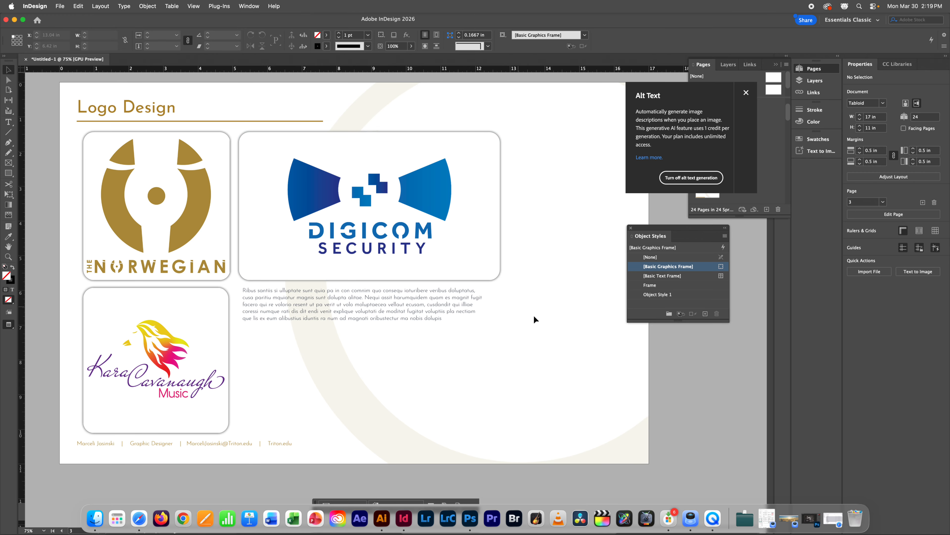
pyautogui.scroll(-1, 543, 320)
pyautogui.scroll(-1, 548, 321)
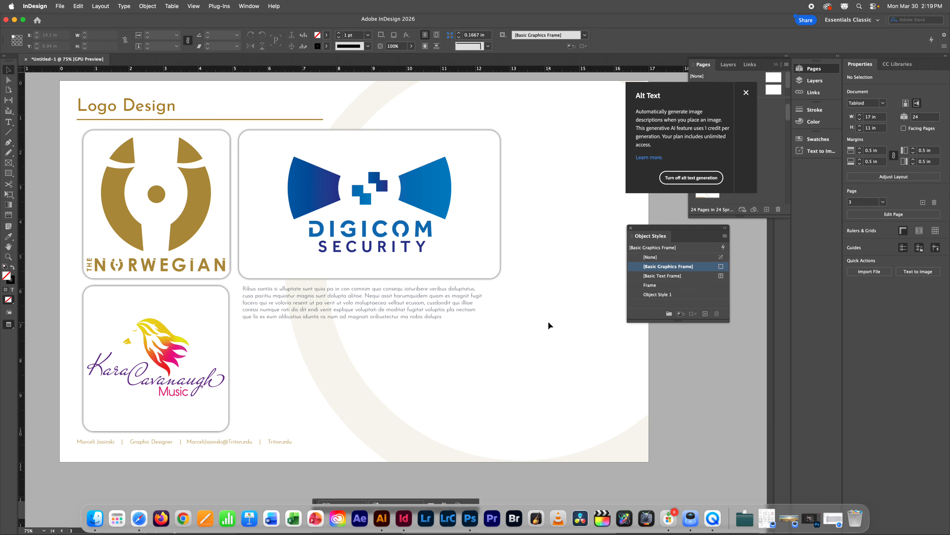
pyautogui.scroll(-2, 569, 329)
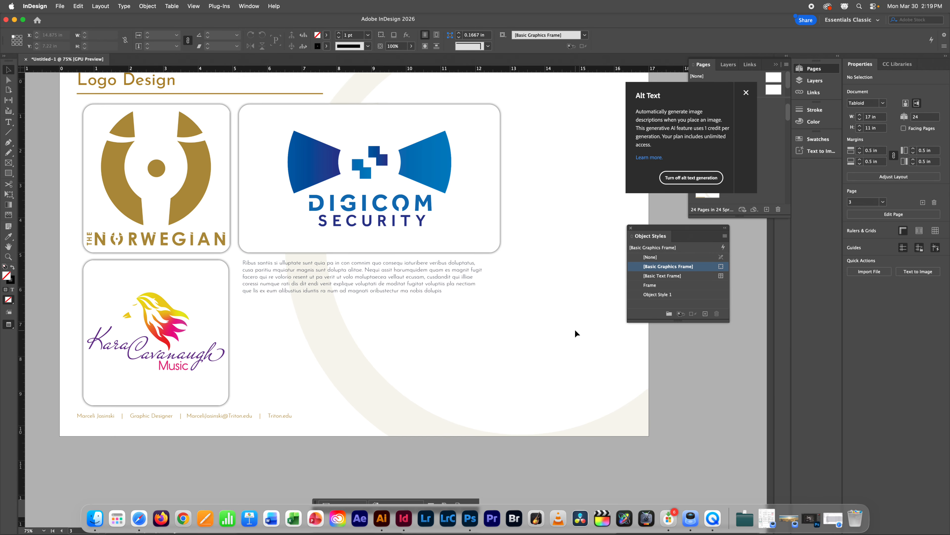
pyautogui.scroll(-10, 575, 330)
pyautogui.scroll(3, 576, 330)
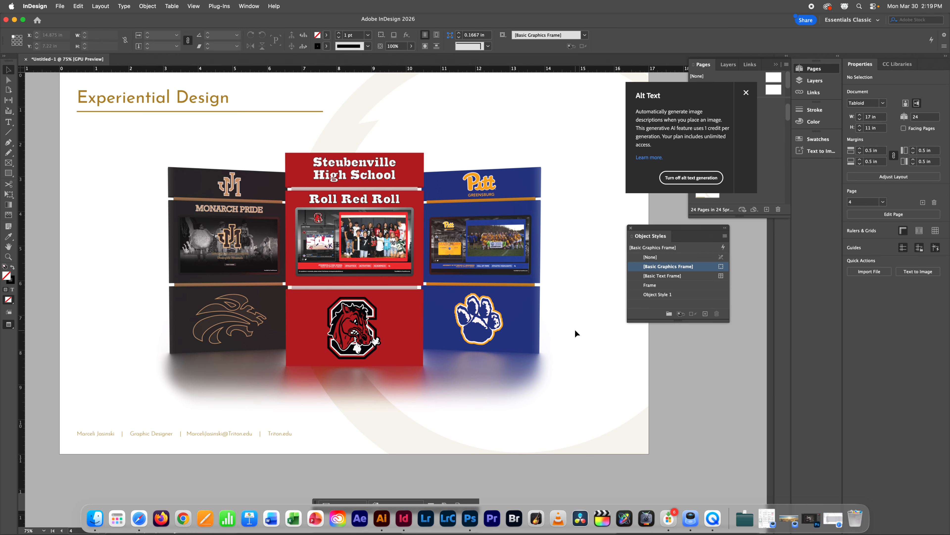
pyautogui.hscroll(-2, 574, 329)
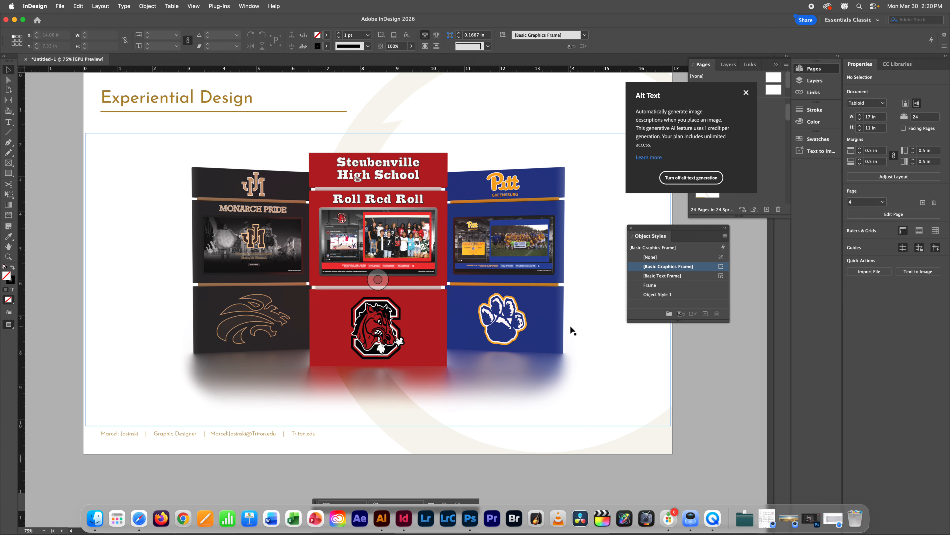
pyautogui.scroll(-8, 573, 330)
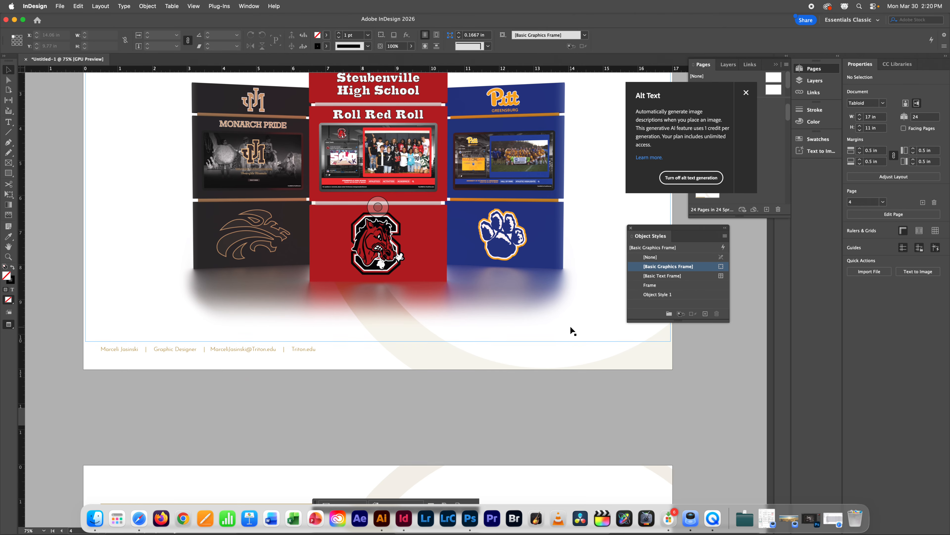
pyautogui.scroll(-20, 571, 328)
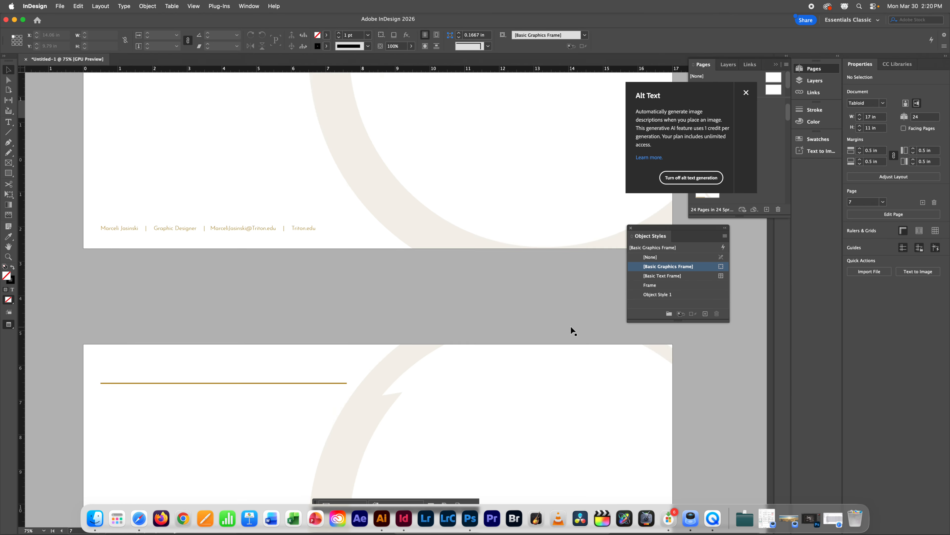
pyautogui.scroll(-20, 571, 327)
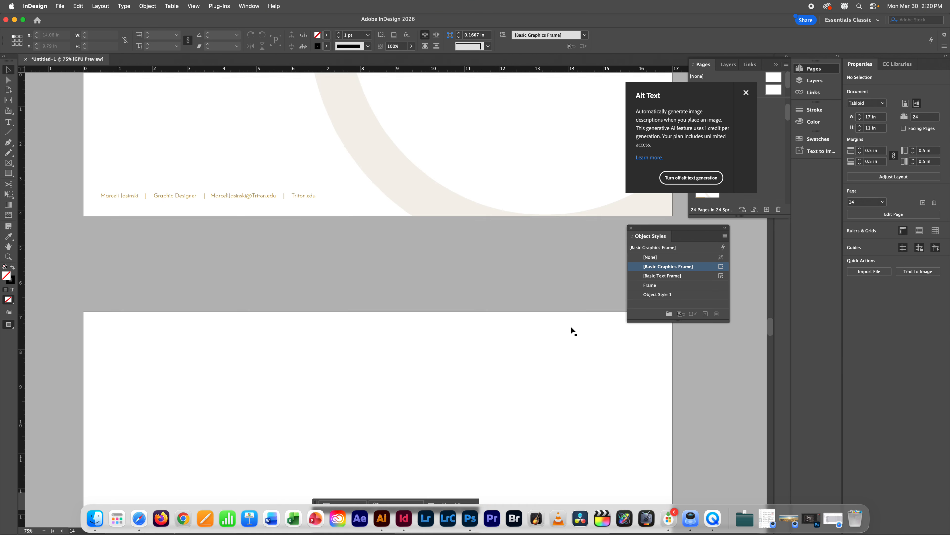
pyautogui.scroll(-8, 573, 330)
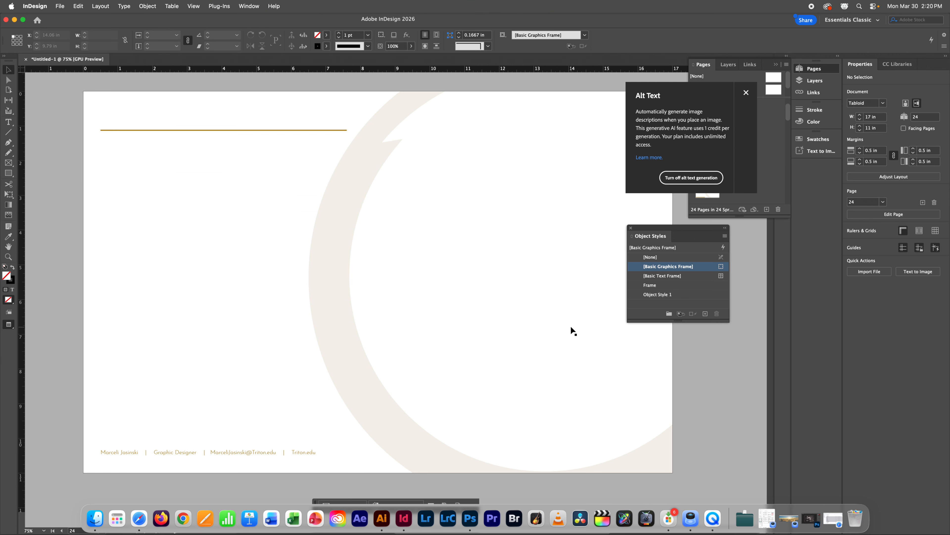
pyautogui.scroll(15, 573, 330)
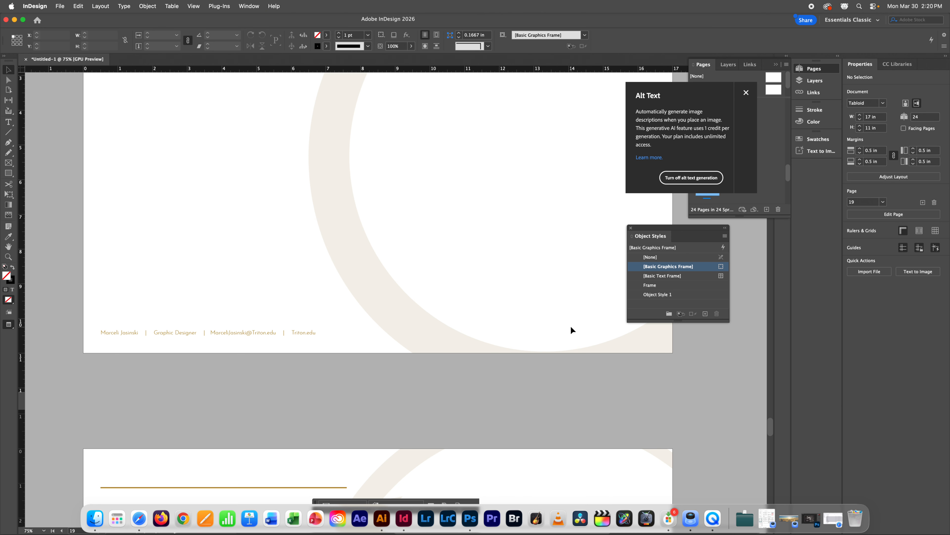
pyautogui.scroll(20, 560, 325)
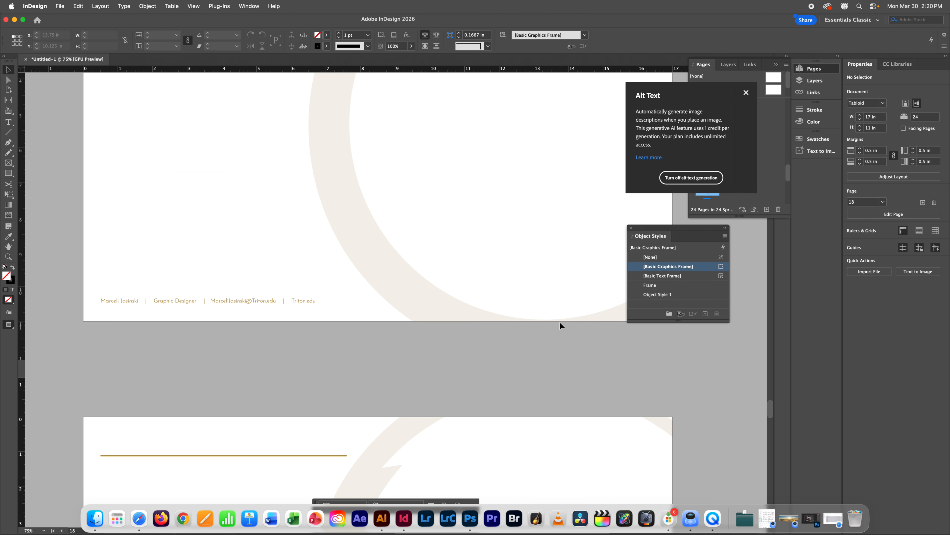
pyautogui.scroll(-6, 559, 320)
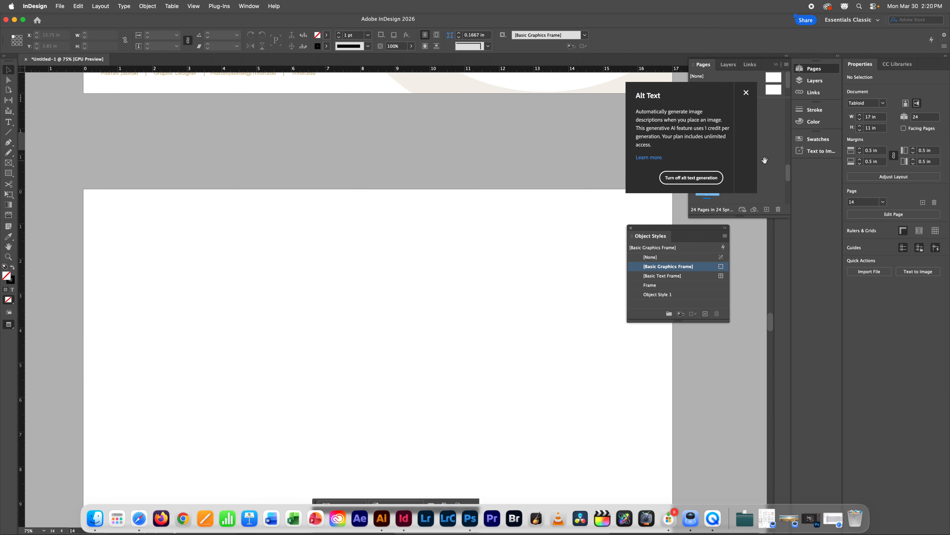
pyautogui.click(746, 93)
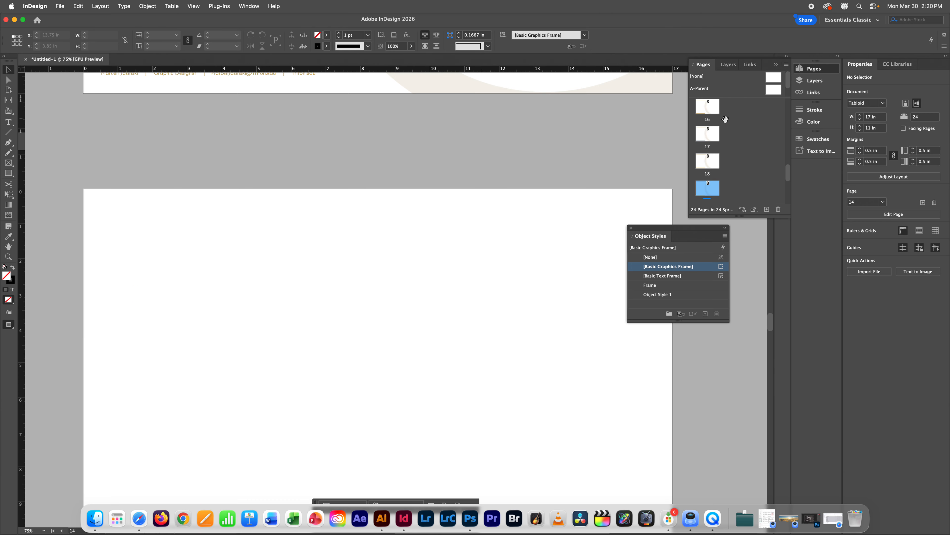
# Step: Scroll back up to page 3 with the Norwegian, Digicom and music logos
pyautogui.scroll(4, 395, 255)
pyautogui.scroll(20, 395, 250)
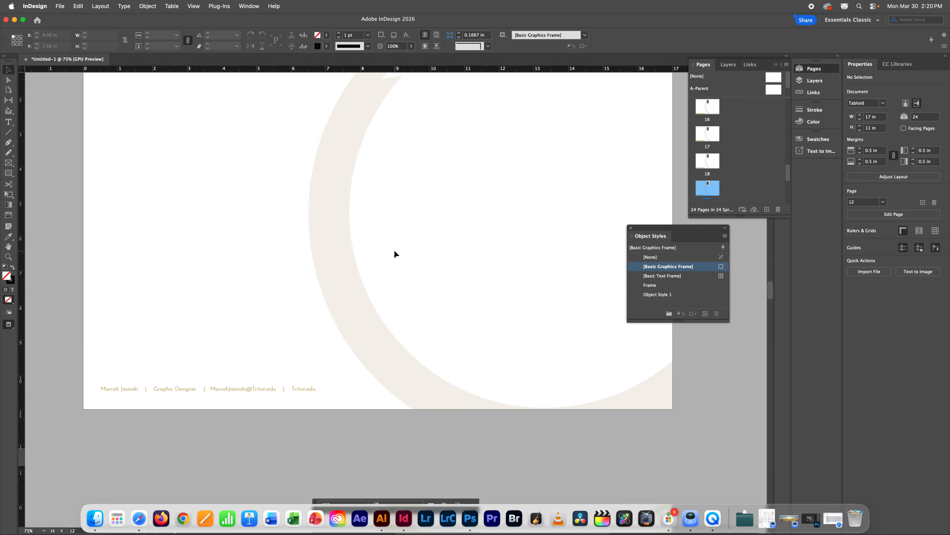
pyautogui.scroll(20, 394, 250)
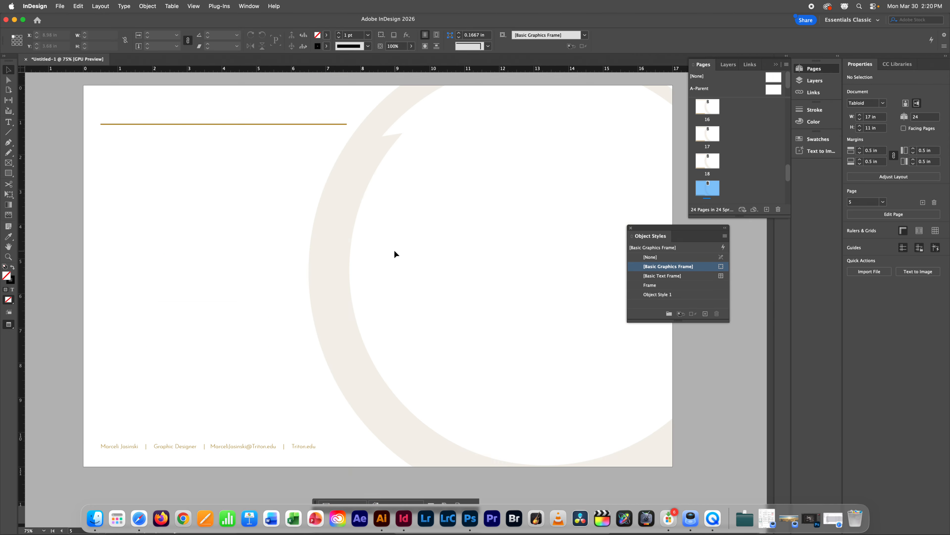
pyautogui.scroll(8, 394, 250)
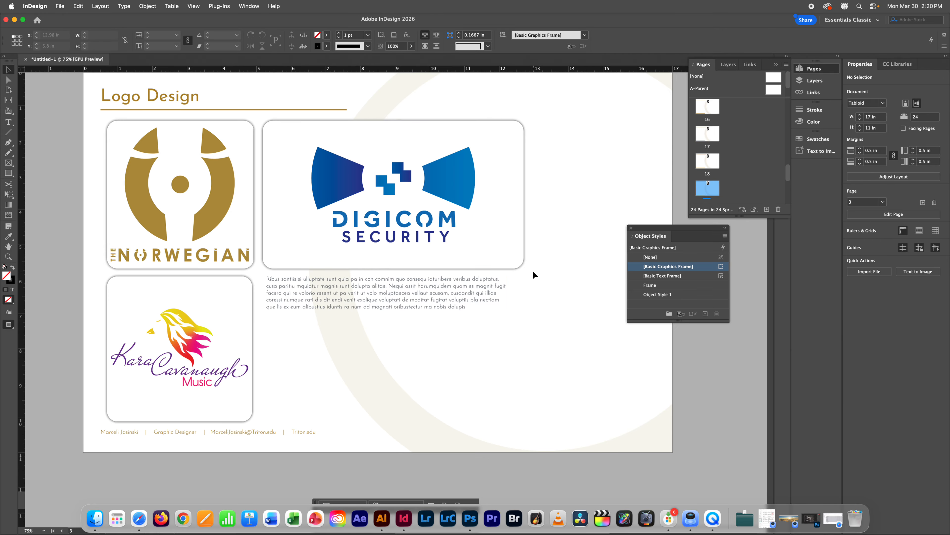
pyautogui.scroll(2, 509, 266)
pyautogui.scroll(5, 509, 266)
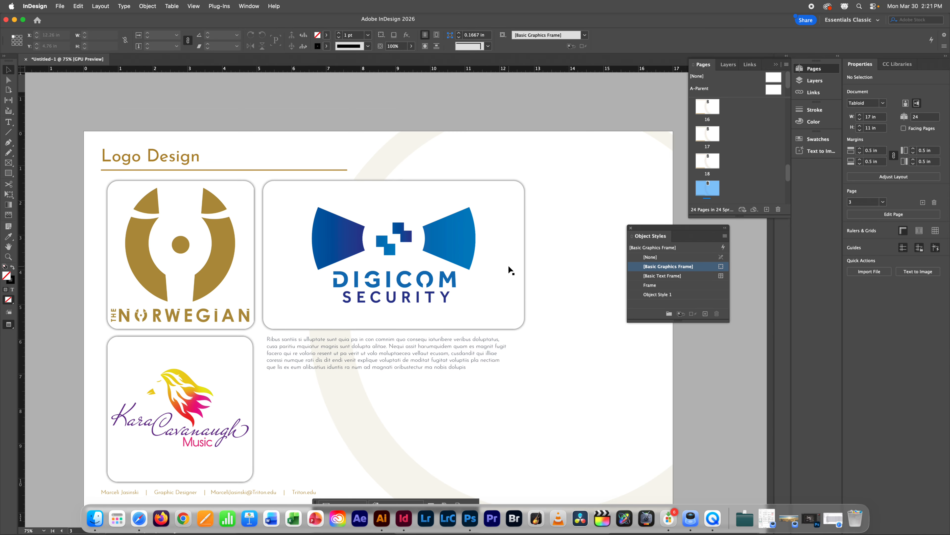
pyautogui.scroll(20, 508, 266)
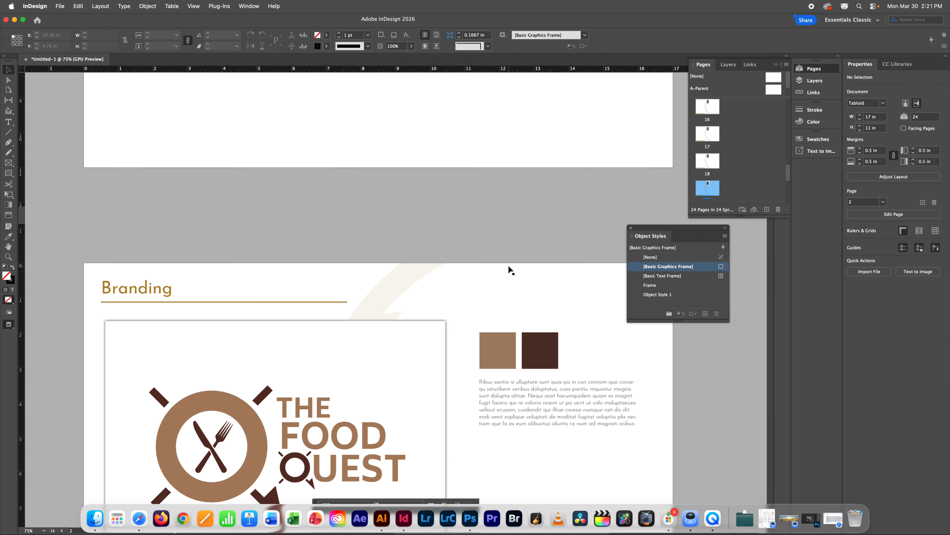
pyautogui.scroll(-20, 509, 266)
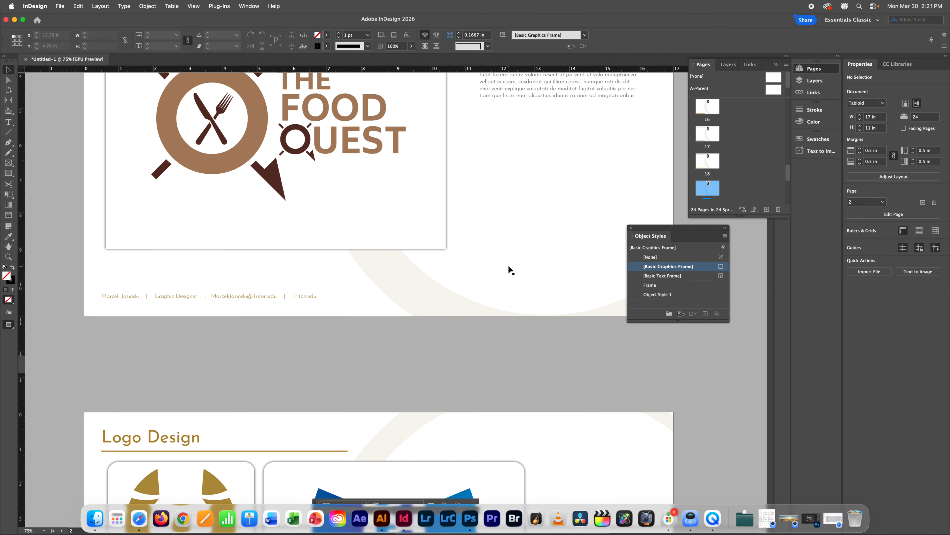
pyautogui.scroll(-15, 509, 269)
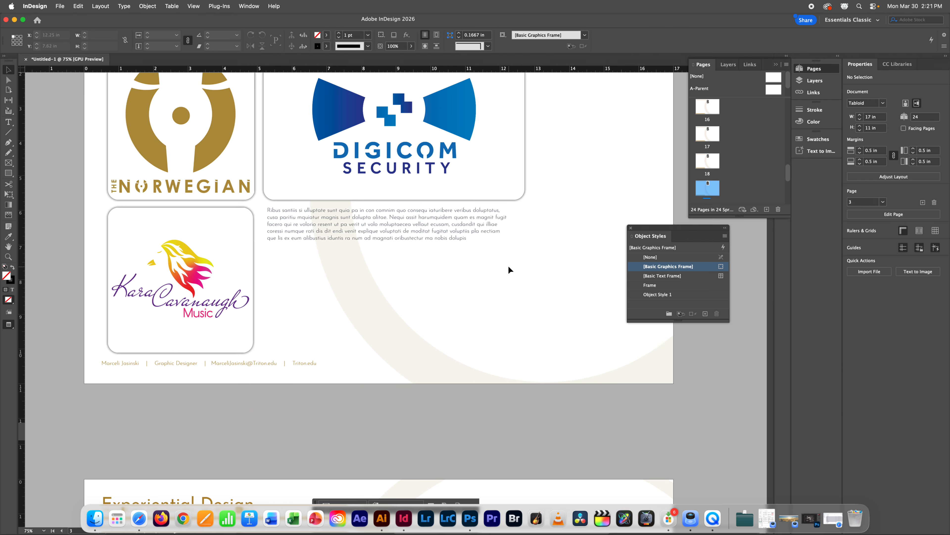
pyautogui.scroll(-15, 509, 268)
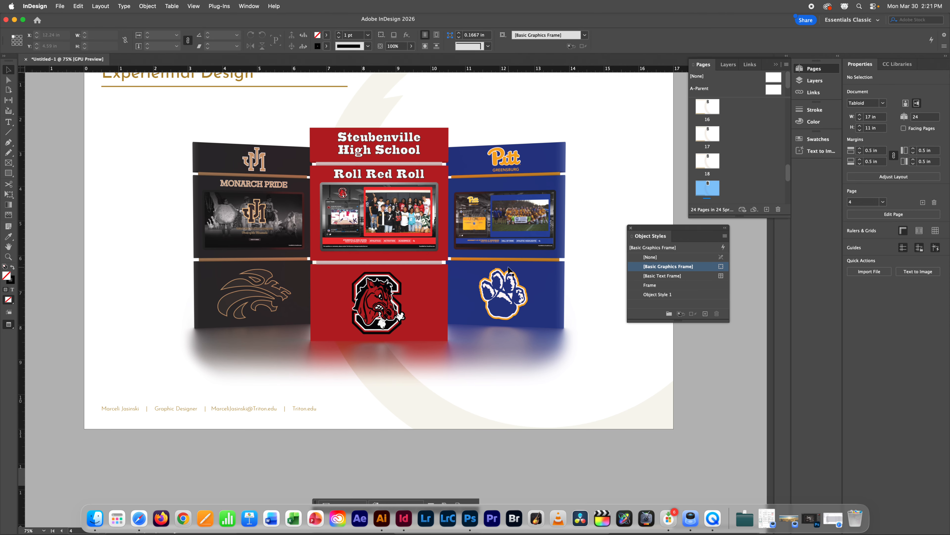
pyautogui.scroll(-10, 510, 269)
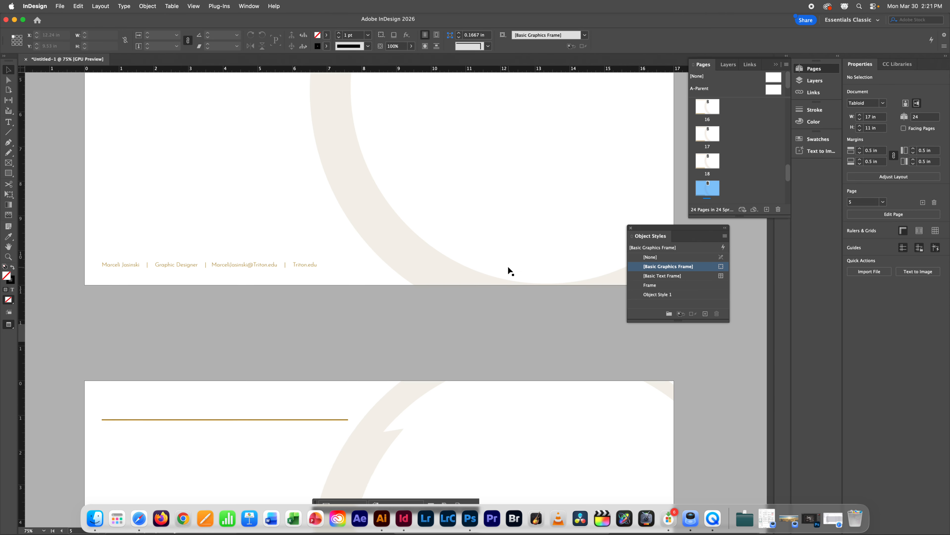
pyautogui.scroll(10, 508, 267)
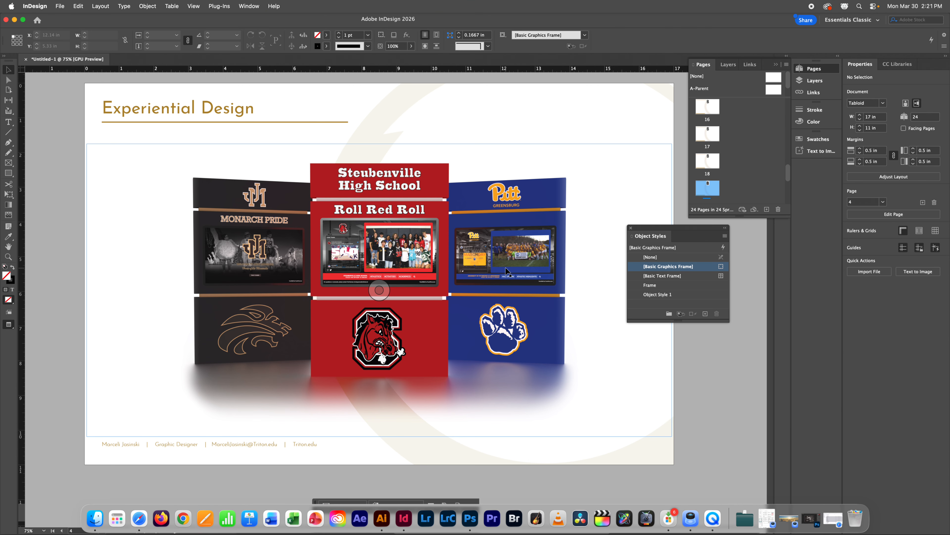
pyautogui.scroll(2, 481, 285)
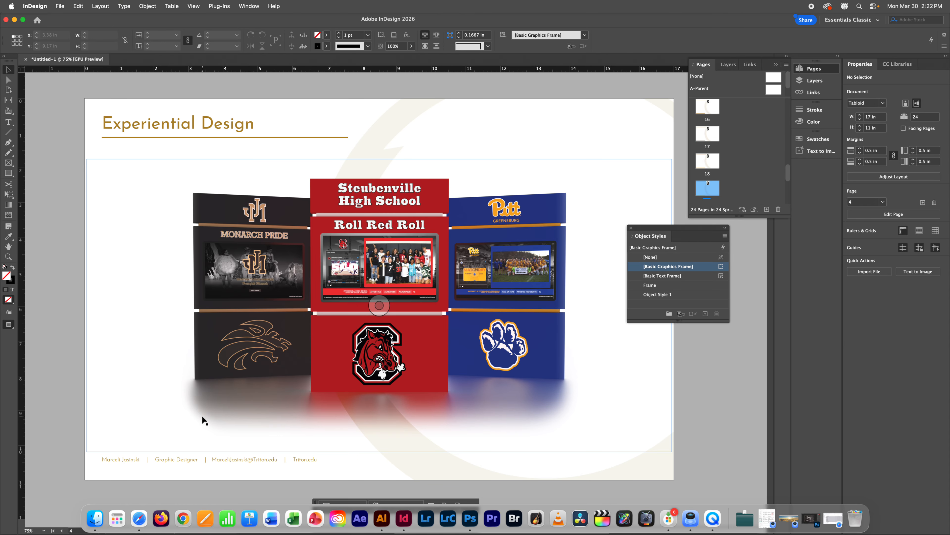
# Step: Return to the Logo Design page in InDesign, then switch to QuickTime Player
pyautogui.scroll(20, 224, 408)
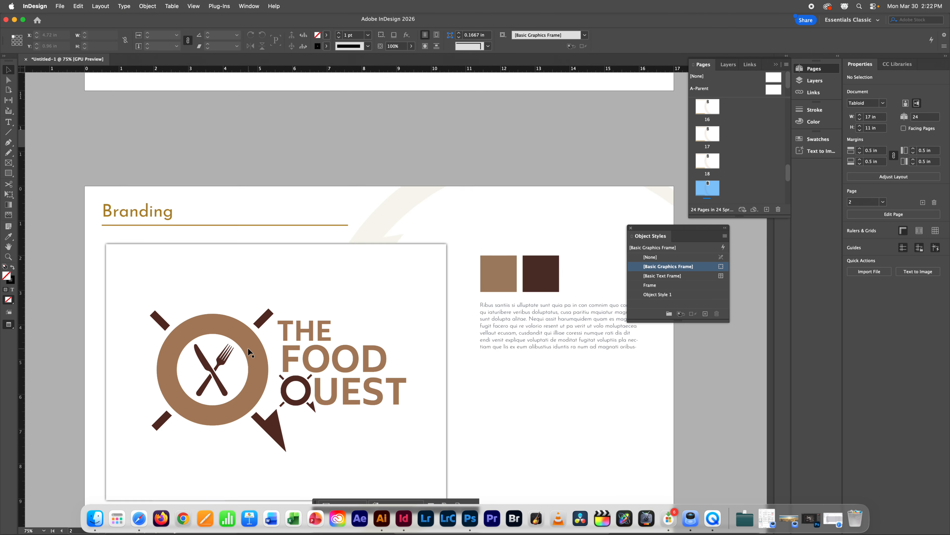
pyautogui.scroll(-5, 247, 348)
pyautogui.scroll(1, 248, 352)
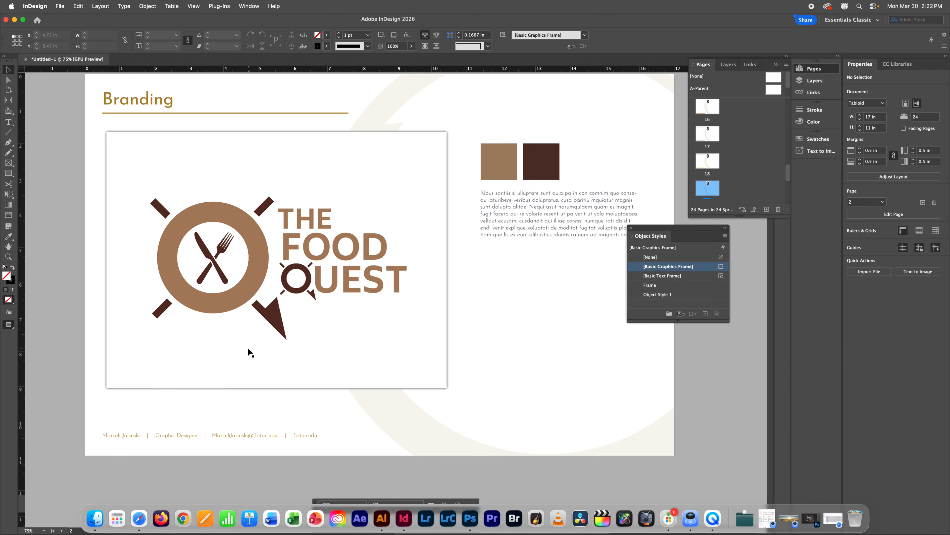
pyautogui.scroll(10, 247, 352)
pyautogui.scroll(5, 248, 349)
pyautogui.scroll(-20, 248, 348)
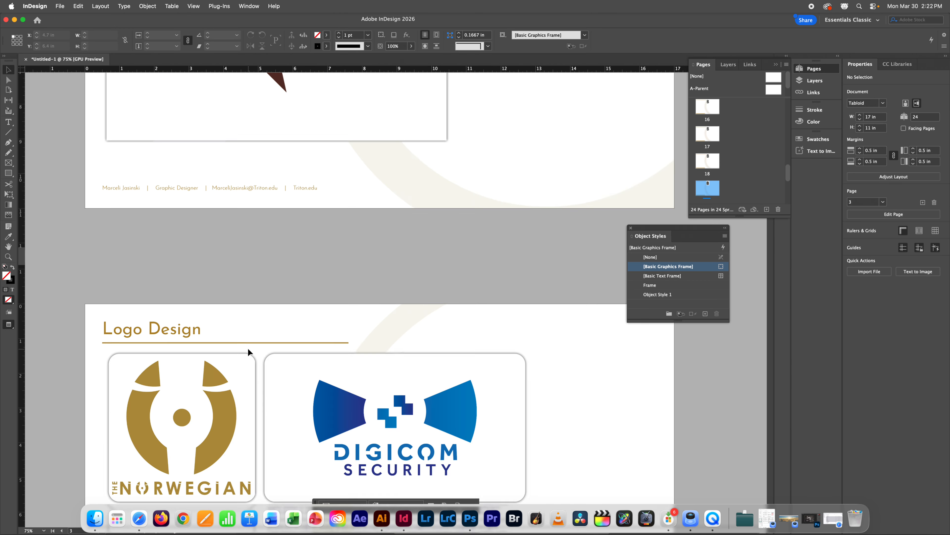
pyautogui.scroll(10, 248, 349)
pyautogui.scroll(18, 248, 352)
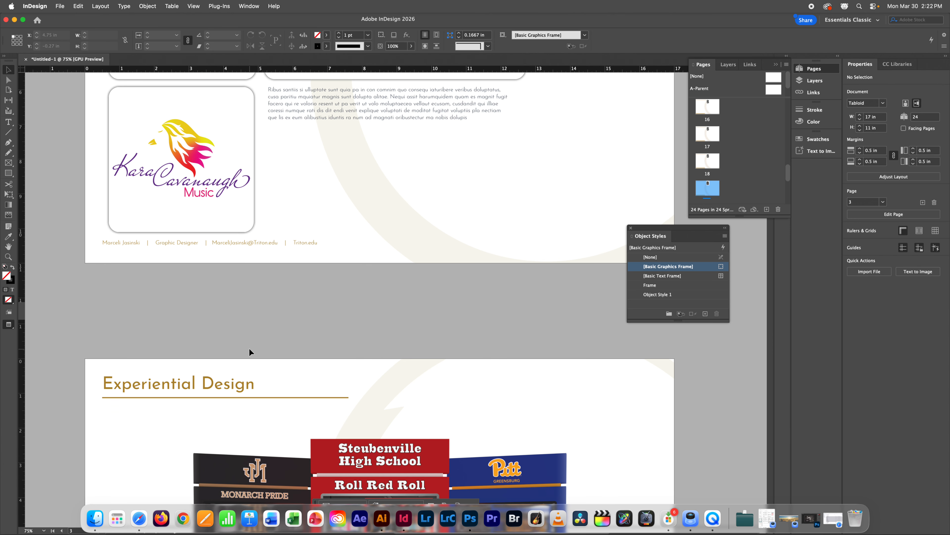
pyautogui.scroll(5, 250, 352)
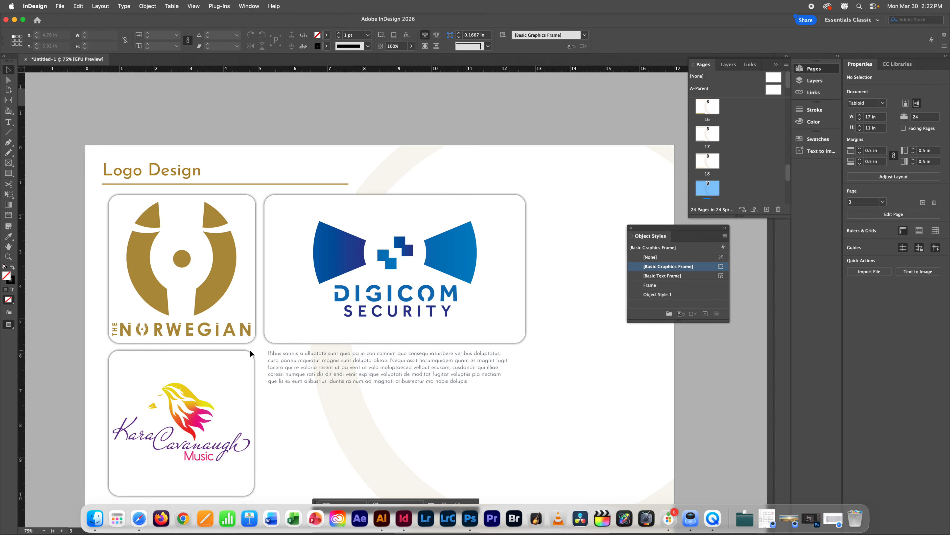
pyautogui.scroll(-5, 300, 337)
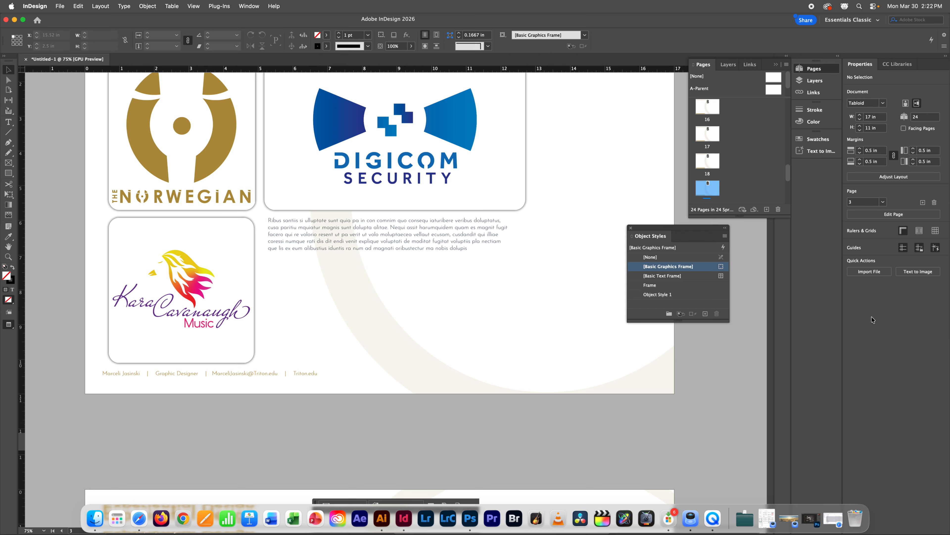
pyautogui.click(713, 516)
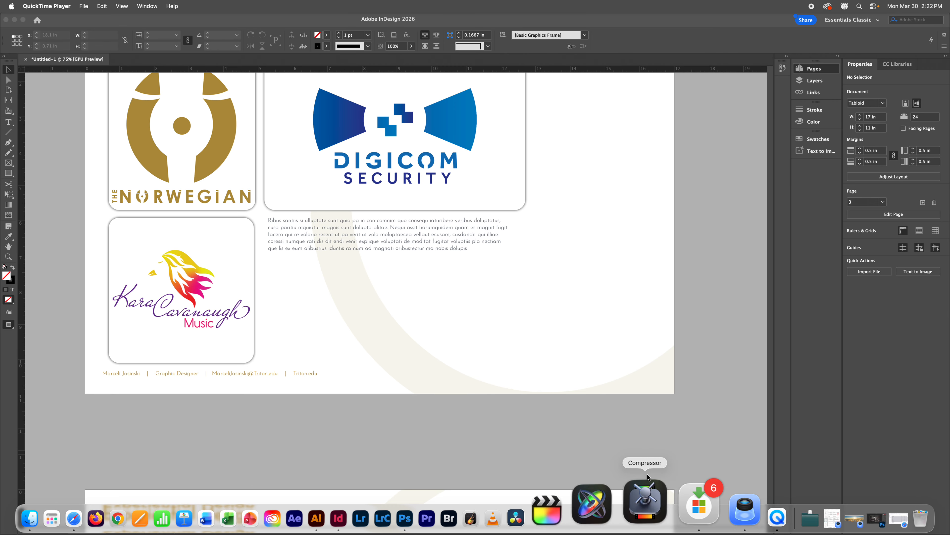